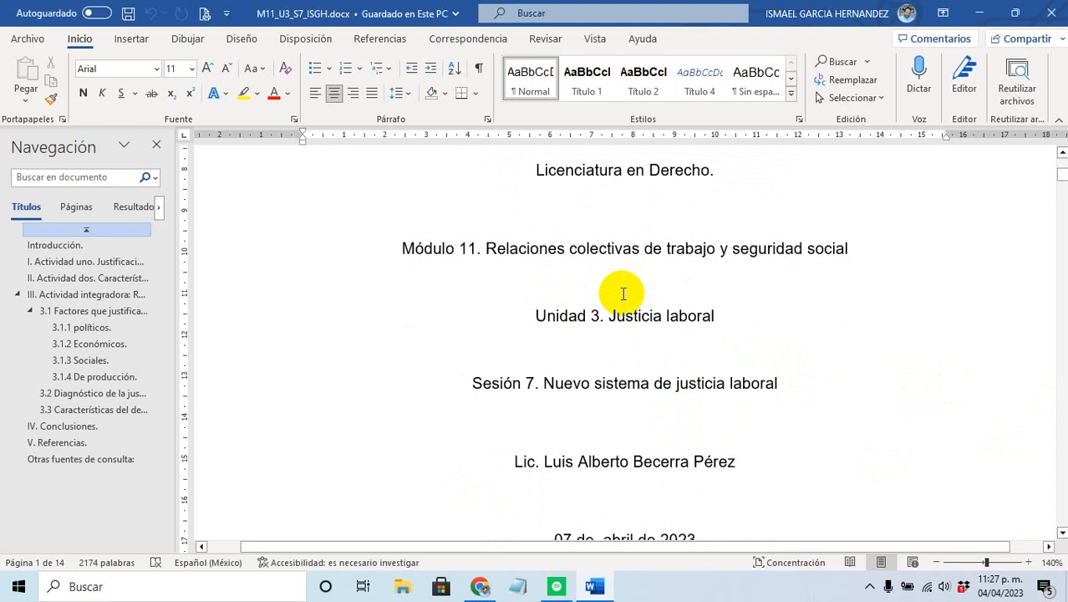
Step: Review the document from the cover page through the table of contents to the introduction
{"action": "scroll", "coordinate": [610, 268], "scroll_direction": "up", "scroll_amount": 3}
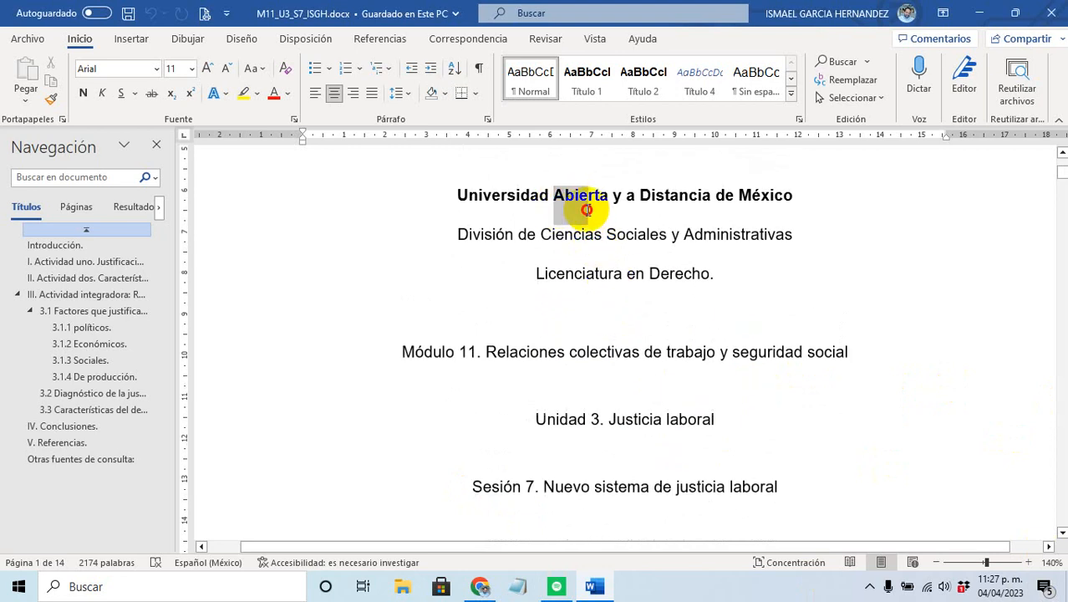
{"action": "left_click_drag", "start_coordinate": [587, 209], "coordinate": [593, 219]}
{"action": "scroll", "coordinate": [572, 251], "scroll_direction": "down", "scroll_amount": 3}
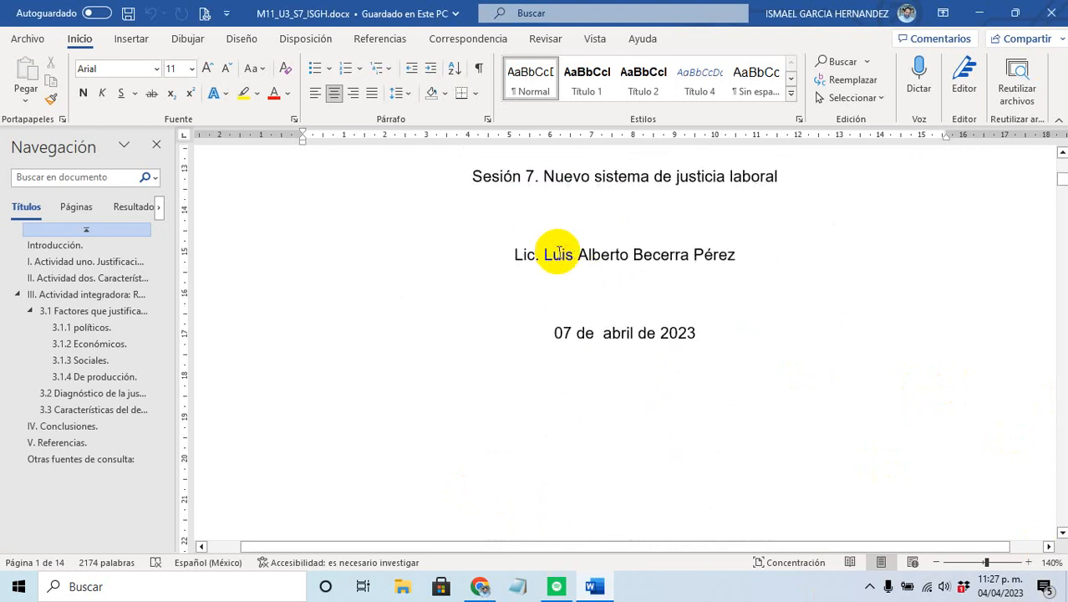
{"action": "scroll", "coordinate": [552, 259], "scroll_direction": "down", "scroll_amount": 15}
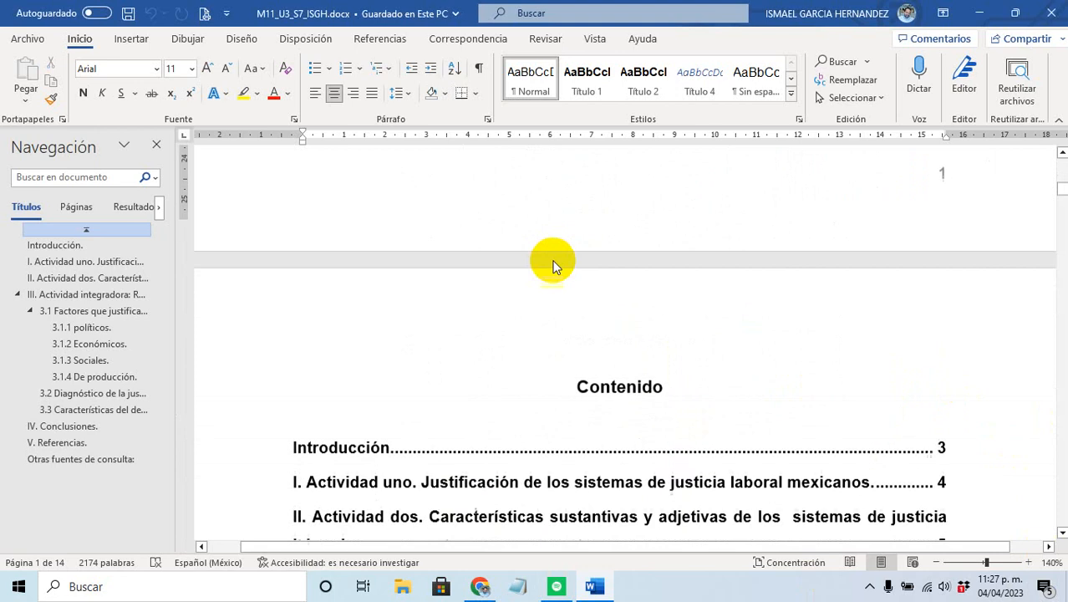
{"action": "scroll", "coordinate": [553, 274], "scroll_direction": "down", "scroll_amount": 5}
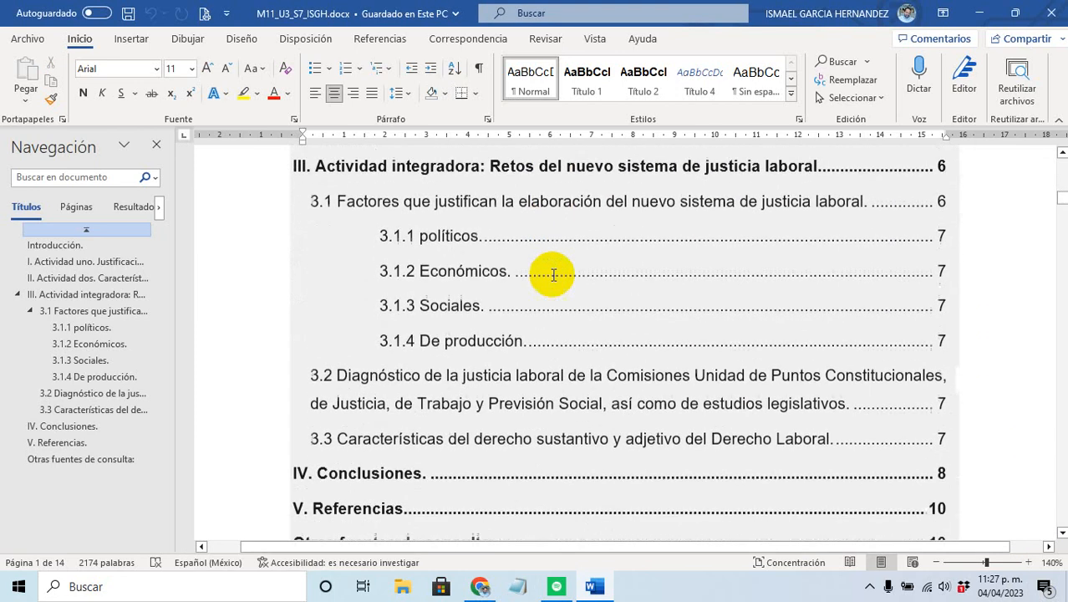
{"action": "scroll", "coordinate": [469, 299], "scroll_direction": "down", "scroll_amount": 4}
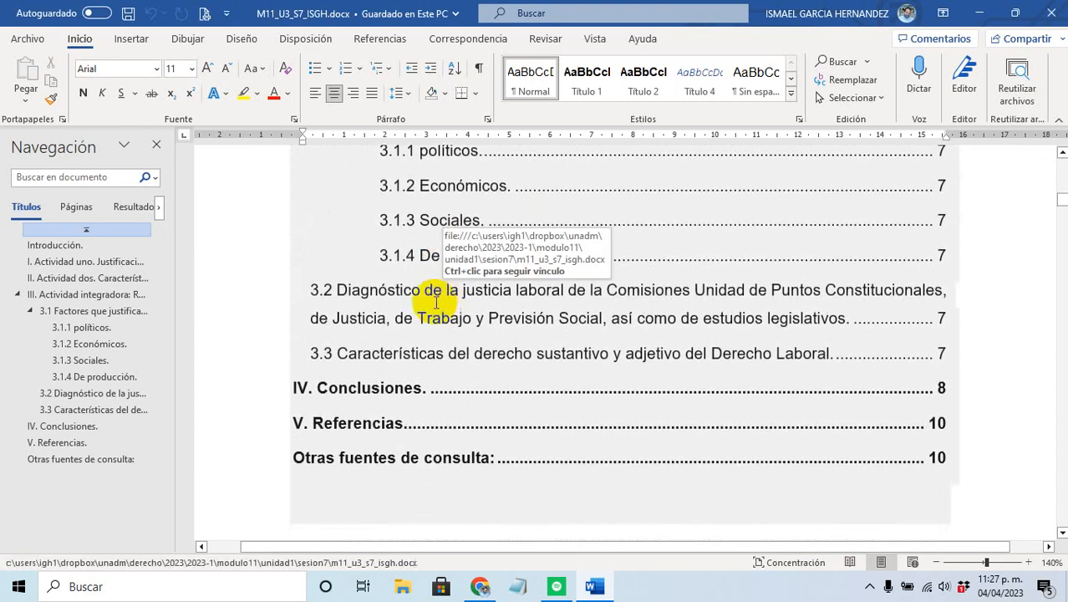
{"action": "scroll", "coordinate": [368, 247], "scroll_direction": "down", "scroll_amount": 9}
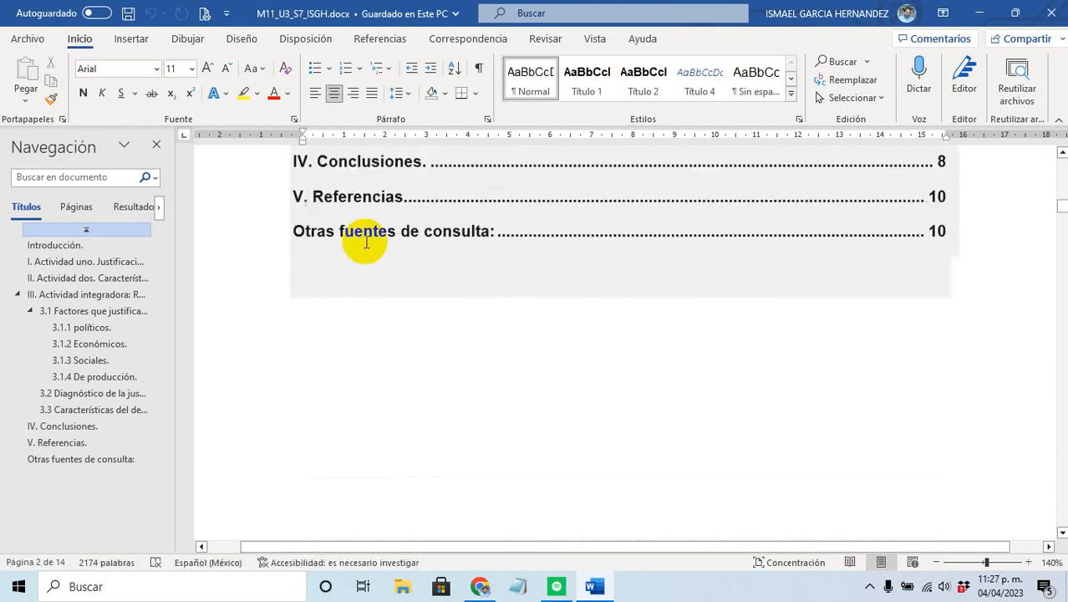
{"action": "scroll", "coordinate": [374, 252], "scroll_direction": "down", "scroll_amount": 5}
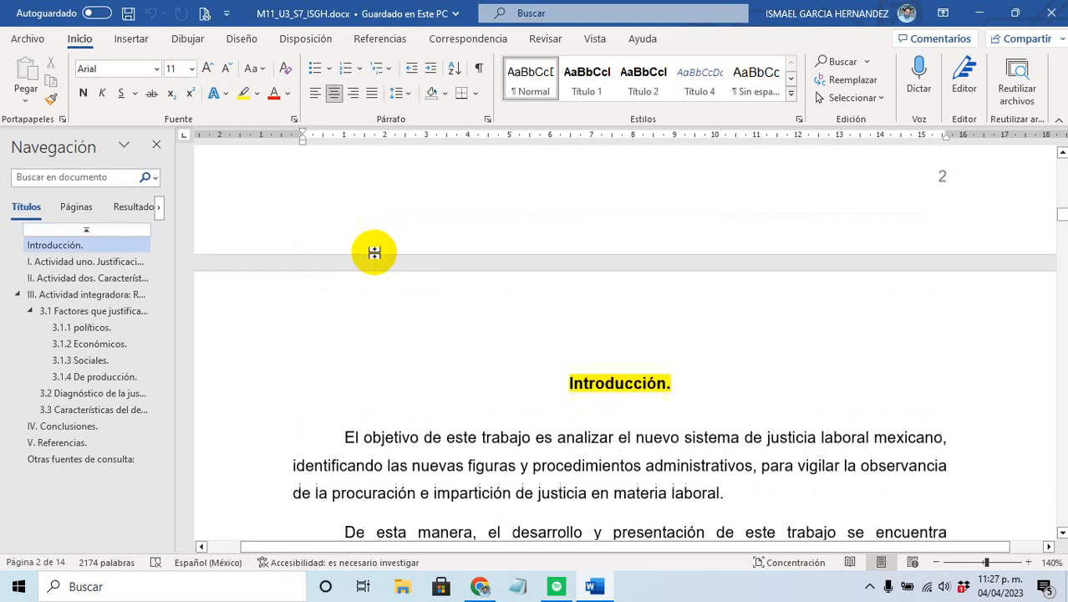
{"action": "scroll", "coordinate": [375, 254], "scroll_direction": "down", "scroll_amount": 2}
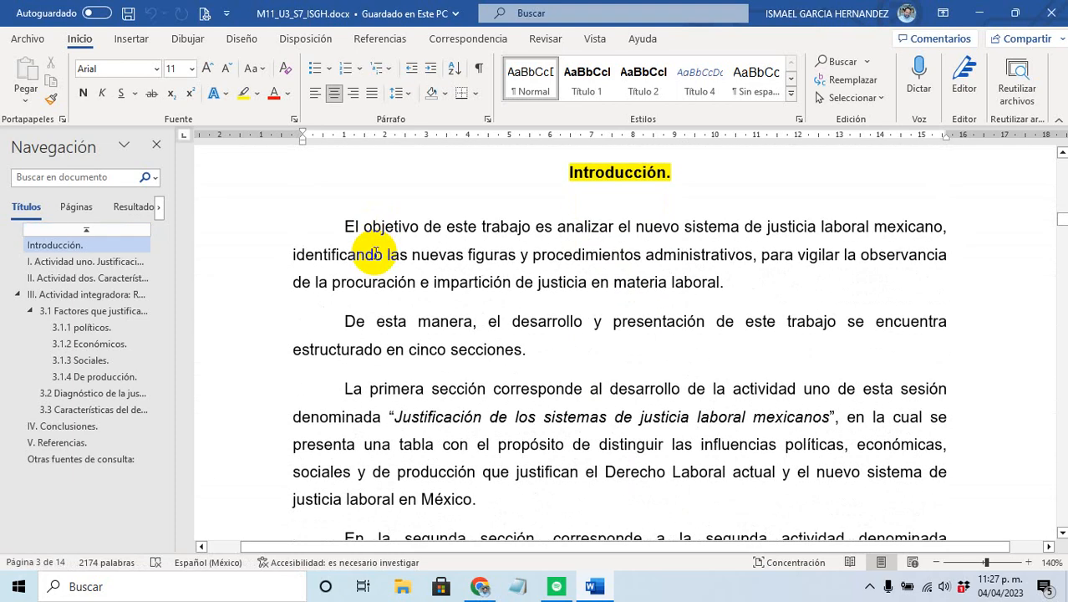
Step: Change the highlight of the "Introducción." heading to bright green
{"action": "scroll", "coordinate": [509, 254], "scroll_direction": "up", "scroll_amount": 2}
{"action": "scroll", "coordinate": [509, 254], "scroll_direction": "up", "scroll_amount": 1}
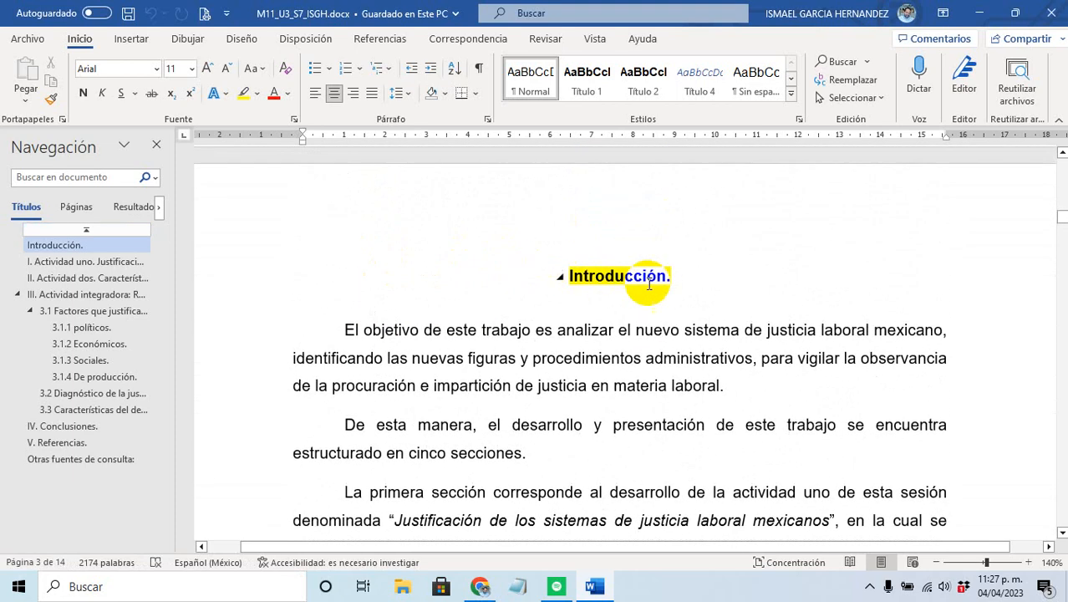
{"action": "left_click_drag", "start_coordinate": [693, 278], "coordinate": [537, 268]}
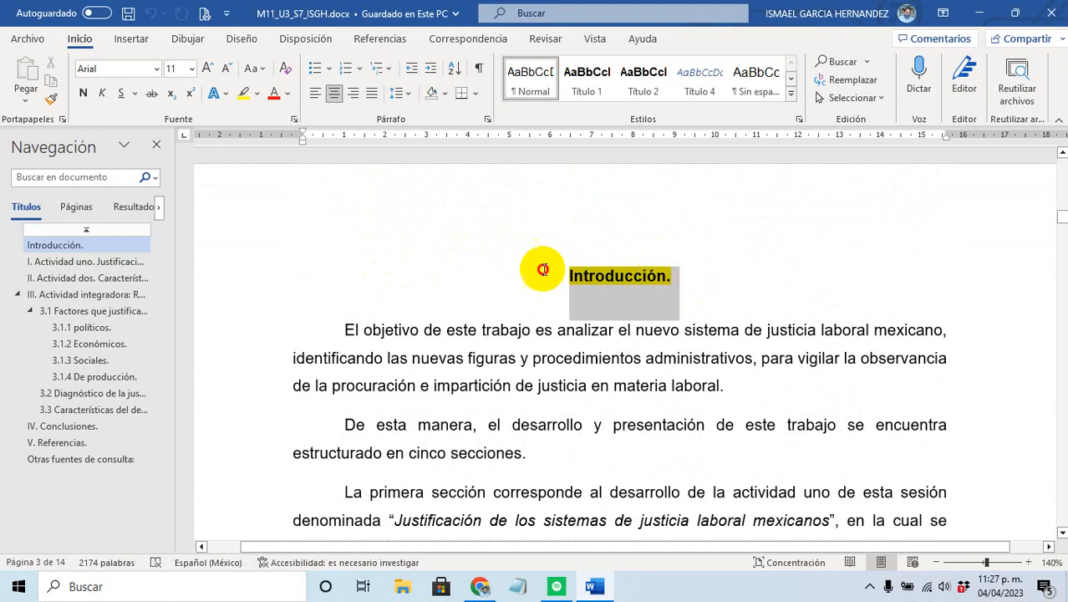
{"action": "left_click", "coordinate": [256, 93]}
{"action": "left_click", "coordinate": [272, 112]}
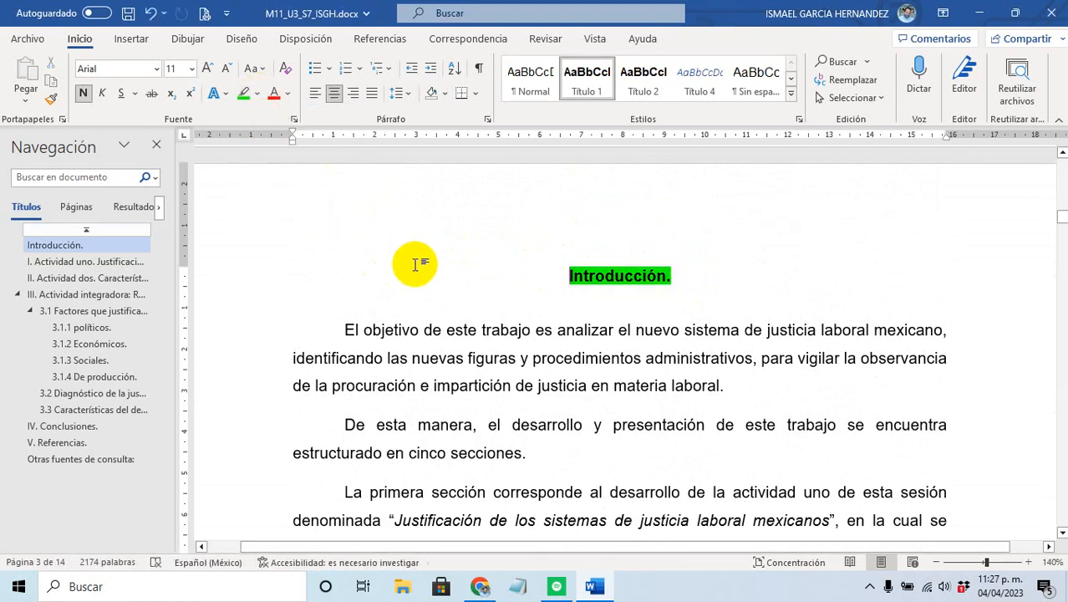
Step: Read through the introduction and the "Actividad uno" section, checking its opening paragraph, the UnADM citation and the instructions before Tabla 1
{"action": "scroll", "coordinate": [489, 359], "scroll_direction": "down", "scroll_amount": 5}
{"action": "scroll", "coordinate": [499, 370], "scroll_direction": "down", "scroll_amount": 2}
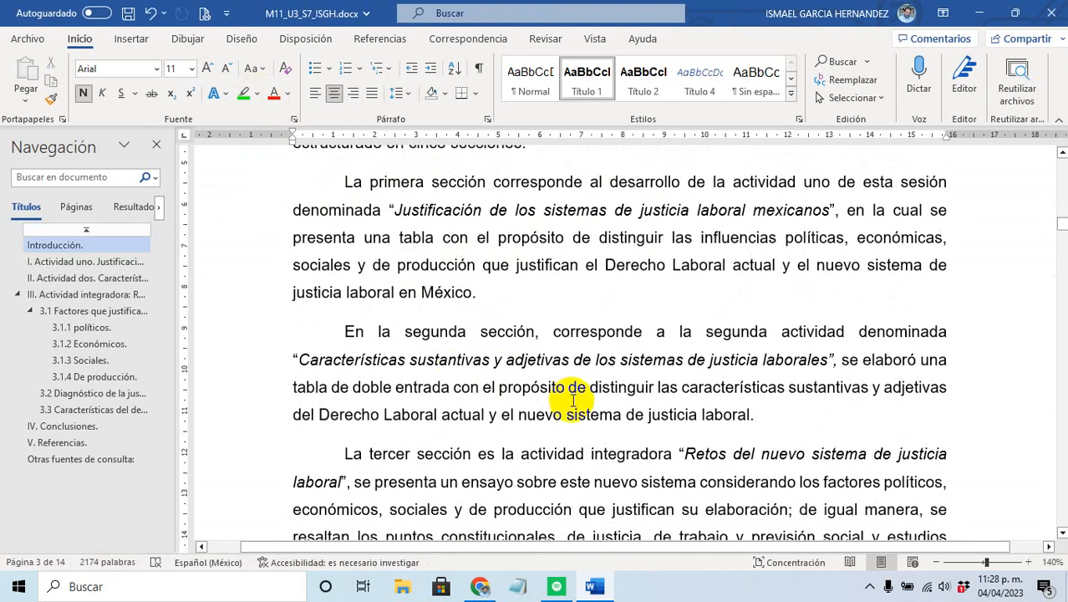
{"action": "left_click", "coordinate": [138, 261]}
{"action": "scroll", "coordinate": [384, 280], "scroll_direction": "down", "scroll_amount": 5}
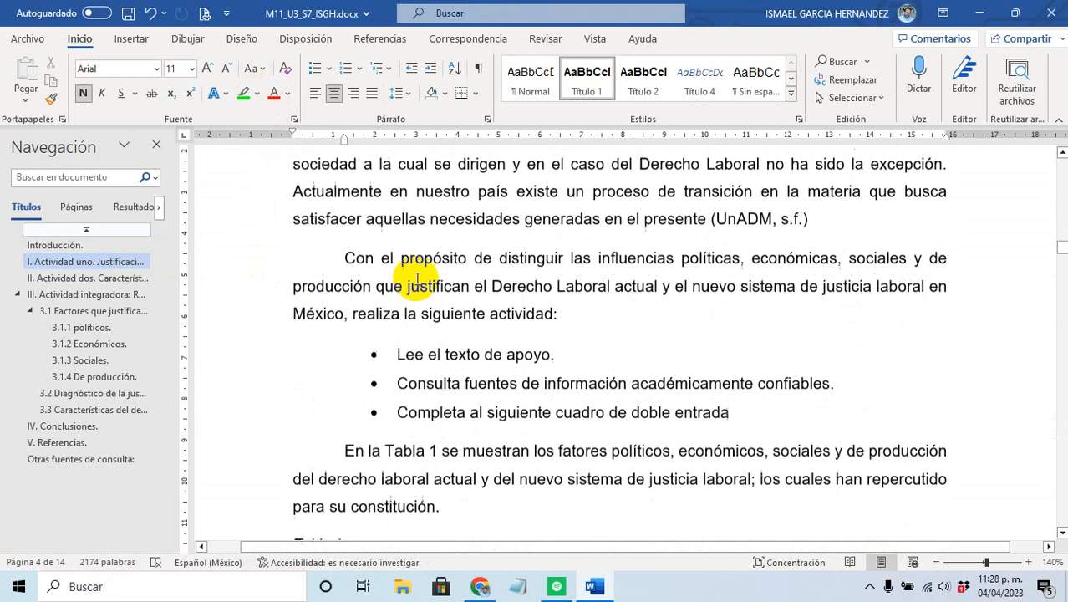
{"action": "scroll", "coordinate": [468, 284], "scroll_direction": "up", "scroll_amount": 6}
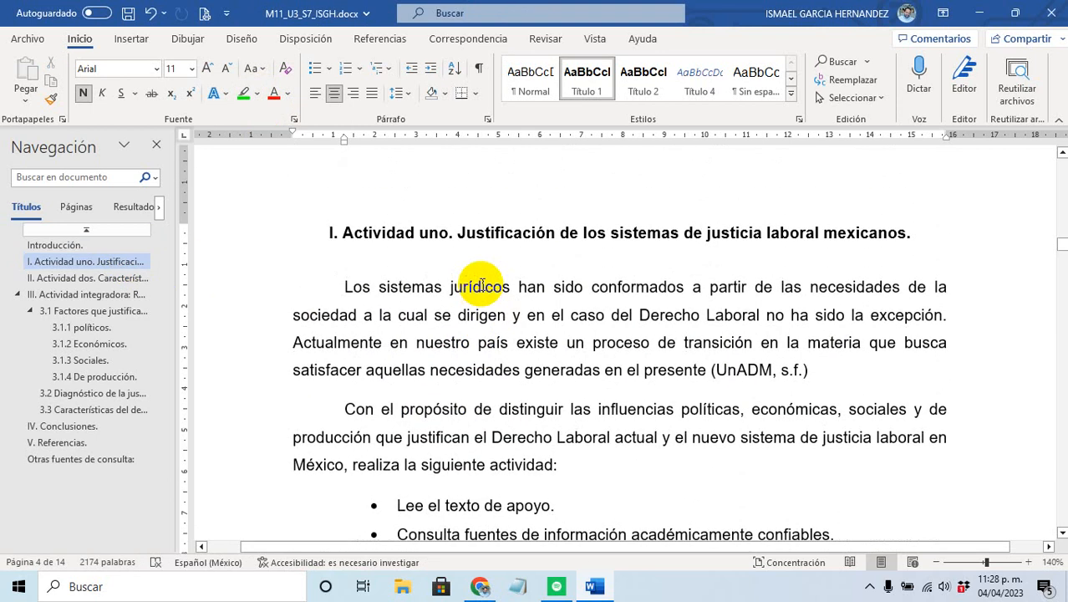
{"action": "scroll", "coordinate": [482, 285], "scroll_direction": "down", "scroll_amount": 1}
{"action": "scroll", "coordinate": [482, 285], "scroll_direction": "down", "scroll_amount": 4}
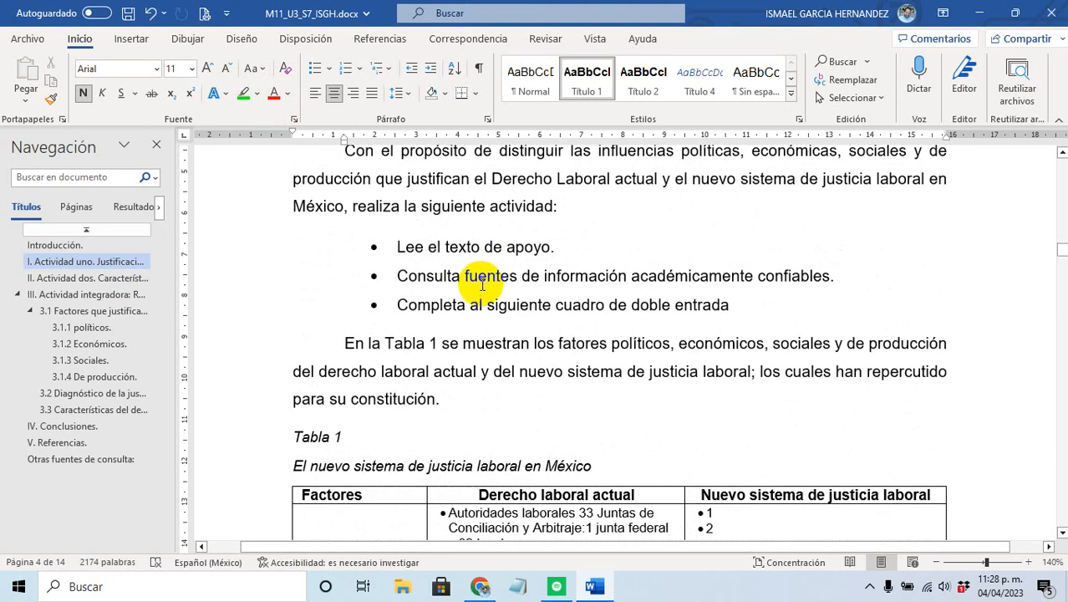
{"action": "scroll", "coordinate": [435, 266], "scroll_direction": "up", "scroll_amount": 2}
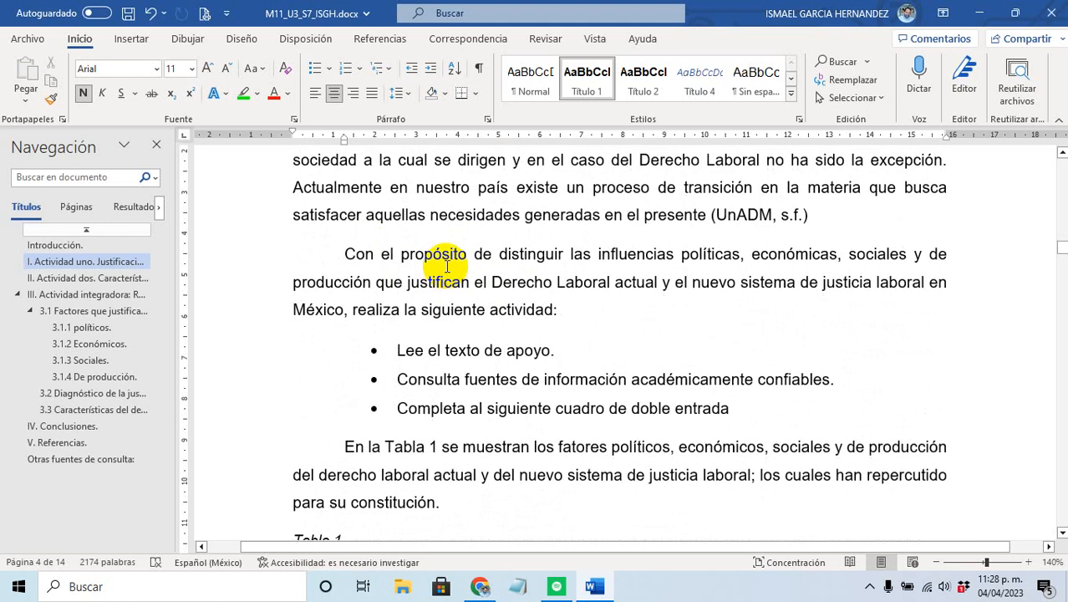
{"action": "scroll", "coordinate": [448, 266], "scroll_direction": "up", "scroll_amount": 2}
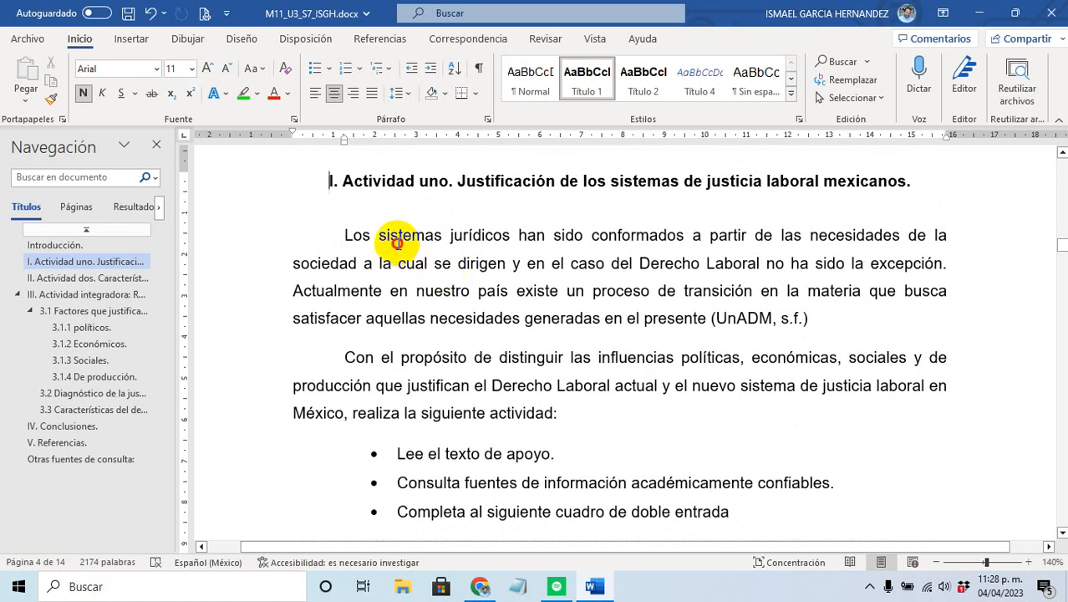
{"action": "left_click", "coordinate": [398, 237]}
{"action": "left_click", "coordinate": [599, 264]}
{"action": "left_click_drag", "start_coordinate": [719, 317], "coordinate": [807, 319]}
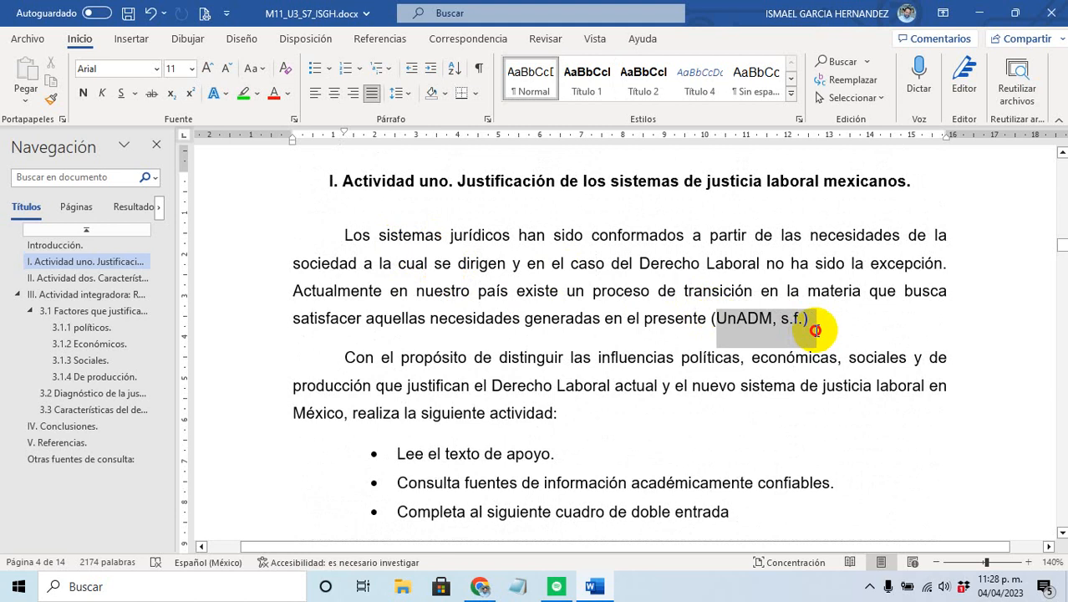
{"action": "left_click", "coordinate": [553, 238]}
{"action": "scroll", "coordinate": [510, 267], "scroll_direction": "down", "scroll_amount": 5}
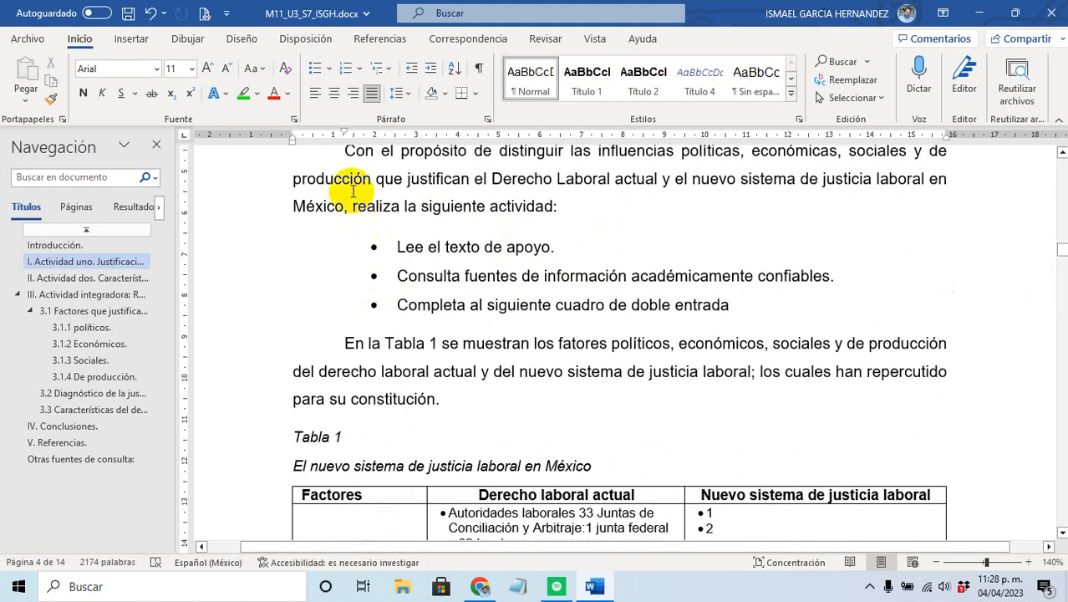
Step: Delete the instruction paragraph beginning "Con el propósito de distinguir" and its three bullet points from the "Actividad uno" section
{"action": "scroll", "coordinate": [344, 159], "scroll_direction": "up", "scroll_amount": 1}
{"action": "left_click_drag", "start_coordinate": [343, 201], "coordinate": [449, 466]}
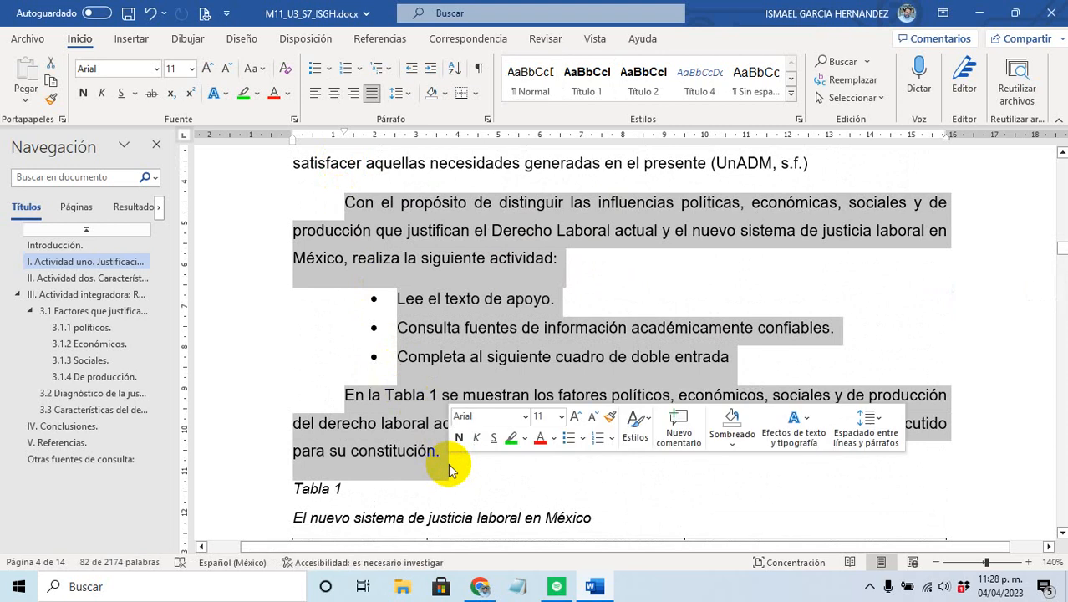
{"action": "left_click", "coordinate": [489, 327]}
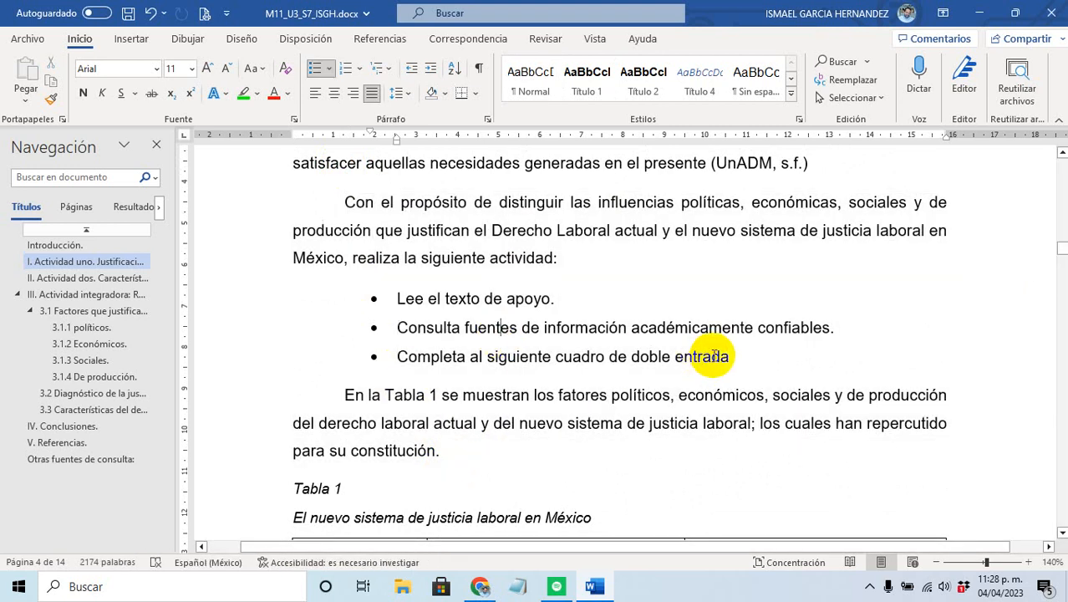
{"action": "left_click", "coordinate": [609, 340]}
{"action": "left_click_drag", "start_coordinate": [610, 339], "coordinate": [342, 203]}
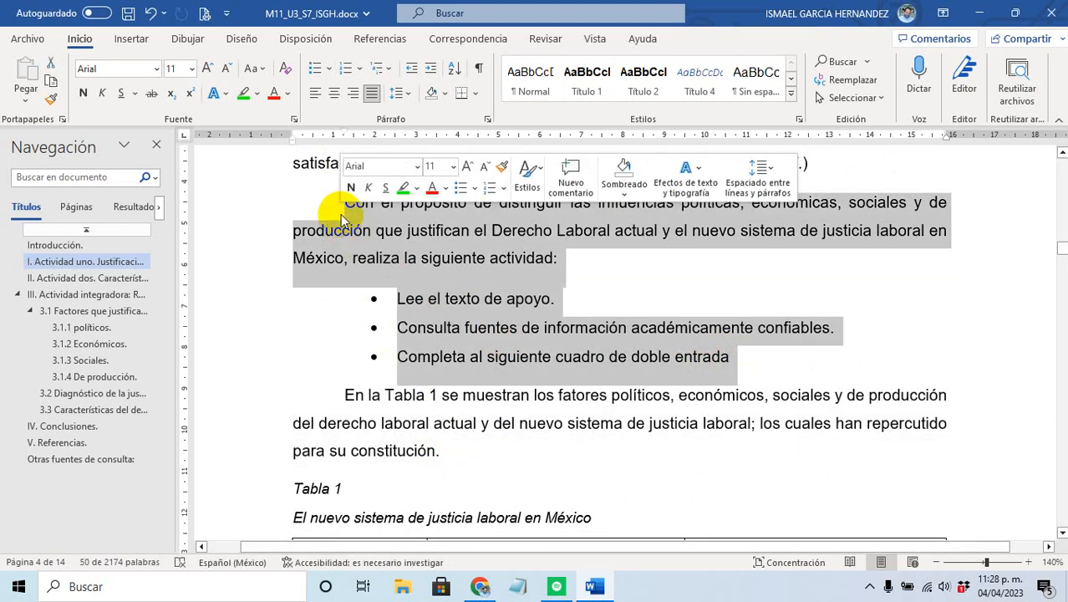
{"action": "key", "text": "Delete"}
Step: Highlight the opening paragraph of "Actividad uno", beginning "Los sistemas jurídicos", in pink
{"action": "scroll", "coordinate": [346, 179], "scroll_direction": "up", "scroll_amount": 3}
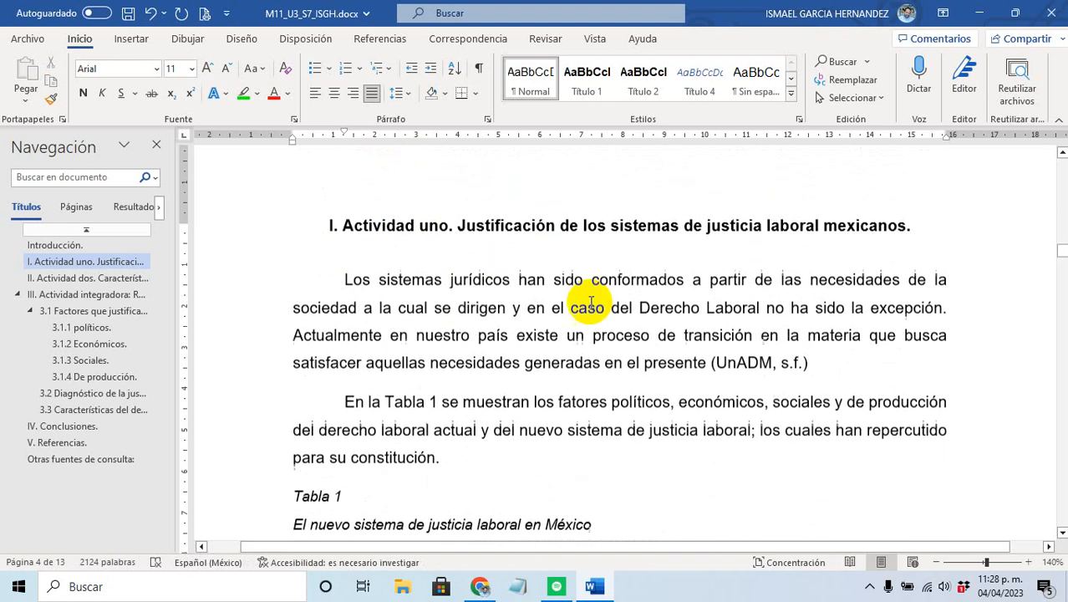
{"action": "left_click_drag", "start_coordinate": [807, 370], "coordinate": [344, 284]}
{"action": "left_click", "coordinate": [256, 93]}
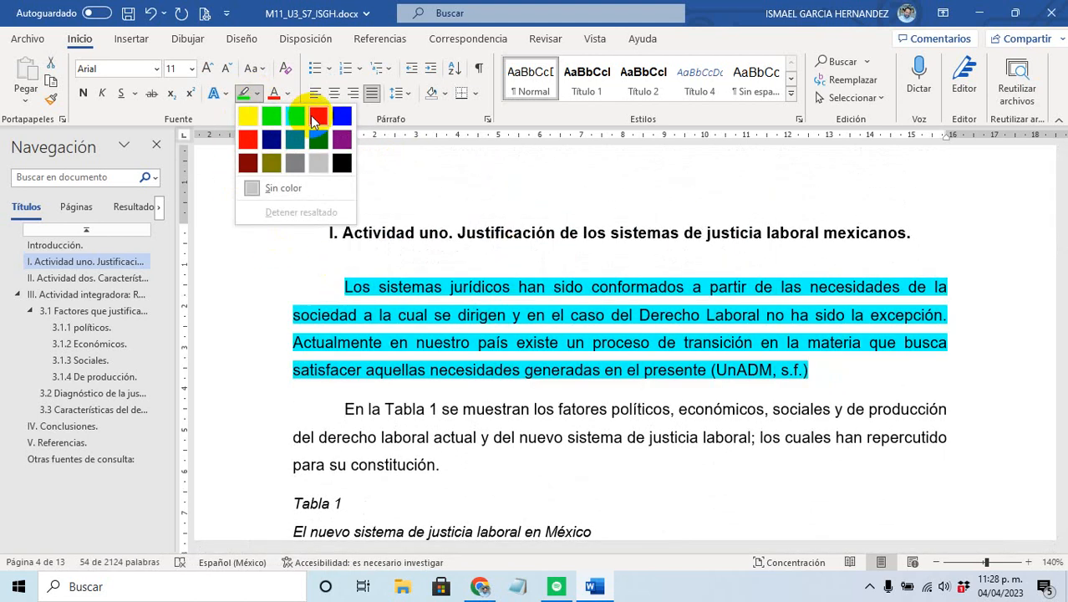
{"action": "left_click", "coordinate": [318, 118]}
Step: Highlight the paragraph introducing Tabla 1, beginning "En la Tabla 1 se muestran", in bright green
{"action": "left_click_drag", "start_coordinate": [438, 468], "coordinate": [345, 411]}
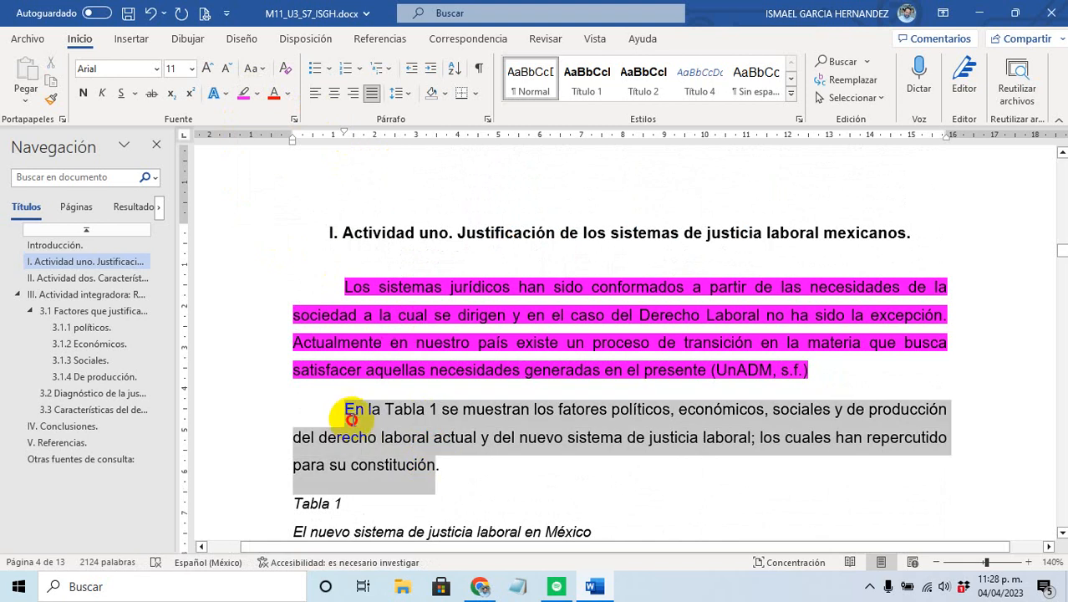
{"action": "left_click", "coordinate": [259, 96]}
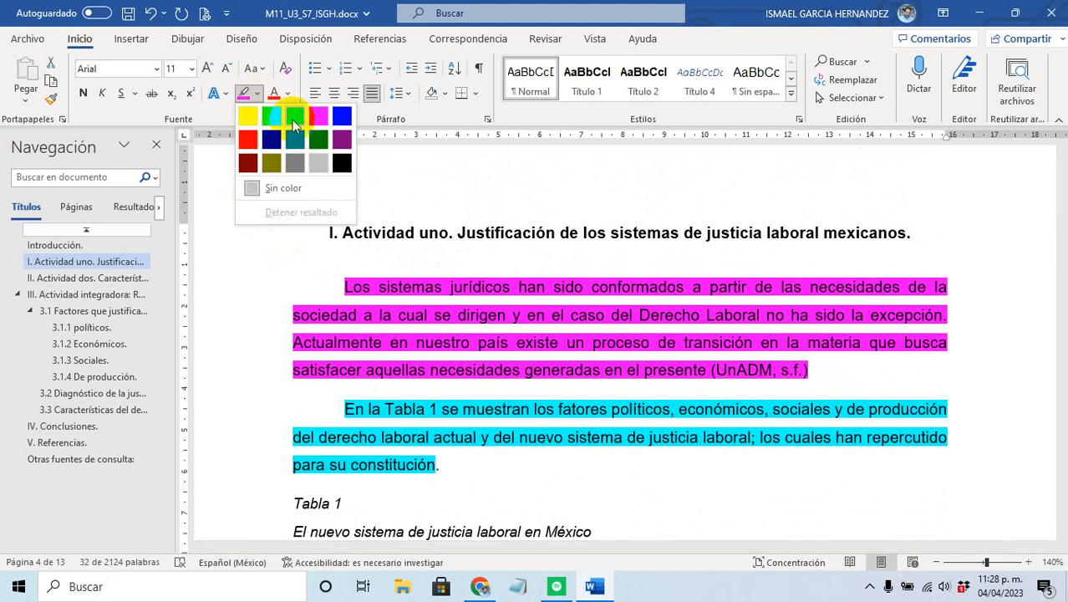
{"action": "left_click", "coordinate": [272, 116]}
{"action": "left_click", "coordinate": [606, 415]}
Step: Correct the misspelled "contructivo" to "constructivo" in the Económicos row of Tabla 1
{"action": "scroll", "coordinate": [605, 415], "scroll_direction": "down", "scroll_amount": 5}
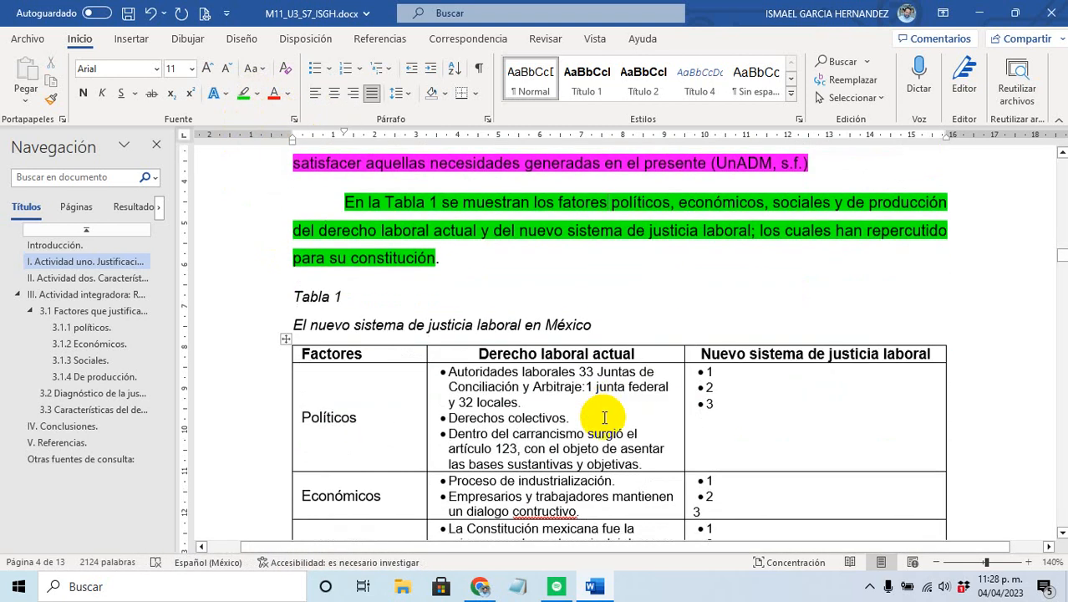
{"action": "left_click", "coordinate": [729, 355]}
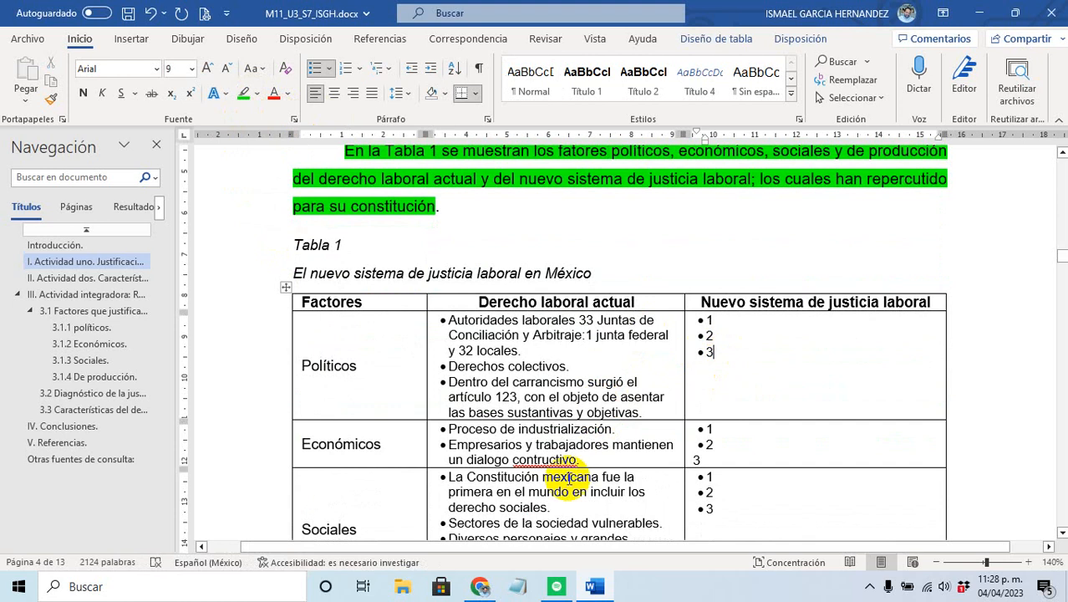
{"action": "right_click", "coordinate": [550, 457]}
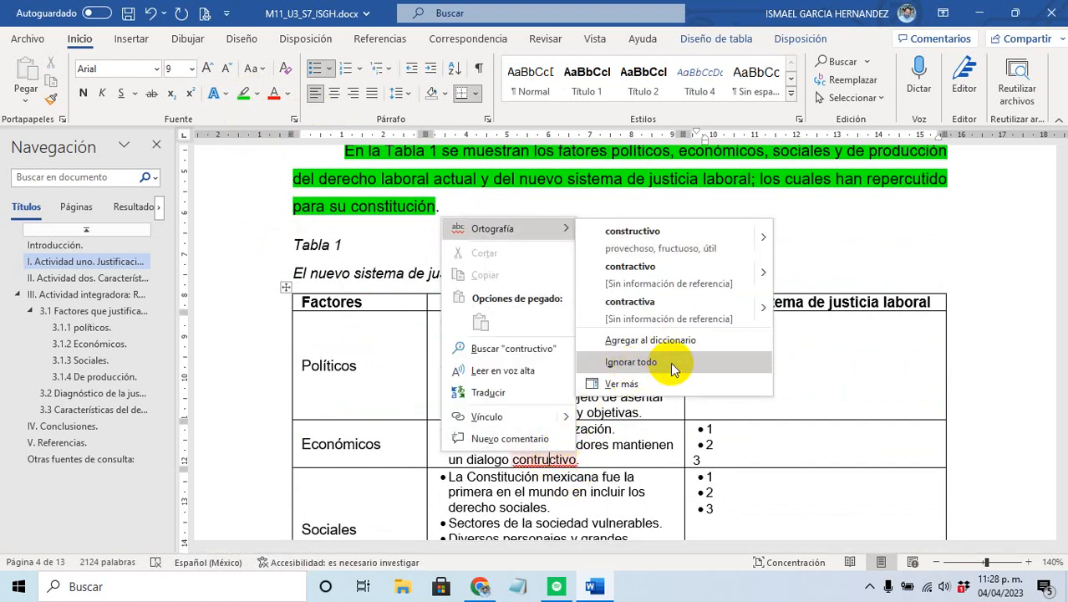
{"action": "left_click", "coordinate": [633, 231]}
Step: Replace the numbered placeholders in the Políticos row under "Nuevo sistema de justicia laboral" with "Pendiente de investigar"
{"action": "scroll", "coordinate": [758, 370], "scroll_direction": "down", "scroll_amount": 3}
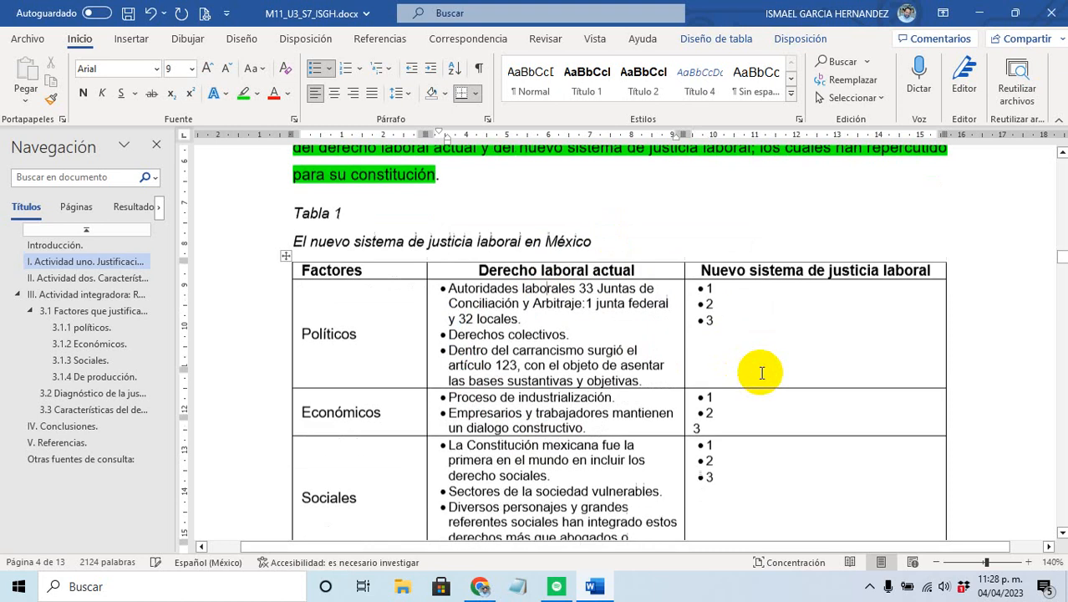
{"action": "scroll", "coordinate": [721, 247], "scroll_direction": "down", "scroll_amount": 3}
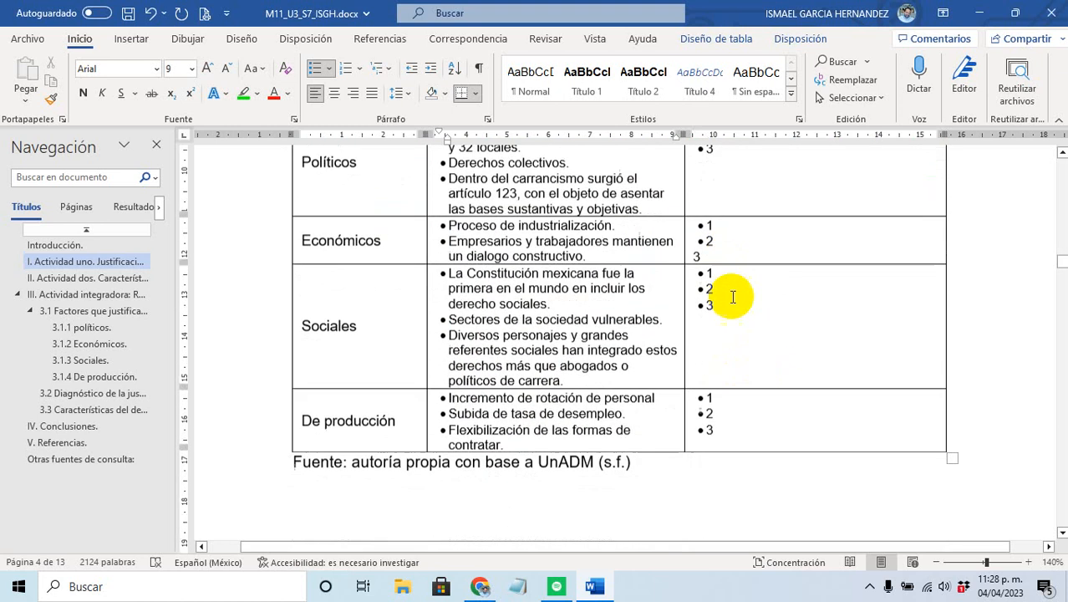
{"action": "scroll", "coordinate": [732, 293], "scroll_direction": "up", "scroll_amount": 4}
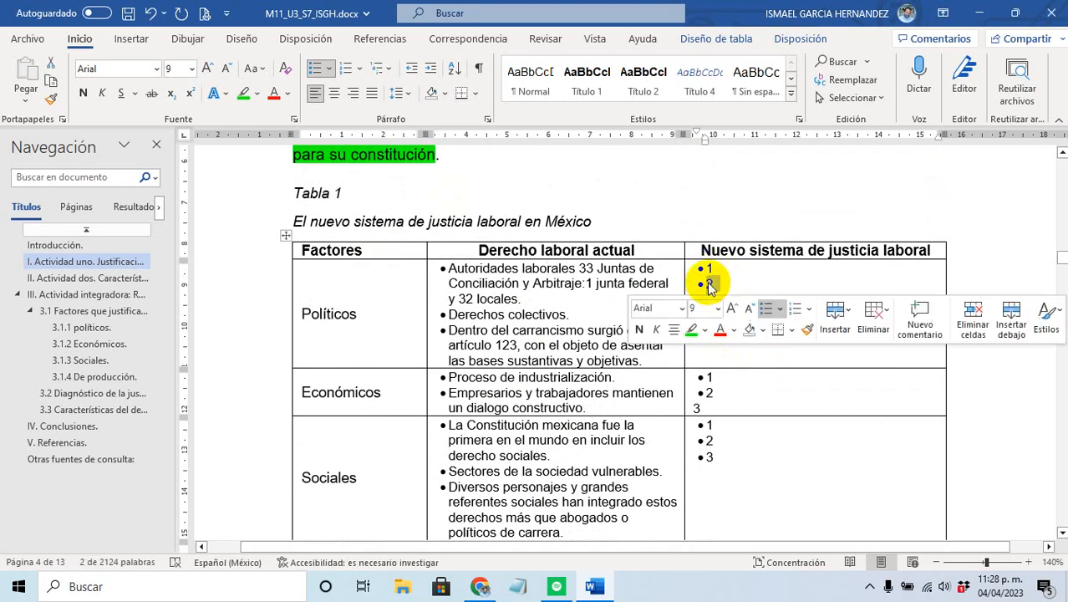
{"action": "key", "text": "BackSpace"}
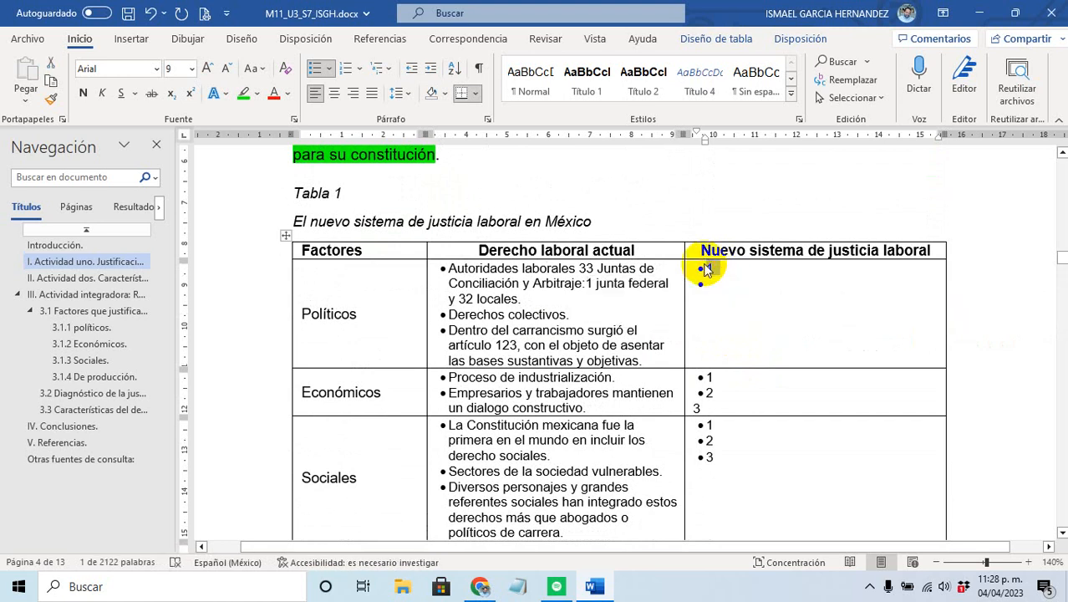
{"action": "type", "text": "Pendiente de investigar"}
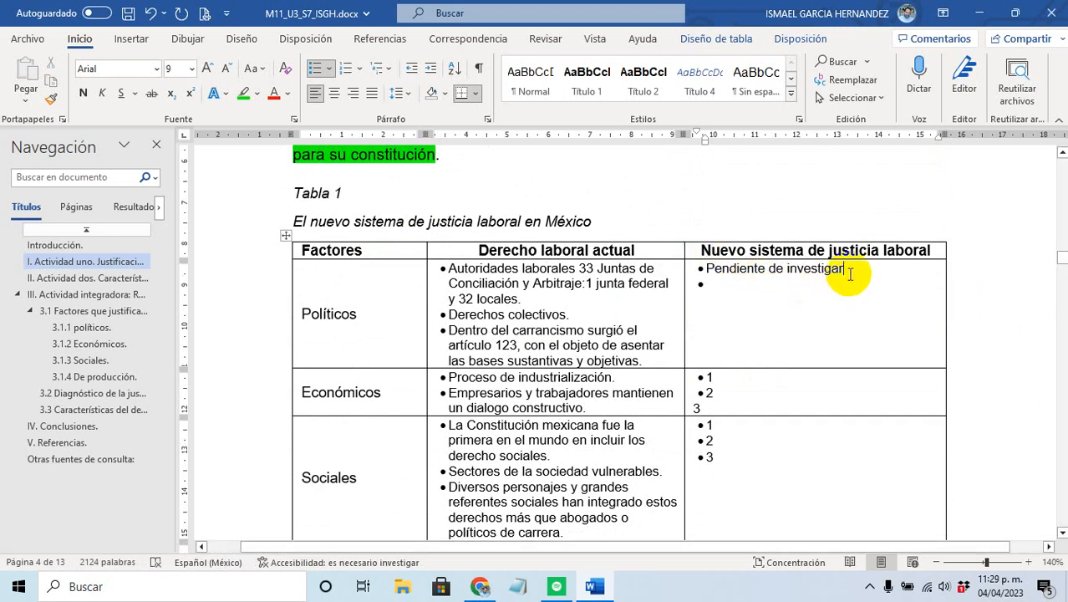
Step: Replace the numbered placeholders in the Económicos, Sociales and De producción rows with "Pendiente de investigar" copied from the Políticos row
{"action": "left_click_drag", "start_coordinate": [846, 269], "coordinate": [715, 267]}
{"action": "key", "text": "ctrl+c"}
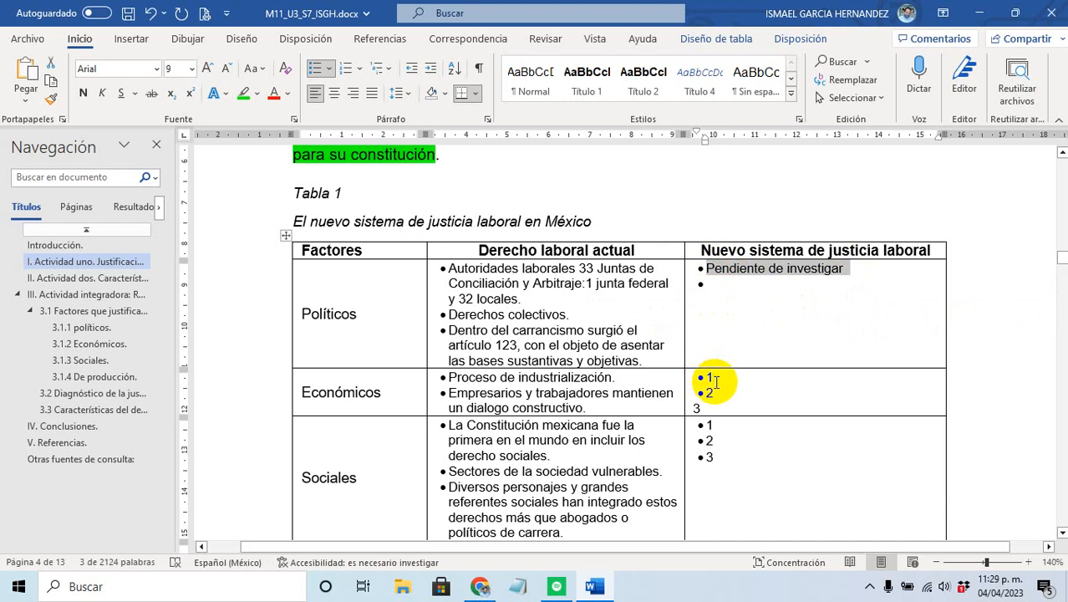
{"action": "left_click_drag", "start_coordinate": [712, 406], "coordinate": [706, 381]}
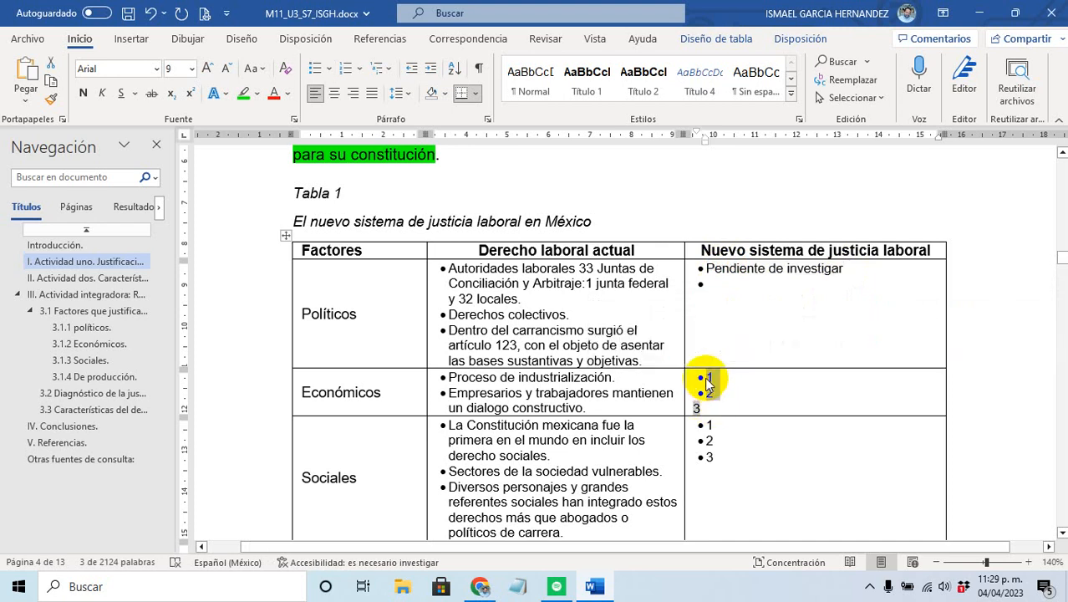
{"action": "key", "text": "ctrl+v"}
{"action": "left_click_drag", "start_coordinate": [725, 457], "coordinate": [724, 458]}
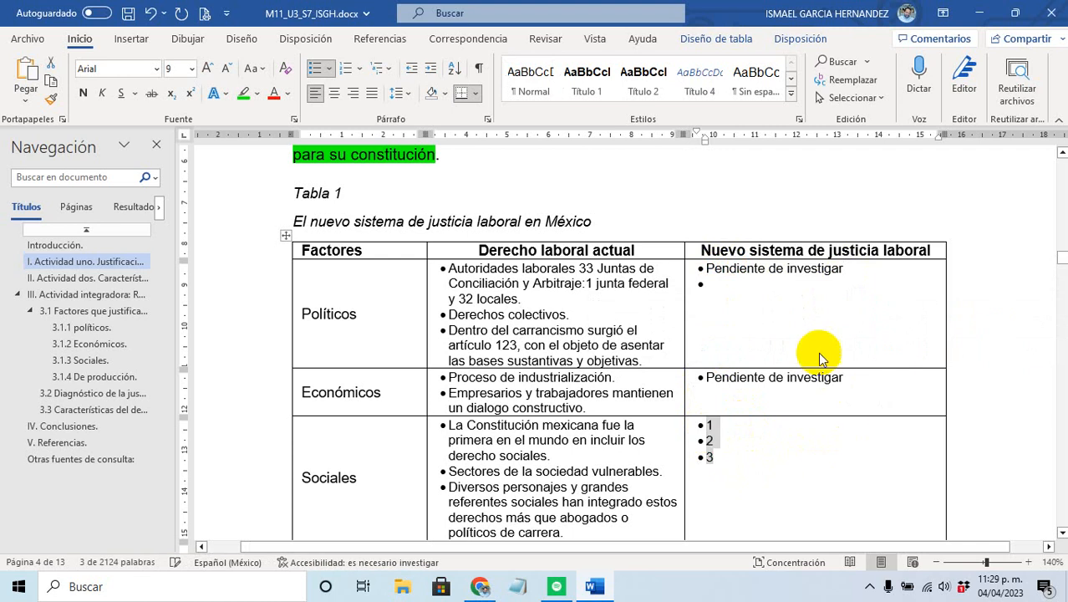
{"action": "key", "text": "ctrl+v"}
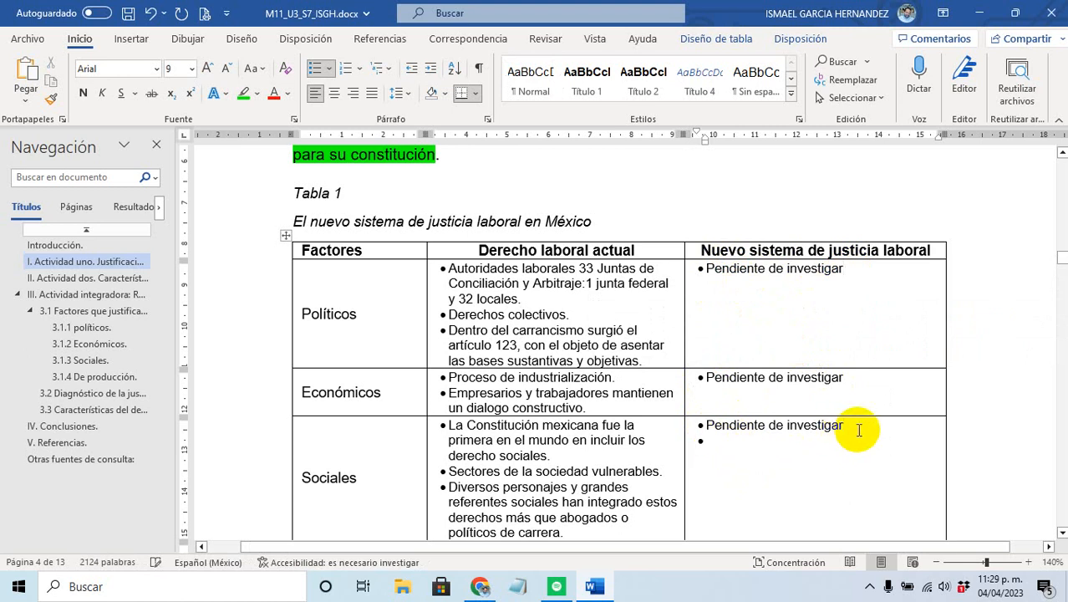
{"action": "scroll", "coordinate": [715, 401], "scroll_direction": "down", "scroll_amount": 5}
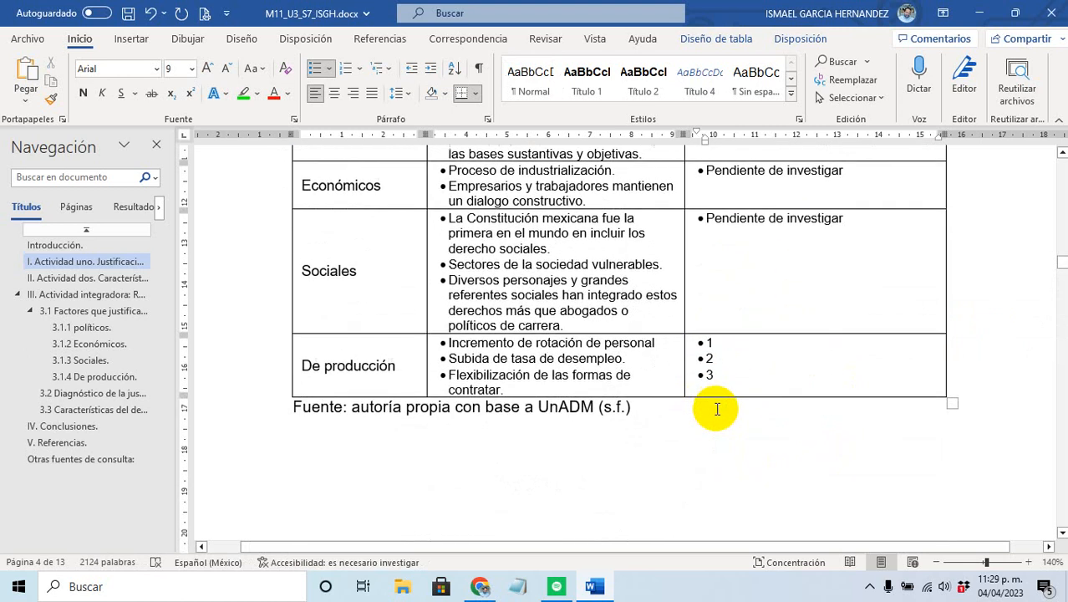
{"action": "left_click_drag", "start_coordinate": [715, 380], "coordinate": [714, 343]}
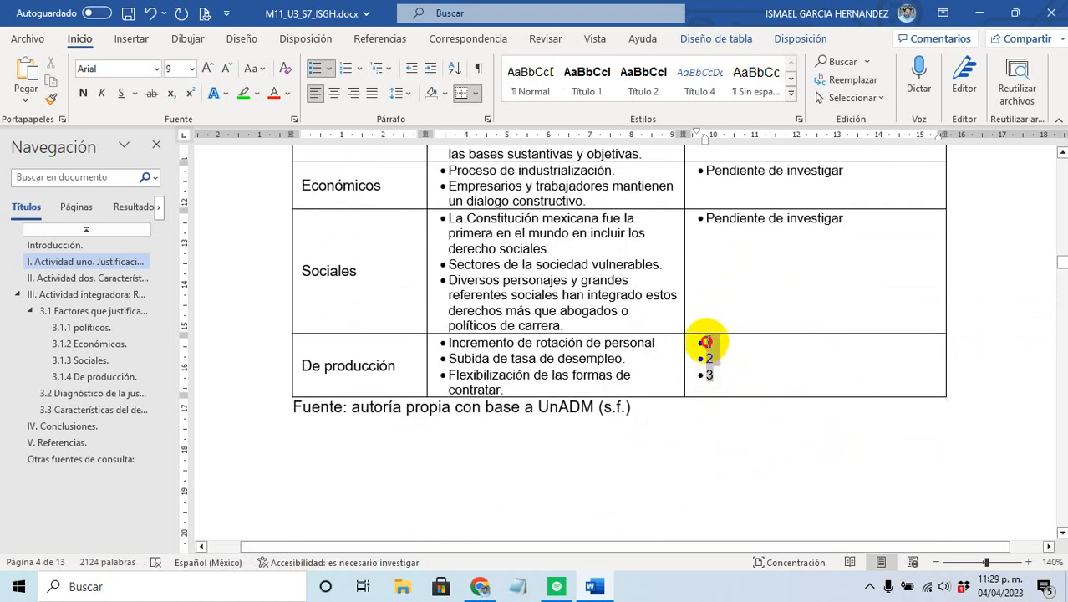
{"action": "key", "text": "ctrl+v"}
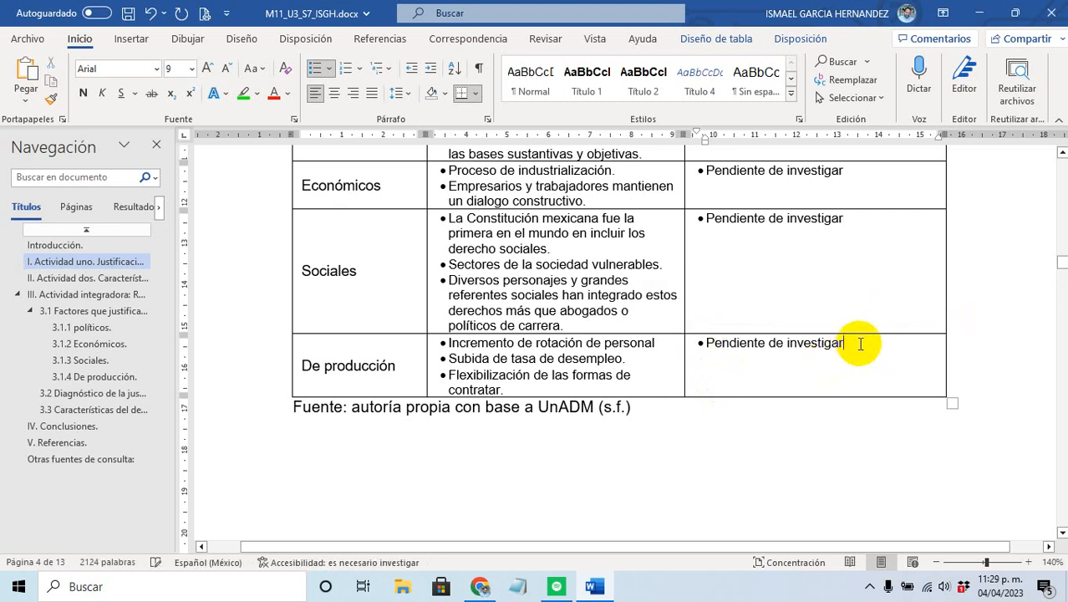
Step: Highlight the source line "Fuente: autoría propia con base a UnADM (s.f.)" under Tabla 1 in pink
{"action": "scroll", "coordinate": [540, 369], "scroll_direction": "down", "scroll_amount": 1}
{"action": "scroll", "coordinate": [530, 363], "scroll_direction": "up", "scroll_amount": 1}
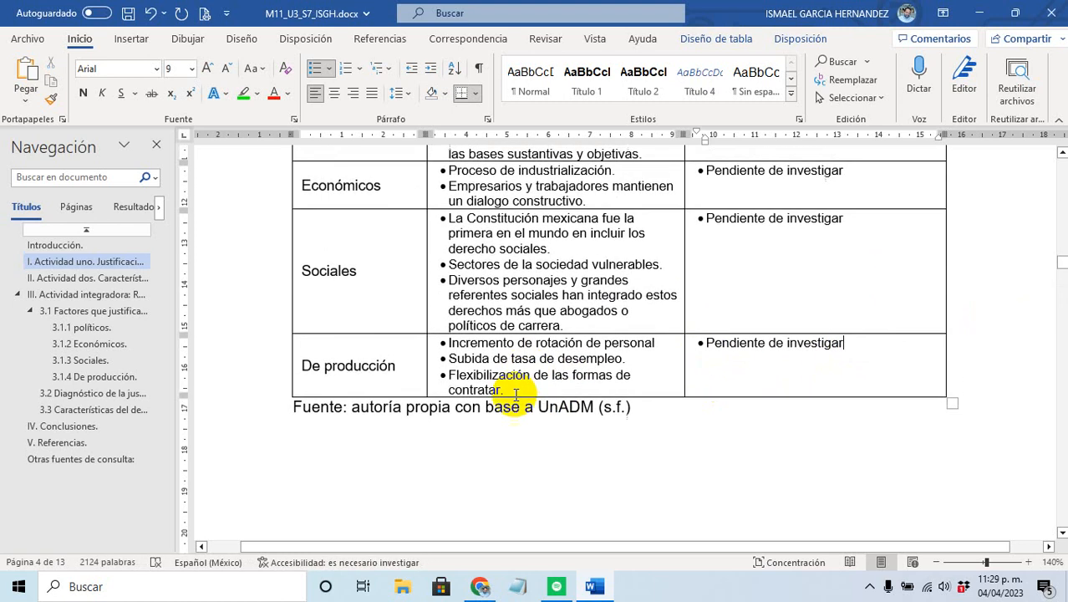
{"action": "left_click_drag", "start_coordinate": [632, 407], "coordinate": [311, 407]}
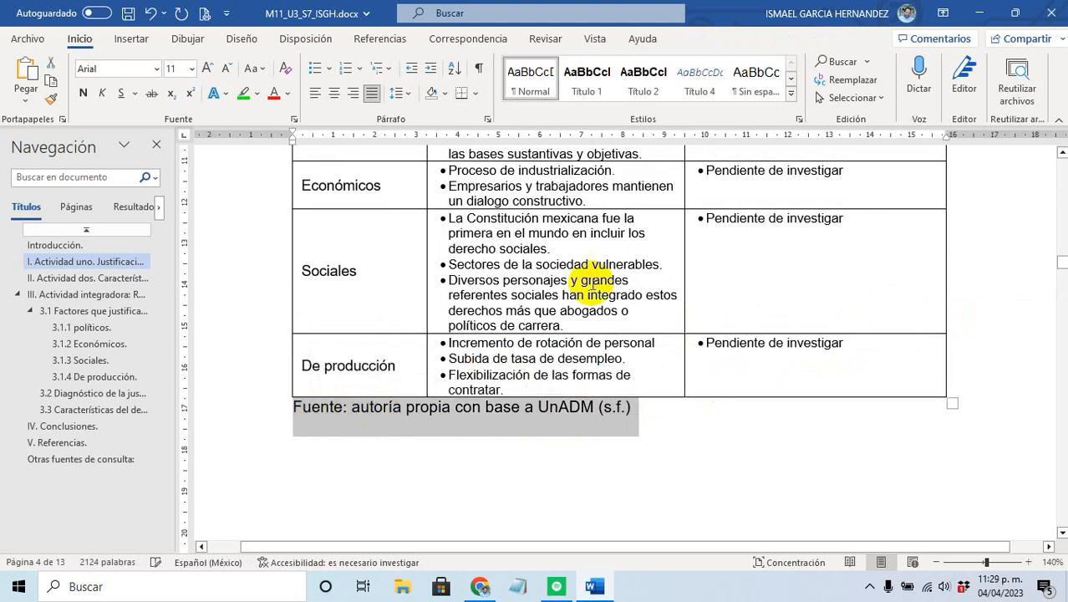
{"action": "scroll", "coordinate": [596, 280], "scroll_direction": "up", "scroll_amount": 8}
{"action": "scroll", "coordinate": [596, 280], "scroll_direction": "down", "scroll_amount": 10}
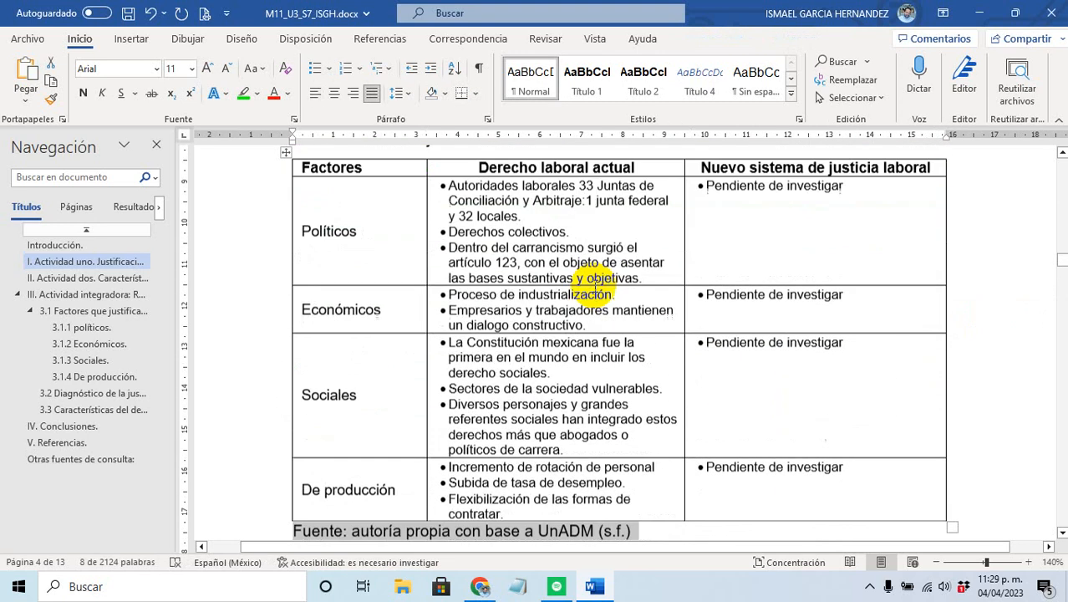
{"action": "left_click", "coordinate": [257, 93]}
{"action": "left_click", "coordinate": [314, 116]}
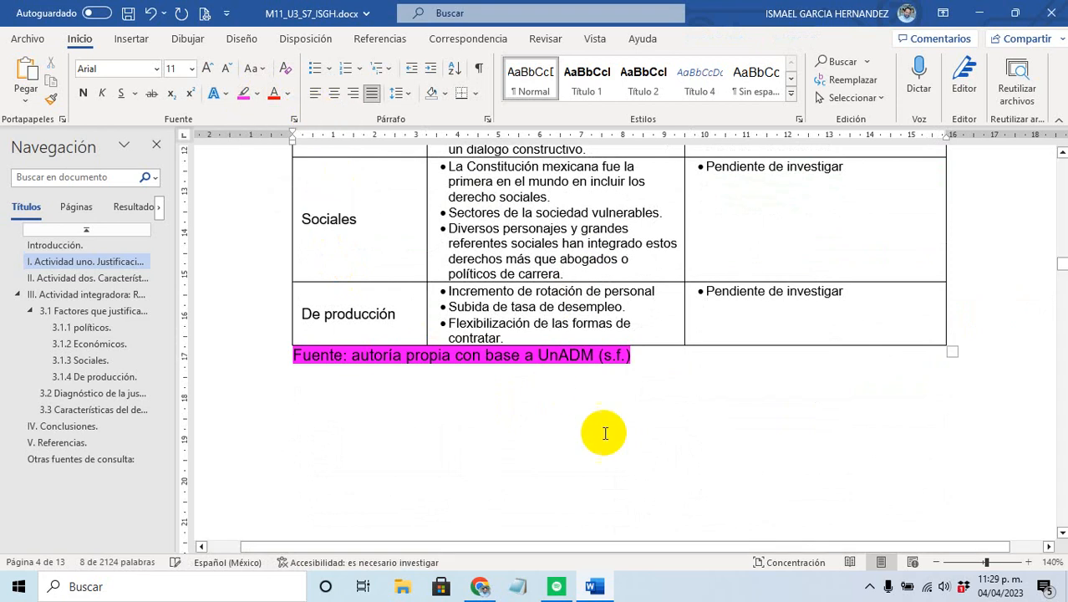
{"action": "left_click", "coordinate": [605, 431]}
Step: Highlight the citation "(UnADM, s.f.)" closing the first paragraph of "Actividad dos" in pink
{"action": "scroll", "coordinate": [512, 326], "scroll_direction": "down", "scroll_amount": 8}
{"action": "scroll", "coordinate": [518, 334], "scroll_direction": "down", "scroll_amount": 3}
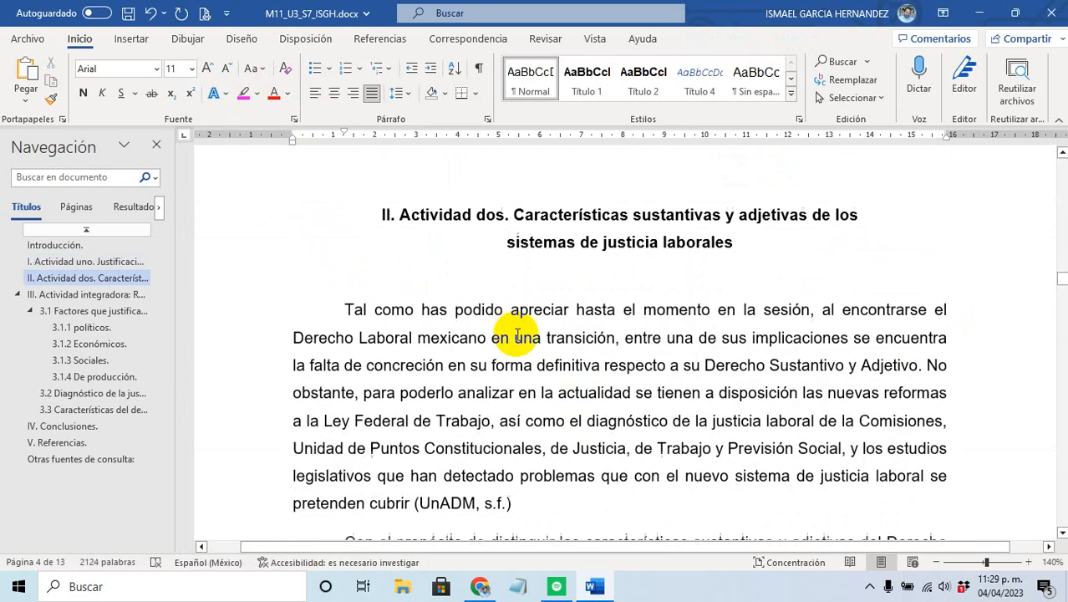
{"action": "left_click", "coordinate": [520, 219]}
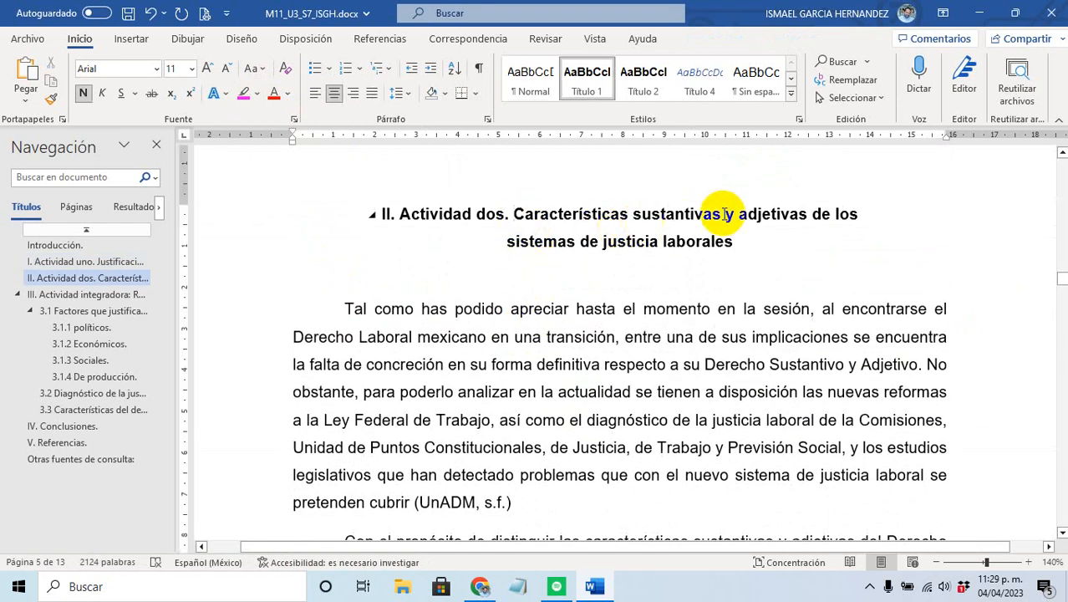
{"action": "scroll", "coordinate": [703, 219], "scroll_direction": "down", "scroll_amount": 1}
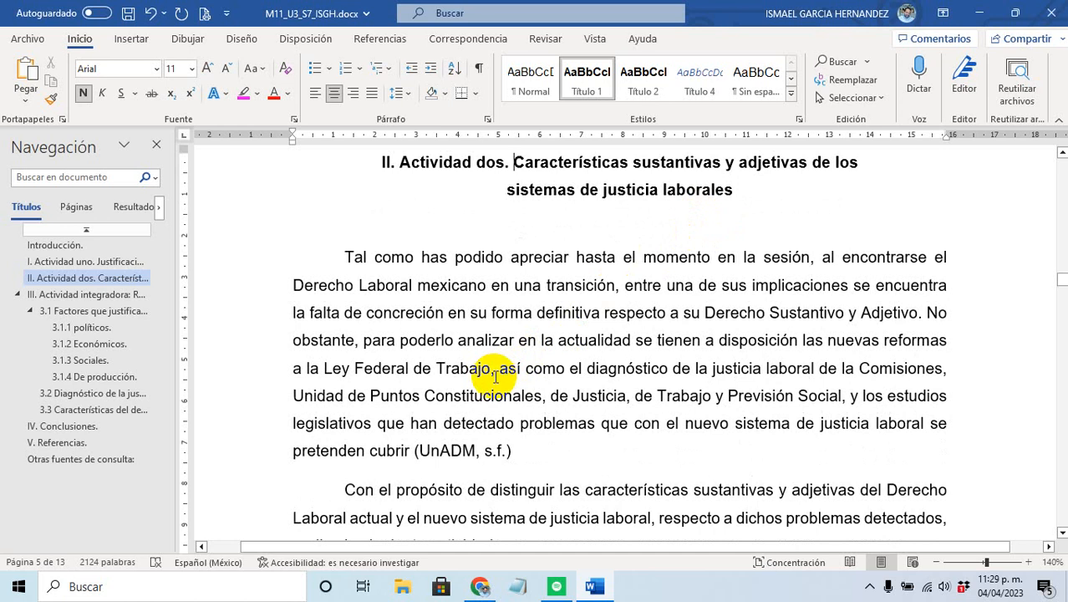
{"action": "left_click", "coordinate": [669, 343]}
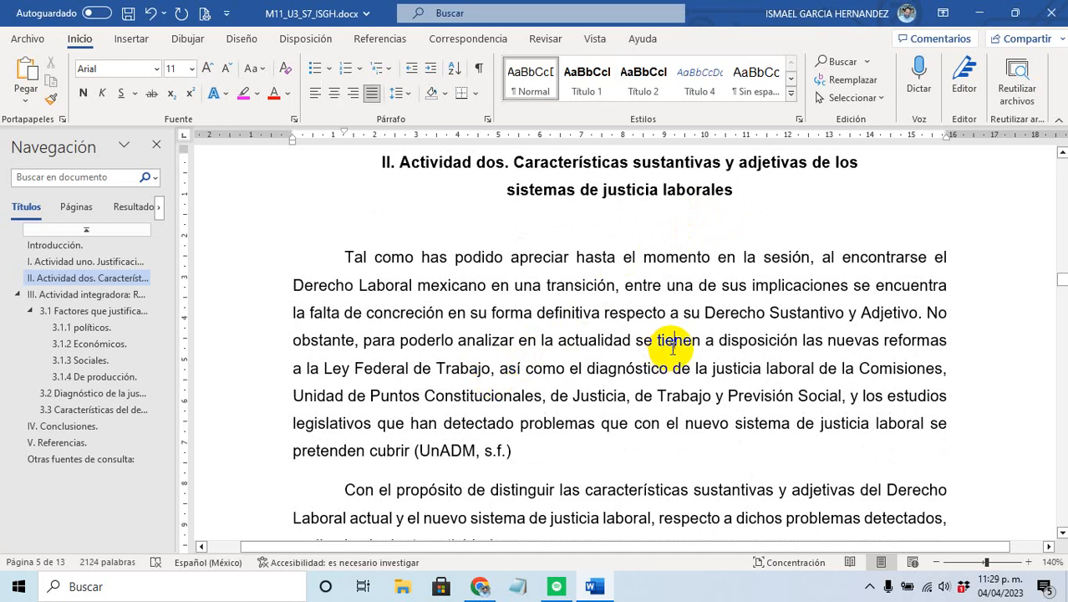
{"action": "scroll", "coordinate": [670, 355], "scroll_direction": "down", "scroll_amount": 1}
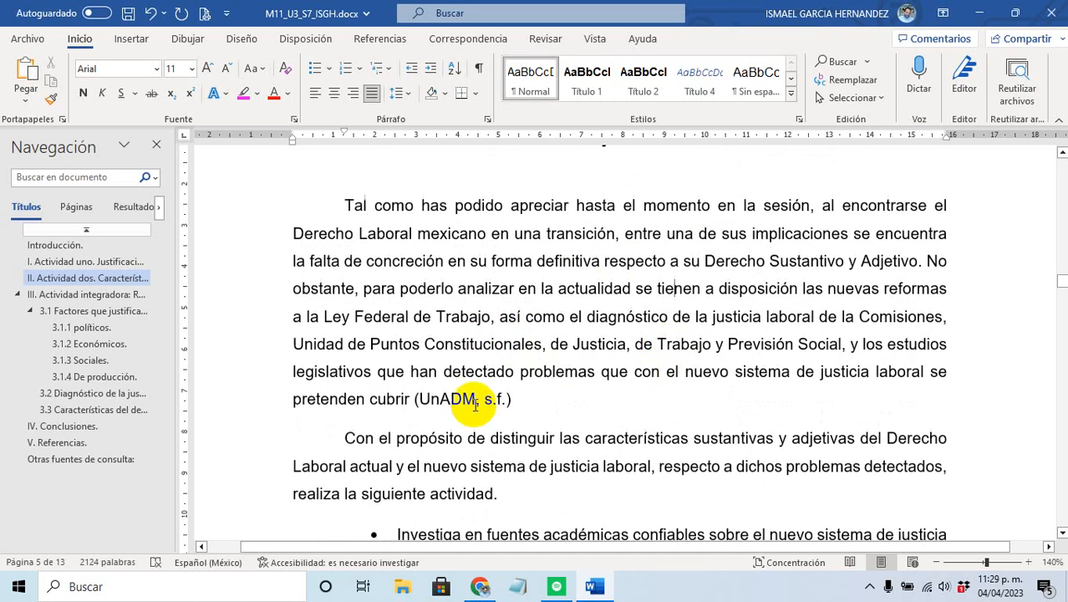
{"action": "left_click_drag", "start_coordinate": [511, 399], "coordinate": [455, 400]}
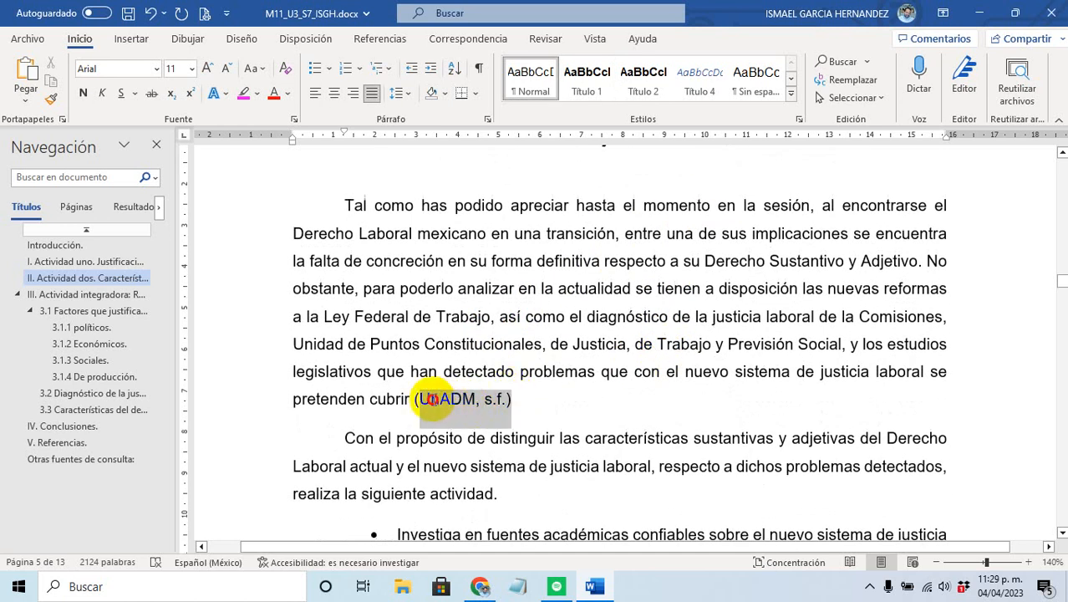
{"action": "left_click", "coordinate": [244, 93]}
{"action": "left_click", "coordinate": [416, 233]}
{"action": "scroll", "coordinate": [466, 307], "scroll_direction": "down", "scroll_amount": 1}
{"action": "scroll", "coordinate": [466, 308], "scroll_direction": "down", "scroll_amount": 2}
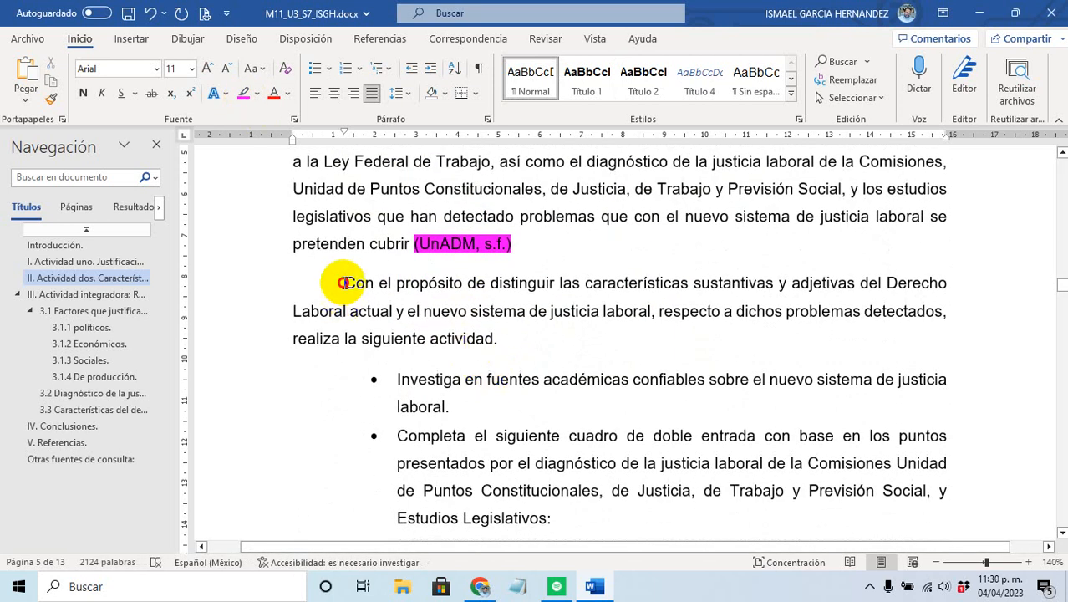
Step: Copy the Tabla 1 introductory paragraph and its caption from "Actividad uno" to just above the empty table in "Actividad dos"
{"action": "left_click_drag", "start_coordinate": [345, 282], "coordinate": [485, 339]}
{"action": "scroll", "coordinate": [544, 351], "scroll_direction": "down", "scroll_amount": 3}
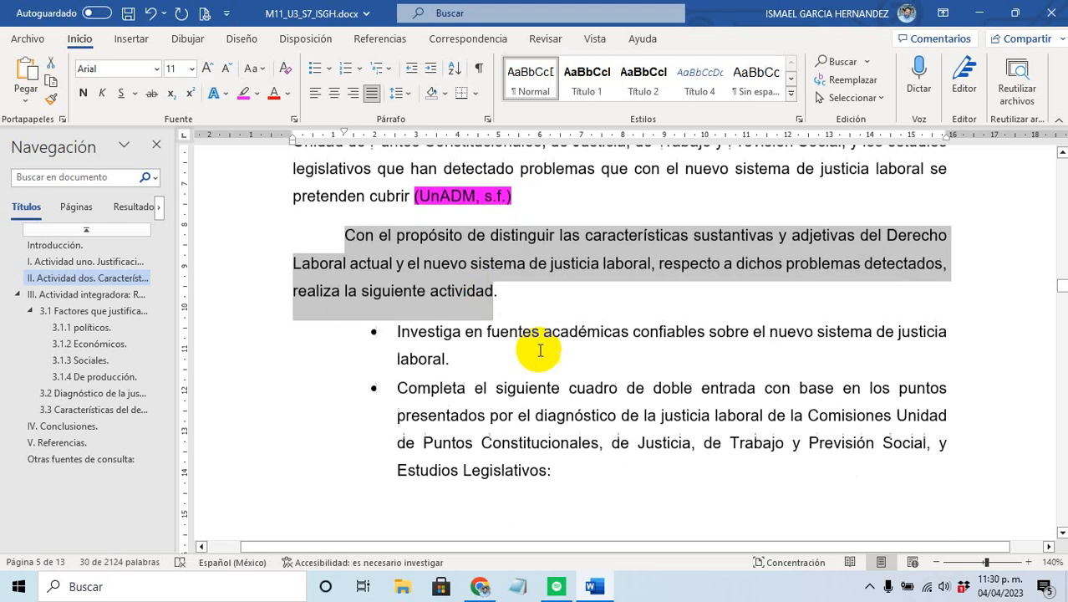
{"action": "scroll", "coordinate": [540, 349], "scroll_direction": "up", "scroll_amount": 1}
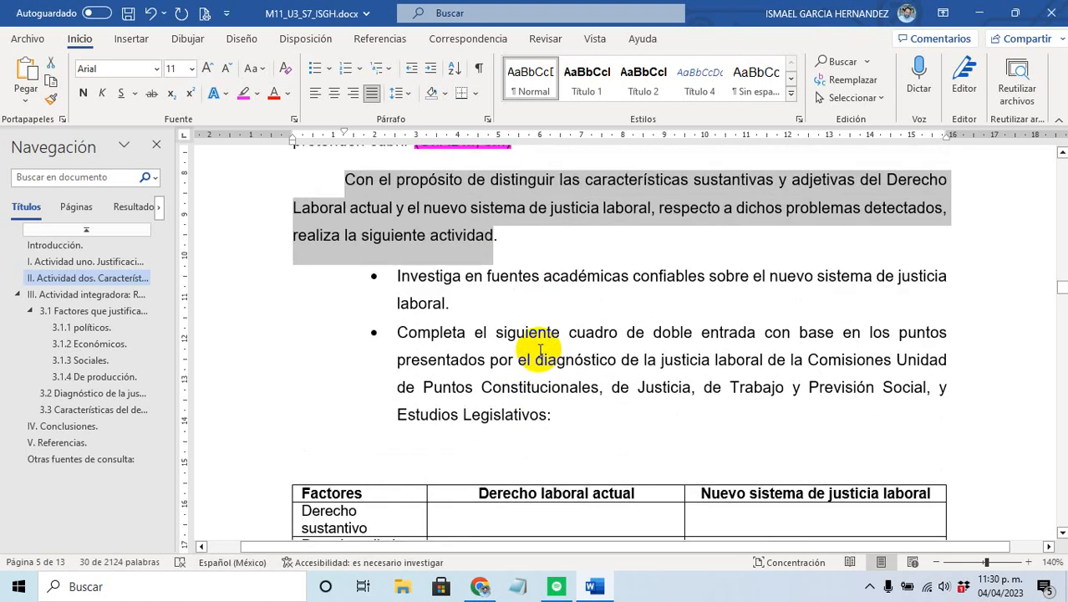
{"action": "left_click", "coordinate": [471, 358]}
{"action": "scroll", "coordinate": [478, 355], "scroll_direction": "up", "scroll_amount": 12}
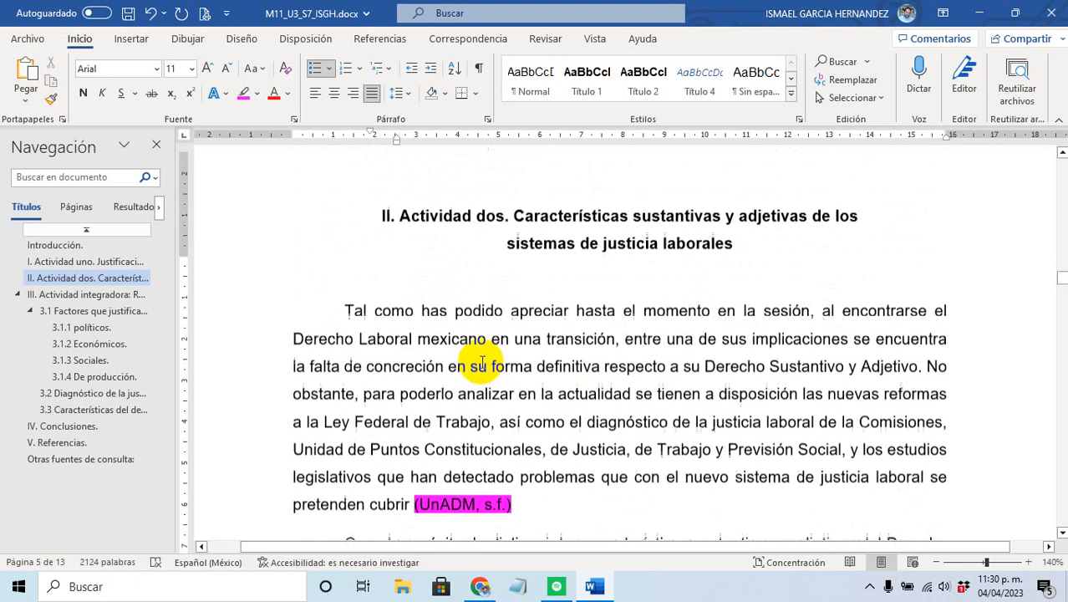
{"action": "scroll", "coordinate": [480, 364], "scroll_direction": "up", "scroll_amount": 10}
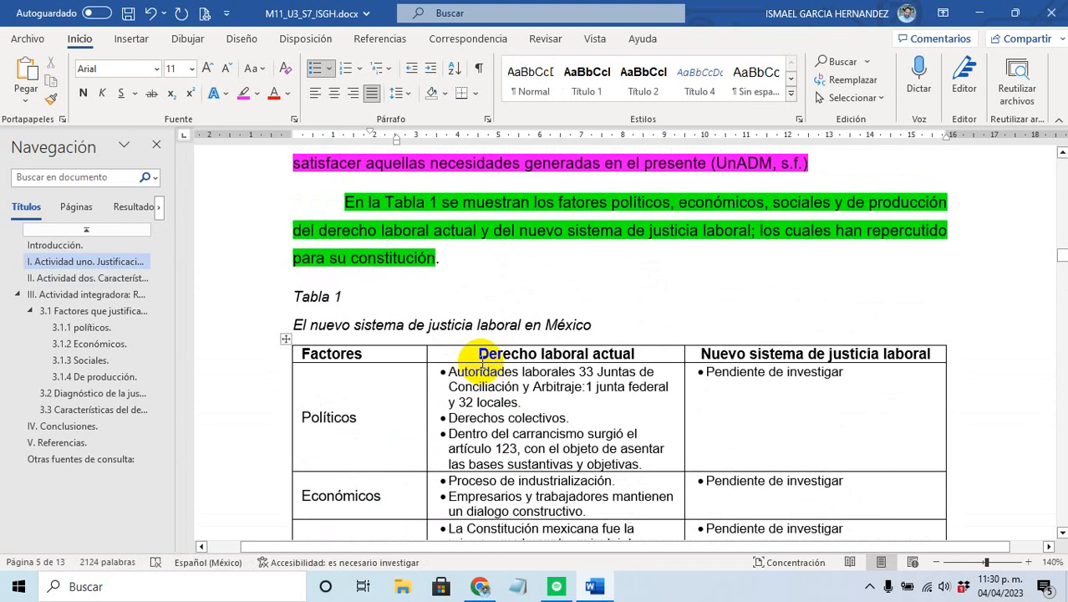
{"action": "left_click_drag", "start_coordinate": [599, 324], "coordinate": [346, 204]}
{"action": "key", "text": "ctrl+c"}
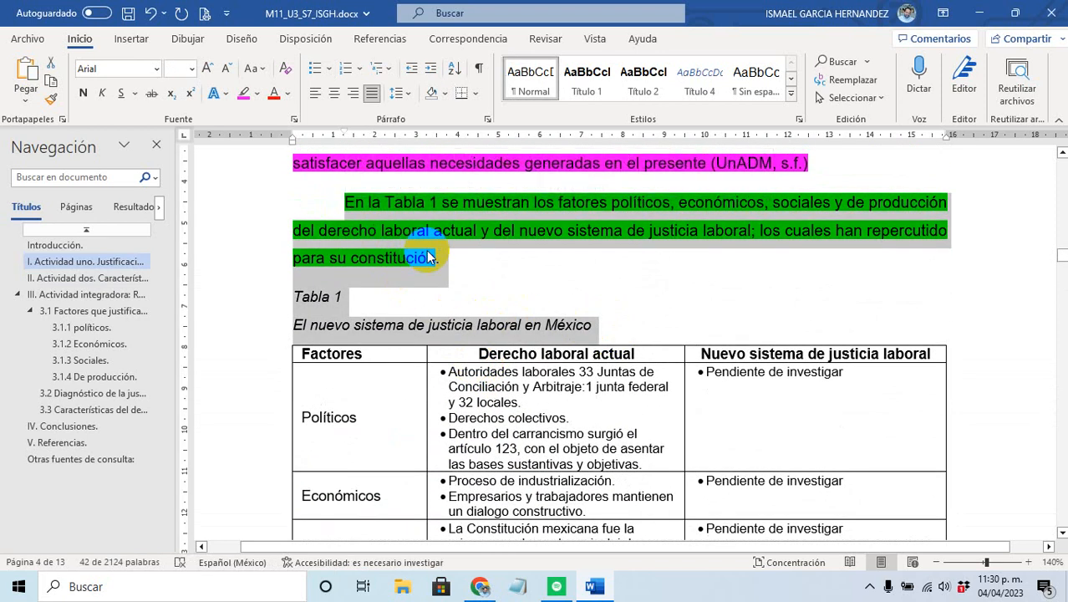
{"action": "scroll", "coordinate": [687, 387], "scroll_direction": "down", "scroll_amount": 10}
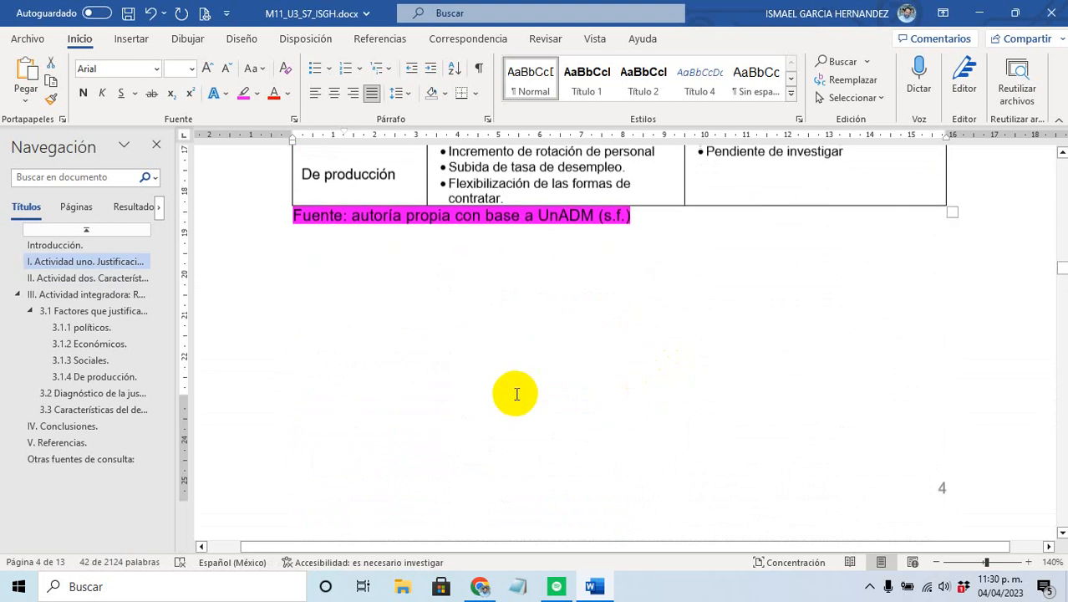
{"action": "scroll", "coordinate": [516, 400], "scroll_direction": "down", "scroll_amount": 8}
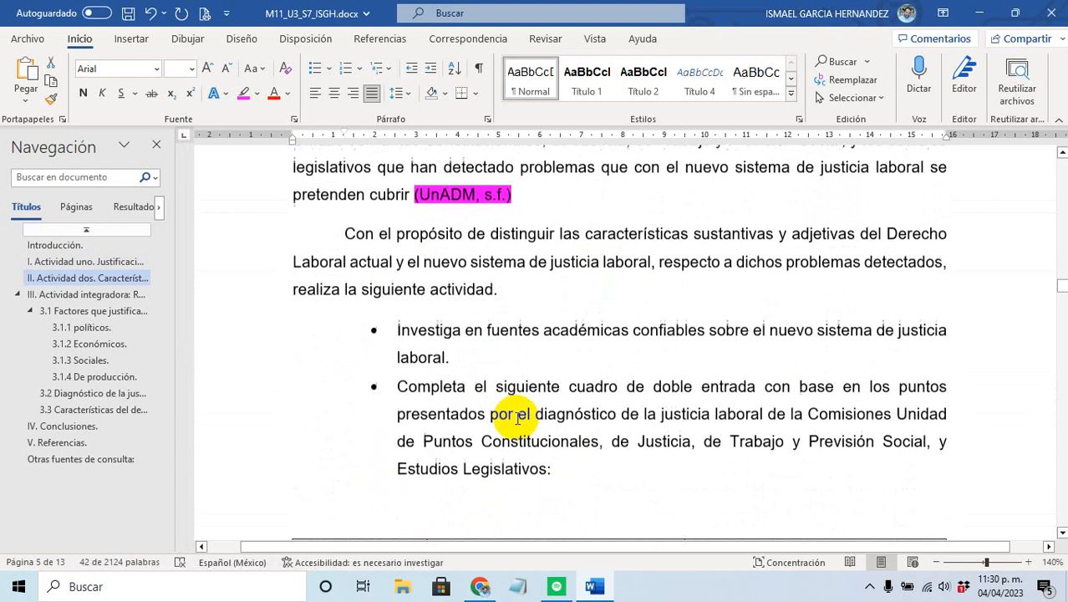
{"action": "left_click", "coordinate": [478, 401]}
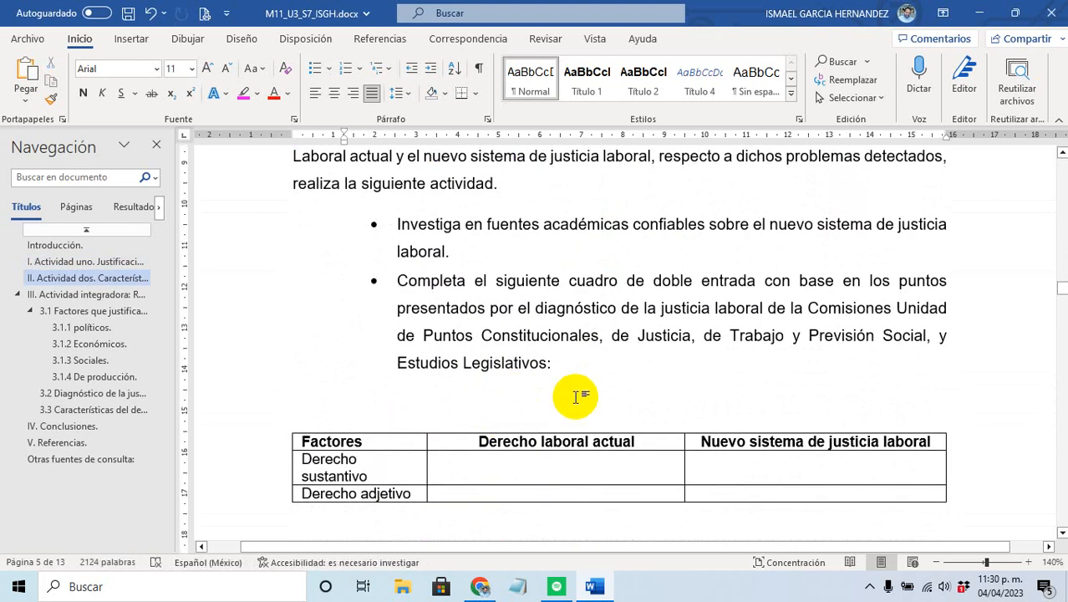
{"action": "key", "text": "ctrl+v"}
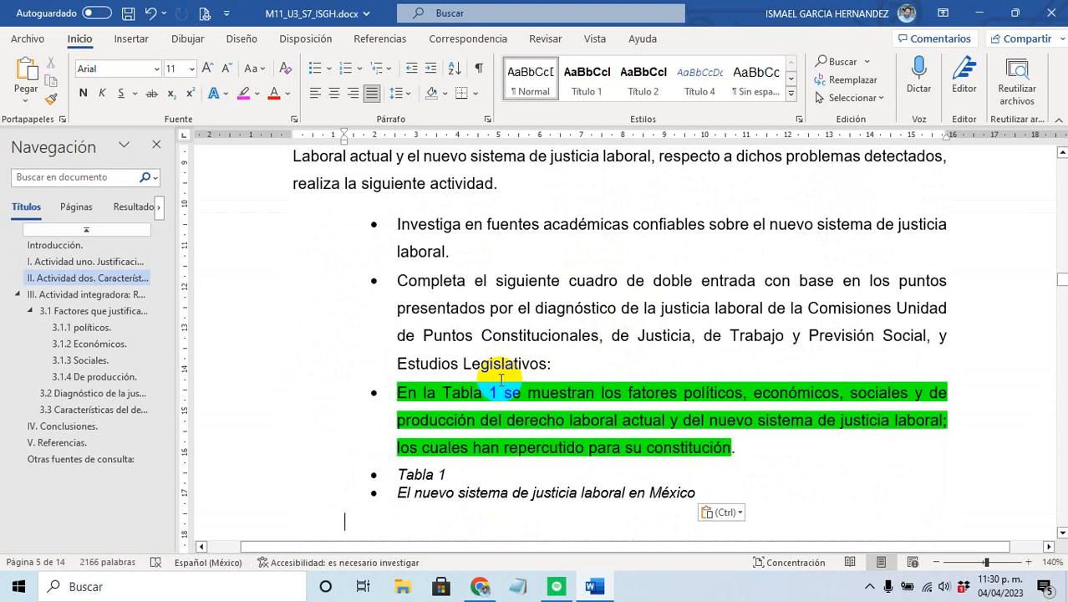
Step: Remove the bullets from the pasted introductory paragraph and from the two caption lines below it
{"action": "left_click", "coordinate": [500, 392]}
{"action": "left_click", "coordinate": [316, 69]}
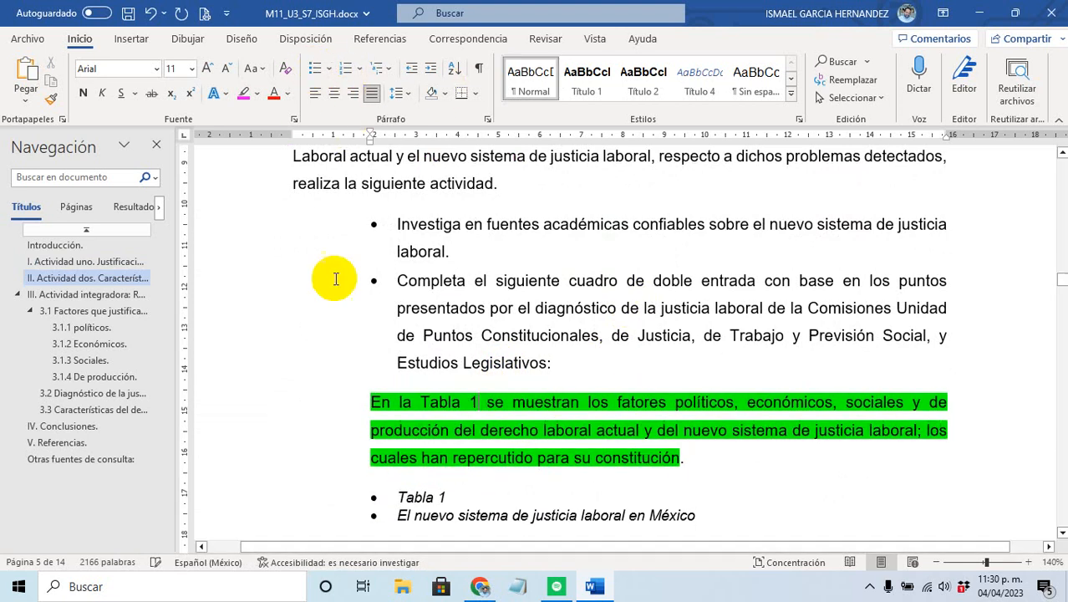
{"action": "left_click", "coordinate": [416, 495]}
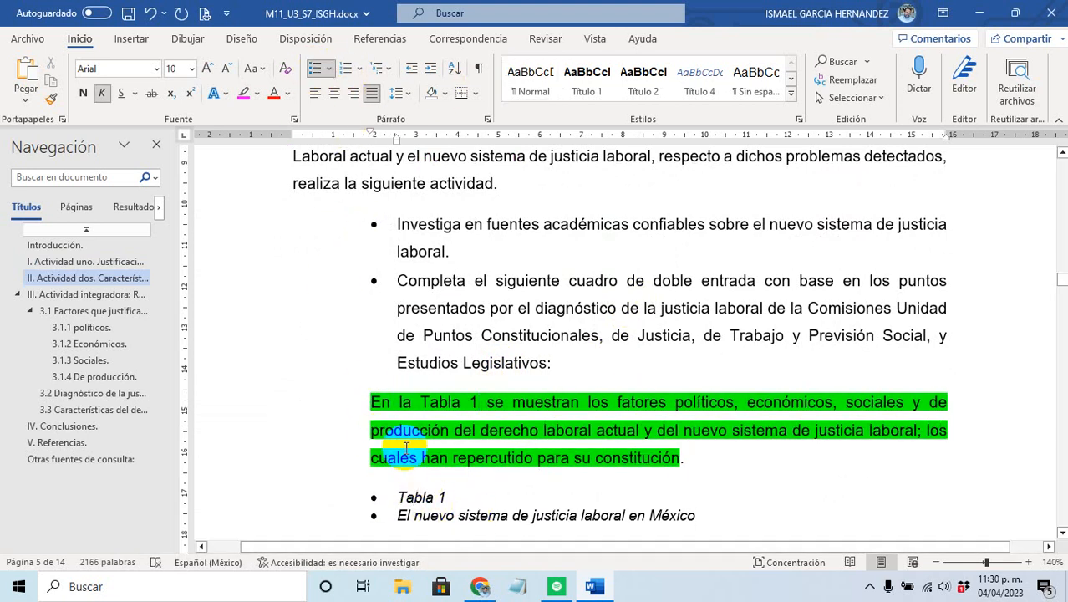
{"action": "left_click_drag", "start_coordinate": [417, 497], "coordinate": [496, 421]}
{"action": "left_click", "coordinate": [316, 69]}
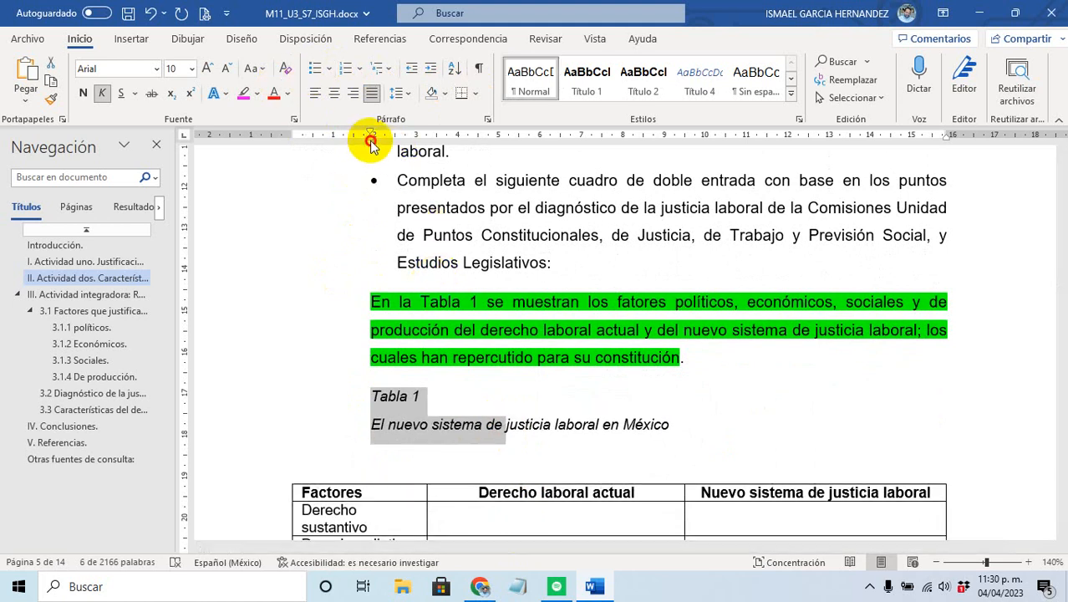
Step: Set the pasted caption's indent to zero and apply the Normal style to the green introductory paragraph
{"action": "left_click_drag", "start_coordinate": [372, 142], "coordinate": [294, 142]}
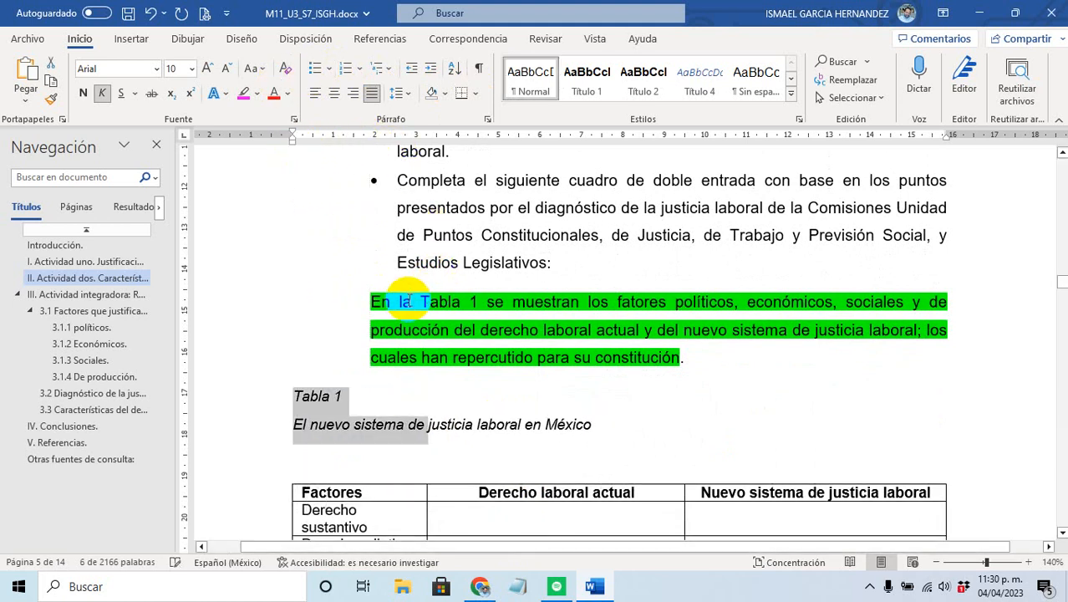
{"action": "left_click", "coordinate": [411, 301]}
{"action": "left_click", "coordinate": [527, 79]}
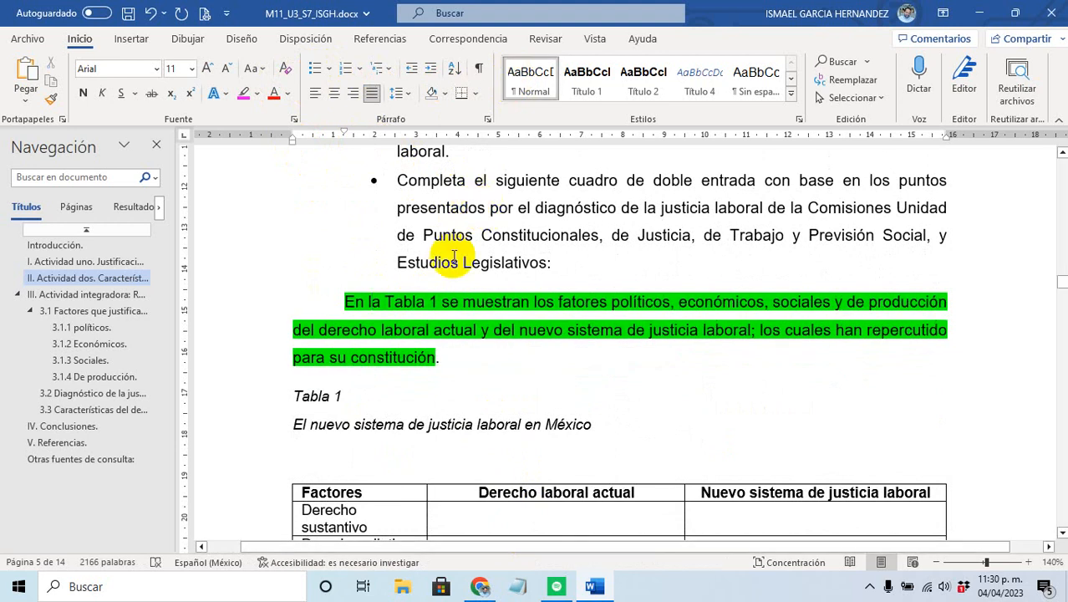
Step: Change the table reference in the pasted green paragraph to "Tabla 2"
{"action": "left_click_drag", "start_coordinate": [438, 302], "coordinate": [414, 300]}
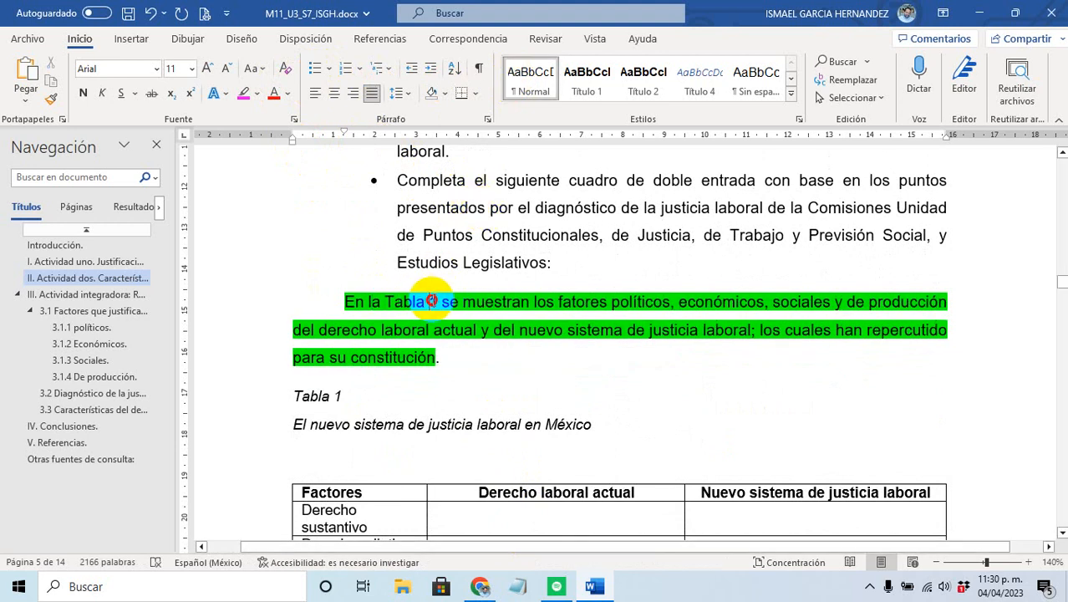
{"action": "type", "text": "la 2"}
{"action": "scroll", "coordinate": [611, 265], "scroll_direction": "up", "scroll_amount": 3}
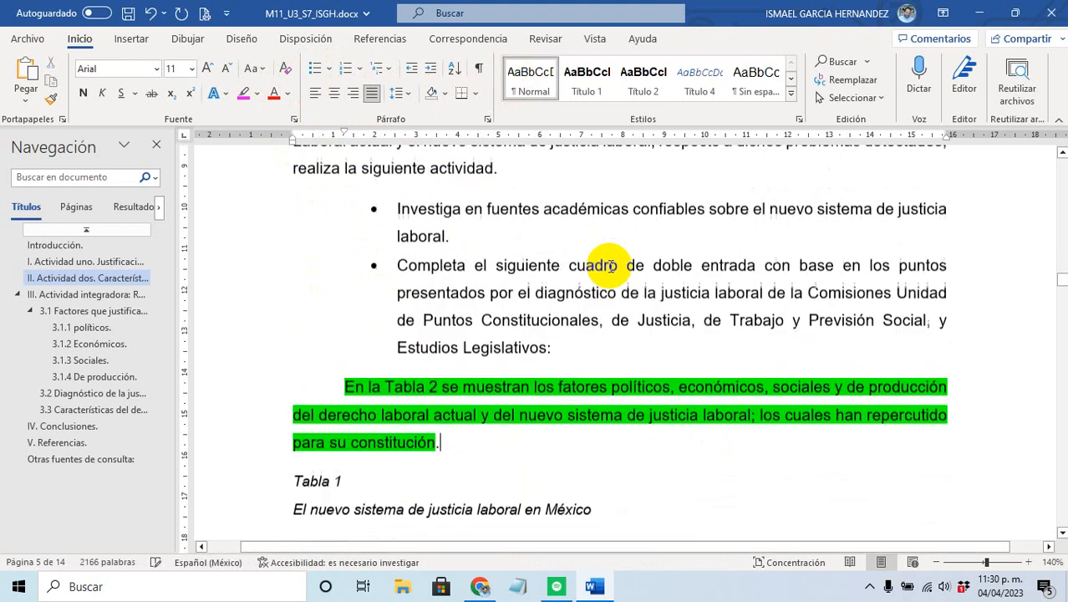
{"action": "scroll", "coordinate": [611, 266], "scroll_direction": "up", "scroll_amount": 2}
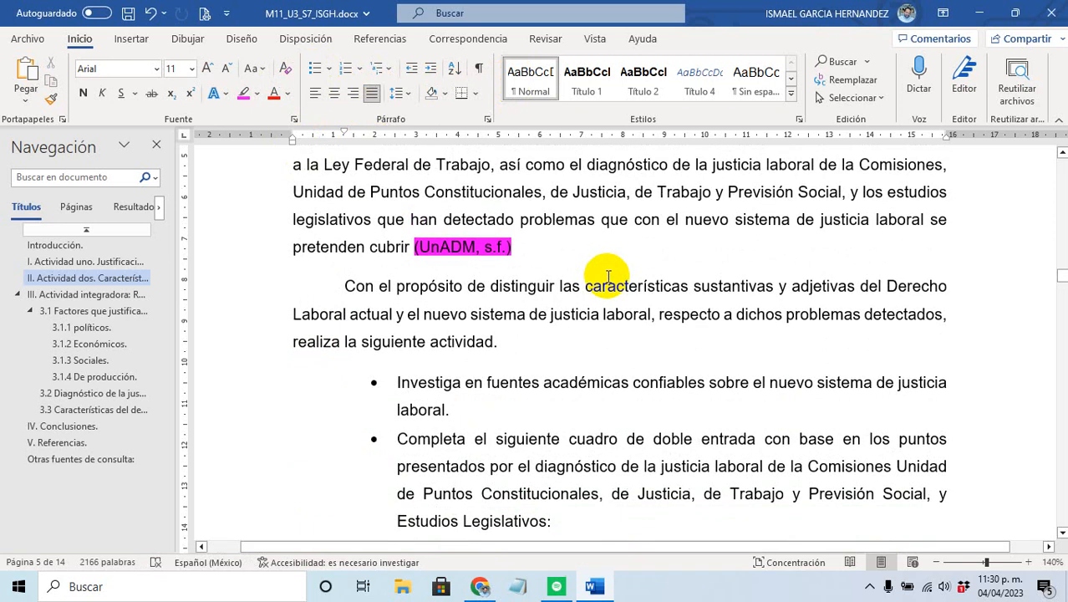
Step: Remove everything after "En la Tabla 2 se muestra" from the green introductory paragraph, keeping its final period
{"action": "scroll", "coordinate": [609, 276], "scroll_direction": "down", "scroll_amount": 1}
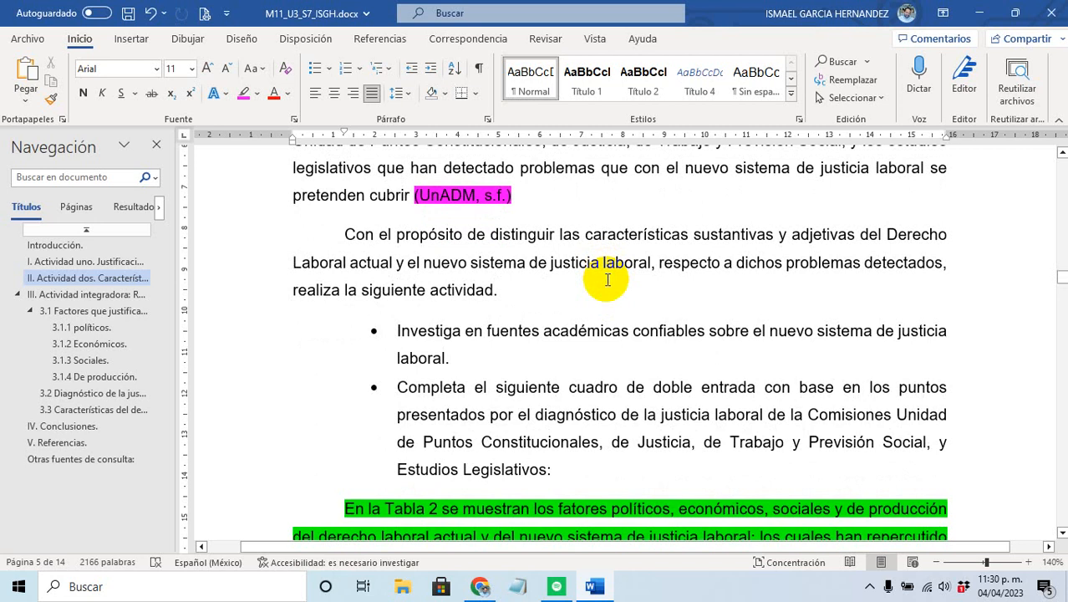
{"action": "scroll", "coordinate": [607, 280], "scroll_direction": "down", "scroll_amount": 1}
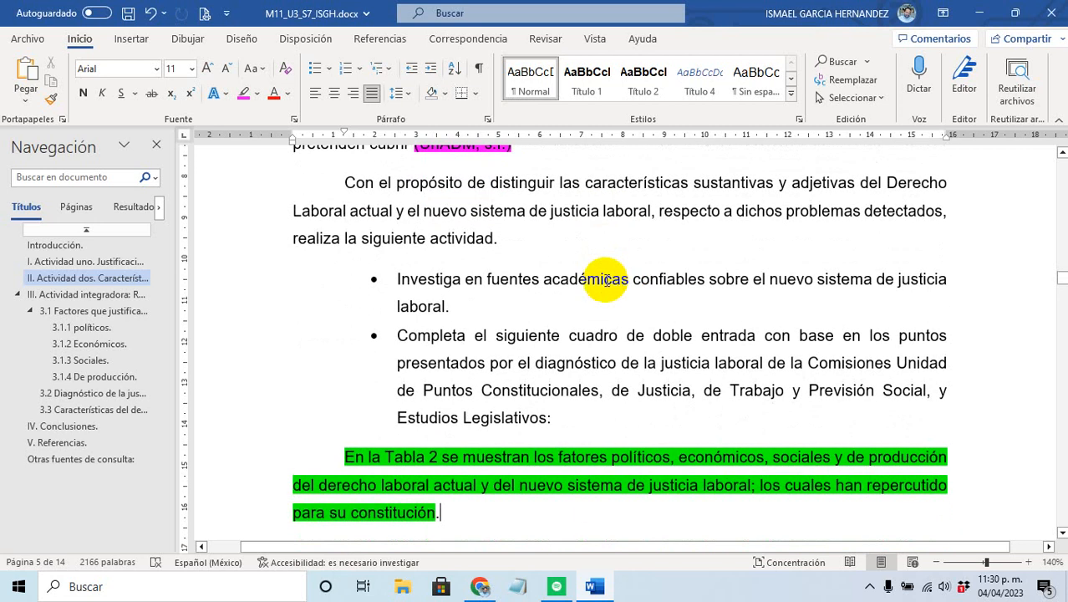
{"action": "scroll", "coordinate": [606, 280], "scroll_direction": "down", "scroll_amount": 1}
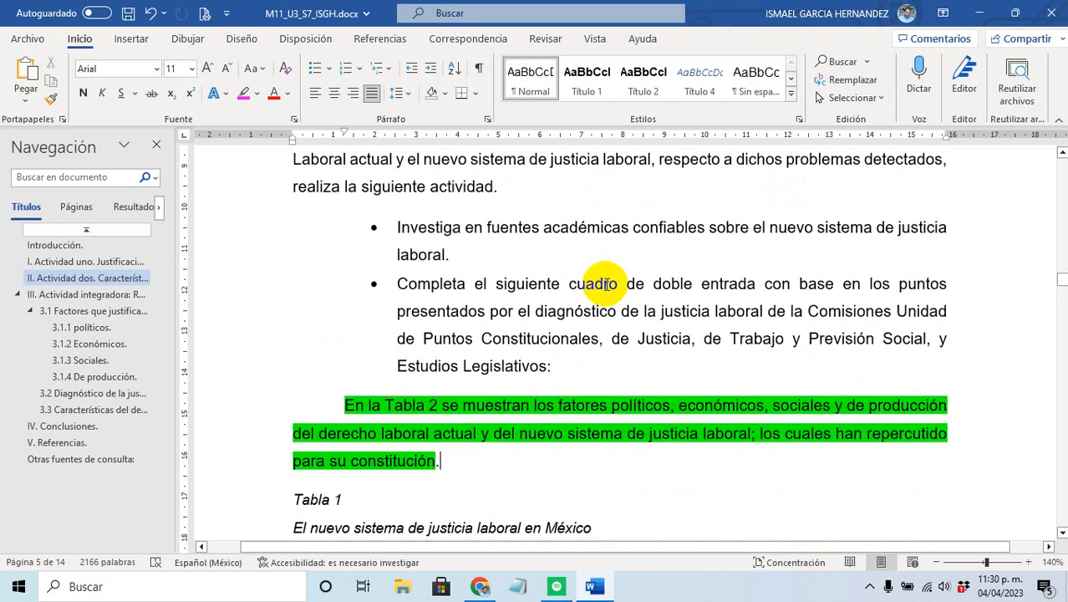
{"action": "scroll", "coordinate": [606, 285], "scroll_direction": "down", "scroll_amount": 2}
{"action": "scroll", "coordinate": [606, 290], "scroll_direction": "down", "scroll_amount": 1}
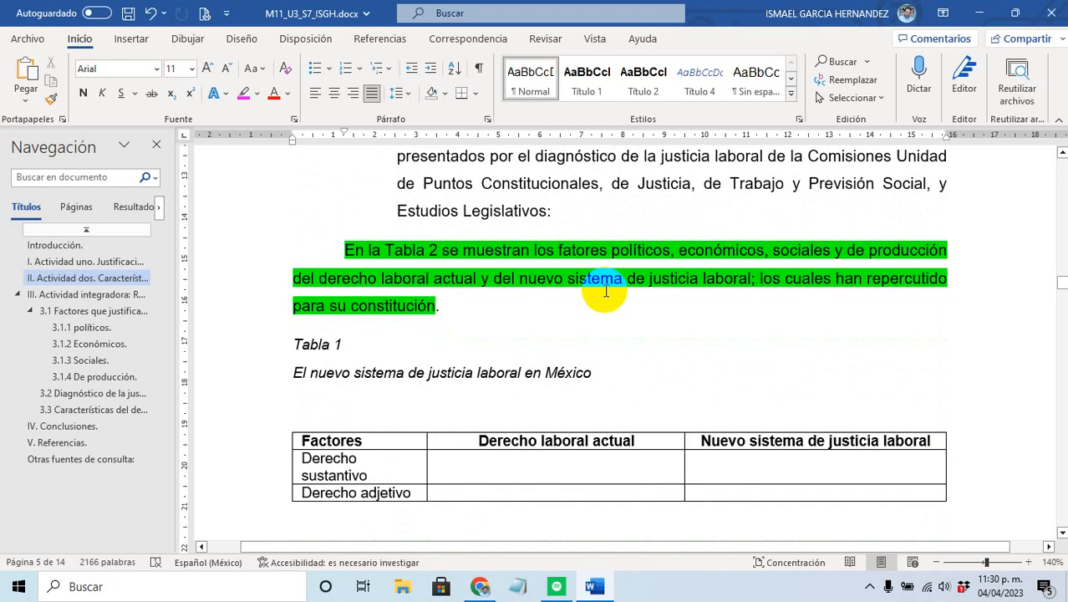
{"action": "scroll", "coordinate": [606, 290], "scroll_direction": "up", "scroll_amount": 1}
{"action": "scroll", "coordinate": [605, 290], "scroll_direction": "down", "scroll_amount": 1}
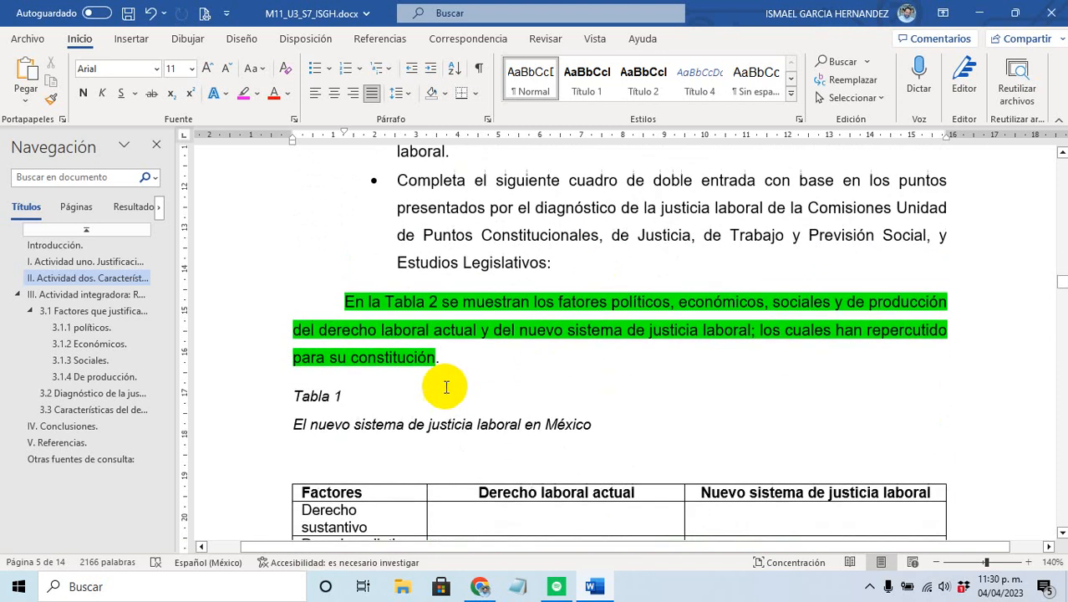
{"action": "left_click_drag", "start_coordinate": [574, 302], "coordinate": [553, 309]}
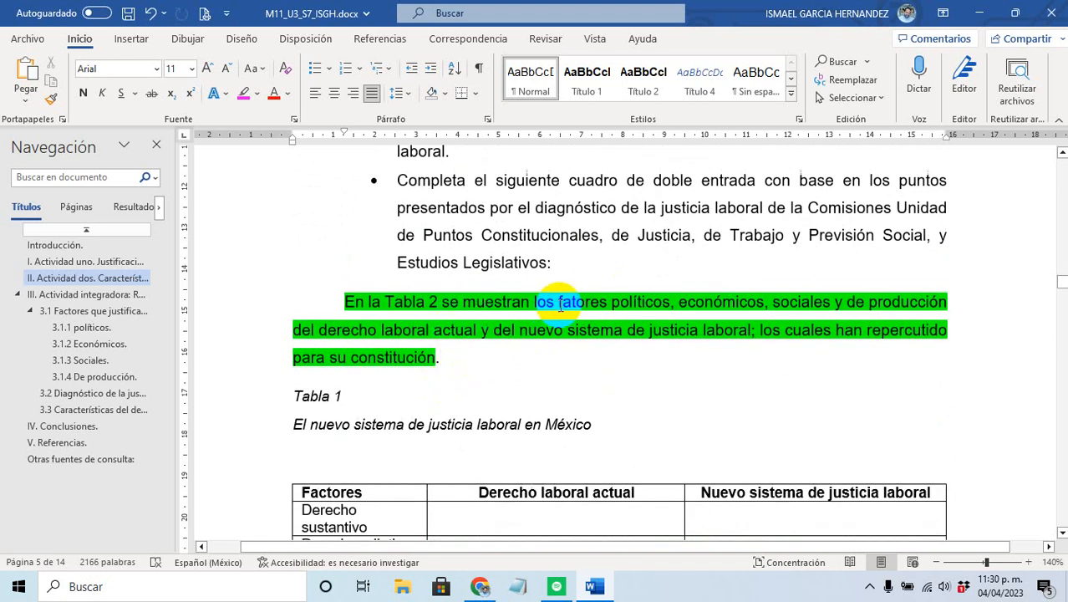
{"action": "left_click_drag", "start_coordinate": [562, 294], "coordinate": [468, 370]}
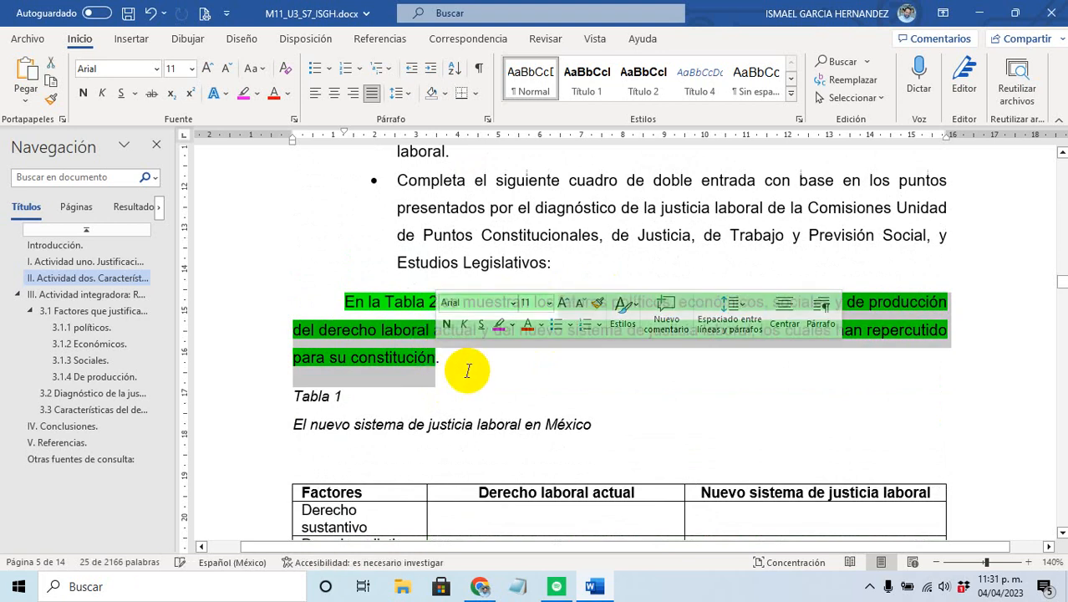
{"action": "key", "text": "Delete"}
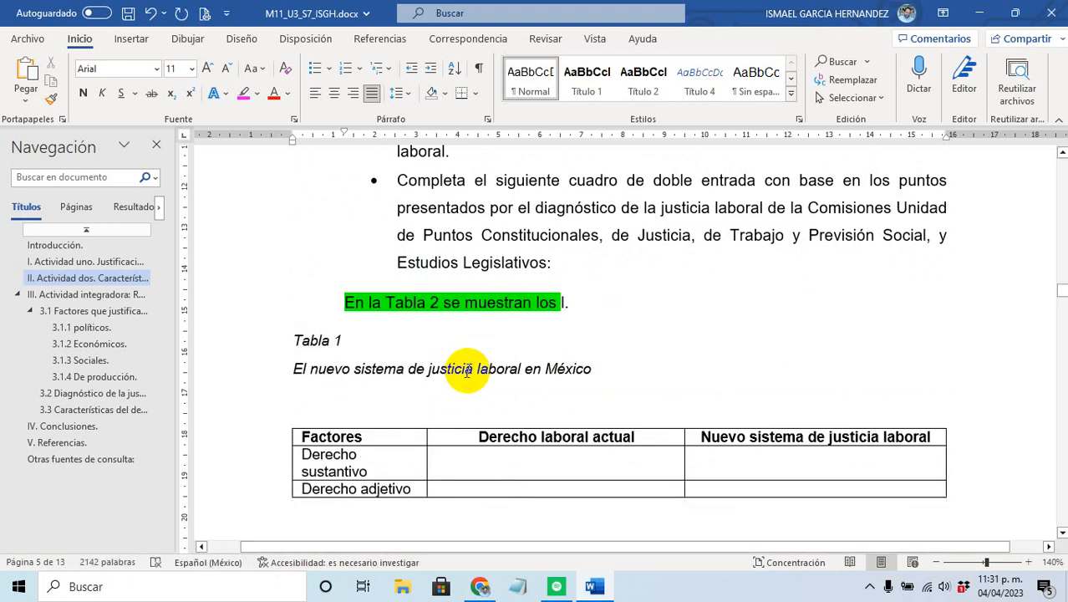
{"action": "key", "text": "BackSpace"}
{"action": "key", "text": "BackSpace"}
{"action": "key", "text": "BackSpace"}
{"action": "key", "text": "BackSpace"}
{"action": "key", "text": "BackSpace"}
{"action": "key", "text": "BackSpace"}
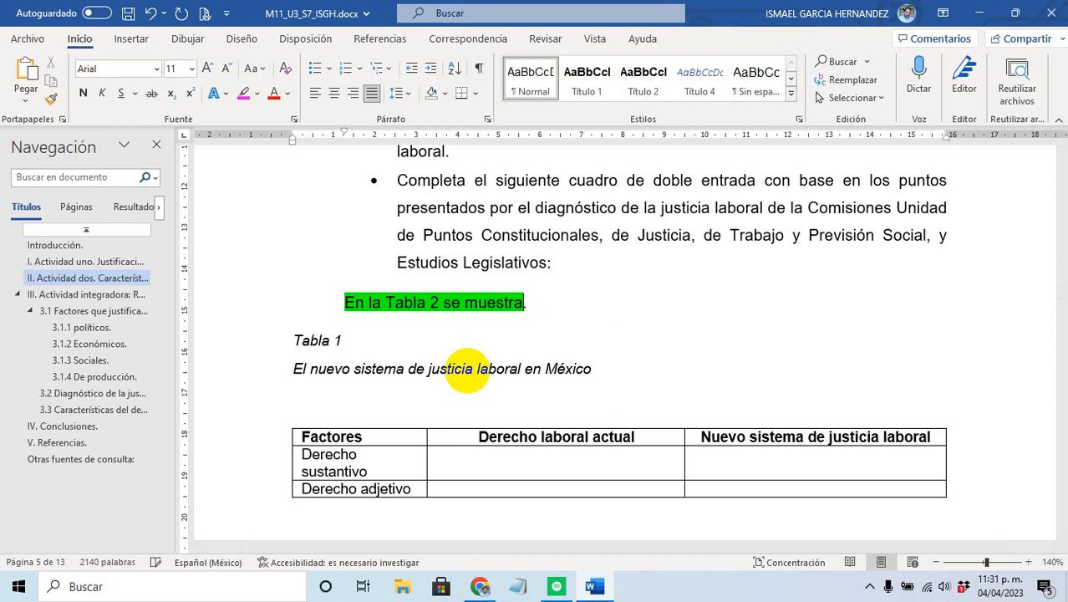
Step: Complete the introductory sentence with "un cuadro comparativo del Derecho Laboral actual frente al Nuevo Sistema de Justicia Laboral"
{"action": "type", "text": "un cuadro c"}
{"action": "type", "text": "ompa"}
{"action": "type", "text": "ra"}
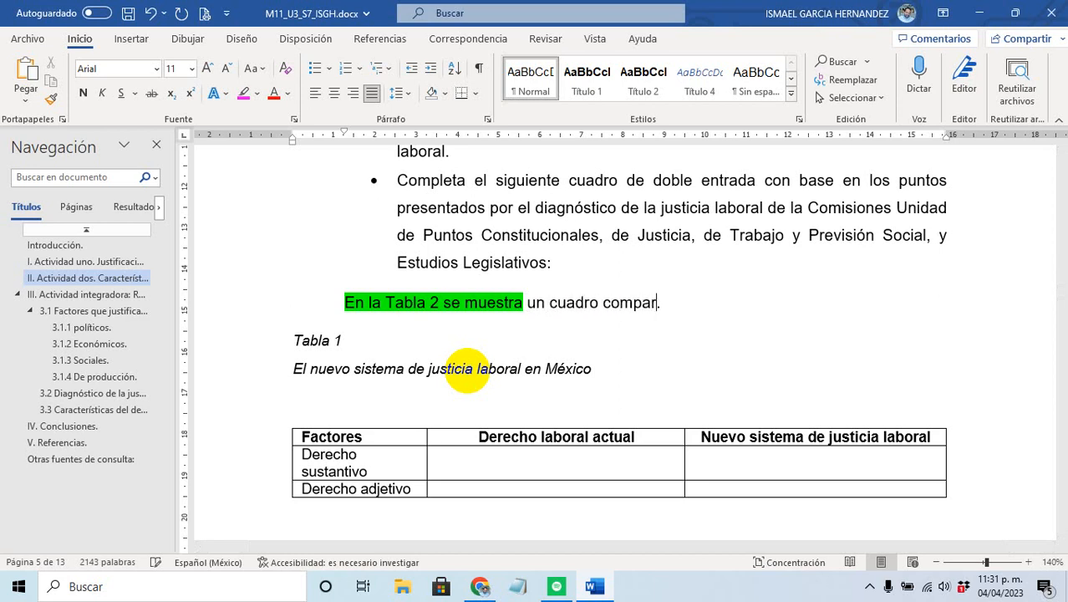
{"action": "type", "text": "tivo de"}
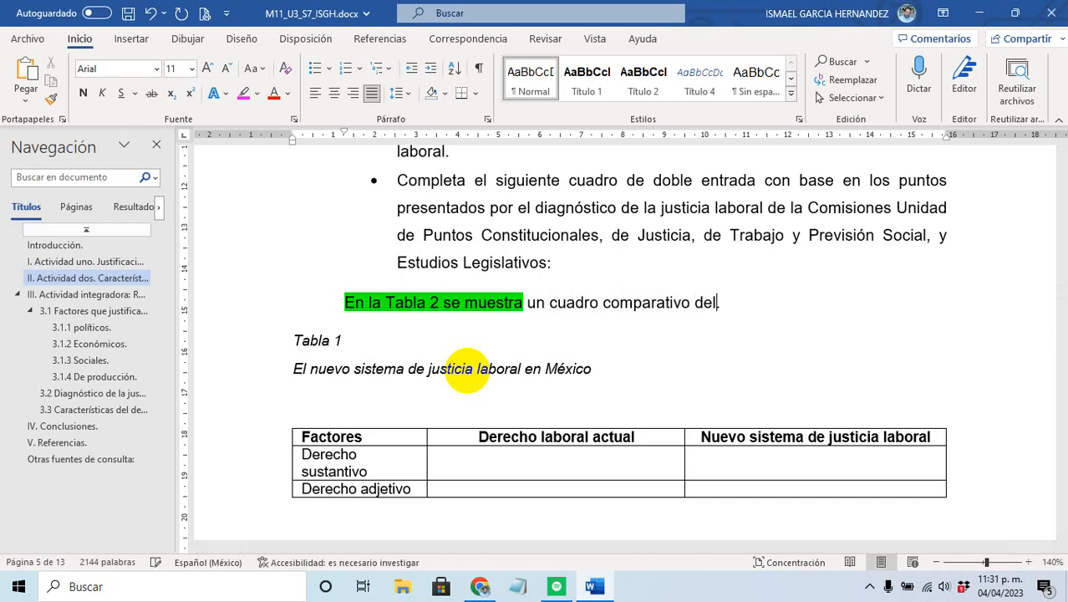
{"action": "type", "text": "l Derecho"}
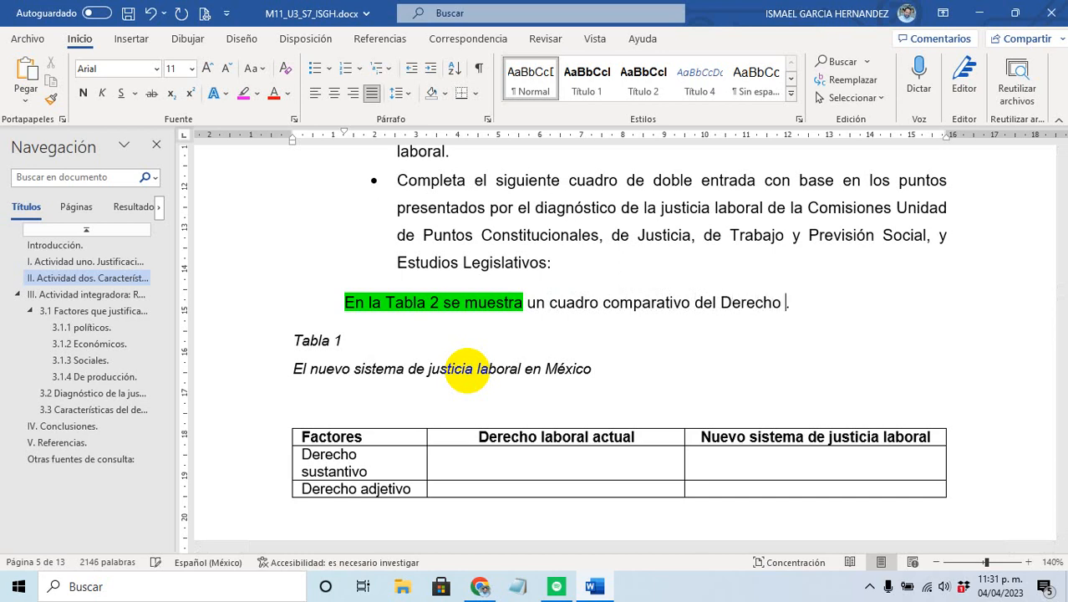
{"action": "type", "text": " Laboral ac"}
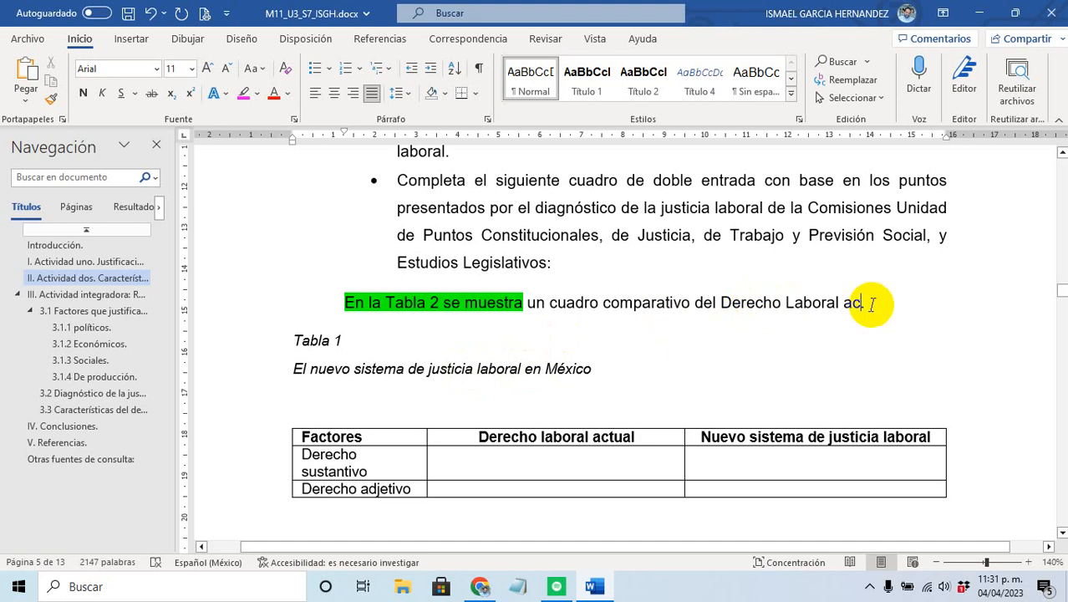
{"action": "type", "text": "tual"}
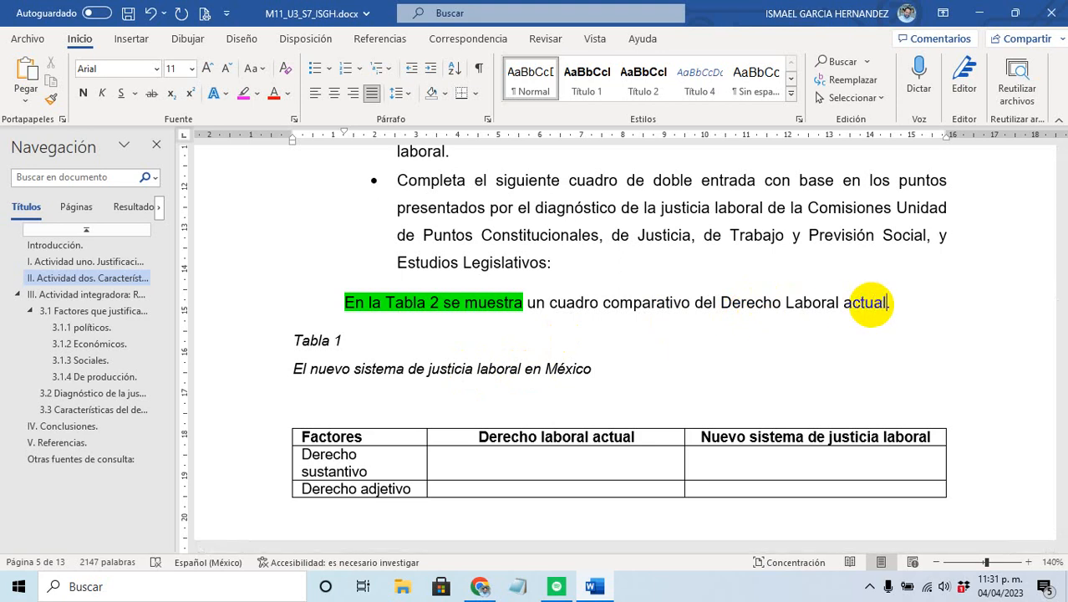
{"action": "type", "text": " frente al Nue"}
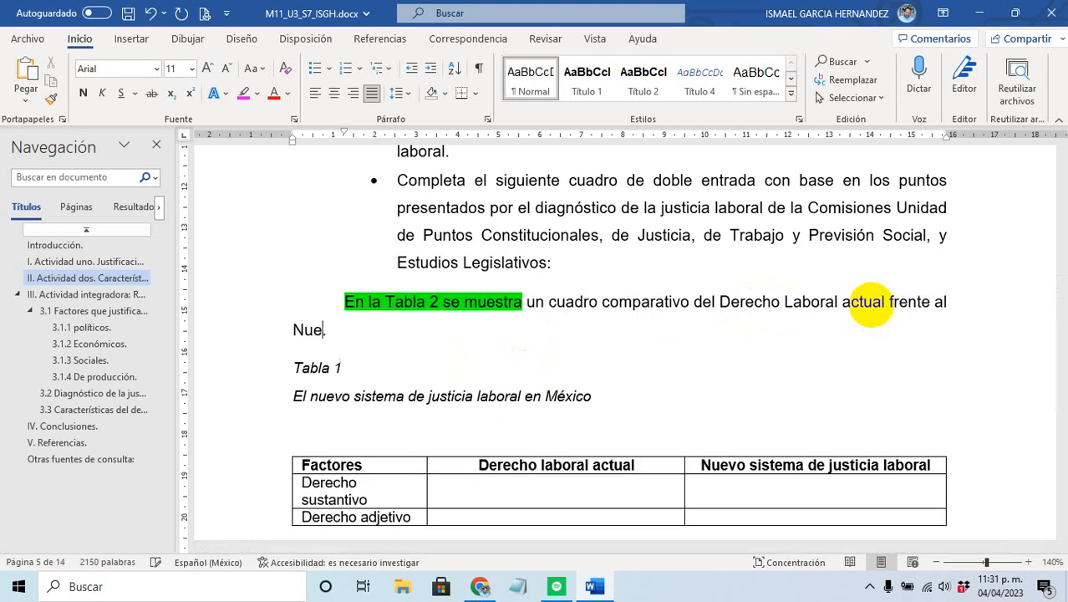
{"action": "type", "text": "vo Sistema de J"}
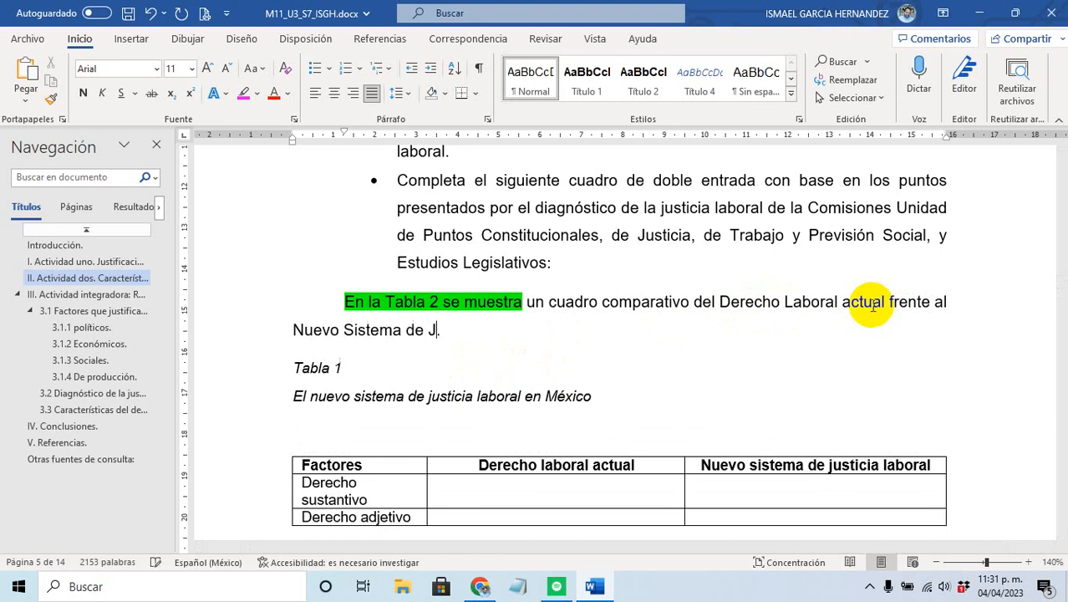
{"action": "type", "text": "usticia Laboral"}
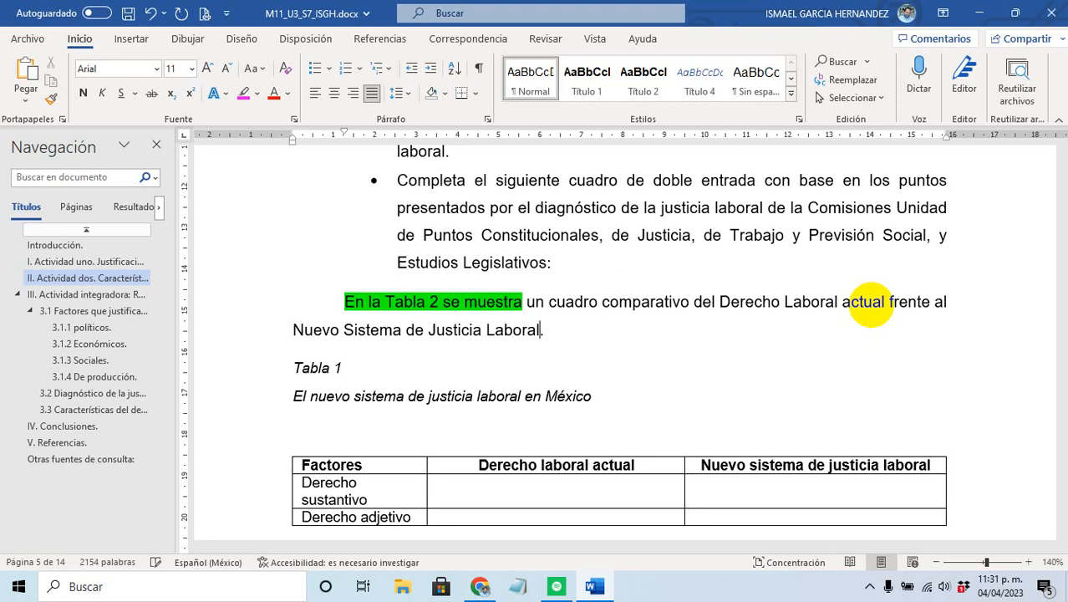
Step: Change the table number in the italic caption above the empty table to "Tabla 2"
{"action": "double_click", "coordinate": [334, 368]}
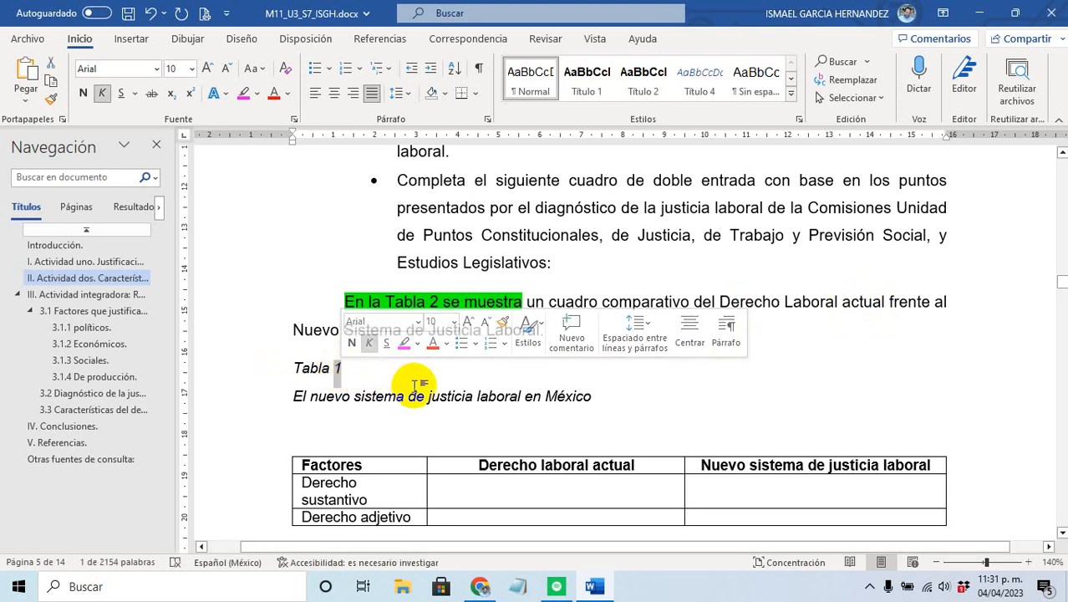
{"action": "type", "text": "2"}
{"action": "scroll", "coordinate": [483, 376], "scroll_direction": "down", "scroll_amount": 2}
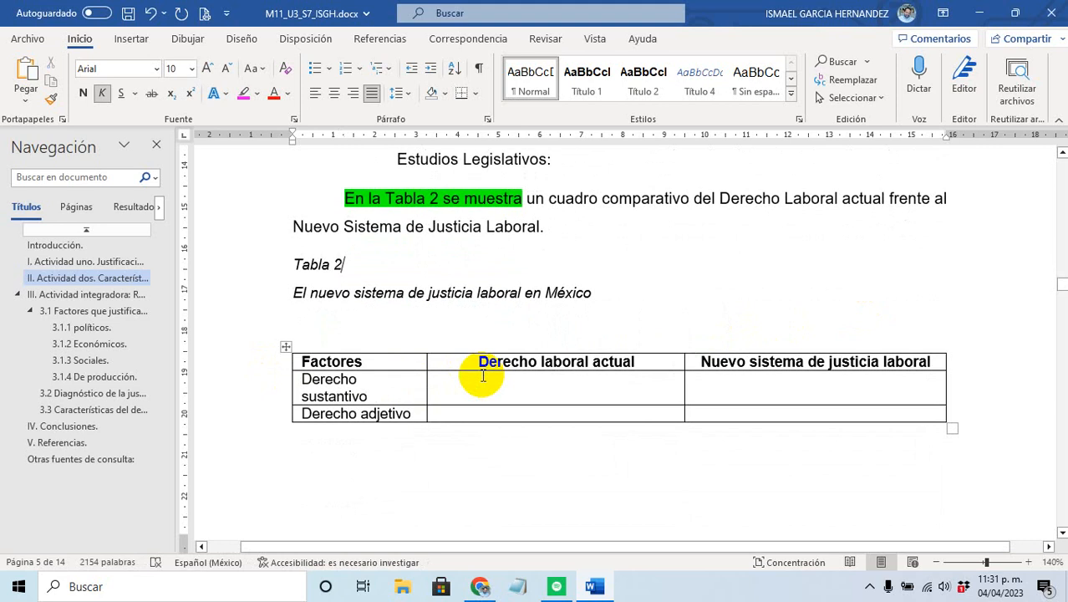
{"action": "scroll", "coordinate": [417, 284], "scroll_direction": "up", "scroll_amount": 1}
Step: Replace the caption title under "Tabla 2" with "El Derecho Laboral Actual VS Nuevo Sistema de Justicia Laboral"
{"action": "left_click", "coordinate": [448, 344]}
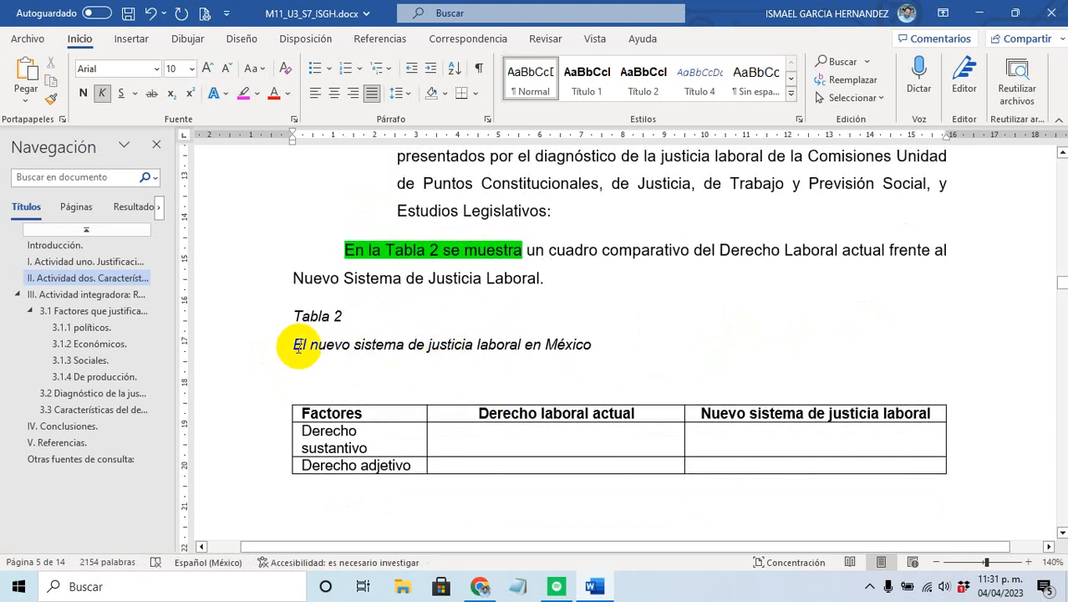
{"action": "left_click_drag", "start_coordinate": [590, 345], "coordinate": [298, 342]}
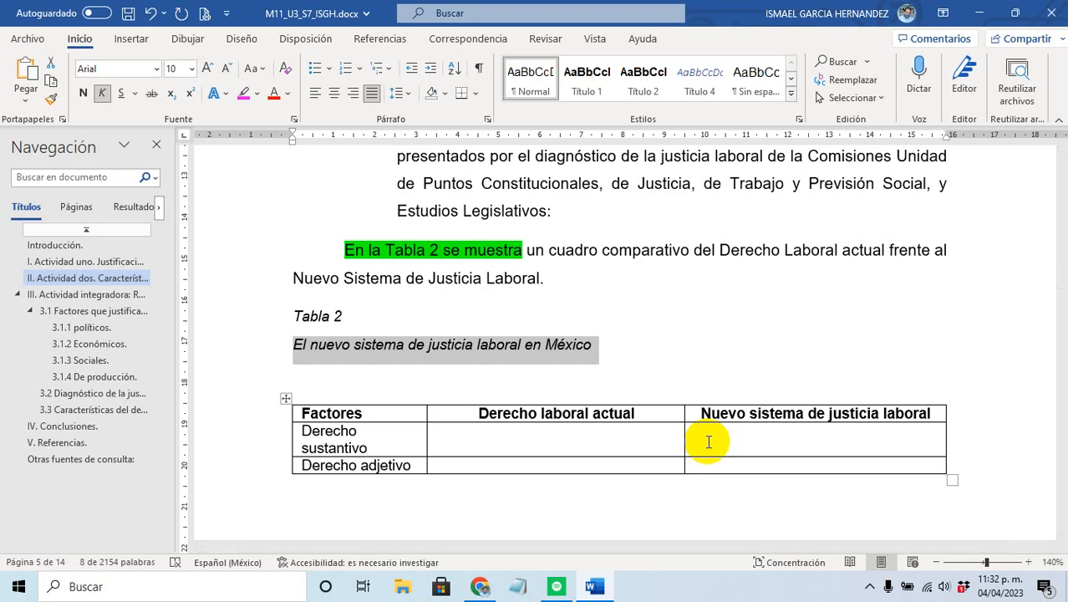
{"action": "type", "text": "El D"}
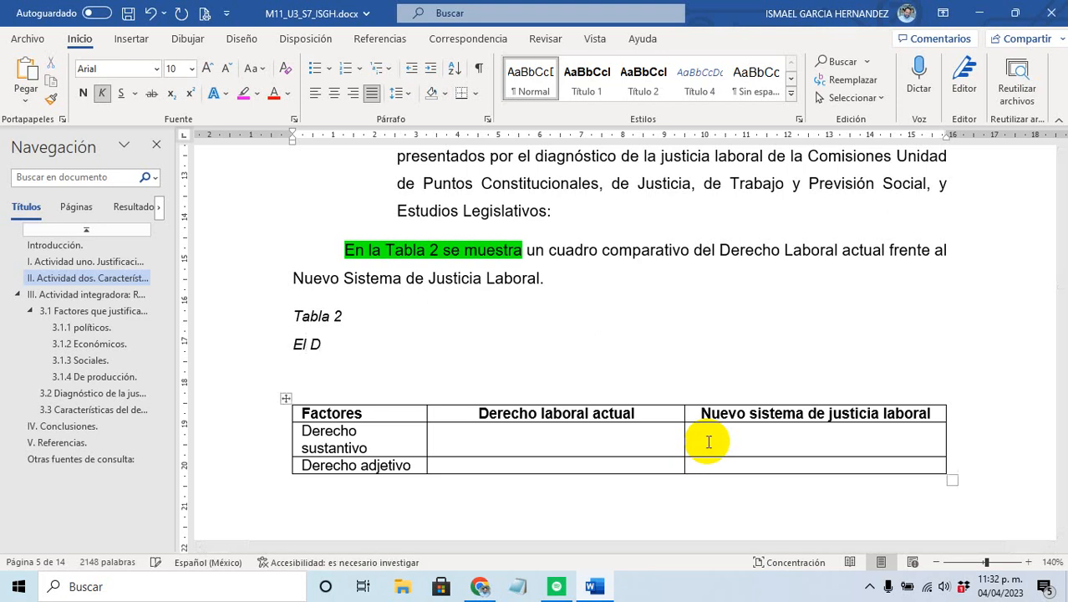
{"action": "type", "text": "erecho L"}
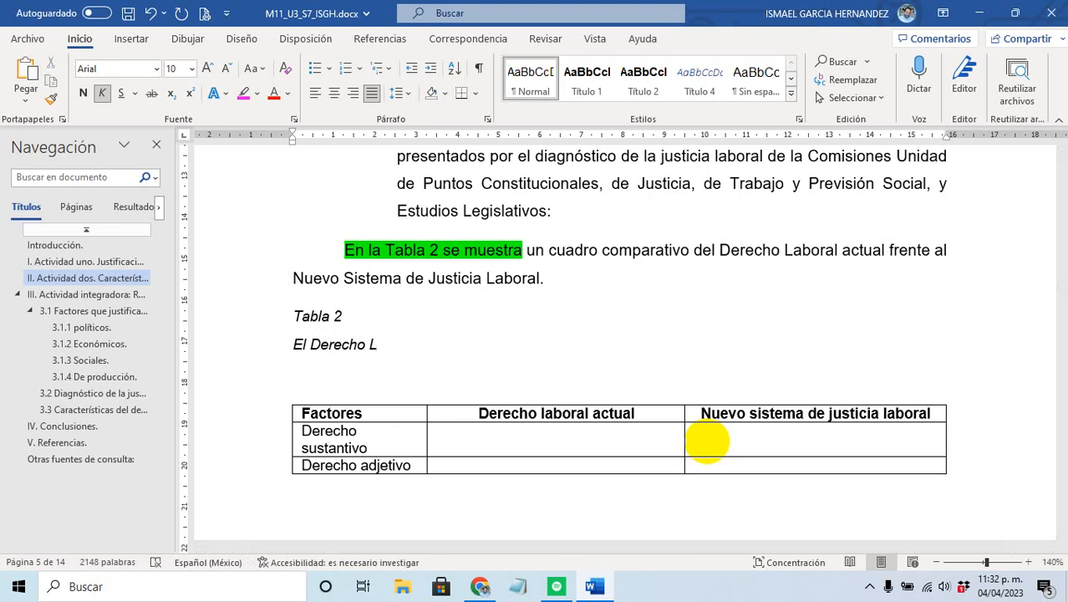
{"action": "type", "text": "aboral Actual"}
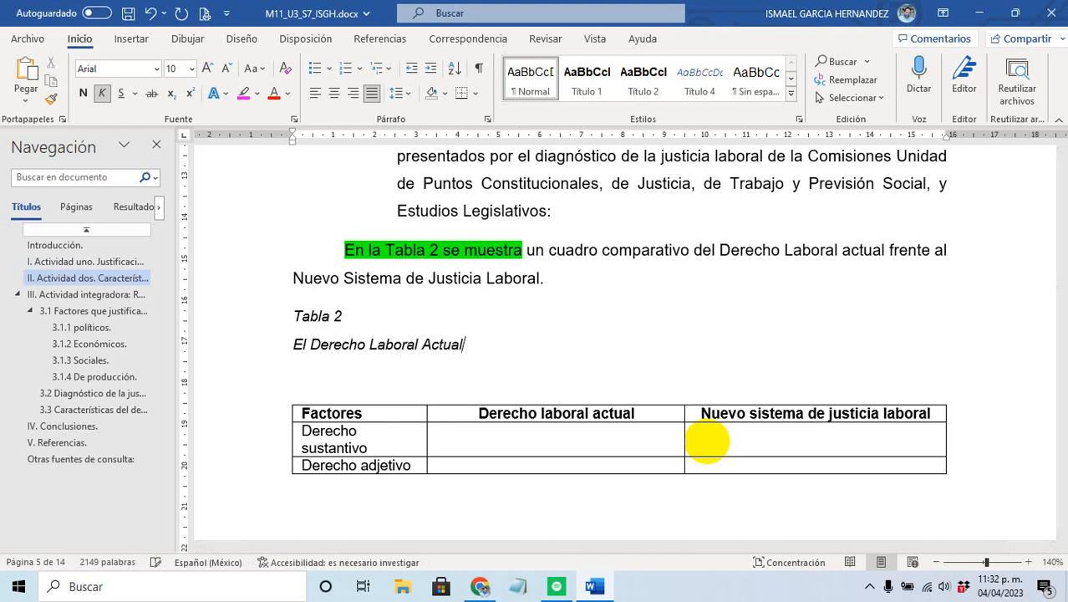
{"action": "type", "text": " VS "}
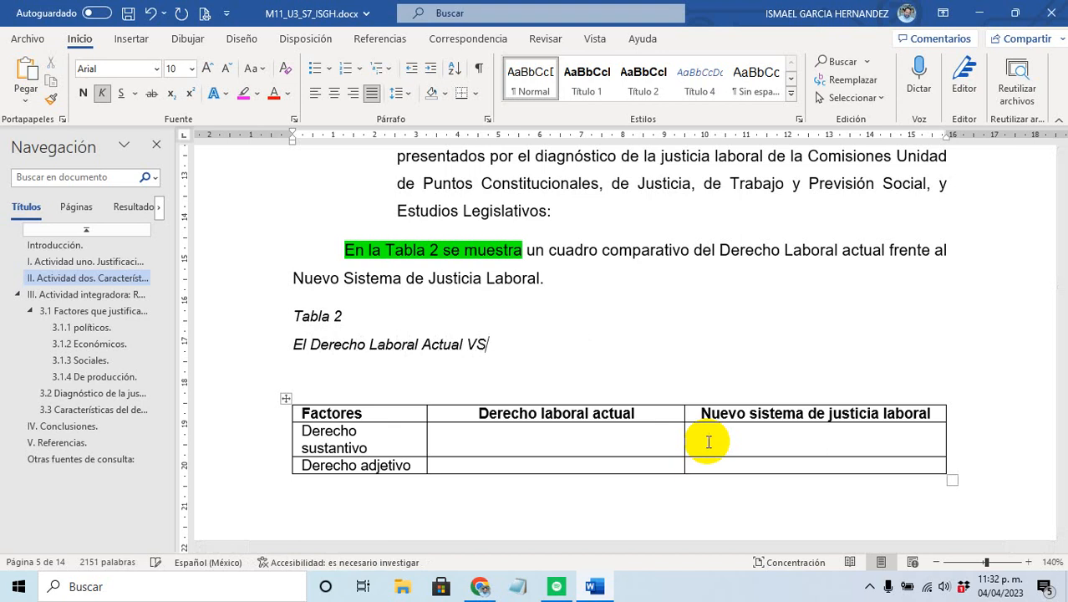
{"action": "type", "text": "Nue"}
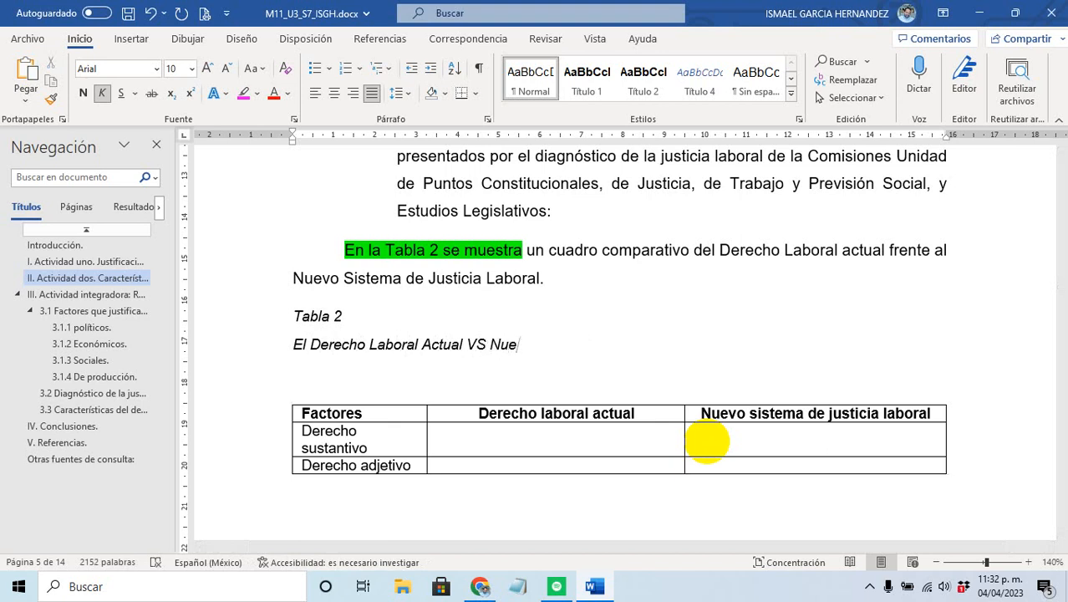
{"action": "type", "text": "vo Sistema de Jus"}
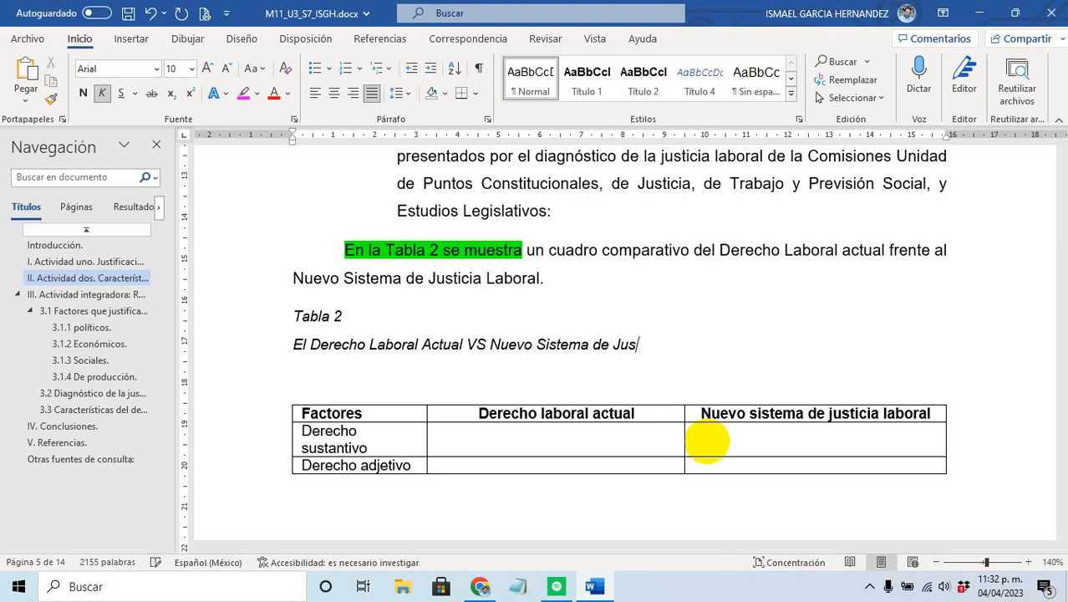
{"action": "type", "text": "ticia Laboral"}
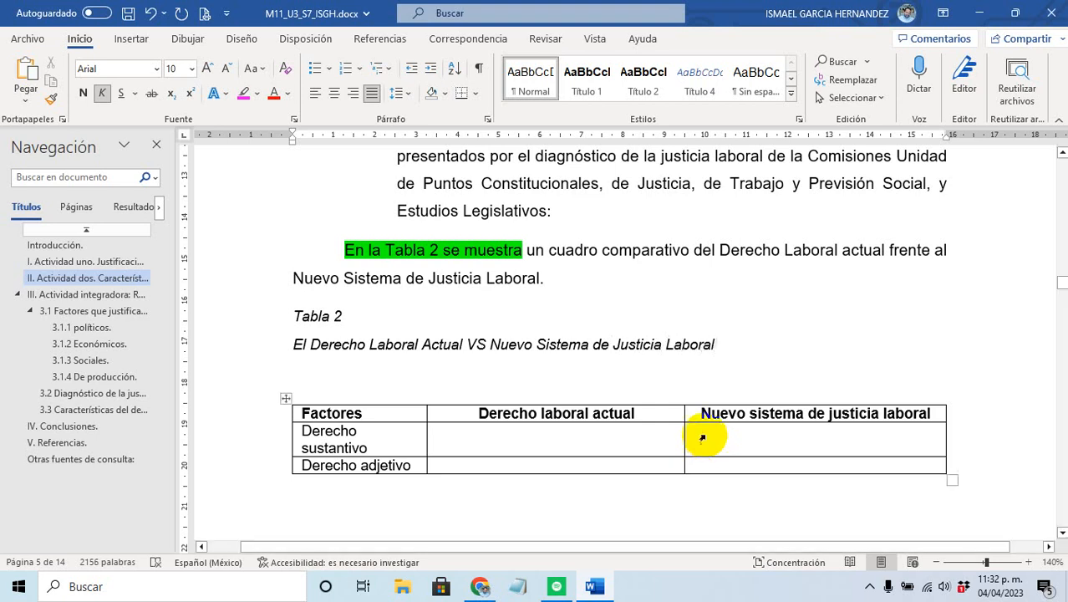
Step: Enter "Pendiente de investigar" in the "Derecho sustantivo" cell under "Derecho laboral actual"
{"action": "left_click", "coordinate": [542, 445]}
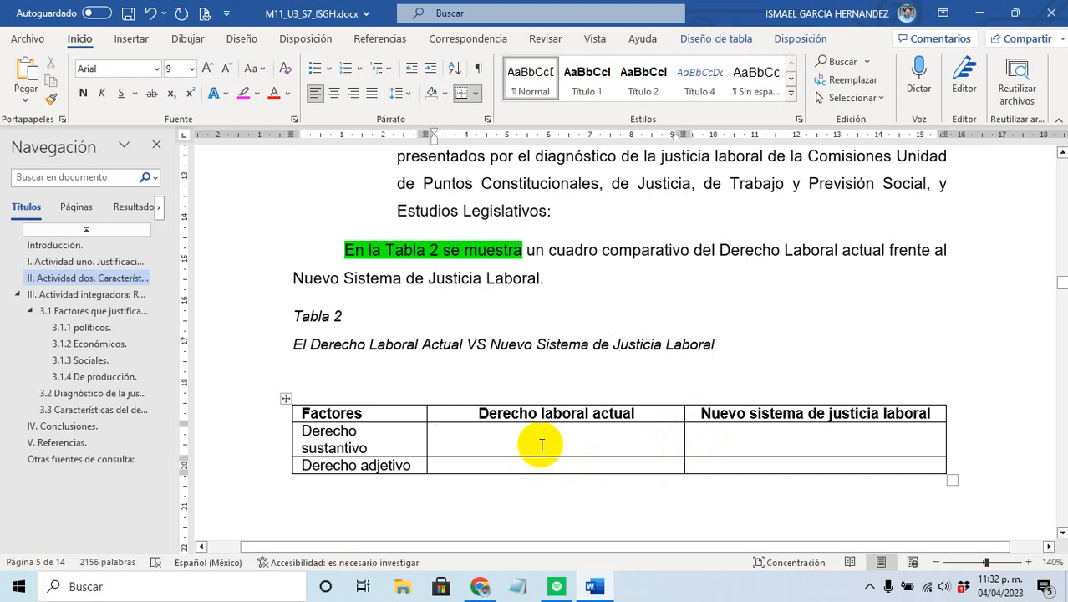
{"action": "type", "text": "Ped"}
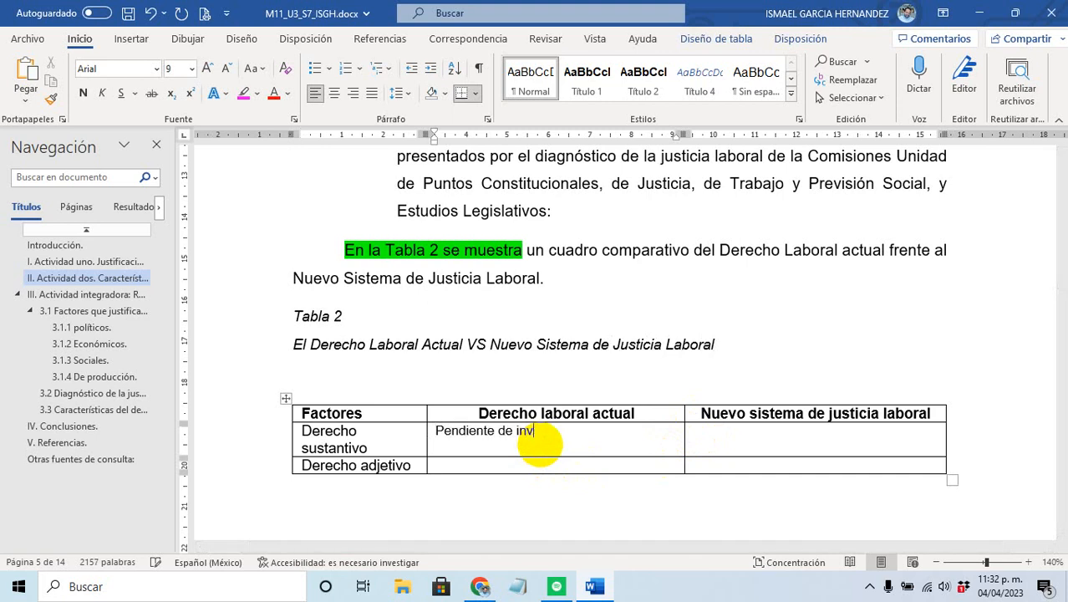
{"action": "type", "text": "diente de investigar"}
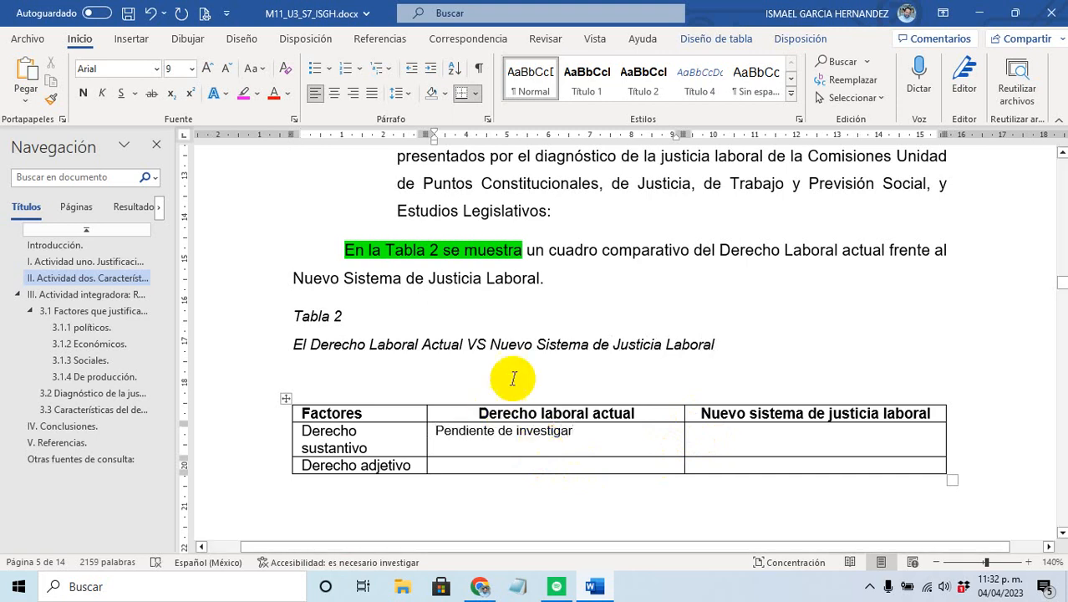
Step: Highlight the whole Tabla 2 introductory sentence in bright green
{"action": "left_click_drag", "start_coordinate": [543, 279], "coordinate": [346, 250]}
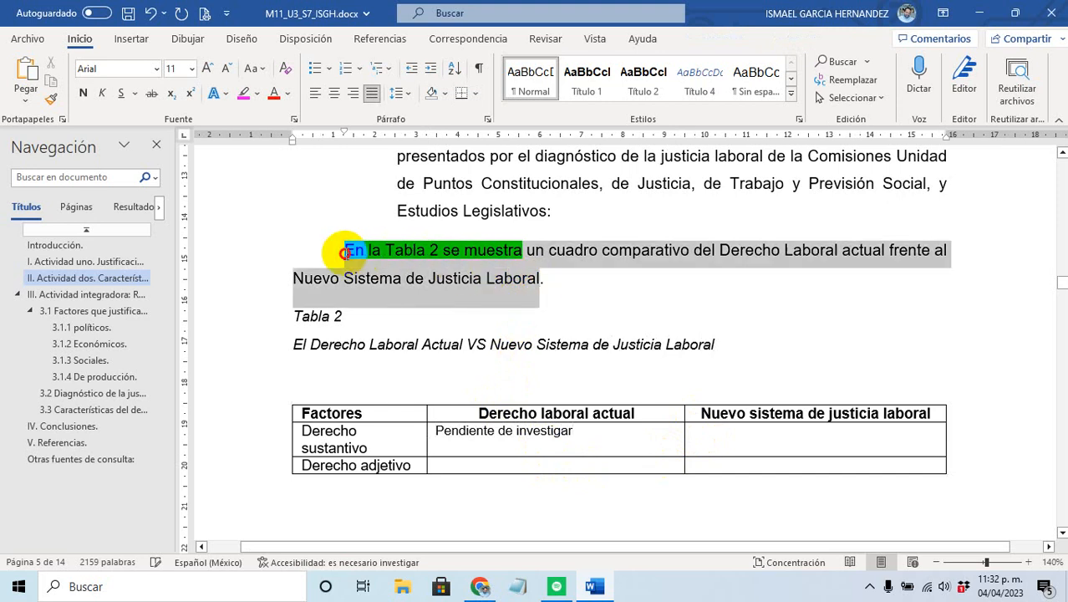
{"action": "left_click", "coordinate": [258, 93]}
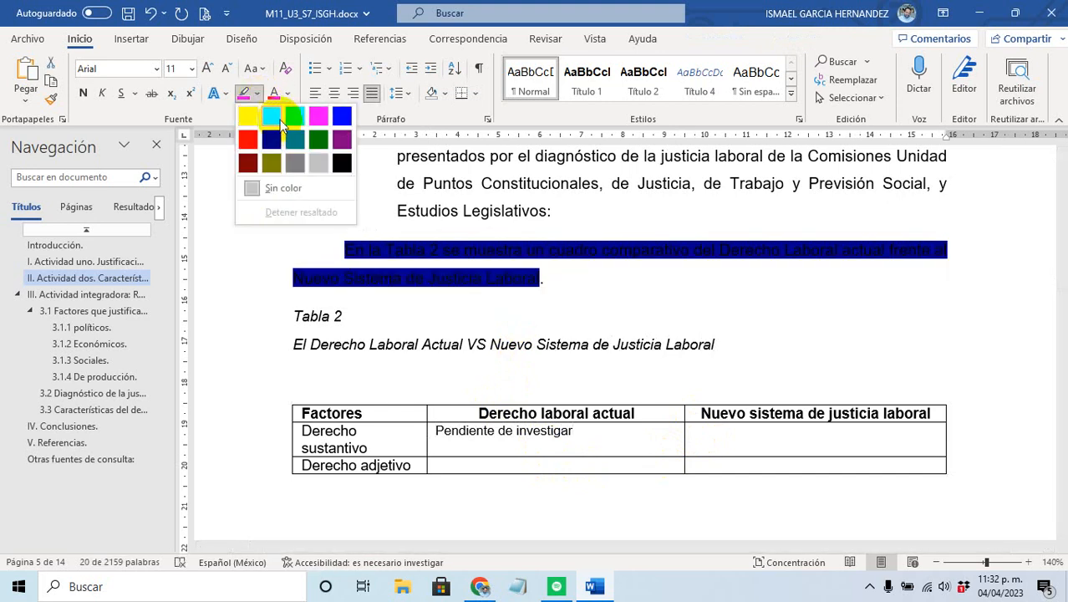
{"action": "left_click", "coordinate": [269, 115]}
{"action": "left_click", "coordinate": [368, 372]}
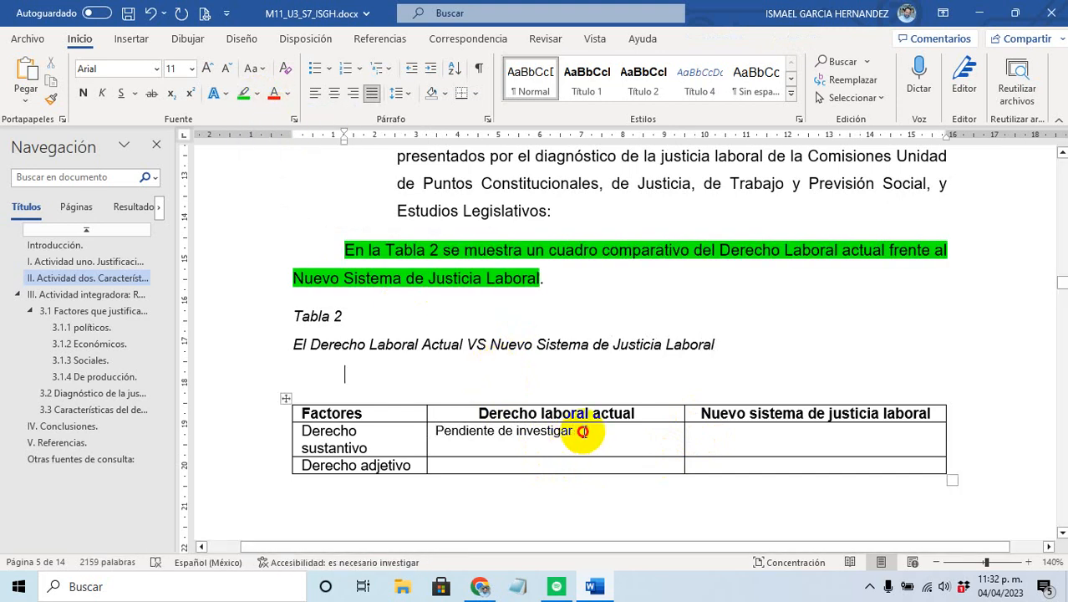
Step: Copy "Pendiente de investigar" into the three remaining empty cells of the Tabla 2 comparison table and save the document
{"action": "left_click_drag", "start_coordinate": [573, 431], "coordinate": [435, 432]}
{"action": "key", "text": "ctrl+c"}
{"action": "left_click", "coordinate": [747, 443]}
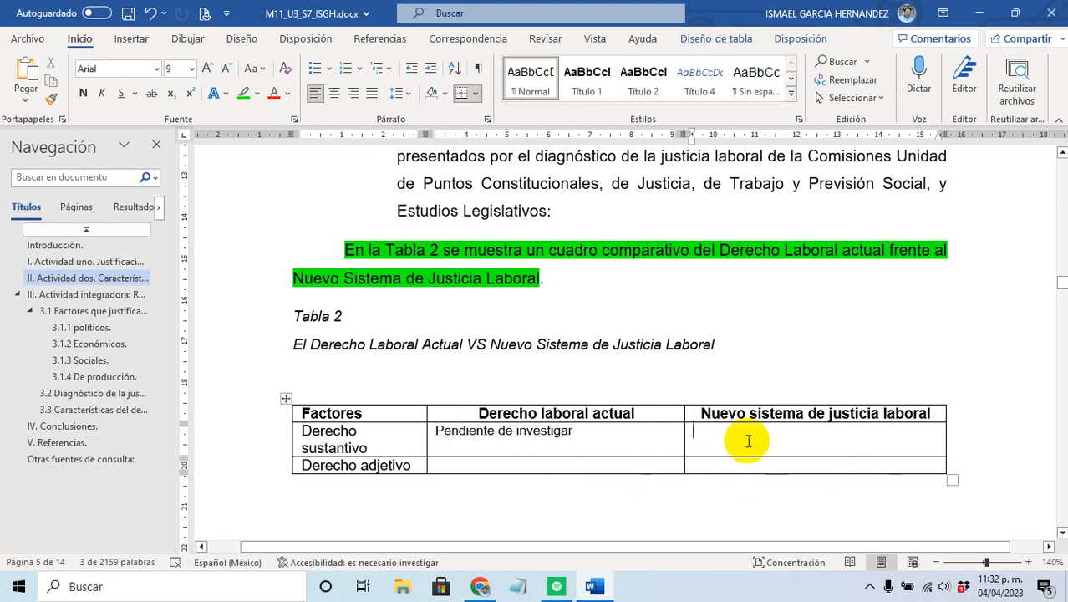
{"action": "key", "text": "ctrl+v"}
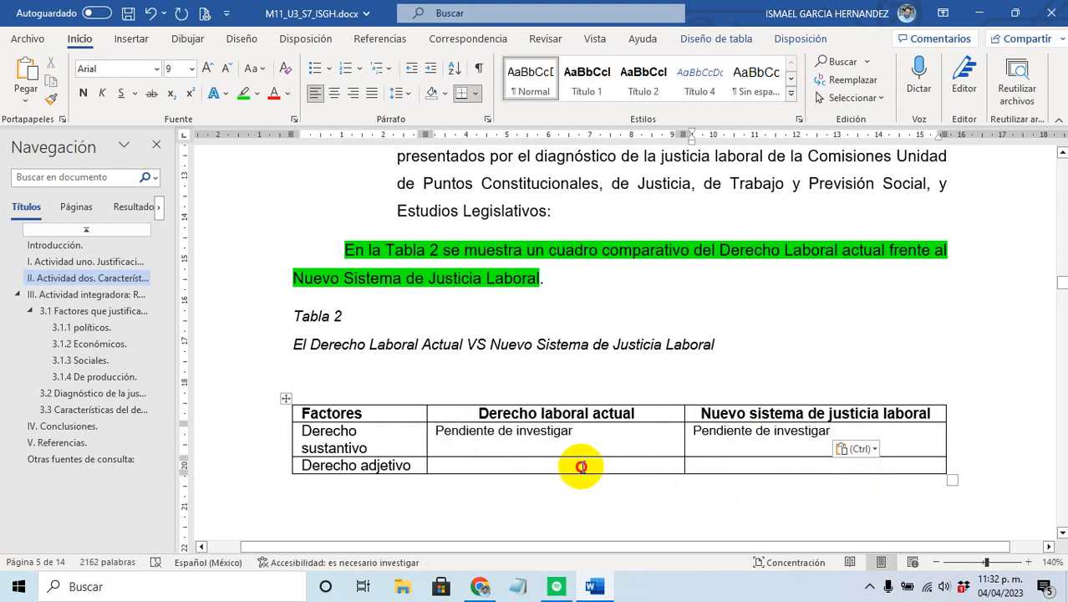
{"action": "left_click", "coordinate": [580, 465]}
{"action": "key", "text": "ctrl+v"}
{"action": "left_click", "coordinate": [730, 466]}
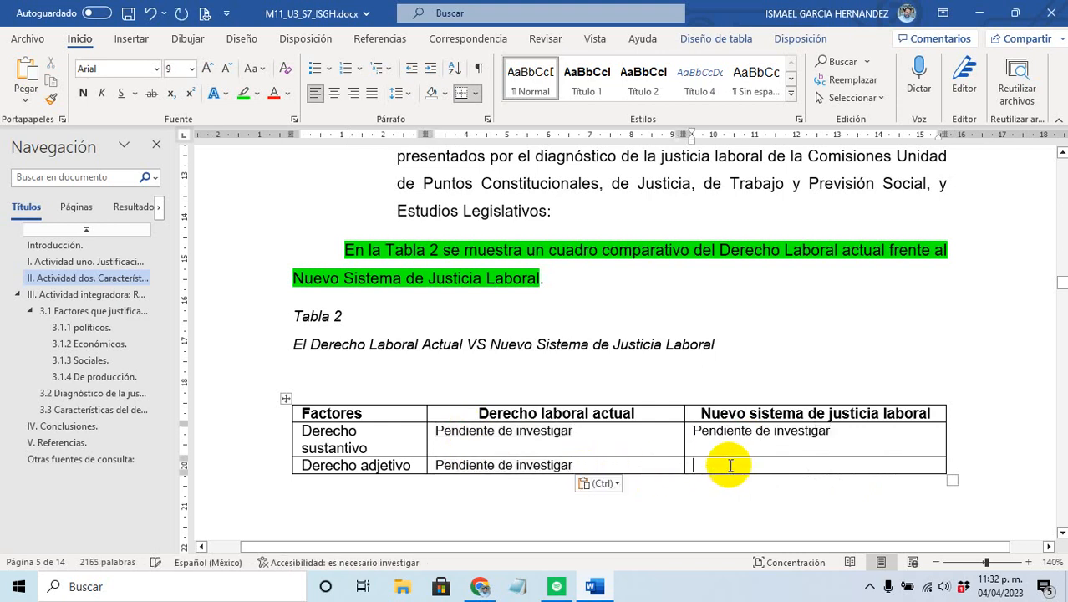
{"action": "key", "text": "ctrl+v"}
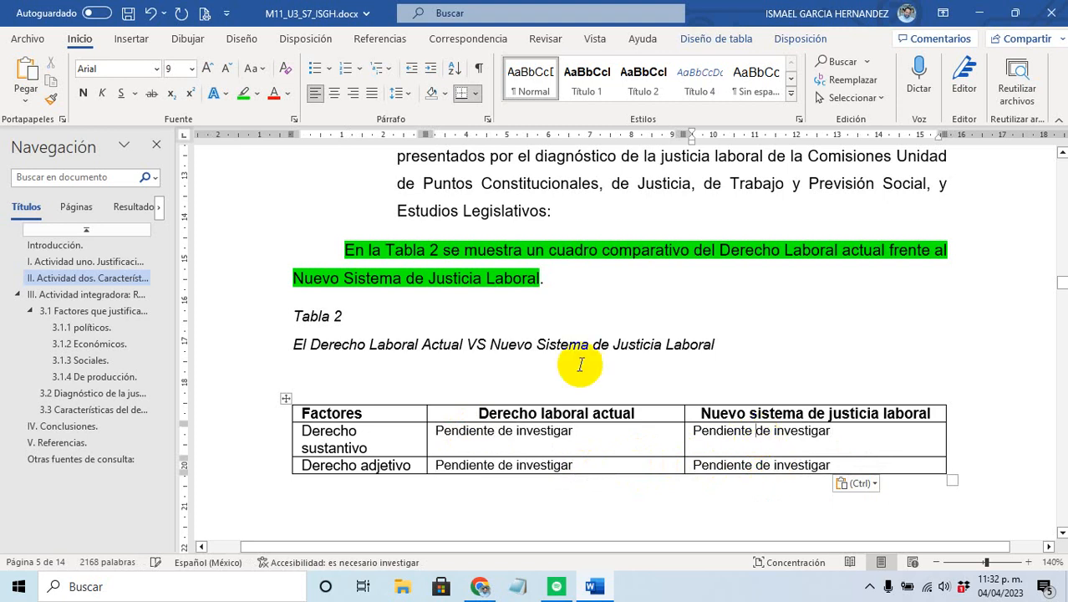
{"action": "left_click", "coordinate": [128, 14]}
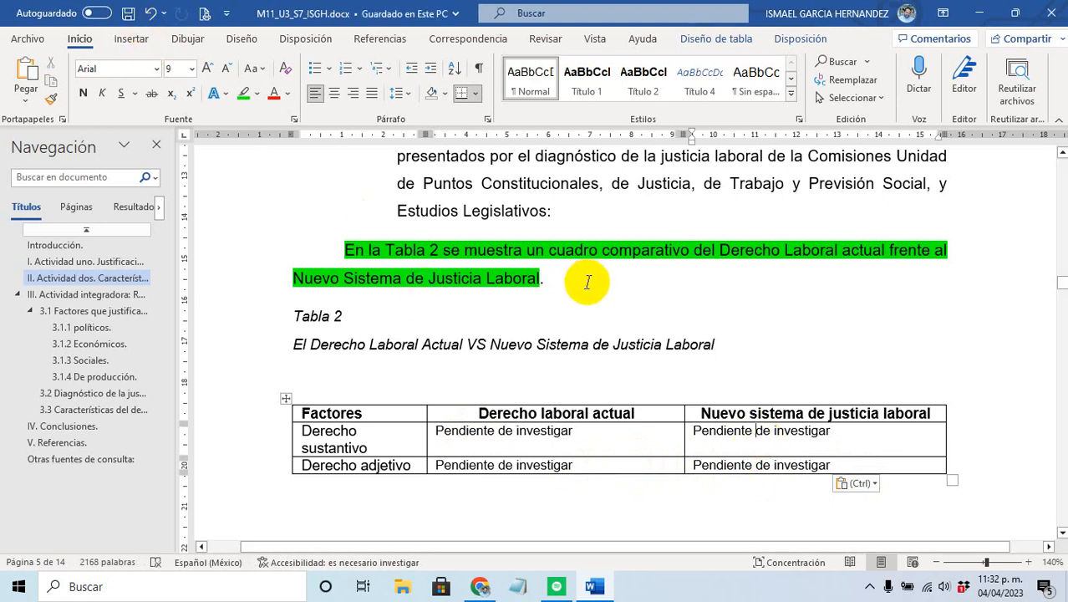
Step: Copy the "Fuente: autoría propia con base a UnADM (s.f.)" note from under the previous table to directly below the Tabla 2 table
{"action": "scroll", "coordinate": [588, 282], "scroll_direction": "down", "scroll_amount": 1}
{"action": "scroll", "coordinate": [588, 281], "scroll_direction": "up", "scroll_amount": 2}
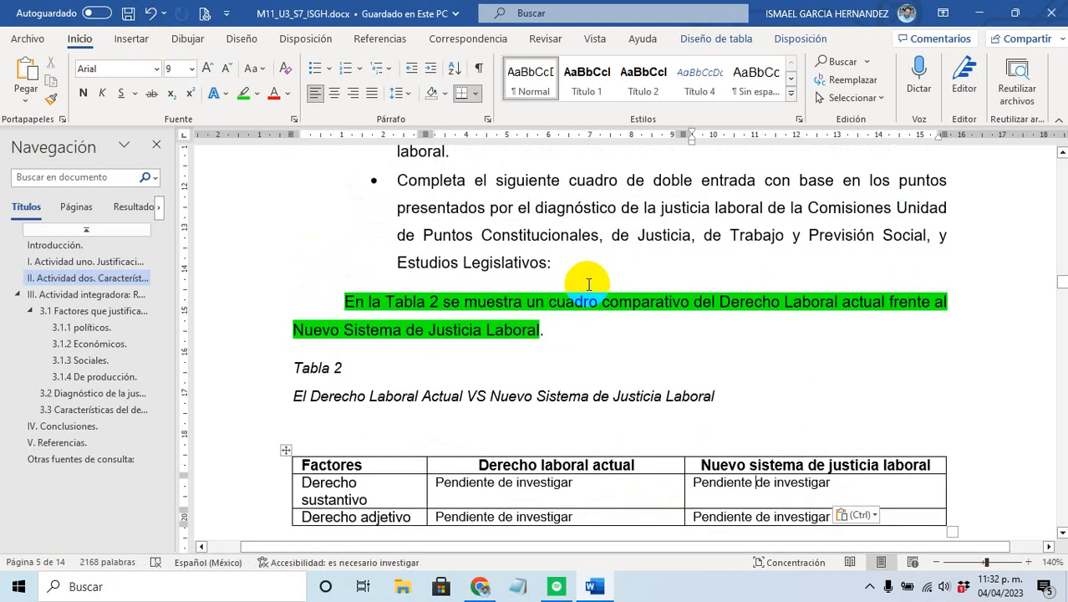
{"action": "scroll", "coordinate": [589, 284], "scroll_direction": "up", "scroll_amount": 1}
{"action": "scroll", "coordinate": [577, 382], "scroll_direction": "down", "scroll_amount": 2}
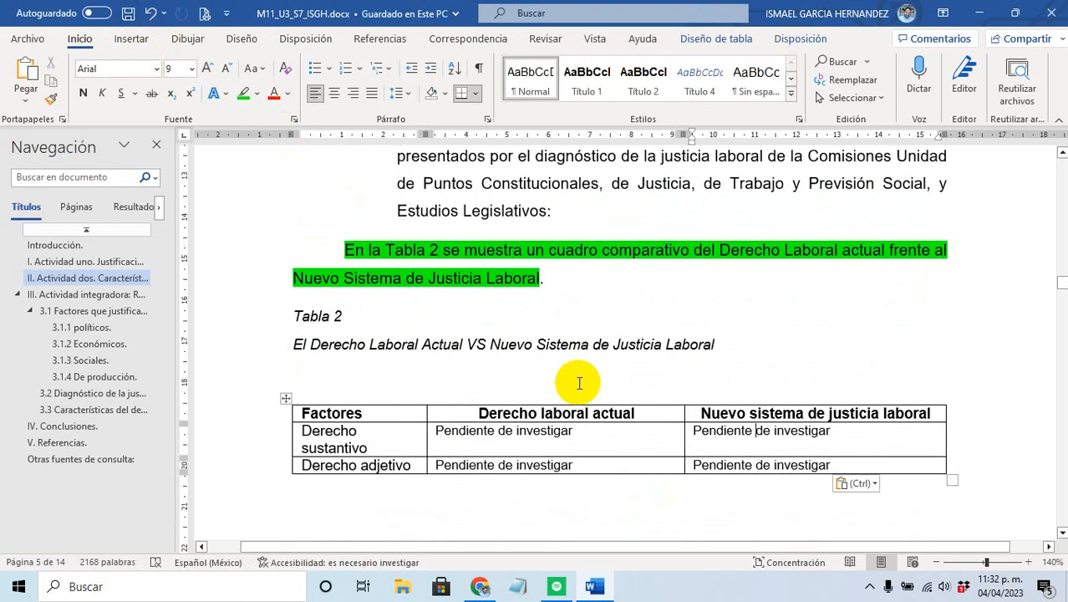
{"action": "scroll", "coordinate": [579, 384], "scroll_direction": "up", "scroll_amount": 20}
{"action": "scroll", "coordinate": [578, 384], "scroll_direction": "up", "scroll_amount": 8}
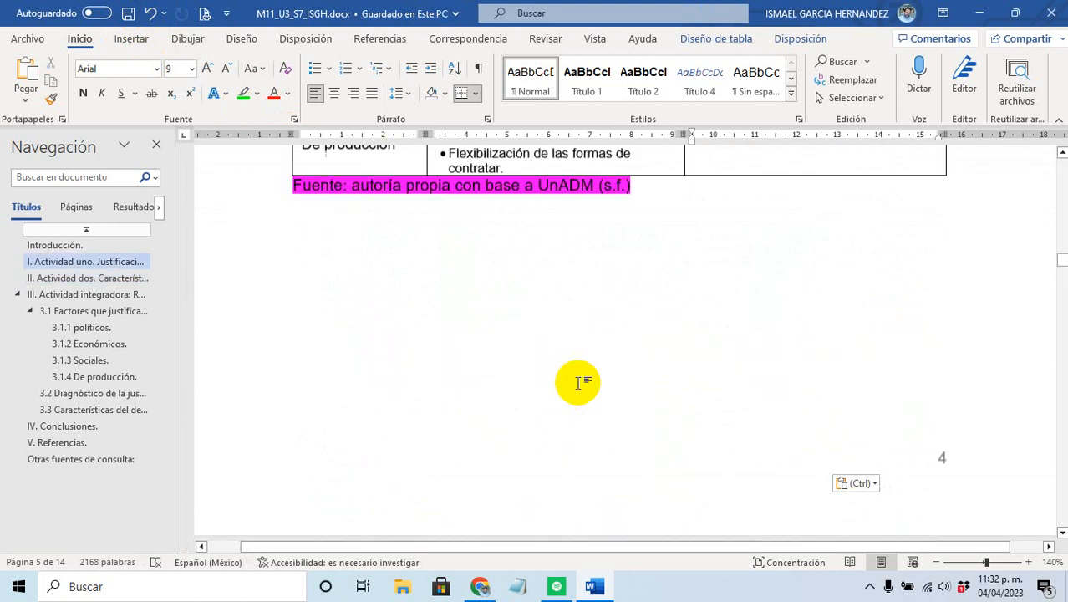
{"action": "left_click", "coordinate": [569, 414]}
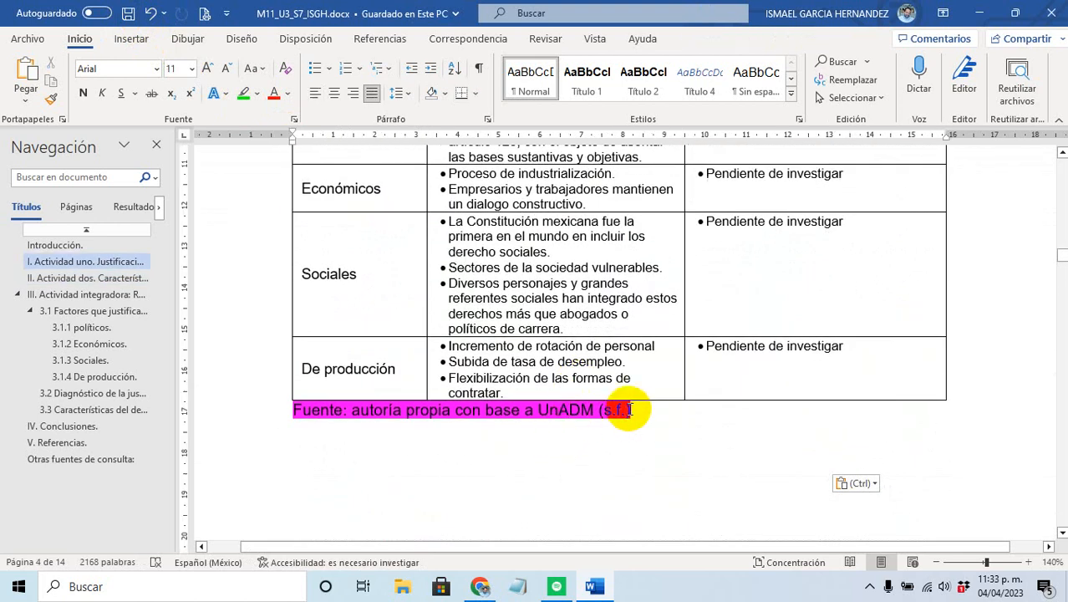
{"action": "left_click_drag", "start_coordinate": [619, 414], "coordinate": [636, 410]}
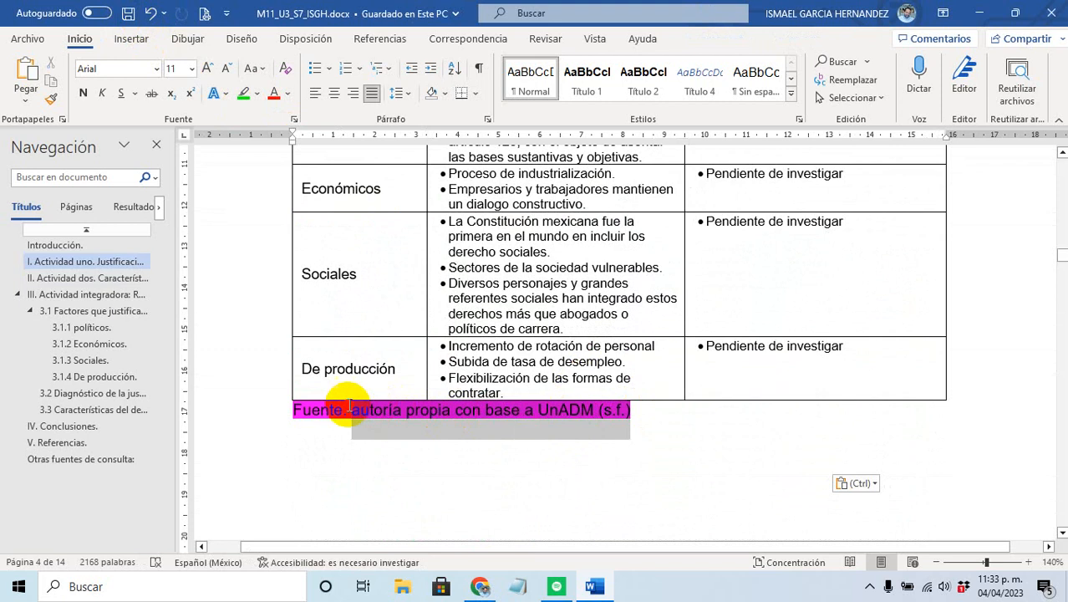
{"action": "left_click_drag", "start_coordinate": [297, 410], "coordinate": [634, 465]}
{"action": "key", "text": "ctrl+c"}
{"action": "scroll", "coordinate": [673, 451], "scroll_direction": "down", "scroll_amount": 12}
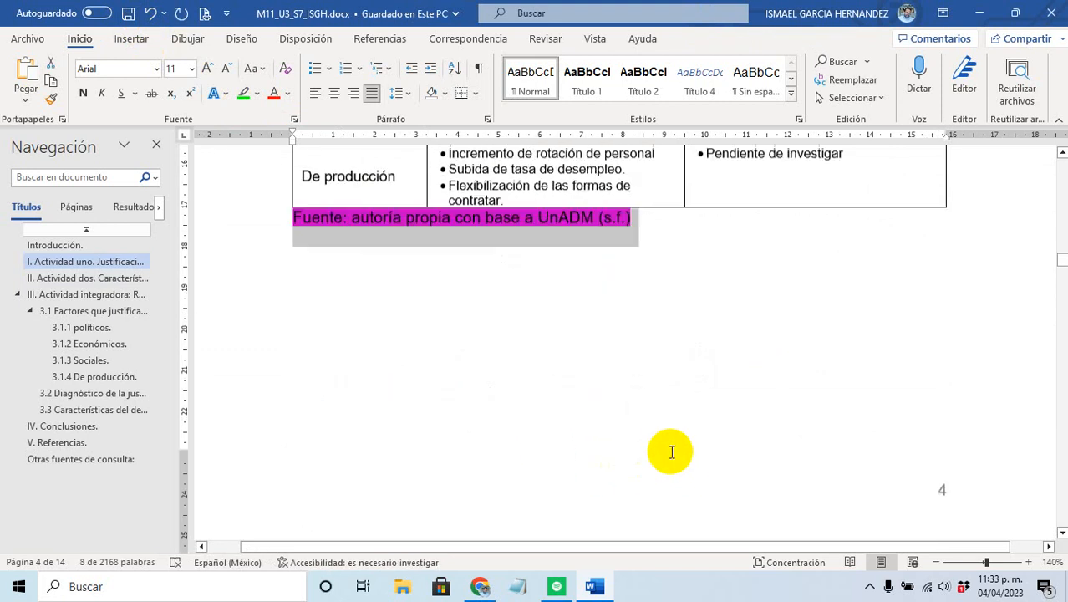
{"action": "scroll", "coordinate": [672, 452], "scroll_direction": "down", "scroll_amount": 10}
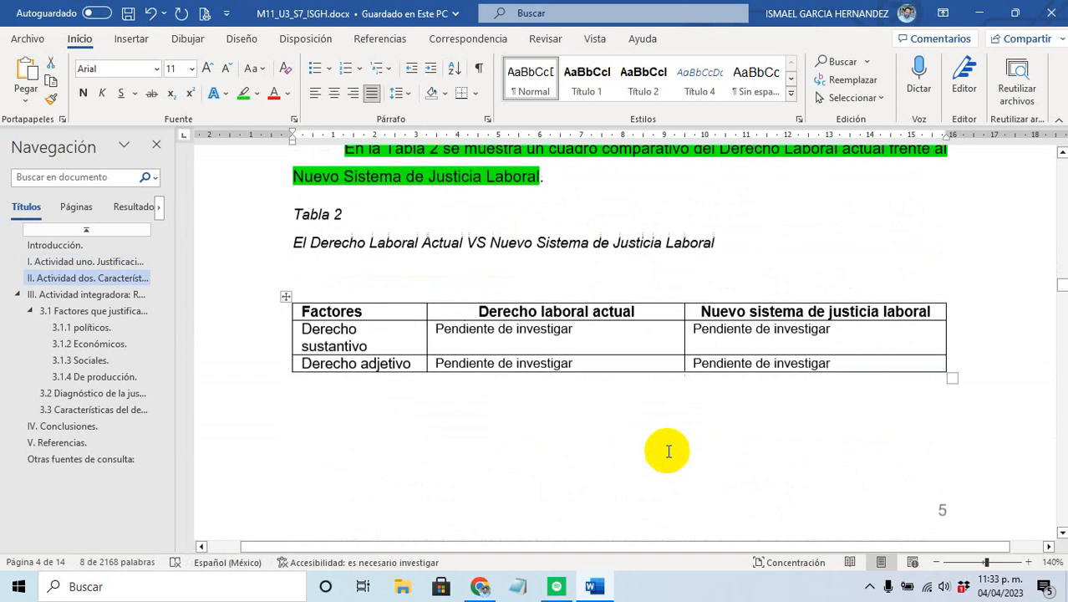
{"action": "left_click", "coordinate": [415, 368]}
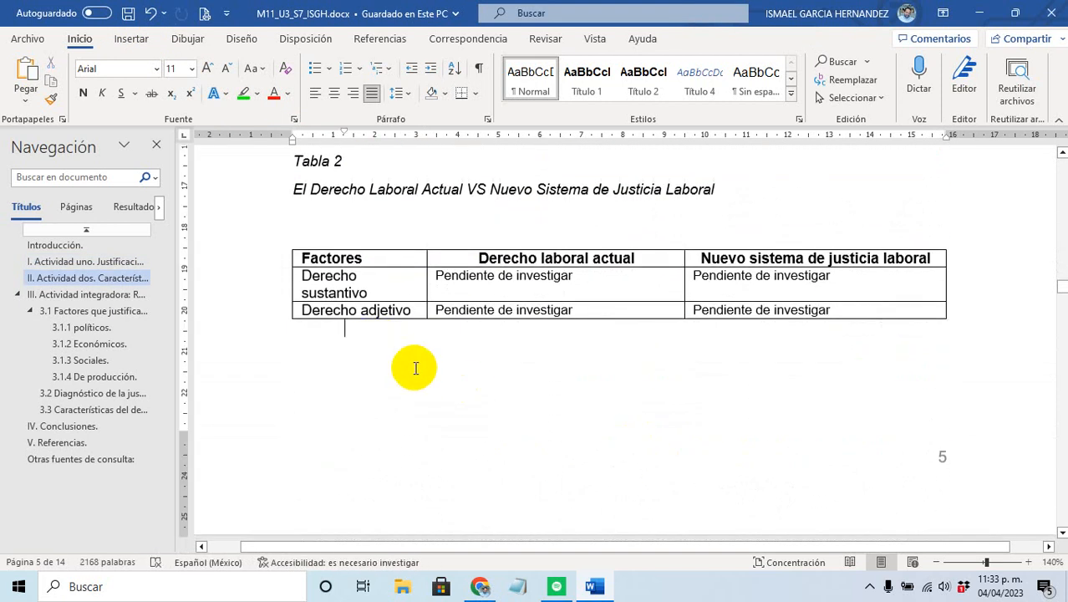
{"action": "key", "text": "ctrl+v"}
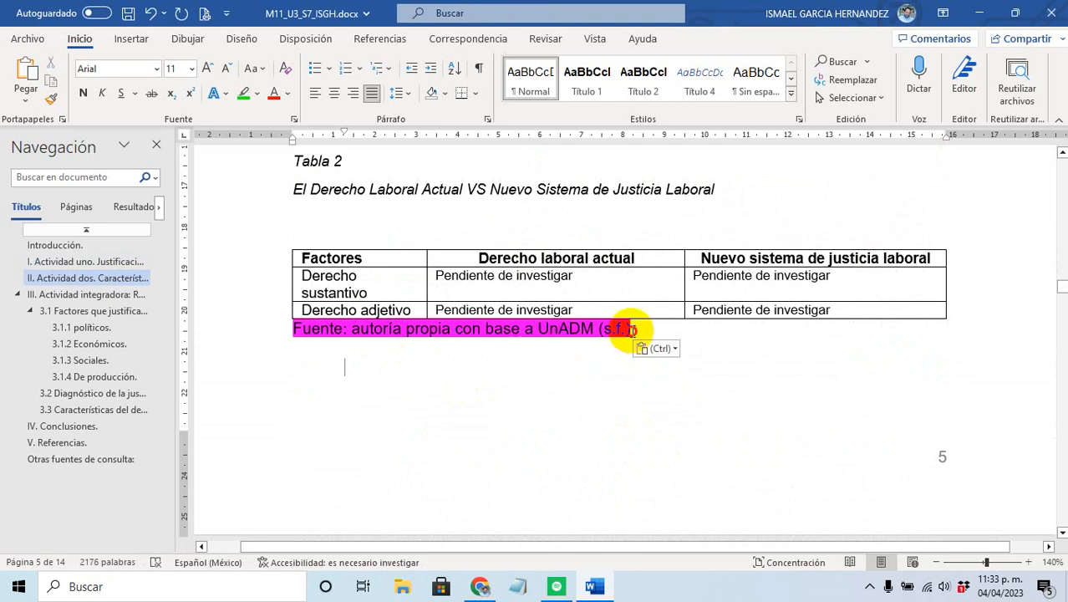
{"action": "key", "text": "Escape"}
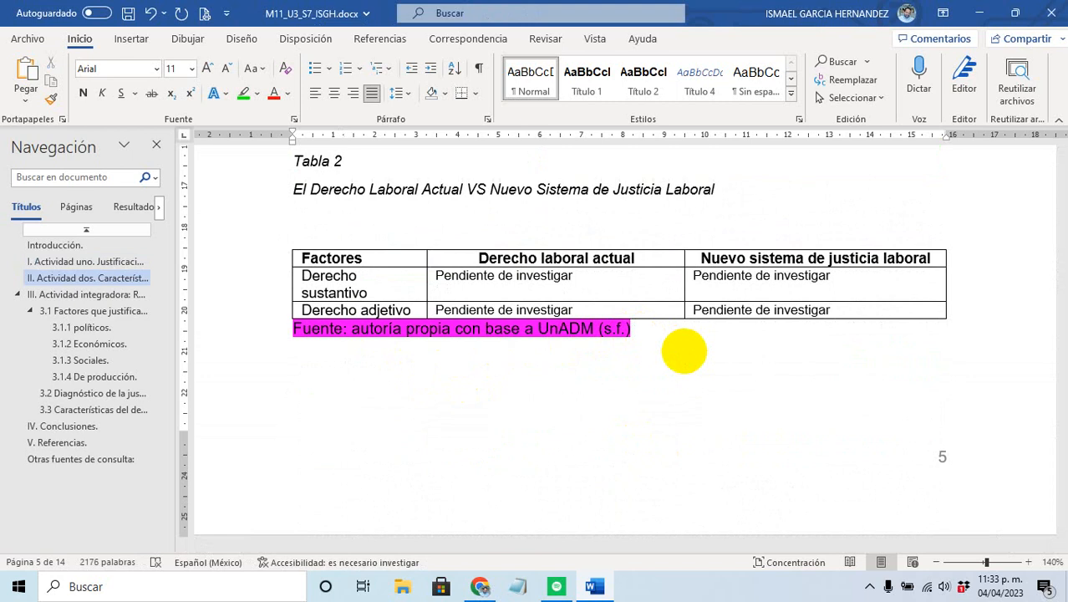
Step: Append ", pendiente de agregar más fuentes luego de investigar…." to the source note under the Tabla 2 table
{"action": "type", "text": "Agr"}
{"action": "key", "text": "BackSpace"}
{"action": "key", "text": "BackSpace"}
{"action": "key", "text": "BackSpace"}
{"action": "type", "text": "ag"}
{"action": "type", "text": "pendie"}
{"action": "type", "text": "nte de ag"}
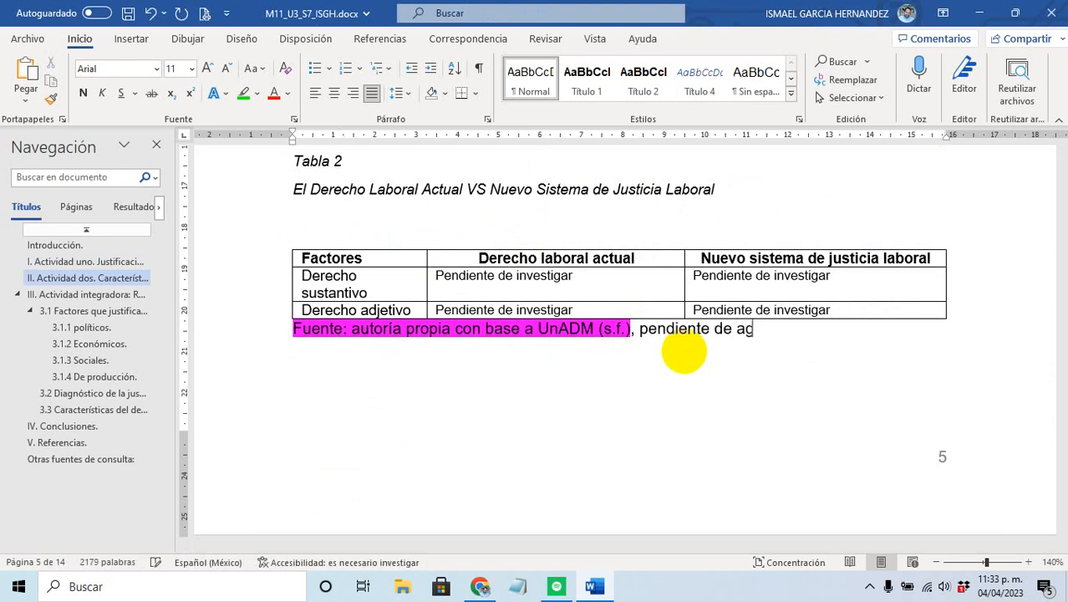
{"action": "type", "text": "regar má"}
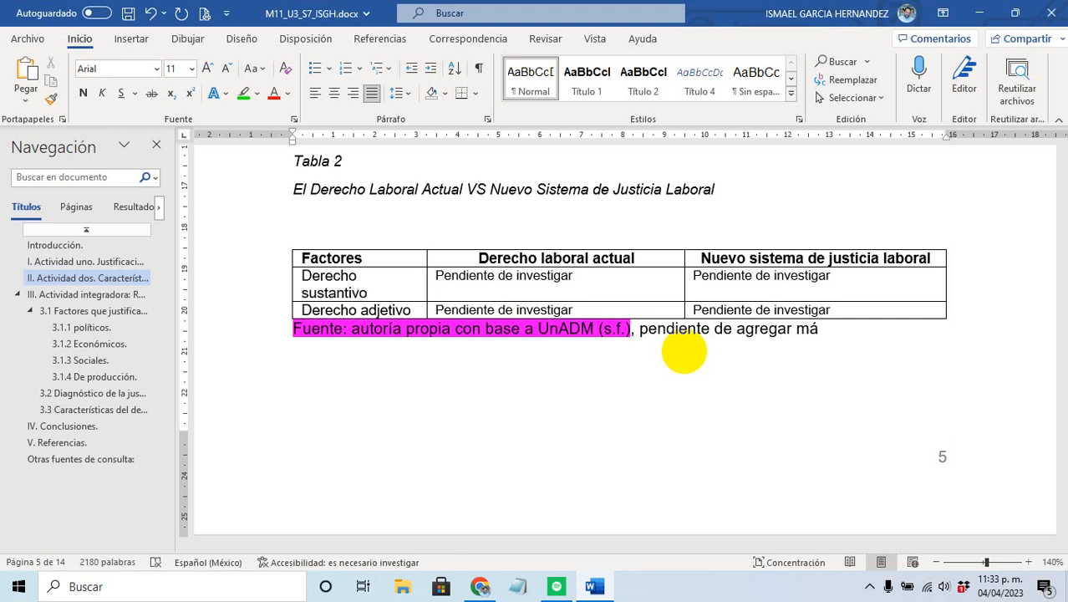
{"action": "type", "text": "s fuentes "}
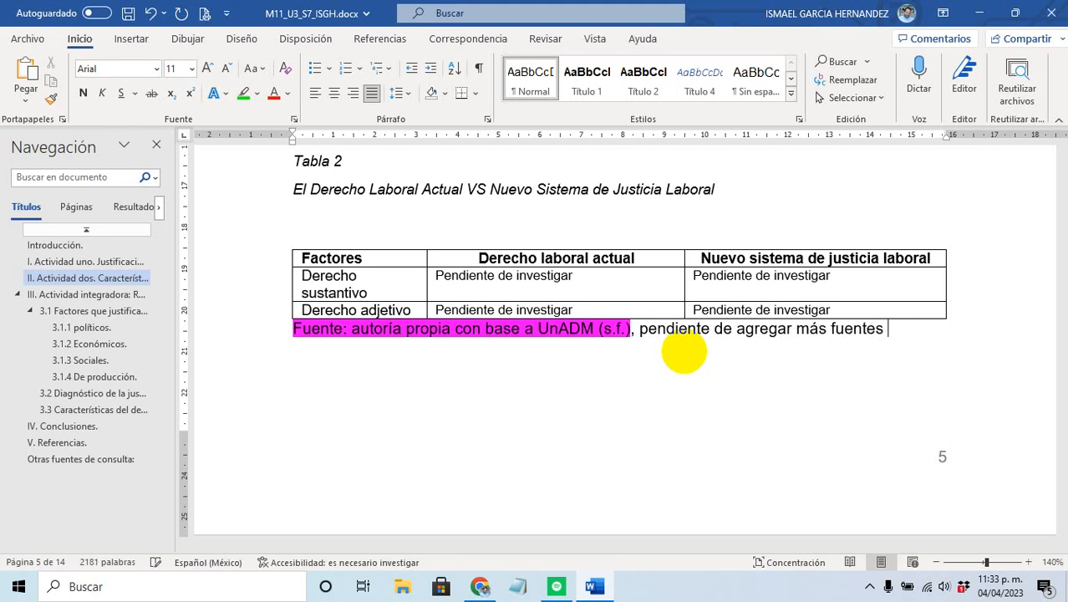
{"action": "type", "text": "luego de i"}
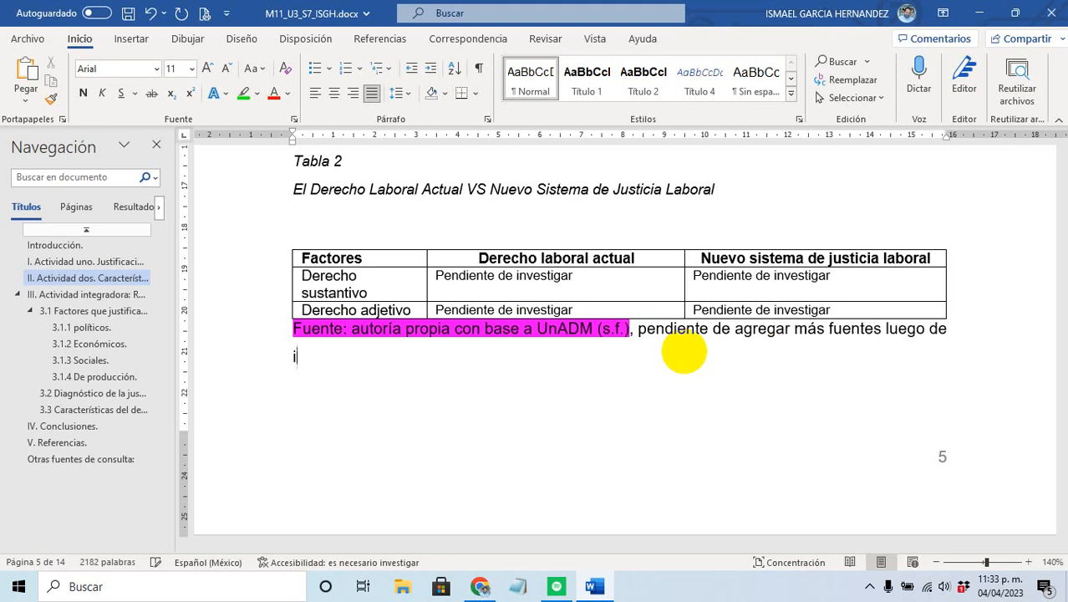
{"action": "type", "text": "nvestigar…."}
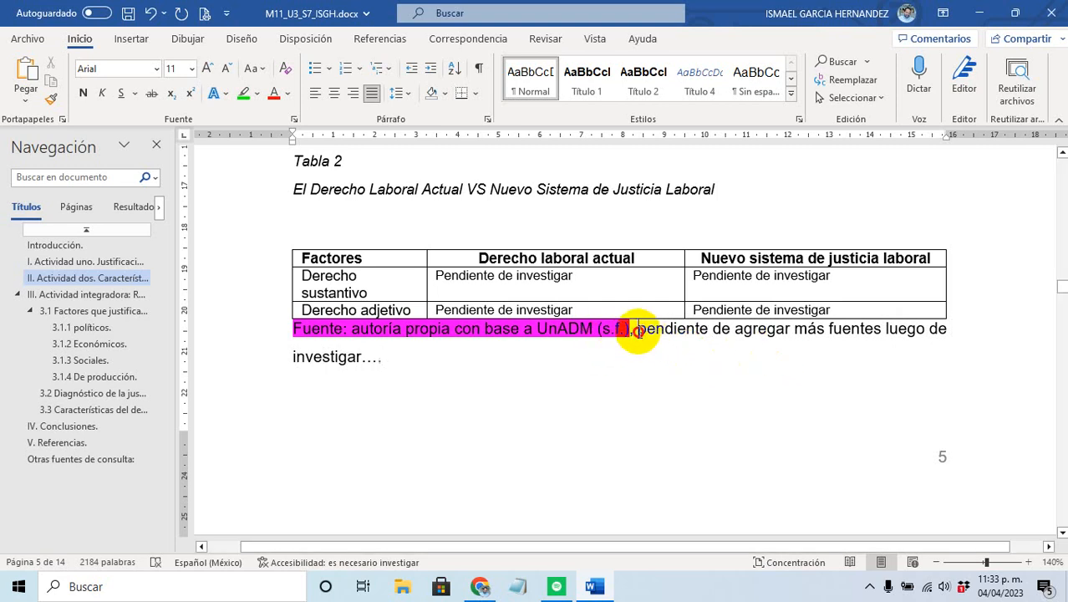
Step: Highlight "pendiente de agregar más fuentes luego de investigar…." in the Tabla 2 source note in yellow
{"action": "left_click_drag", "start_coordinate": [636, 331], "coordinate": [532, 353]}
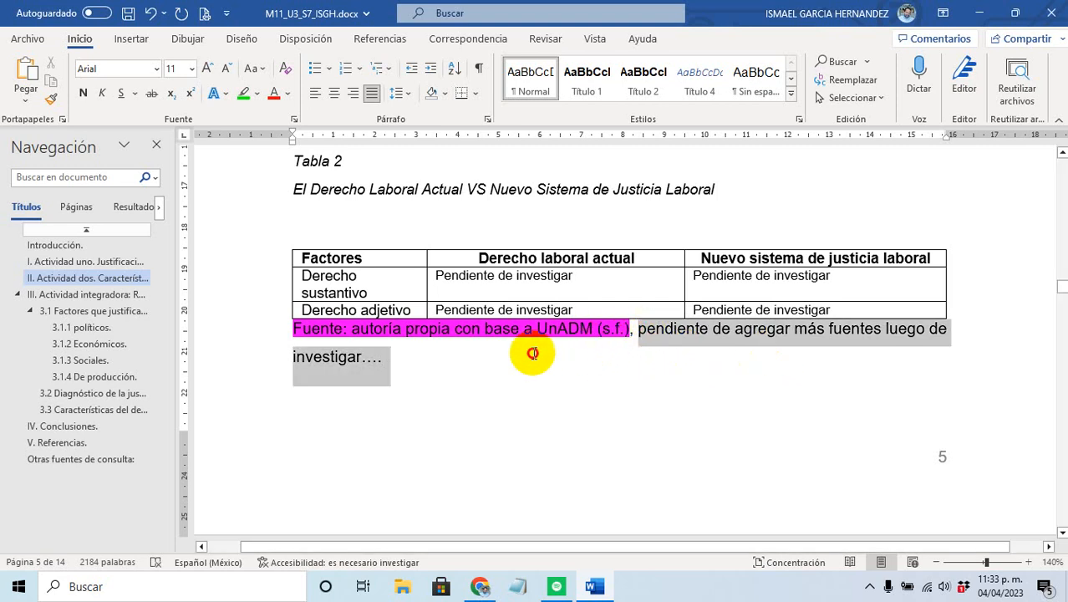
{"action": "left_click", "coordinate": [257, 93]}
{"action": "left_click", "coordinate": [248, 118]}
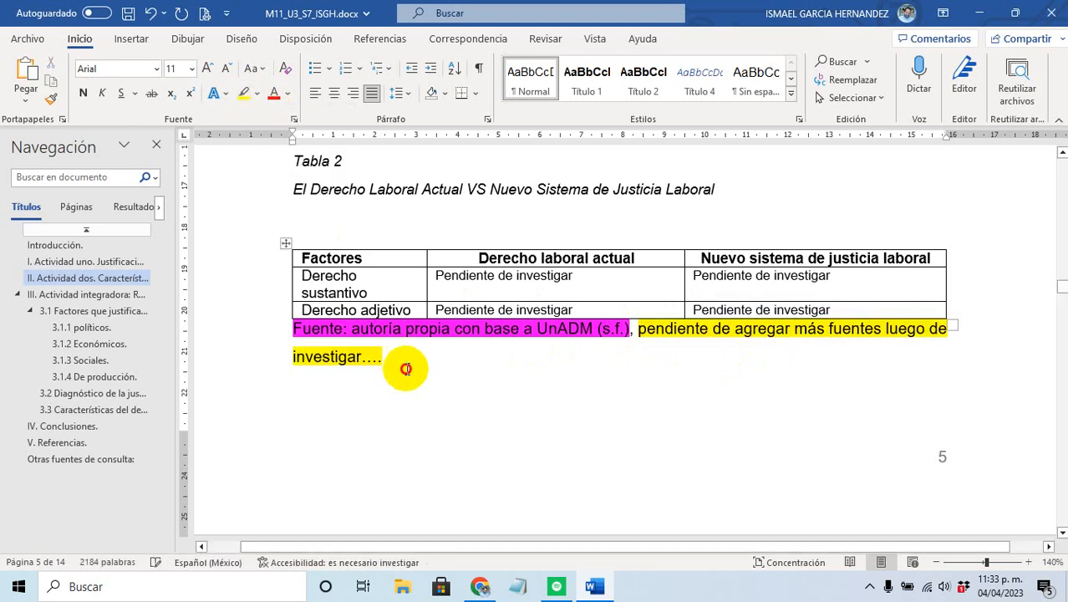
{"action": "scroll", "coordinate": [429, 357], "scroll_direction": "down", "scroll_amount": 2}
{"action": "scroll", "coordinate": [432, 341], "scroll_direction": "up", "scroll_amount": 2}
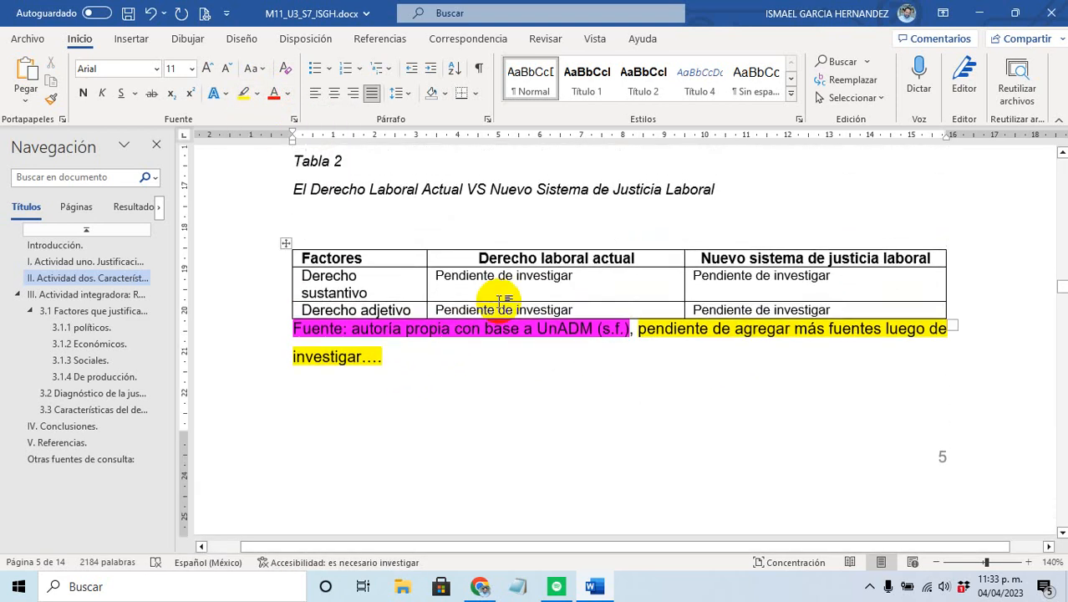
Step: Go to section III, "Actividad integradora", and review its essay instructions and "Aspectos de forma" requirements down to heading 3.1
{"action": "scroll", "coordinate": [497, 287], "scroll_direction": "down", "scroll_amount": 7}
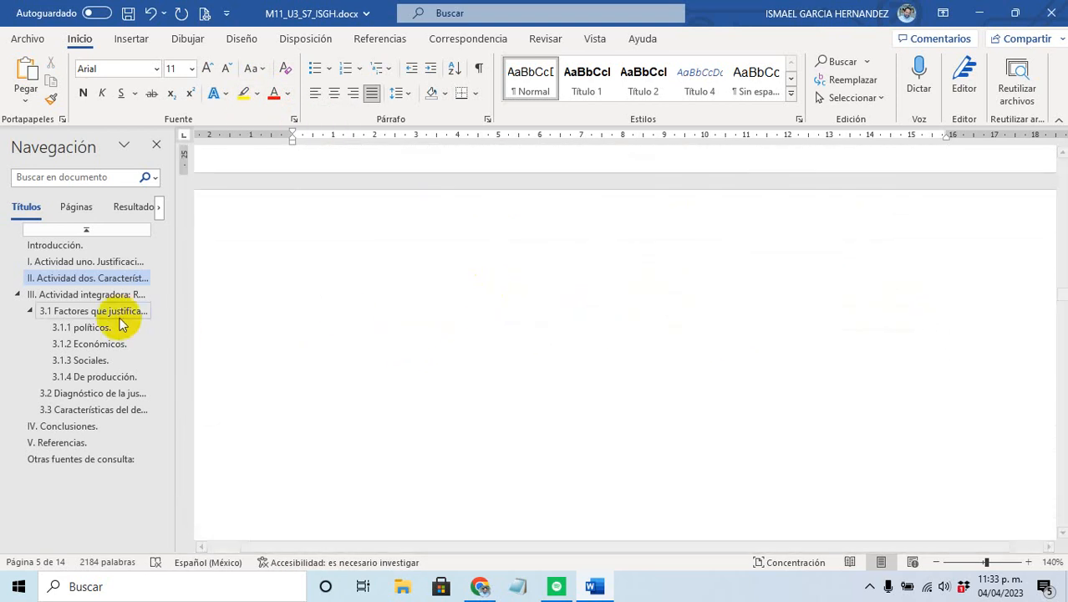
{"action": "left_click", "coordinate": [112, 294]}
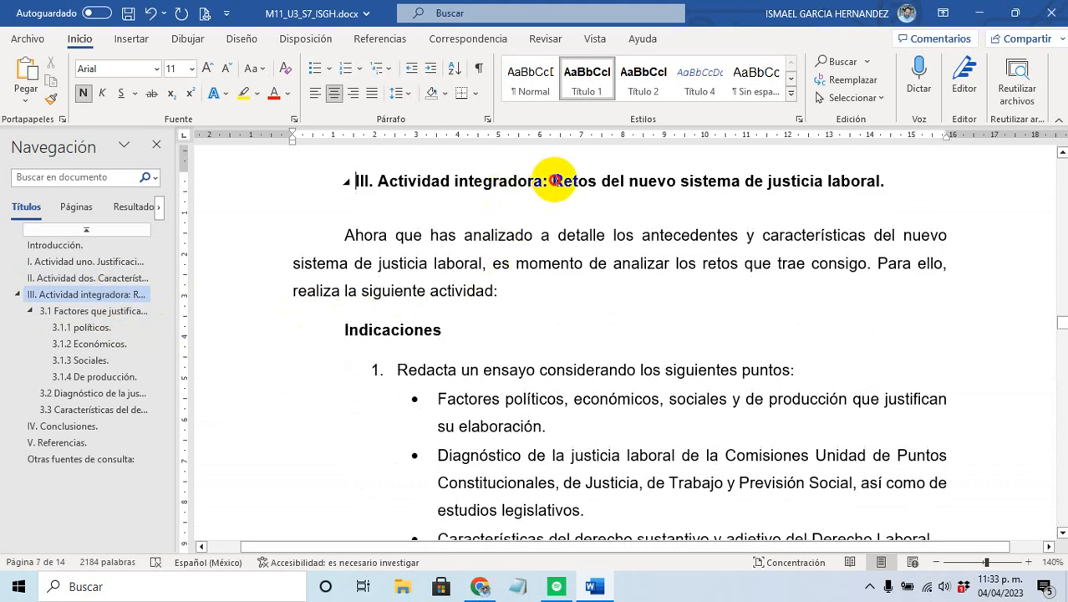
{"action": "left_click", "coordinate": [625, 182]}
{"action": "scroll", "coordinate": [638, 231], "scroll_direction": "down", "scroll_amount": 3}
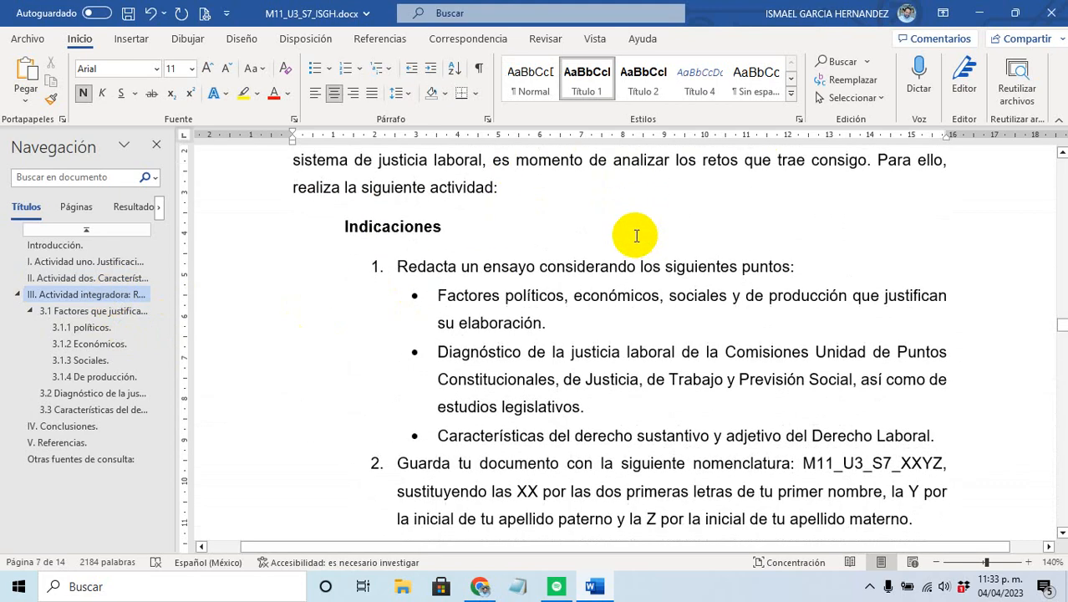
{"action": "scroll", "coordinate": [426, 255], "scroll_direction": "up", "scroll_amount": 3}
{"action": "scroll", "coordinate": [502, 254], "scroll_direction": "down", "scroll_amount": 3}
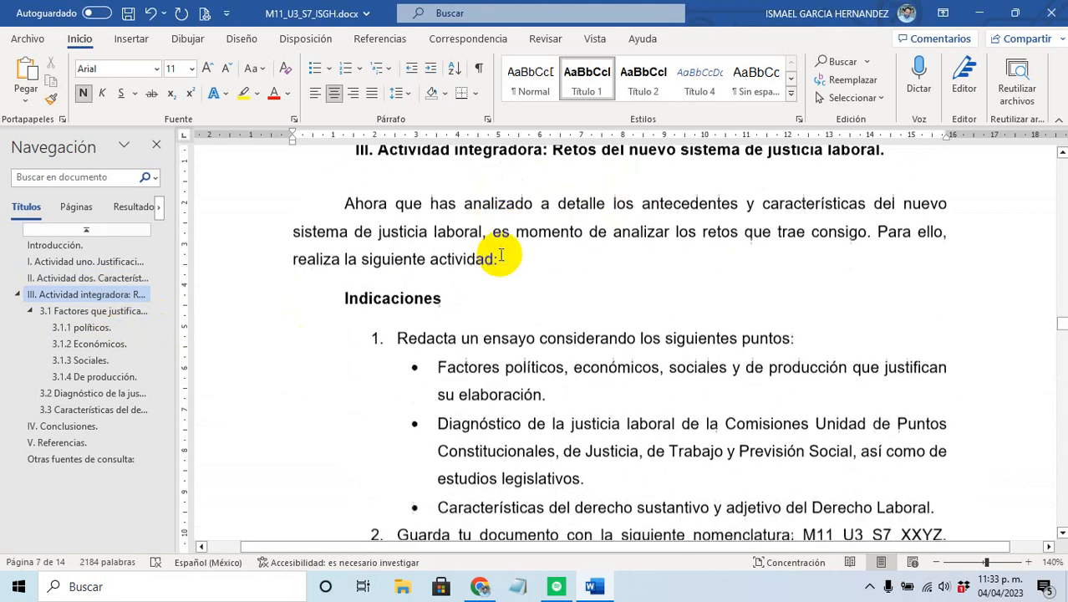
{"action": "left_click", "coordinate": [433, 229]}
{"action": "scroll", "coordinate": [465, 250], "scroll_direction": "down", "scroll_amount": 6}
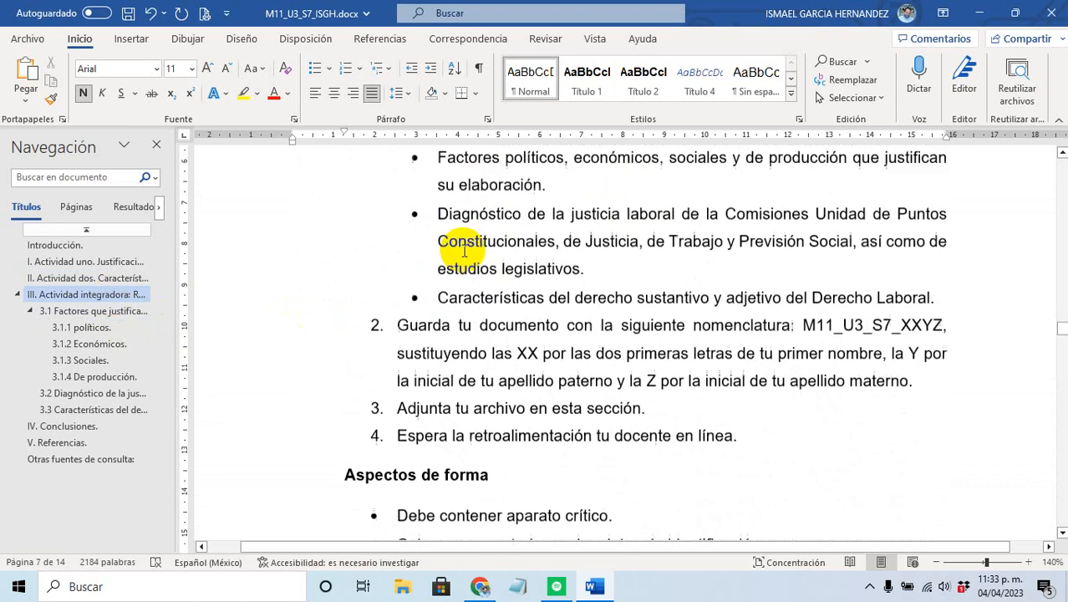
{"action": "scroll", "coordinate": [465, 250], "scroll_direction": "down", "scroll_amount": 5}
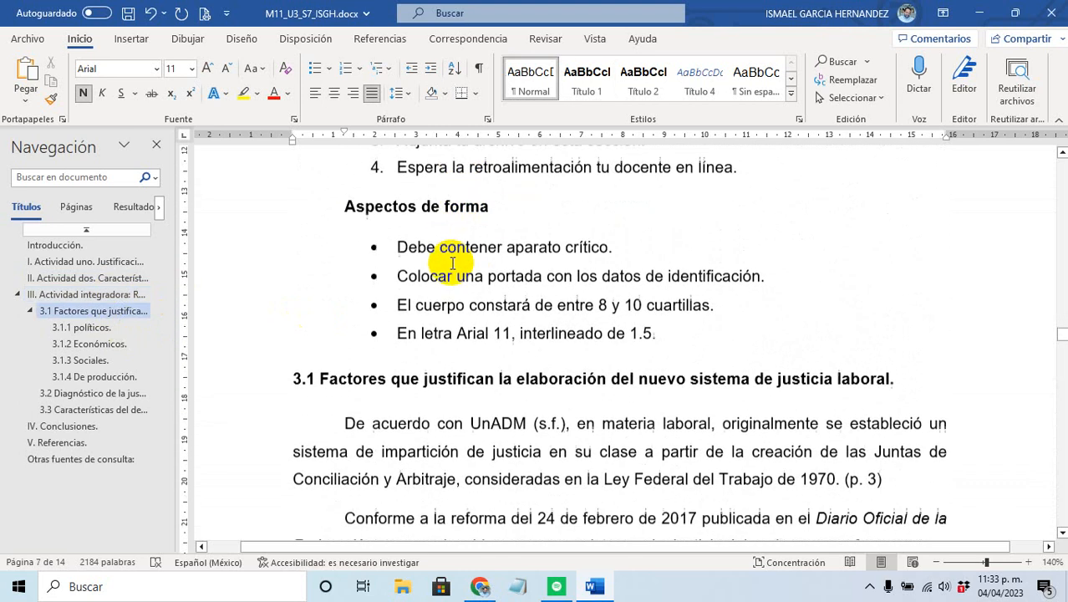
{"action": "scroll", "coordinate": [441, 278], "scroll_direction": "up", "scroll_amount": 1}
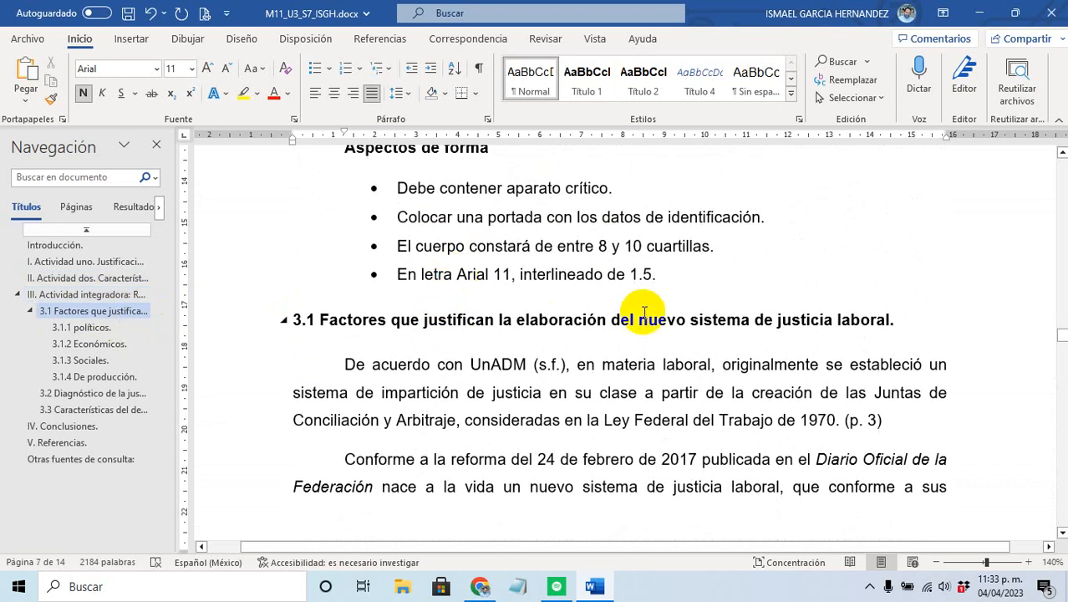
Step: Add the unbulleted line "Aquí comienza el ensayo" after the last "Aspectos de forma" bullet, before heading 3.1
{"action": "left_click", "coordinate": [724, 290]}
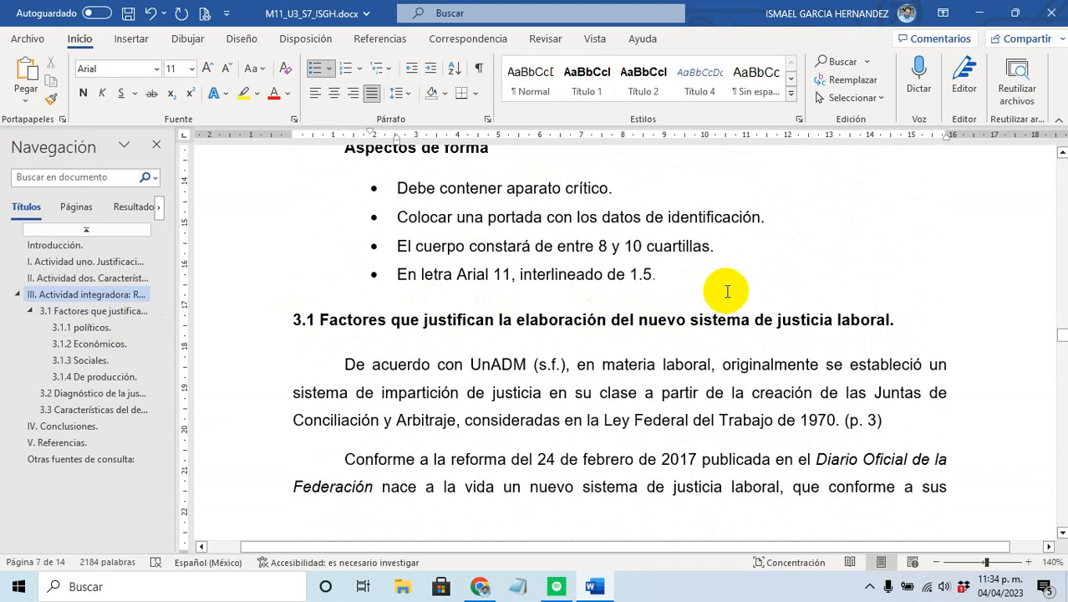
{"action": "key", "text": "Down"}
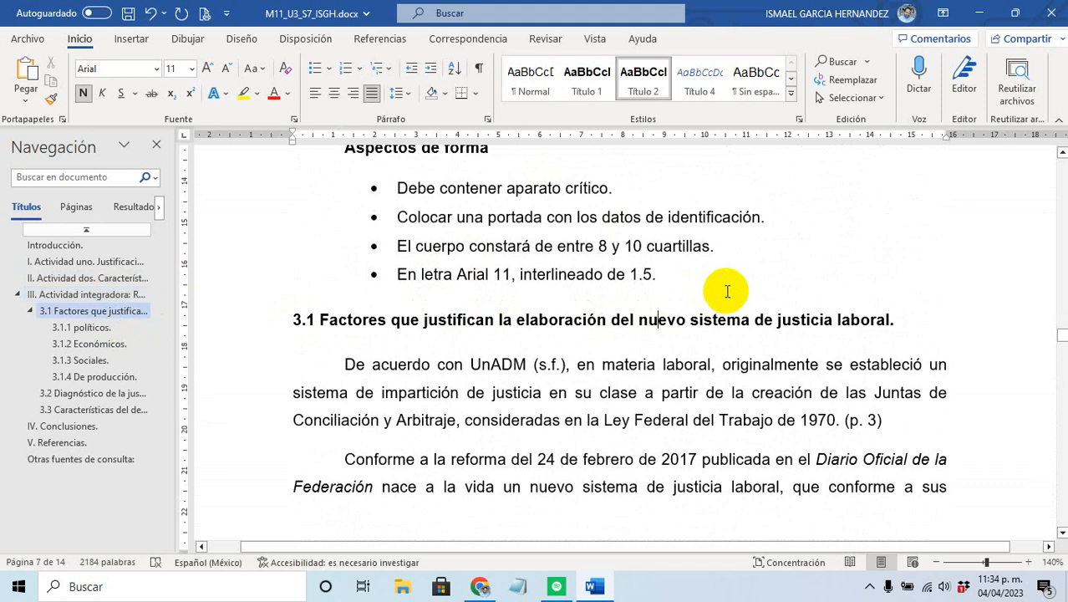
{"action": "scroll", "coordinate": [727, 291], "scroll_direction": "up", "scroll_amount": 1}
{"action": "left_click", "coordinate": [685, 329]}
{"action": "key", "text": "Return"}
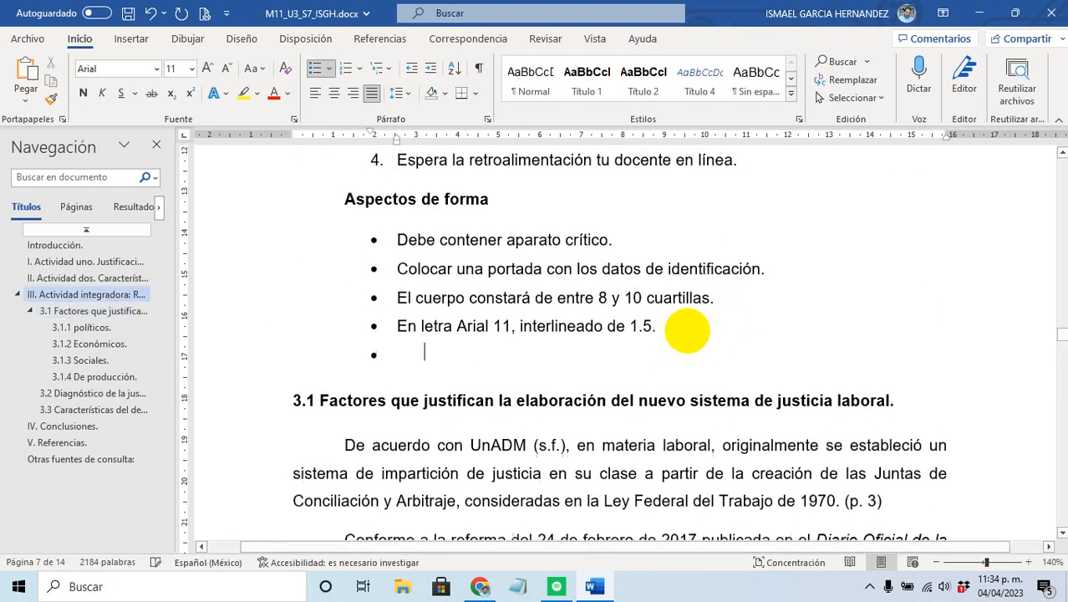
{"action": "left_click", "coordinate": [316, 72]}
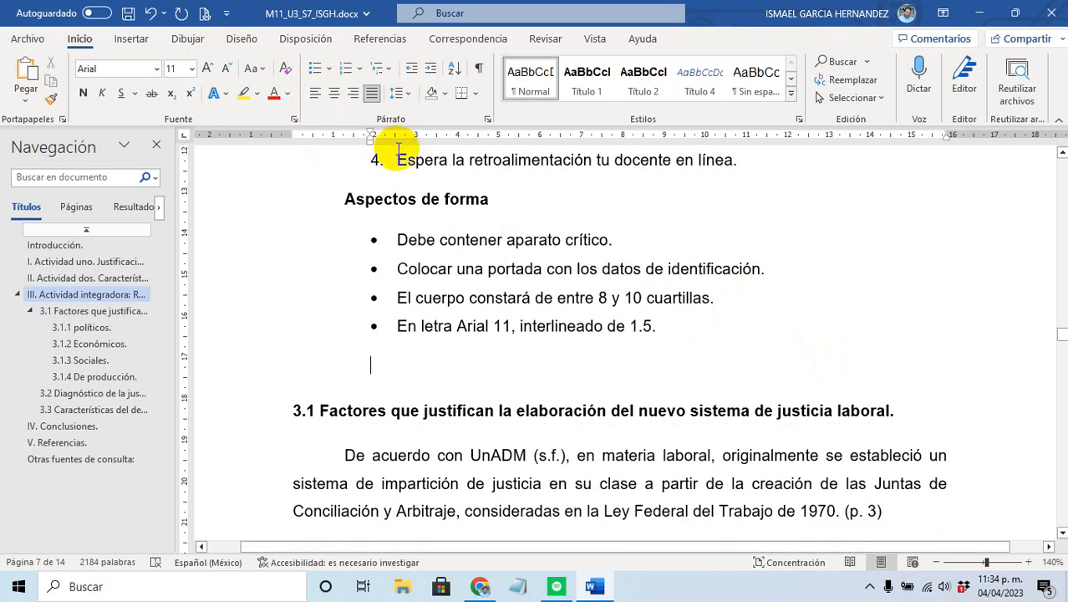
{"action": "type", "text": "A"}
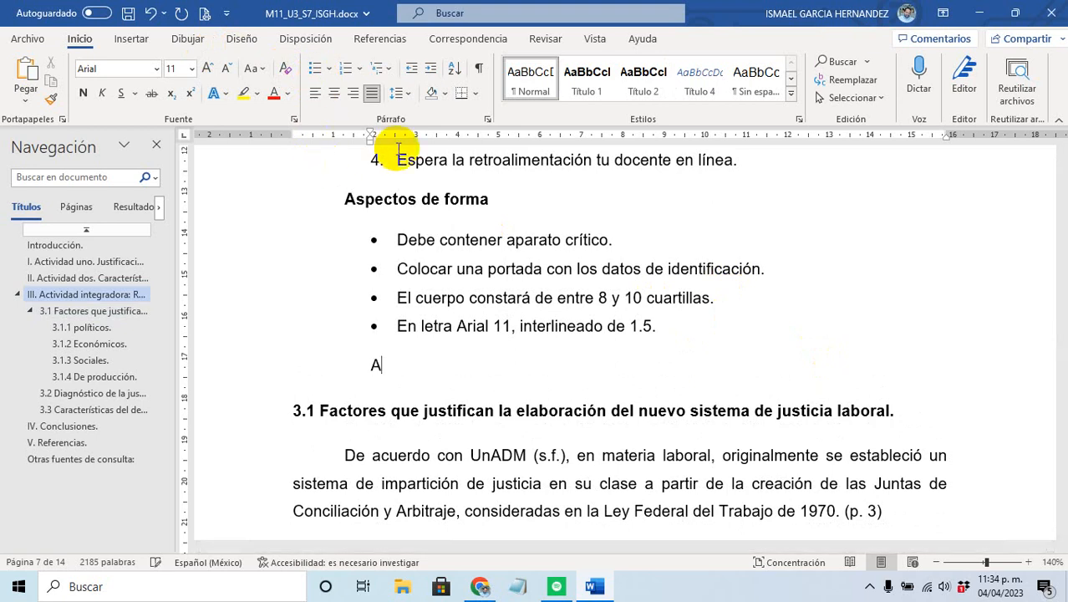
{"action": "type", "text": "quí comienza el ensayo"}
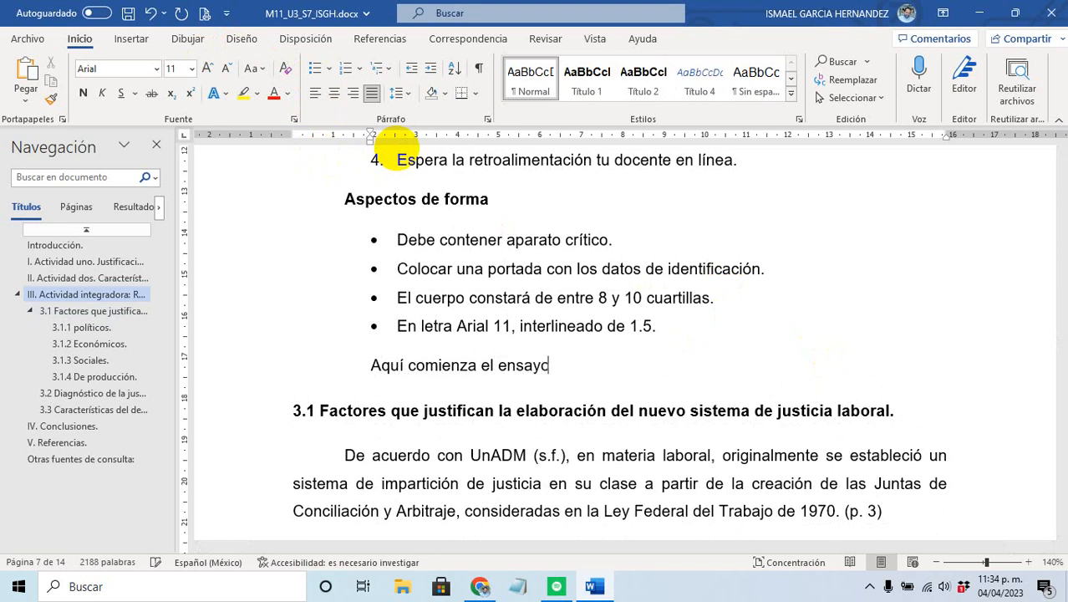
Step: Apply a black text effect to "Aquí comienza el ensayo" and highlight the line in yellow
{"action": "left_click_drag", "start_coordinate": [550, 365], "coordinate": [378, 373]}
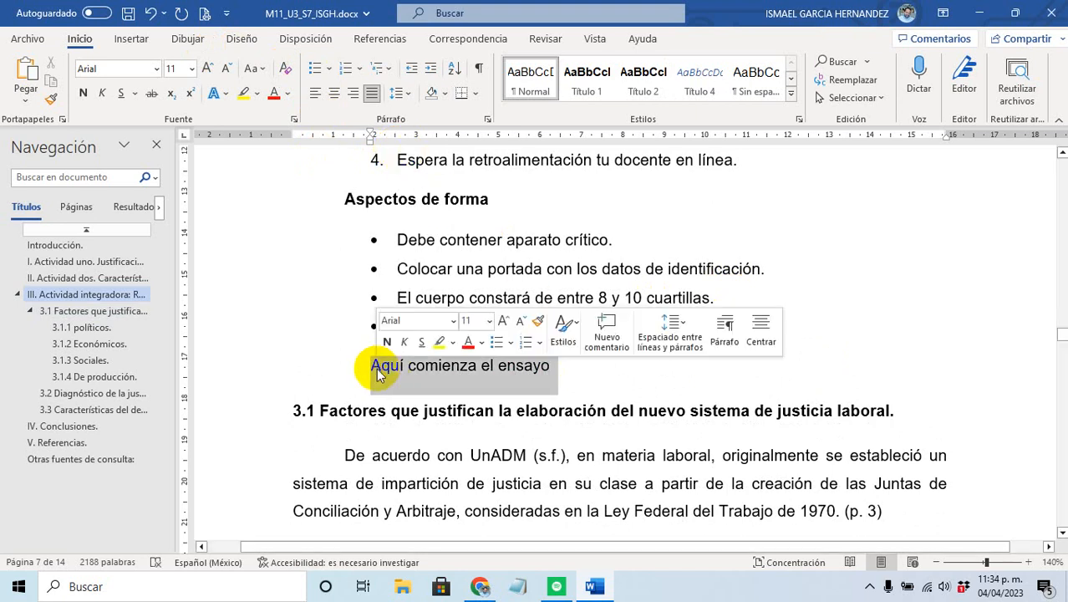
{"action": "left_click", "coordinate": [212, 92]}
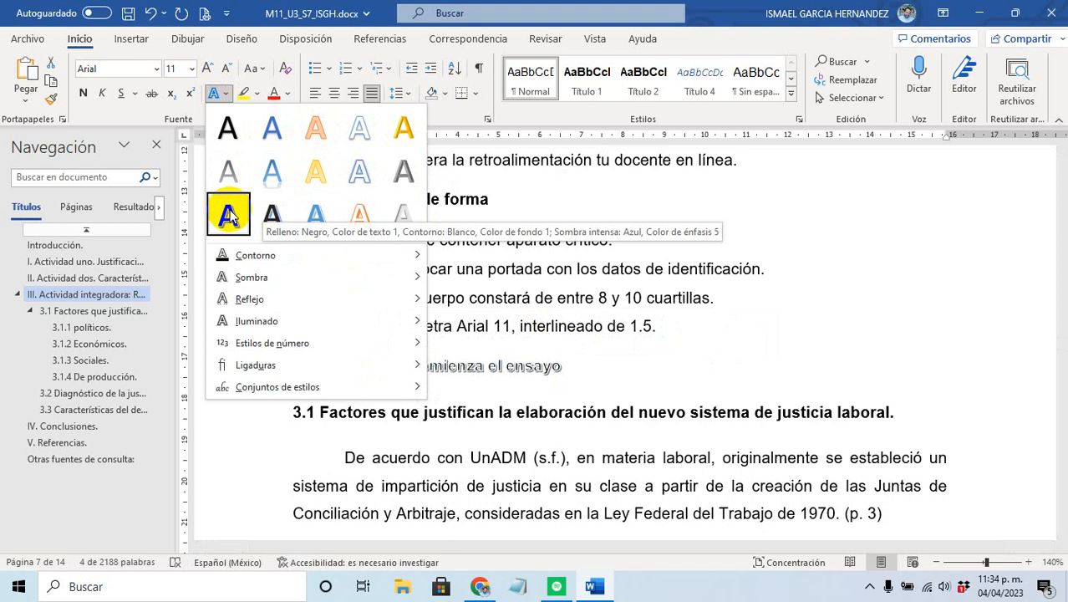
{"action": "left_click", "coordinate": [228, 127]}
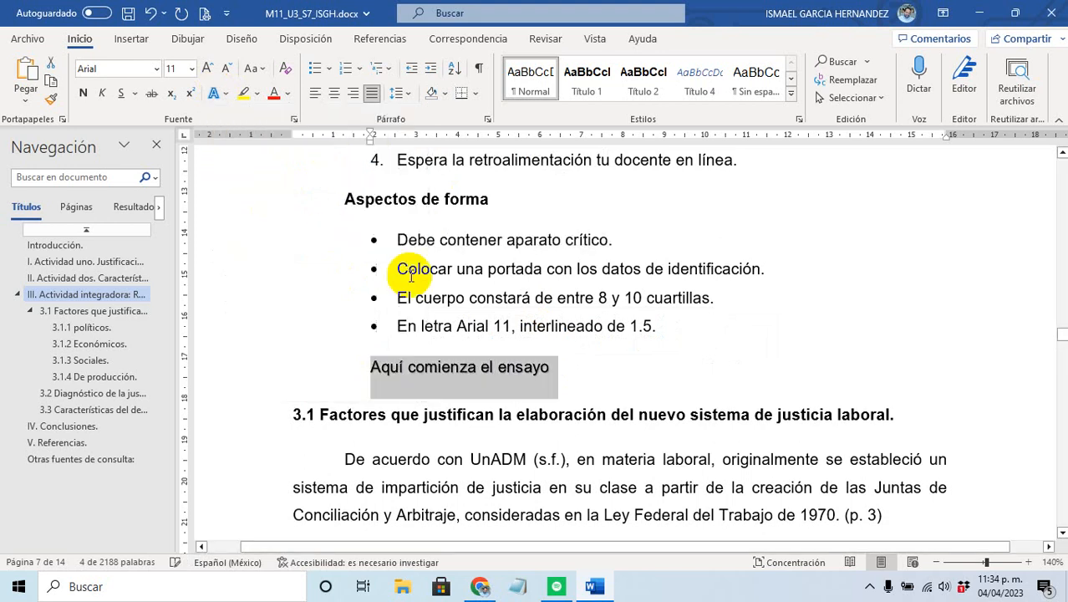
{"action": "left_click", "coordinate": [245, 101]}
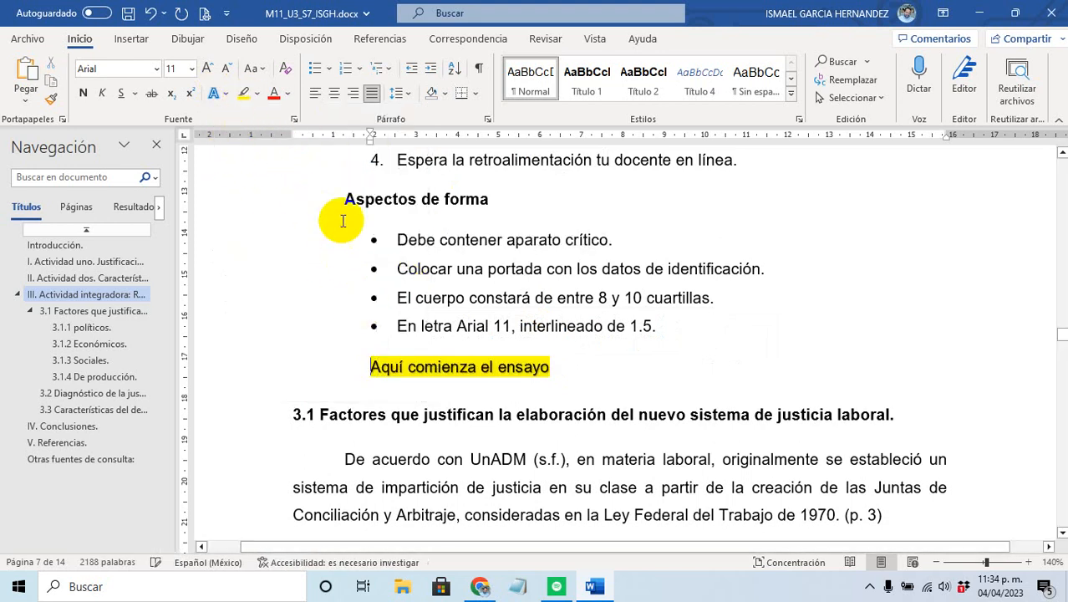
{"action": "left_click", "coordinate": [251, 367]}
{"action": "left_click", "coordinate": [400, 396]}
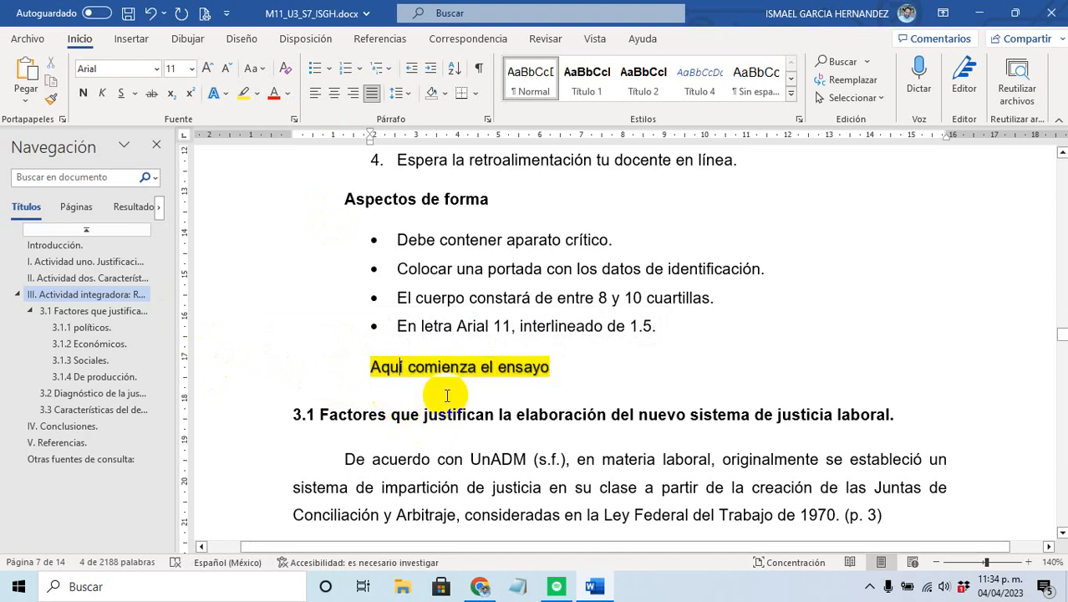
Step: Apply the Normal style to "Aquí comienza el ensayo" and add the line "Pendiente de desarrollar una introducción" beneath it
{"action": "left_click", "coordinate": [576, 373]}
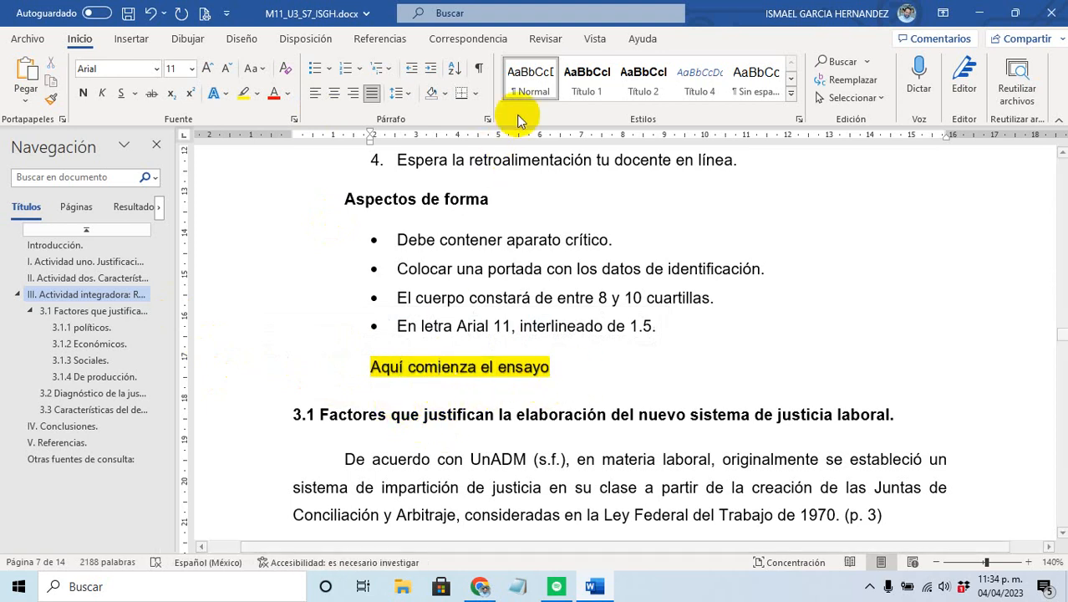
{"action": "left_click", "coordinate": [529, 84]}
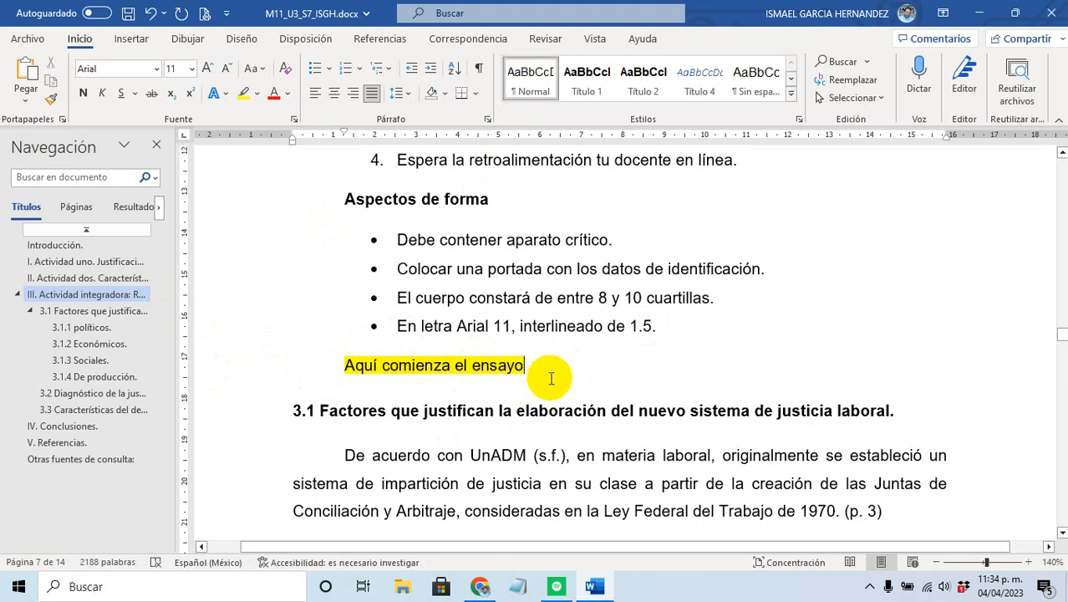
{"action": "key", "text": "Return"}
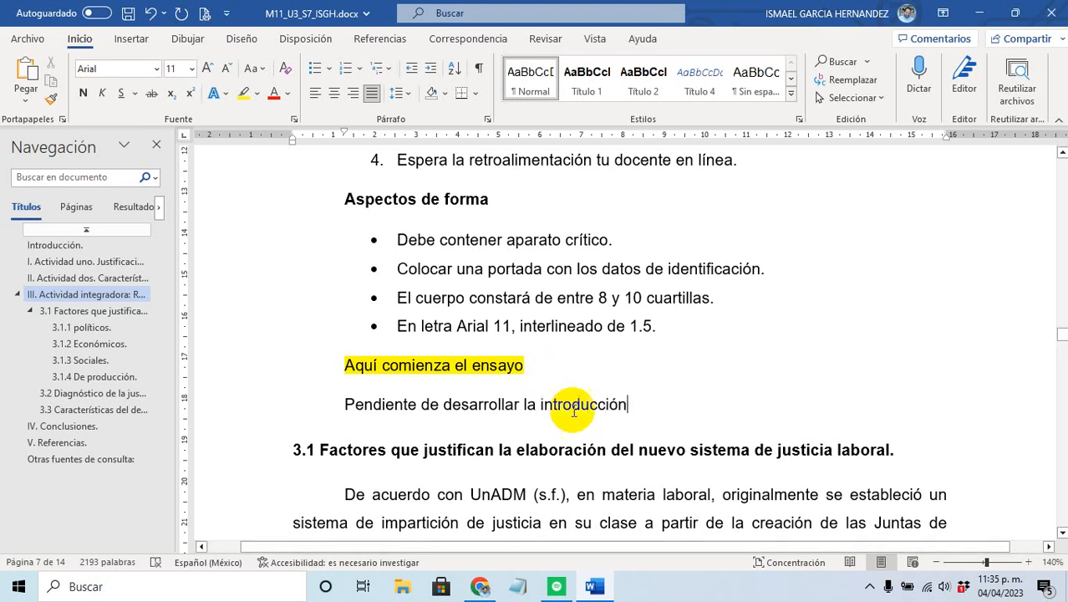
{"action": "left_click", "coordinate": [627, 404]}
{"action": "left_click_drag", "start_coordinate": [627, 404], "coordinate": [540, 405]}
{"action": "type", "text": "una "}
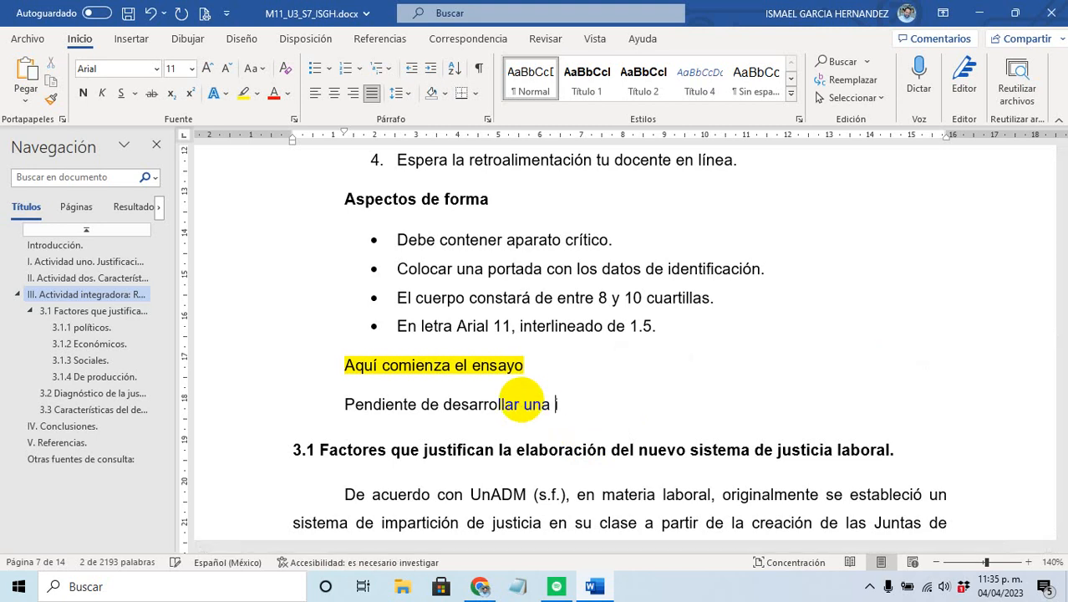
{"action": "type", "text": "introducció"}
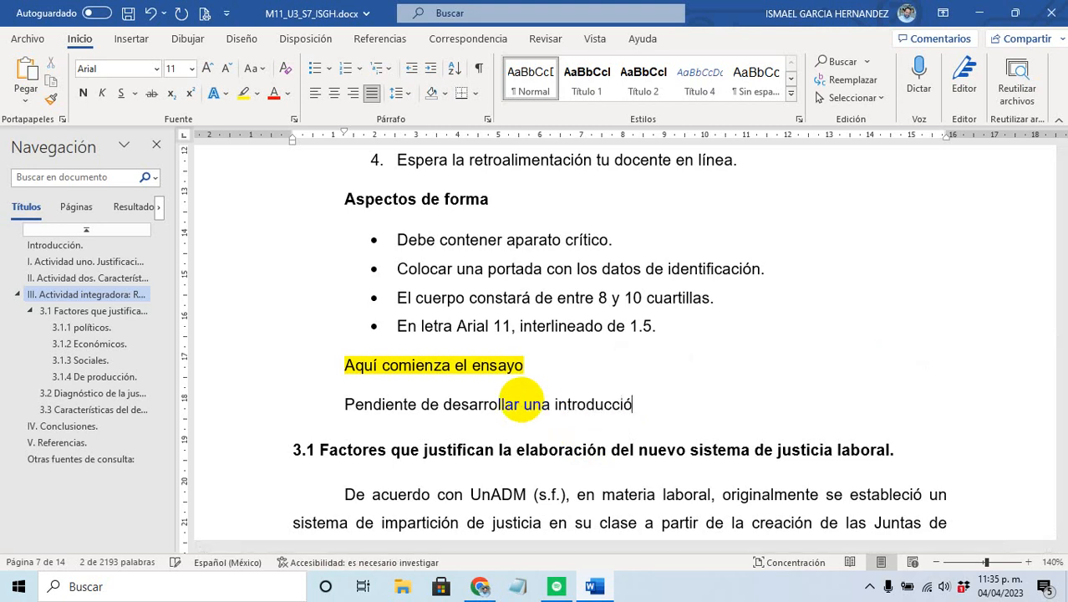
{"action": "type", "text": "n"}
Step: Change the highlight of "Aquí comienza el ensayo" to pink
{"action": "scroll", "coordinate": [519, 401], "scroll_direction": "down", "scroll_amount": 3}
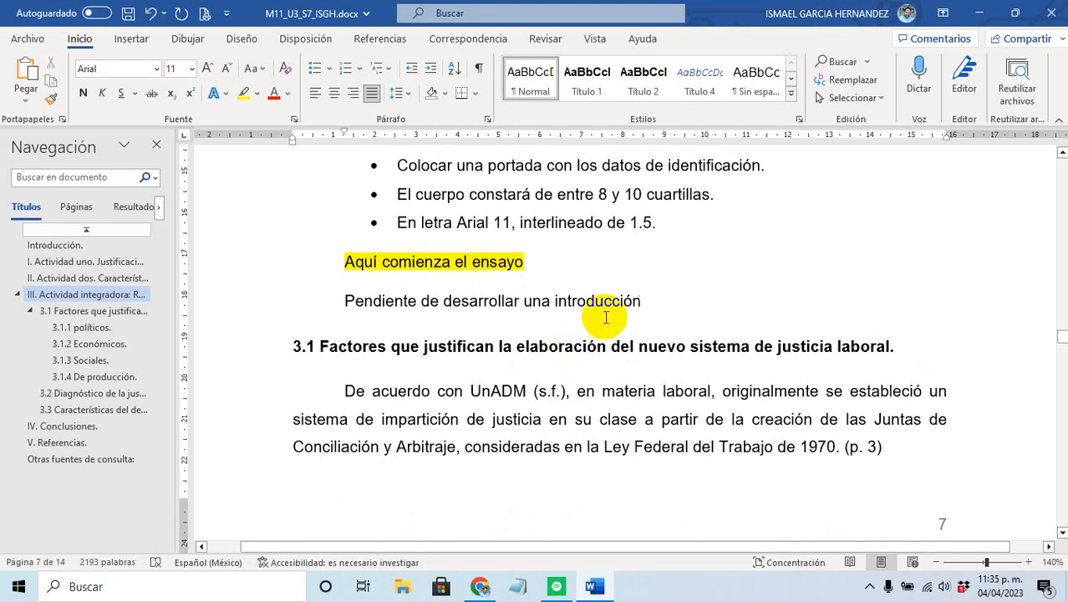
{"action": "left_click_drag", "start_coordinate": [640, 302], "coordinate": [351, 305]}
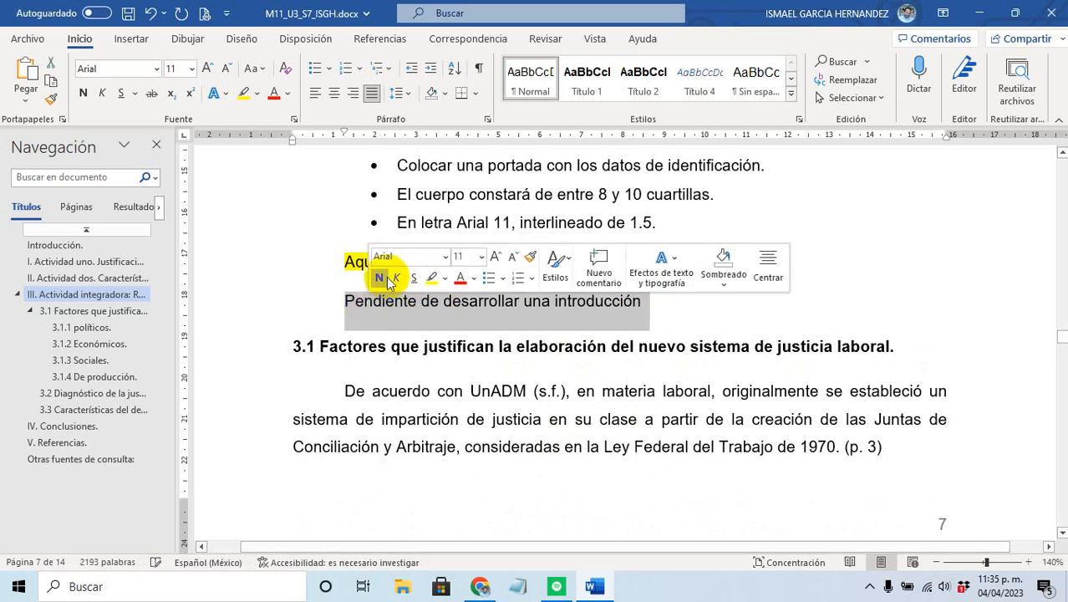
{"action": "left_click", "coordinate": [420, 256]}
{"action": "left_click_drag", "start_coordinate": [532, 260], "coordinate": [333, 262]}
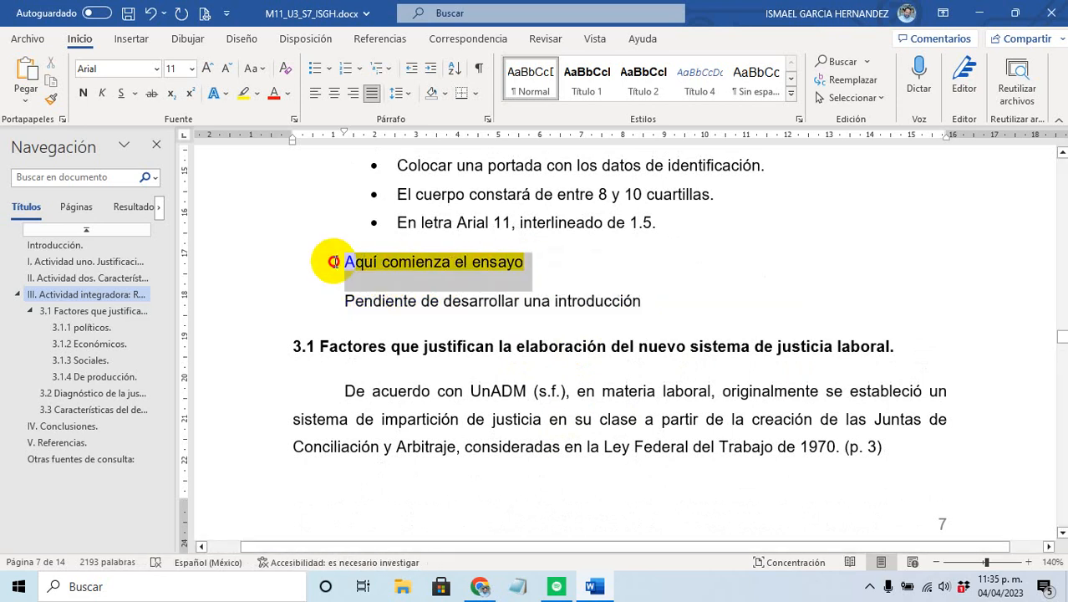
{"action": "left_click", "coordinate": [256, 93]}
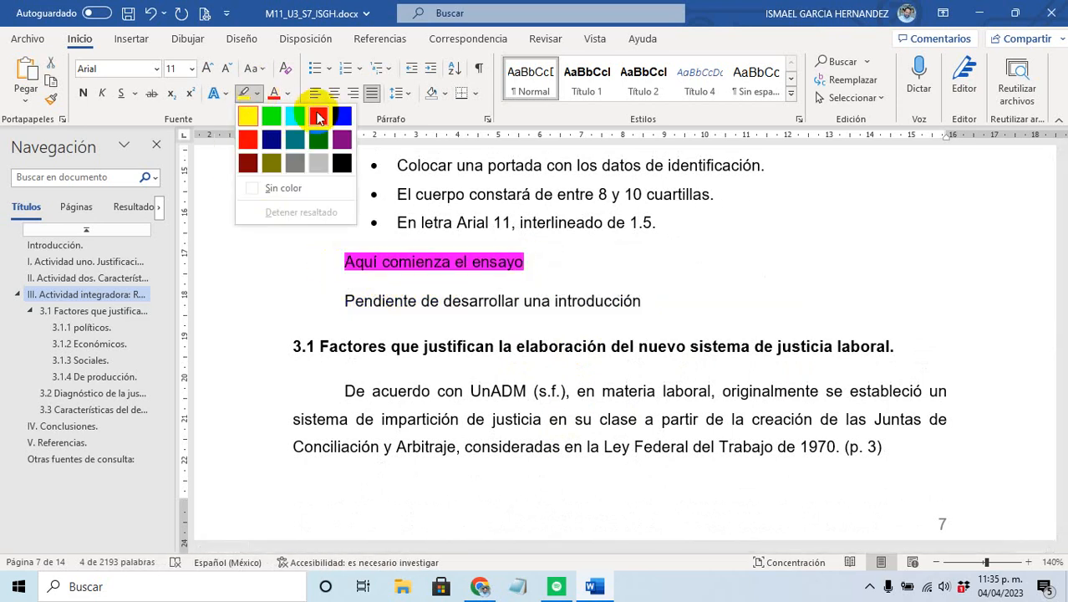
{"action": "left_click", "coordinate": [318, 118]}
Step: Highlight "Pendiente de desarrollar una introducción" in yellow
{"action": "left_click", "coordinate": [385, 298]}
{"action": "left_click", "coordinate": [645, 301]}
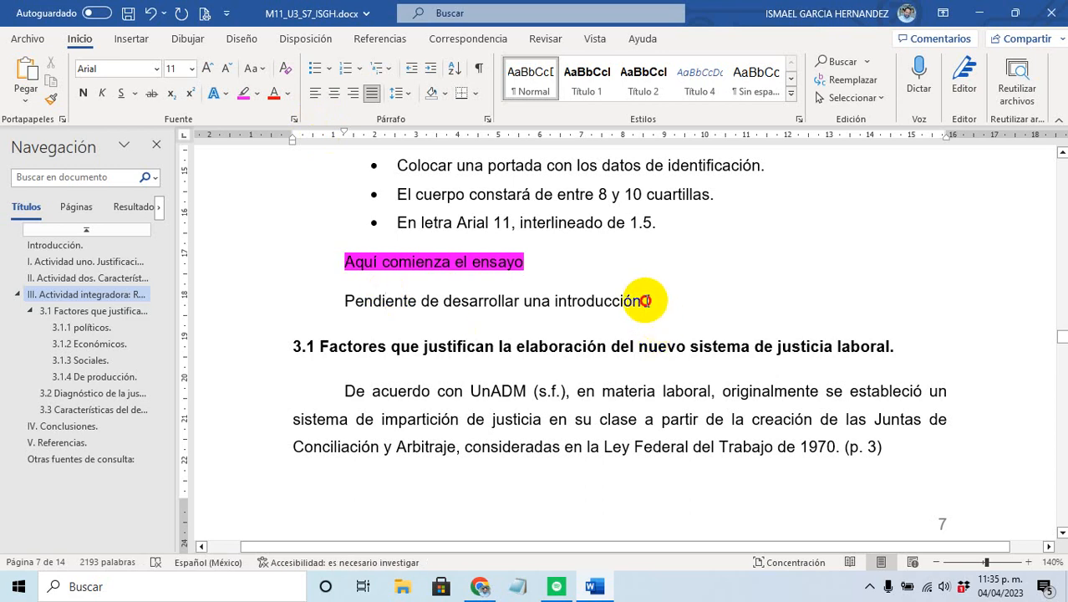
{"action": "left_click_drag", "start_coordinate": [645, 301], "coordinate": [346, 300]}
{"action": "left_click", "coordinate": [256, 92]}
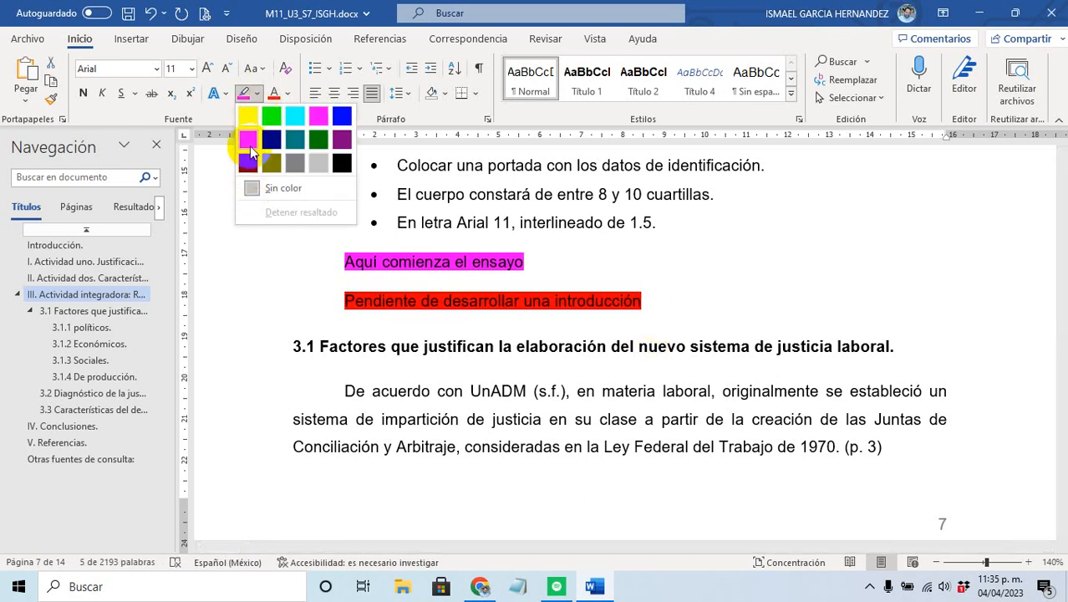
{"action": "left_click", "coordinate": [248, 115]}
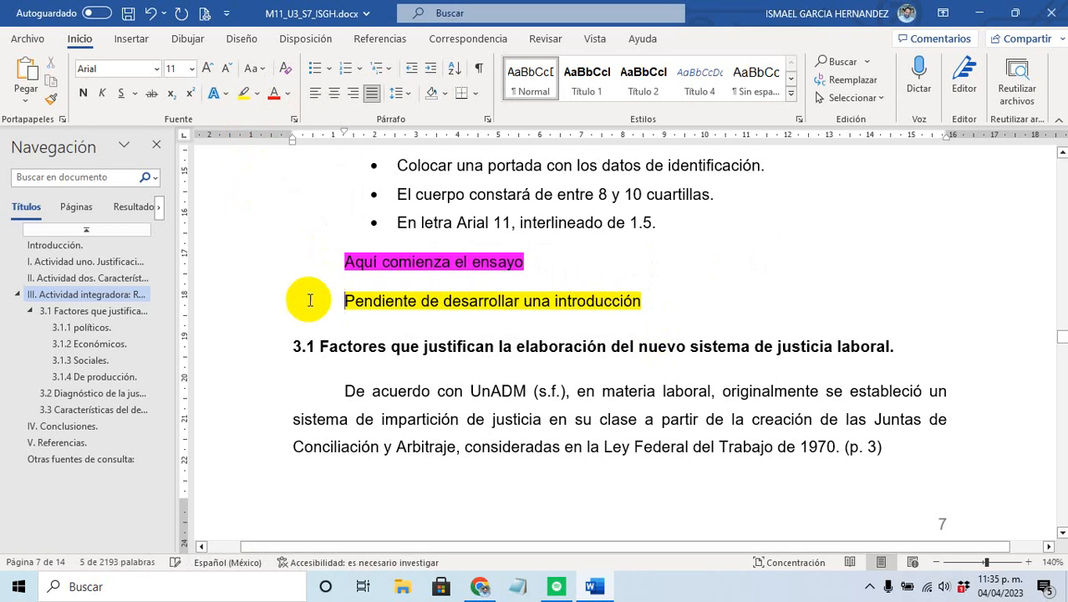
{"action": "left_click", "coordinate": [361, 347]}
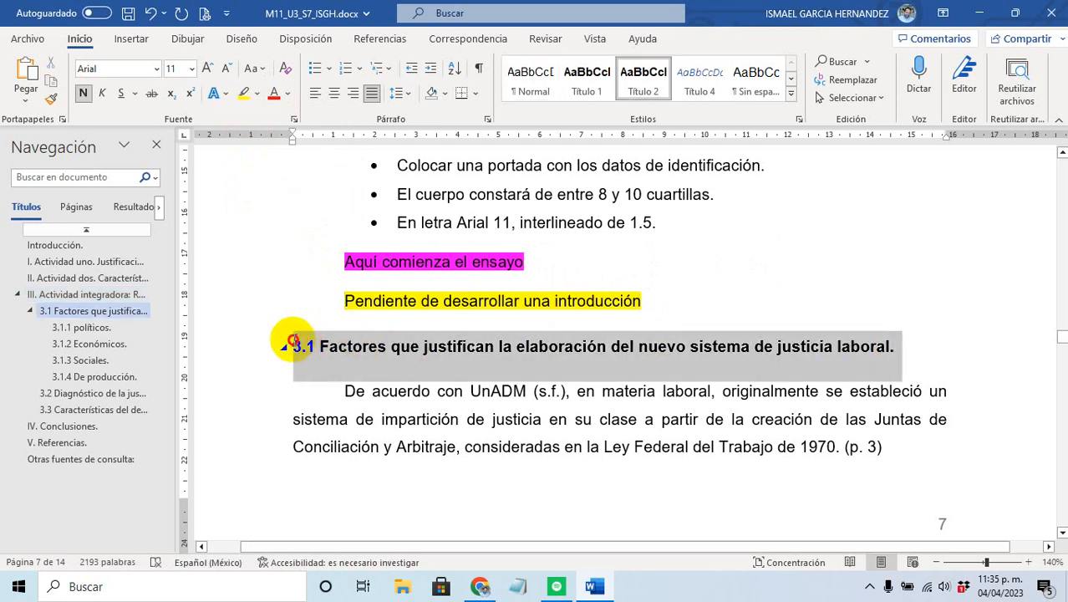
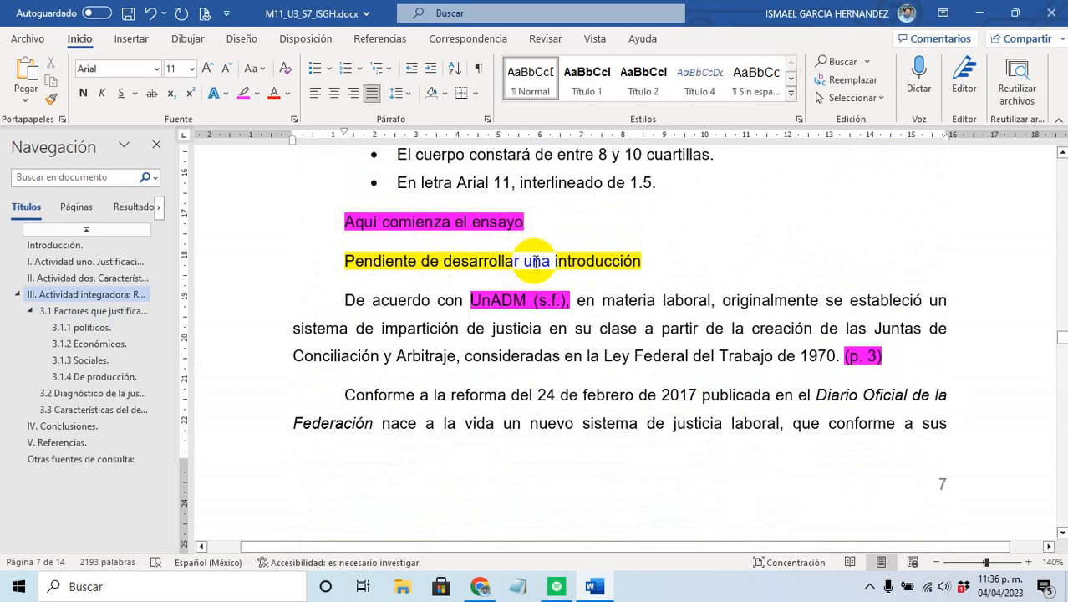
Step: Reword the yellow pending note under "Aquí comienza el ensayo" to "Pendiente de terminar la introducción"
{"action": "left_click_drag", "start_coordinate": [516, 261], "coordinate": [440, 261]}
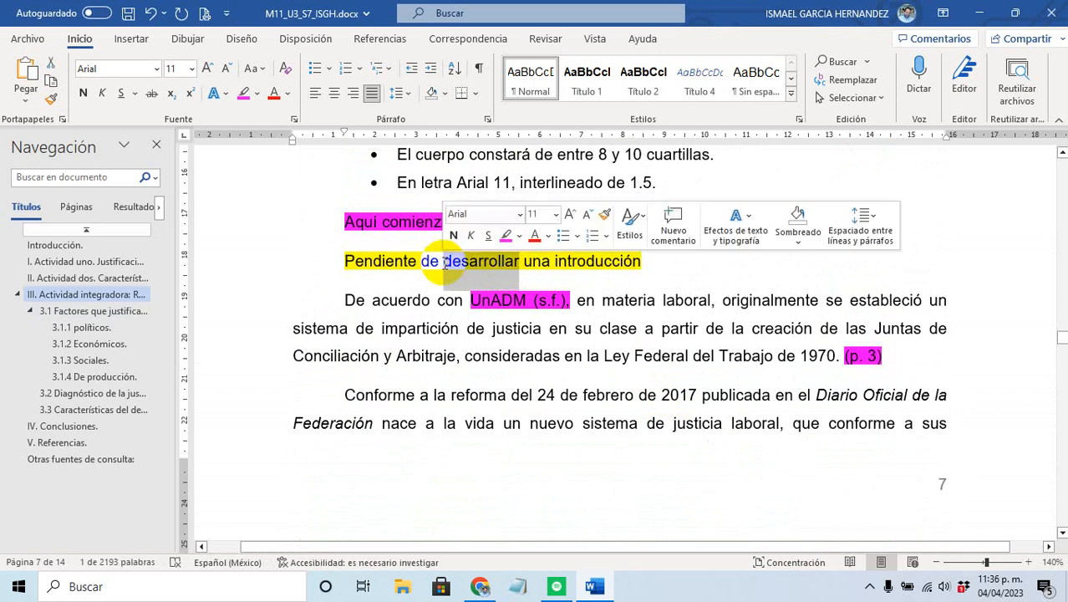
{"action": "type", "text": "terminar"}
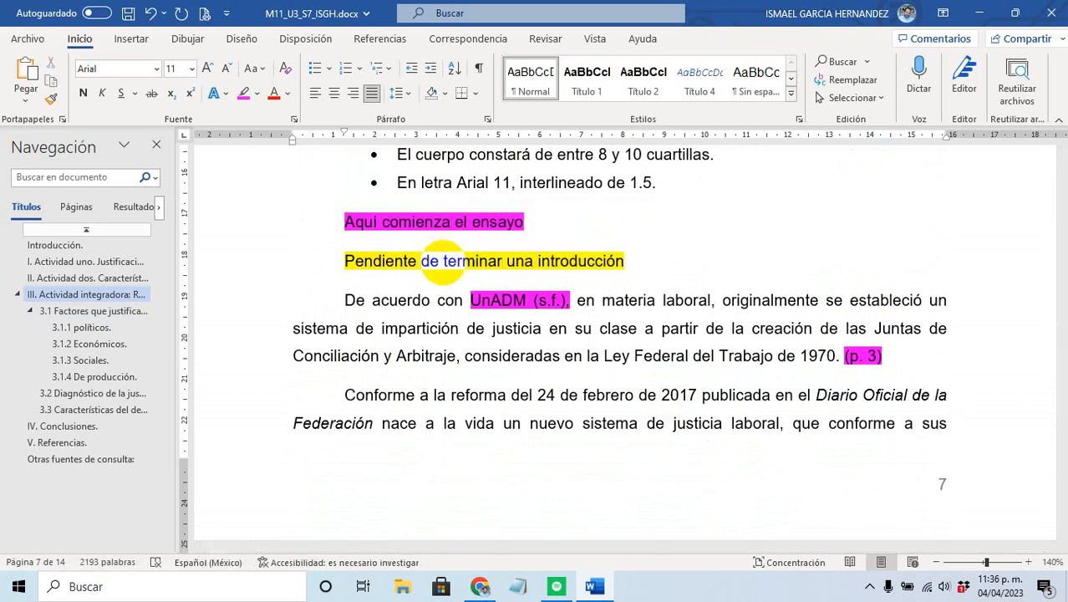
{"action": "type", "text": " la"}
{"action": "key", "text": "Delete"}
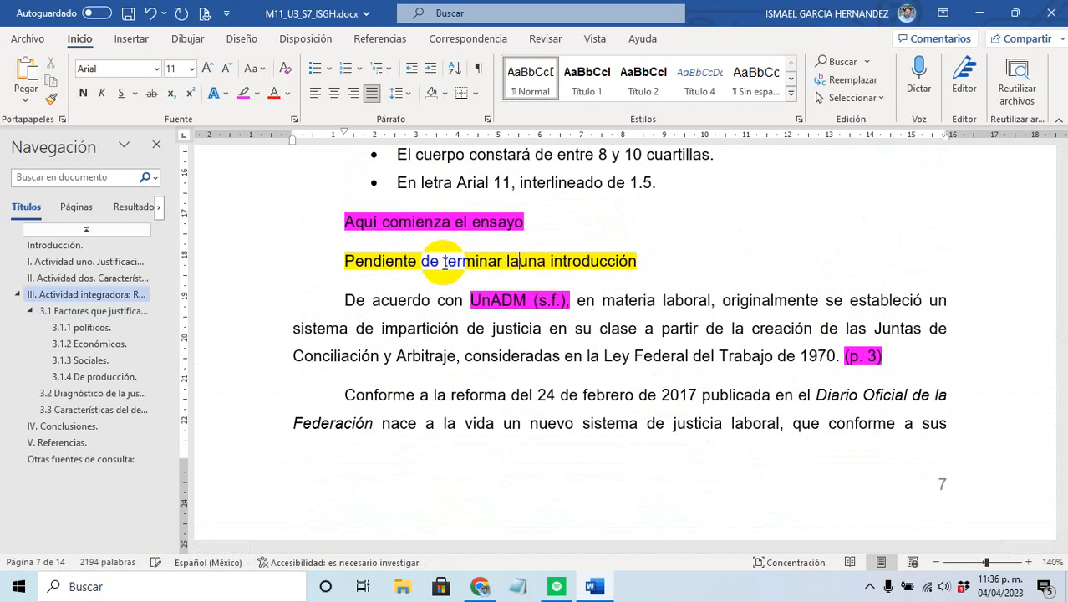
Step: Remove the blank line between the "(UnADM, s.f., p. 3)" paragraph and heading 3.1
{"action": "scroll", "coordinate": [444, 264], "scroll_direction": "down", "scroll_amount": 8}
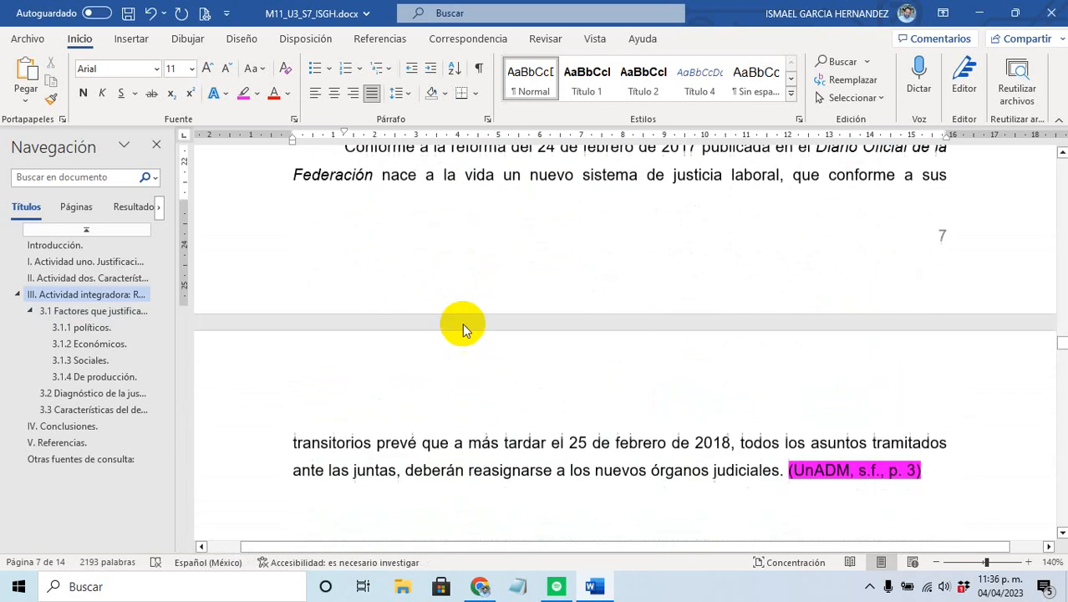
{"action": "left_click", "coordinate": [940, 360]}
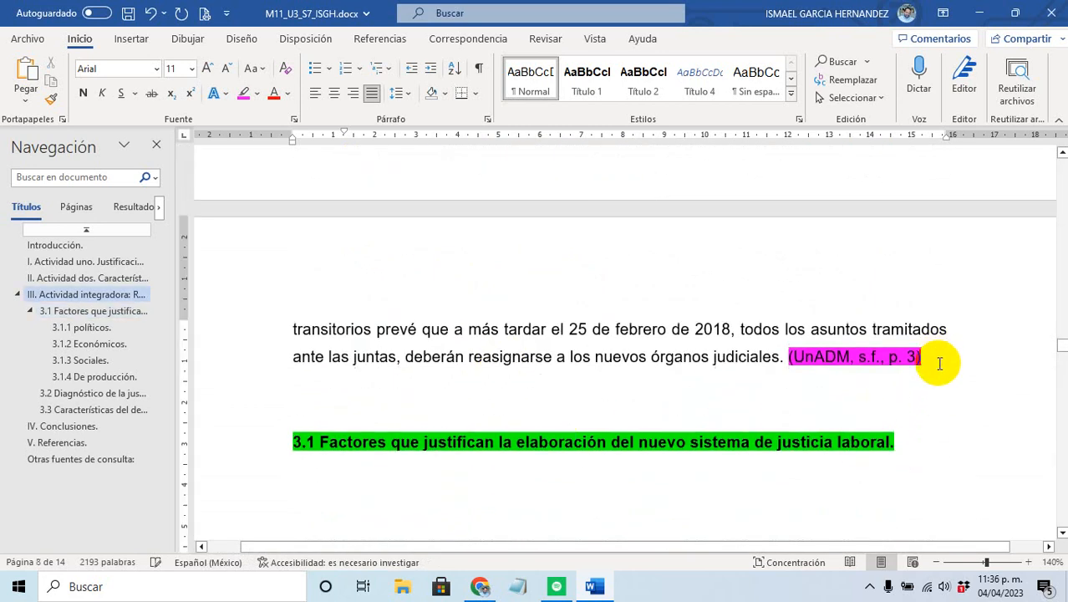
{"action": "left_click", "coordinate": [558, 402]}
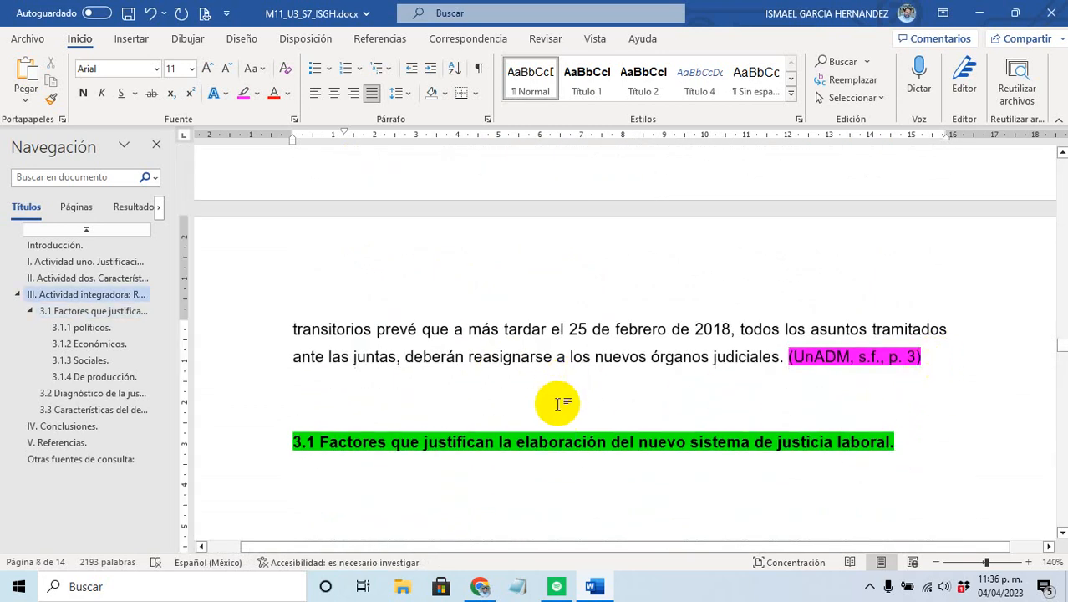
{"action": "key", "text": "Delete"}
Step: Add the note "Pendiente de desarrollar…." beneath heading 3.1 and highlight it in yellow
{"action": "left_click", "coordinate": [500, 459]}
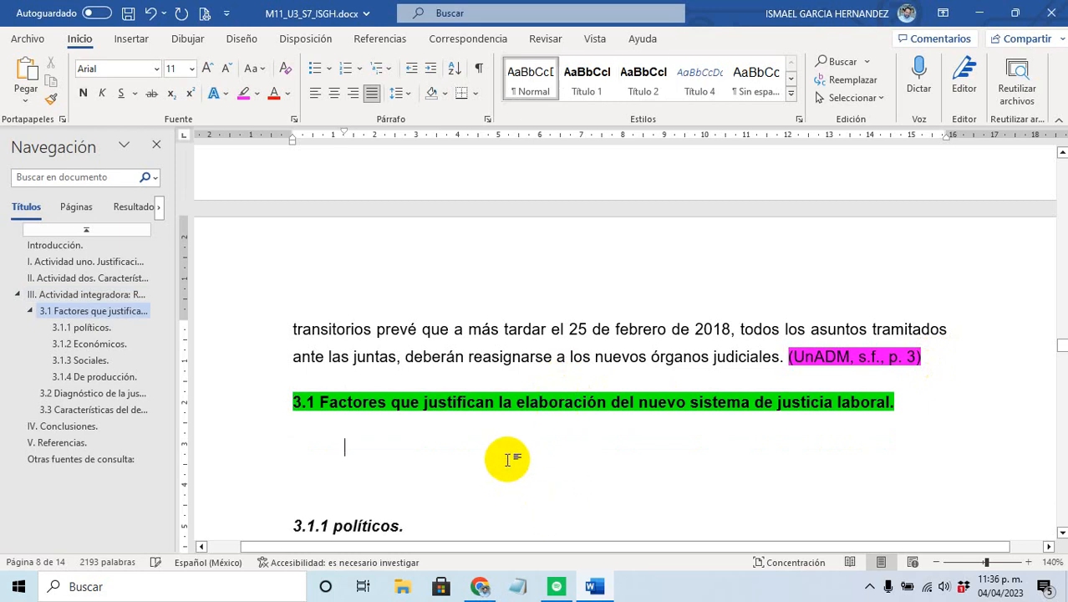
{"action": "type", "text": "Pendiente de desarrollar…."}
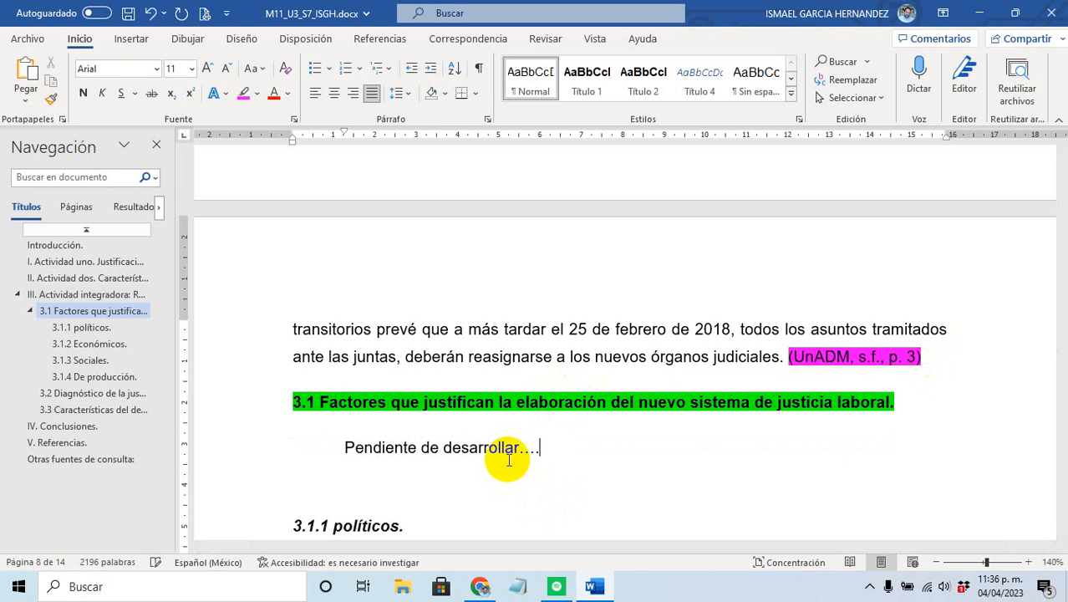
{"action": "triple_click", "coordinate": [508, 460]}
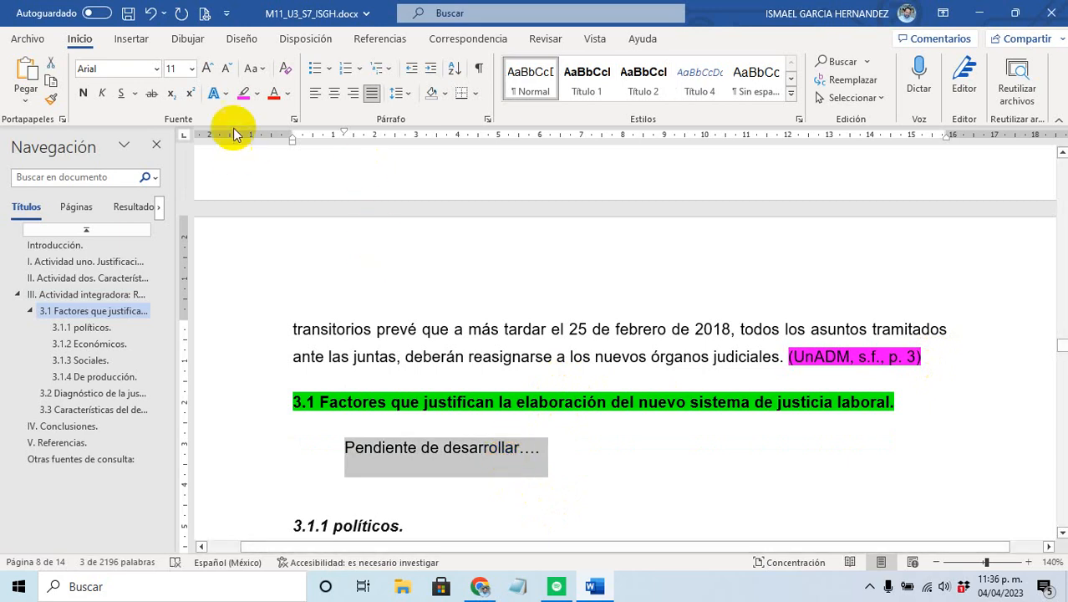
{"action": "left_click", "coordinate": [258, 94]}
{"action": "left_click", "coordinate": [249, 112]}
{"action": "scroll", "coordinate": [446, 417], "scroll_direction": "down", "scroll_amount": 3}
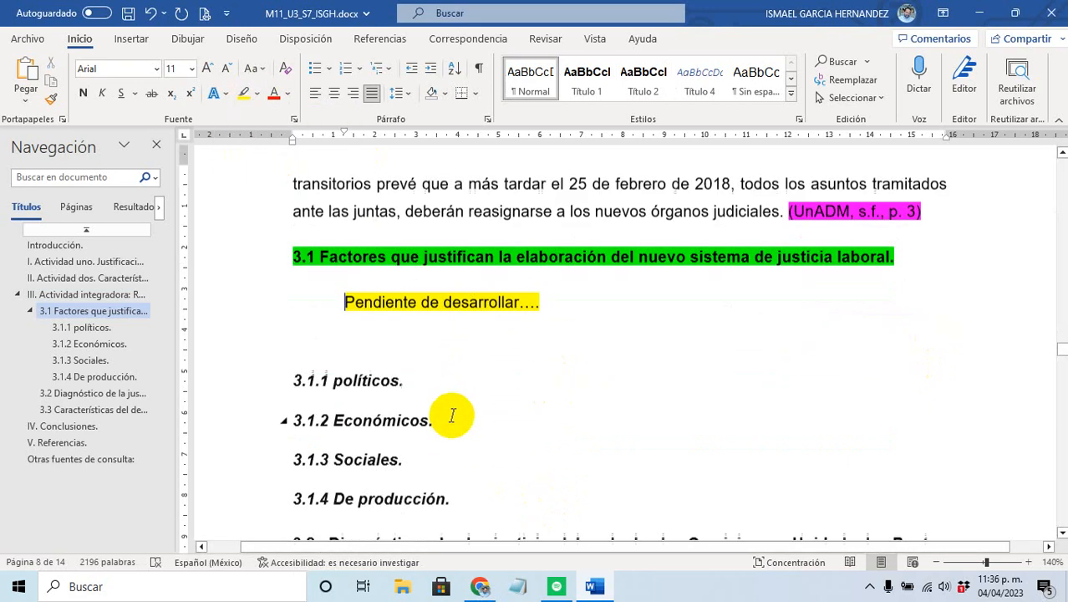
Step: Add the note "Subtema Pendiente de desarrollar…." beneath heading 3.1.1, reusing the note under 3.1, and highlight the word "Subtema" in yellow
{"action": "scroll", "coordinate": [417, 391], "scroll_direction": "up", "scroll_amount": 1}
{"action": "left_click_drag", "start_coordinate": [543, 296], "coordinate": [359, 310]}
{"action": "key", "text": "ctrl+c"}
{"action": "left_click", "coordinate": [437, 377]}
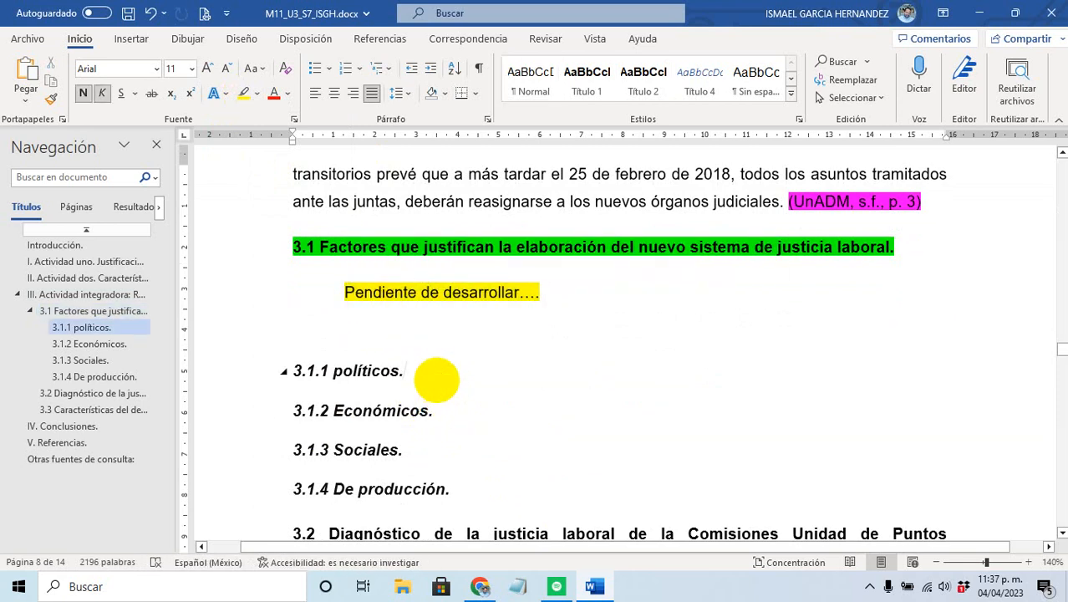
{"action": "key", "text": "Return"}
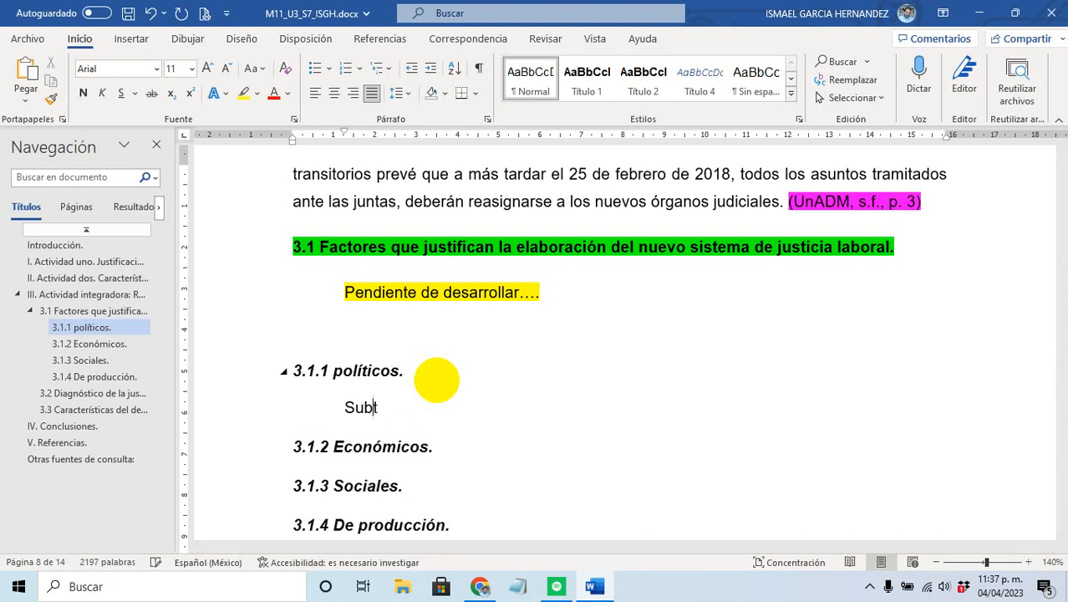
{"action": "key", "text": "ctrl+v"}
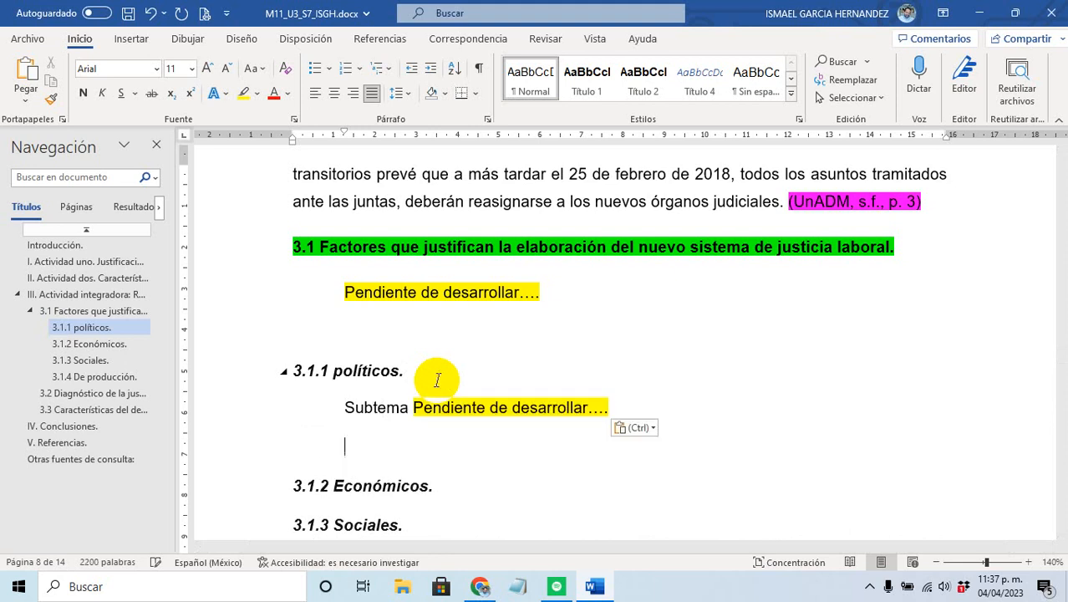
{"action": "key", "text": "Delete"}
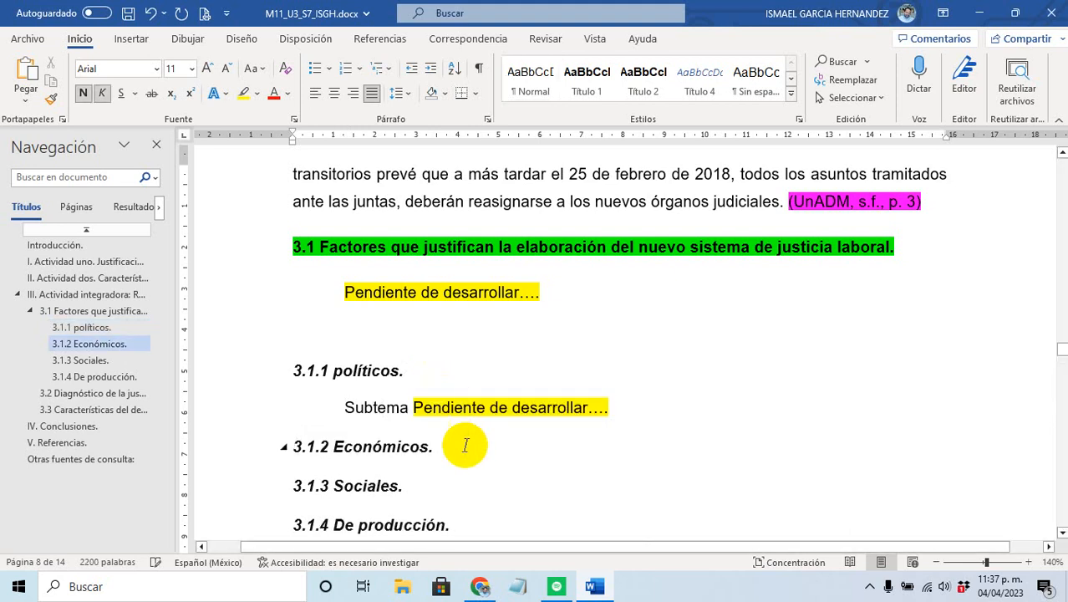
{"action": "left_click_drag", "start_coordinate": [336, 410], "coordinate": [411, 407]}
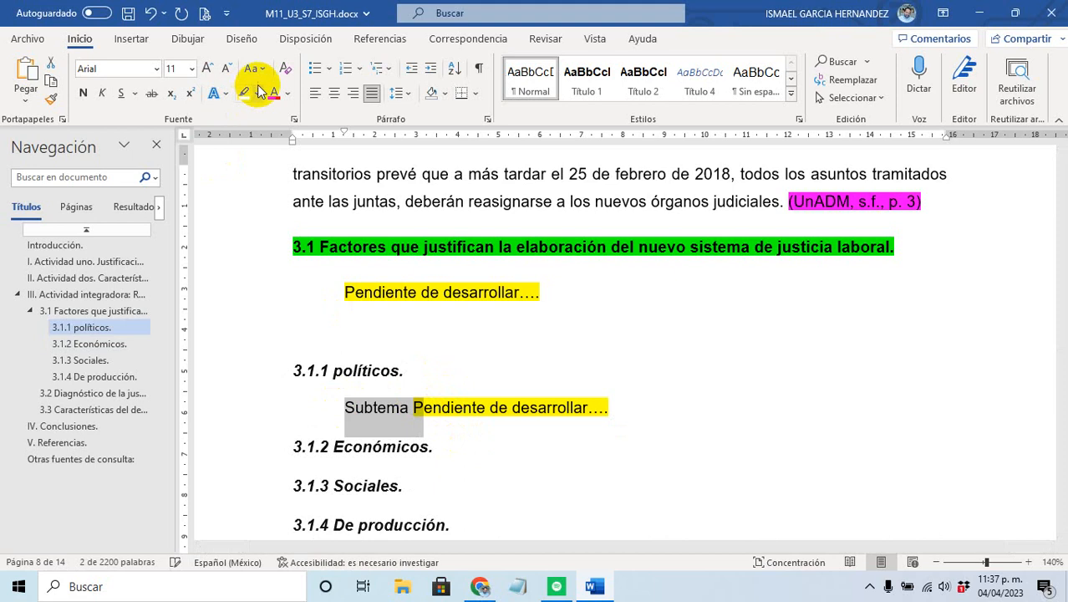
{"action": "left_click", "coordinate": [243, 93]}
Step: Copy the yellow "Subtema Pendiente de desarrollar…." note beneath heading 3.1.2 Económicos, without an extra blank line
{"action": "left_click", "coordinate": [423, 407]}
{"action": "left_click_drag", "start_coordinate": [615, 407], "coordinate": [333, 407]}
{"action": "key", "text": "ctrl+c"}
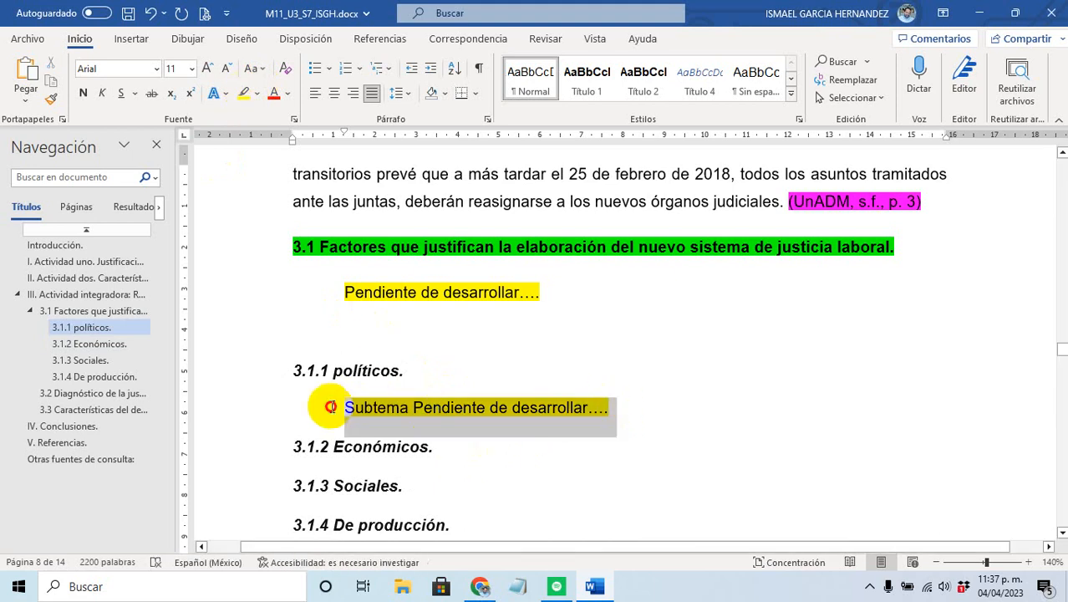
{"action": "left_click", "coordinate": [459, 452]}
{"action": "key", "text": "Return"}
{"action": "key", "text": "ctrl+v"}
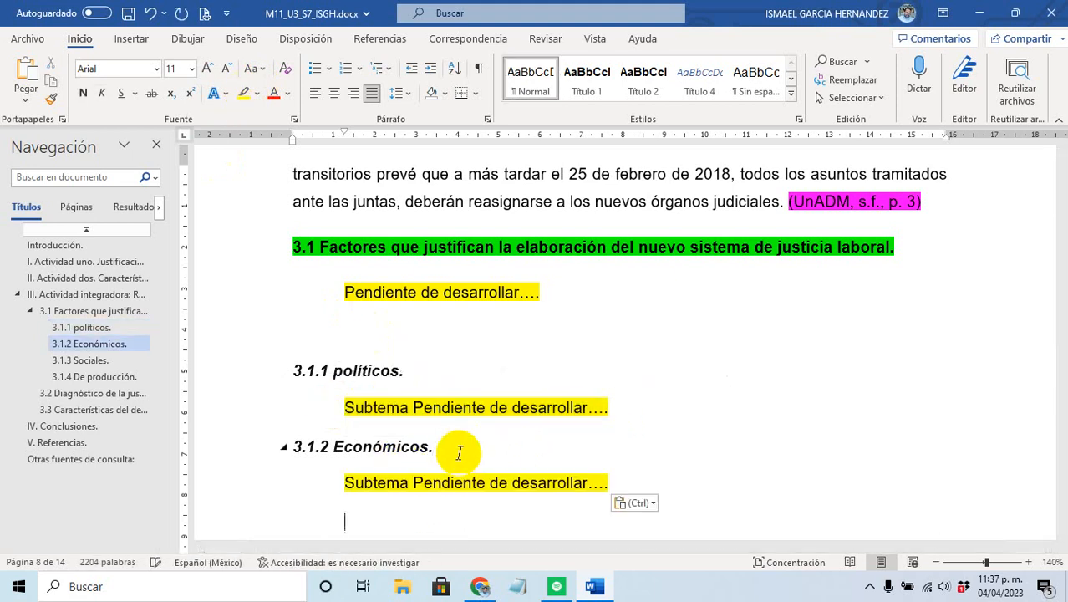
{"action": "key", "text": "Delete"}
Step: Insert the copied "Subtema Pendiente de desarrollar…." note beneath headings 3.1.3 Sociales and 3.1.4 De producción
{"action": "scroll", "coordinate": [459, 449], "scroll_direction": "down", "scroll_amount": 3}
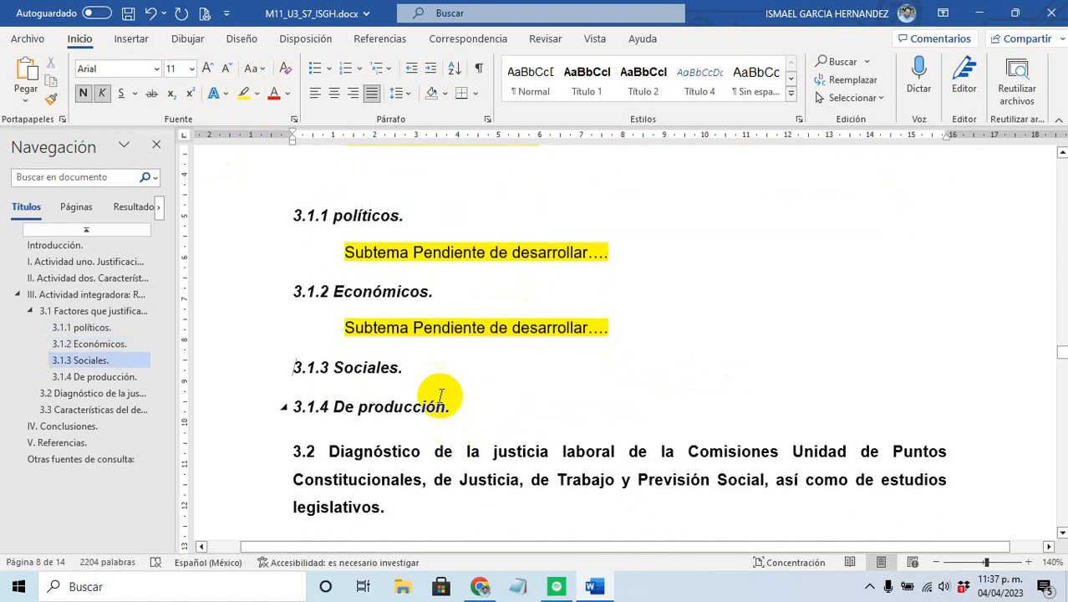
{"action": "left_click", "coordinate": [428, 365]}
{"action": "key", "text": "Return"}
{"action": "key", "text": "ctrl+v"}
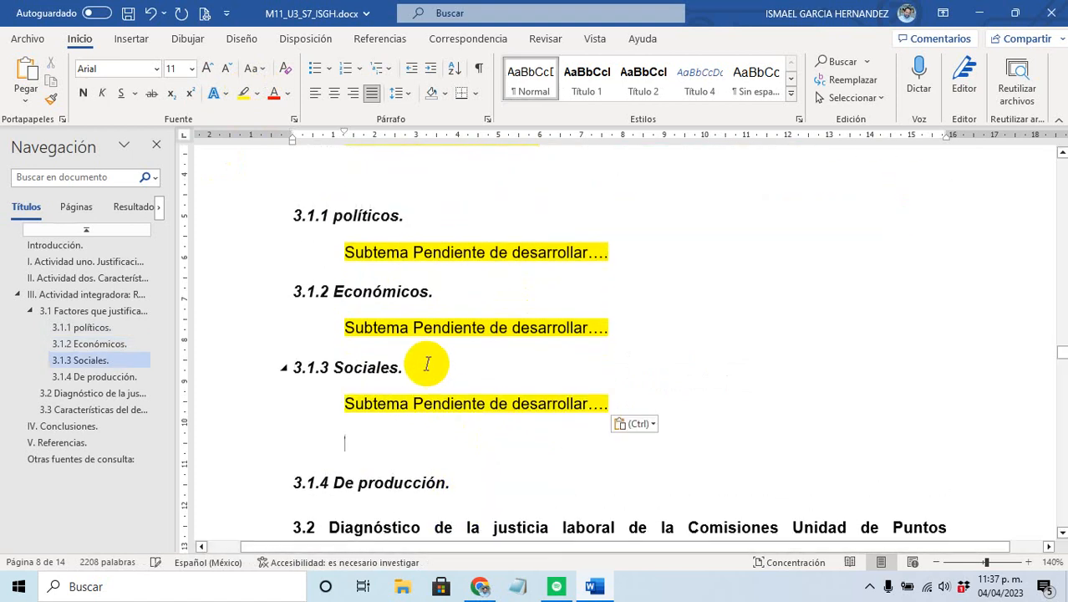
{"action": "scroll", "coordinate": [426, 372], "scroll_direction": "down", "scroll_amount": 3}
{"action": "left_click", "coordinate": [463, 329]}
{"action": "key", "text": "Return"}
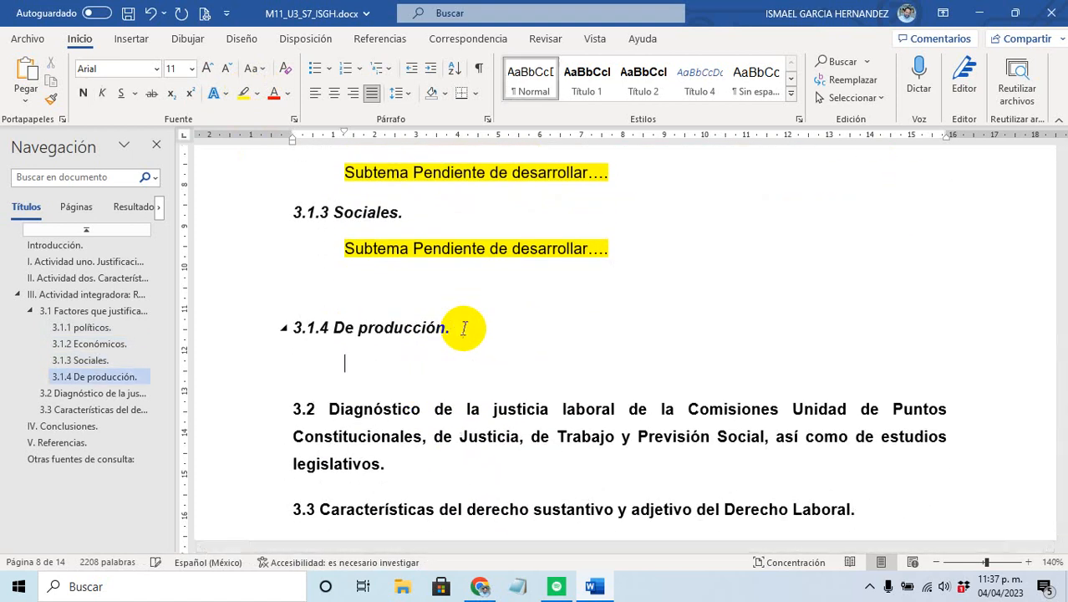
{"action": "key", "text": "ctrl+v"}
{"action": "key", "text": "Delete"}
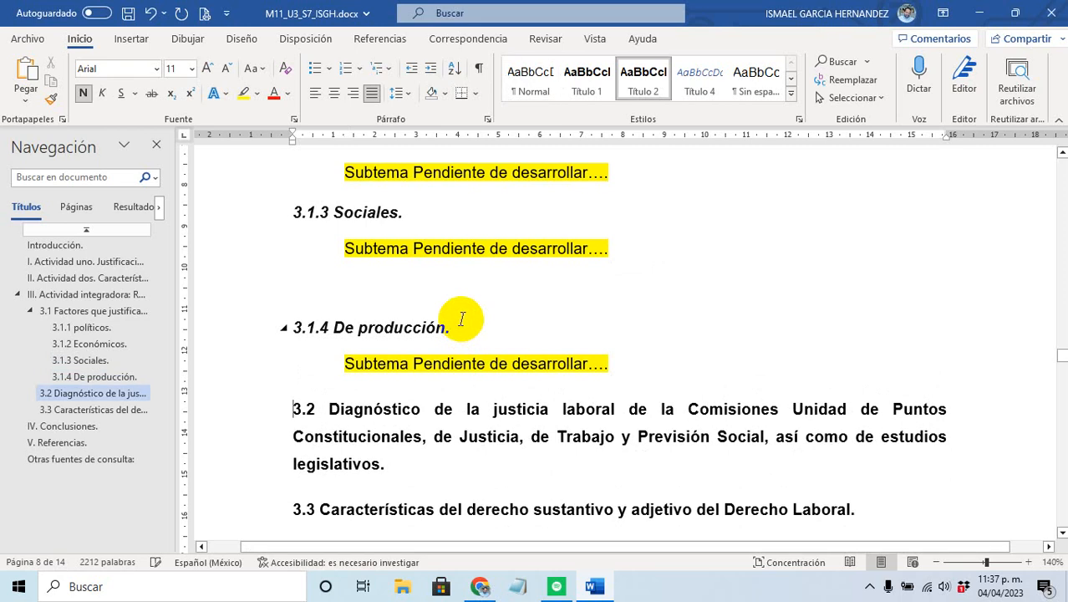
Step: Highlight the text of heading 3.2, from "Diagnóstico" to "legislativos.", in green
{"action": "scroll", "coordinate": [462, 318], "scroll_direction": "down", "scroll_amount": 3}
{"action": "left_click_drag", "start_coordinate": [388, 311], "coordinate": [335, 259]}
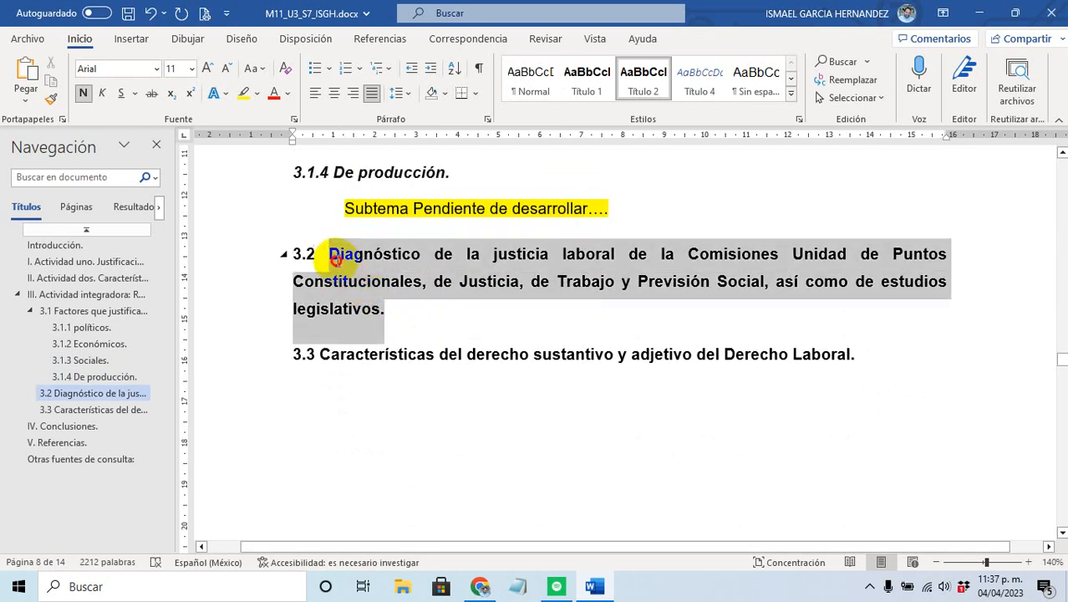
{"action": "left_click", "coordinate": [257, 93]}
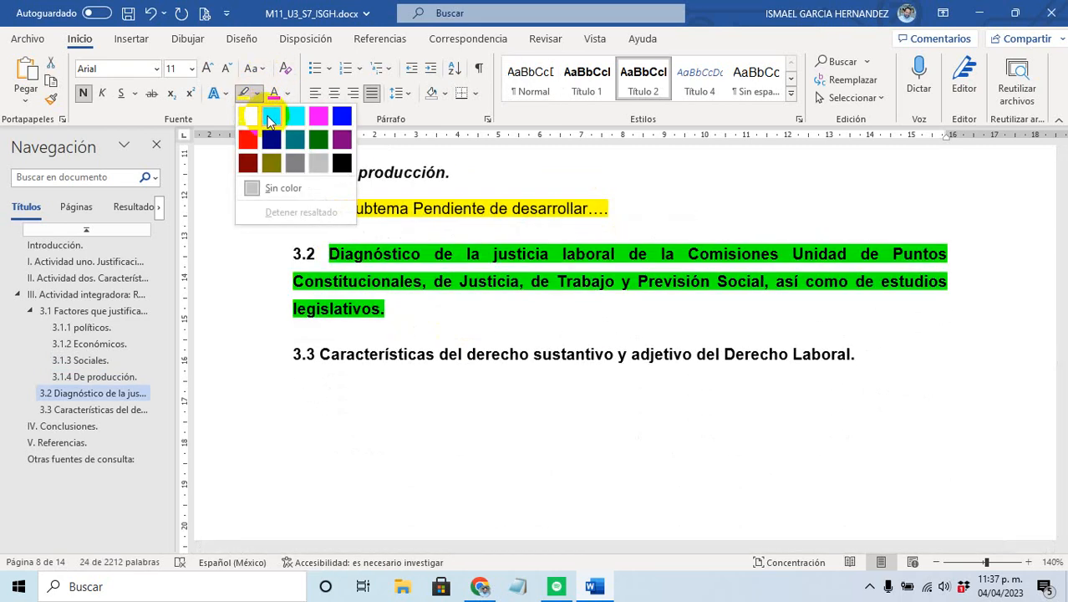
{"action": "left_click", "coordinate": [269, 118]}
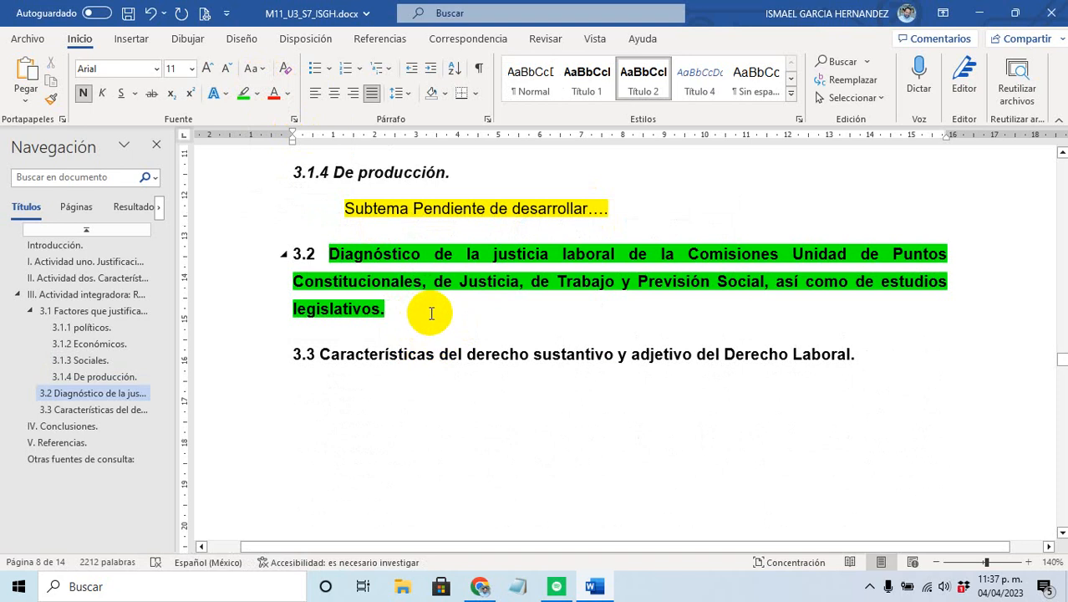
Step: Insert the copied yellow note beneath heading 3.2 and shorten it to "Pendiente de desarrollar…."
{"action": "key", "text": "Return"}
{"action": "key", "text": "ctrl+v"}
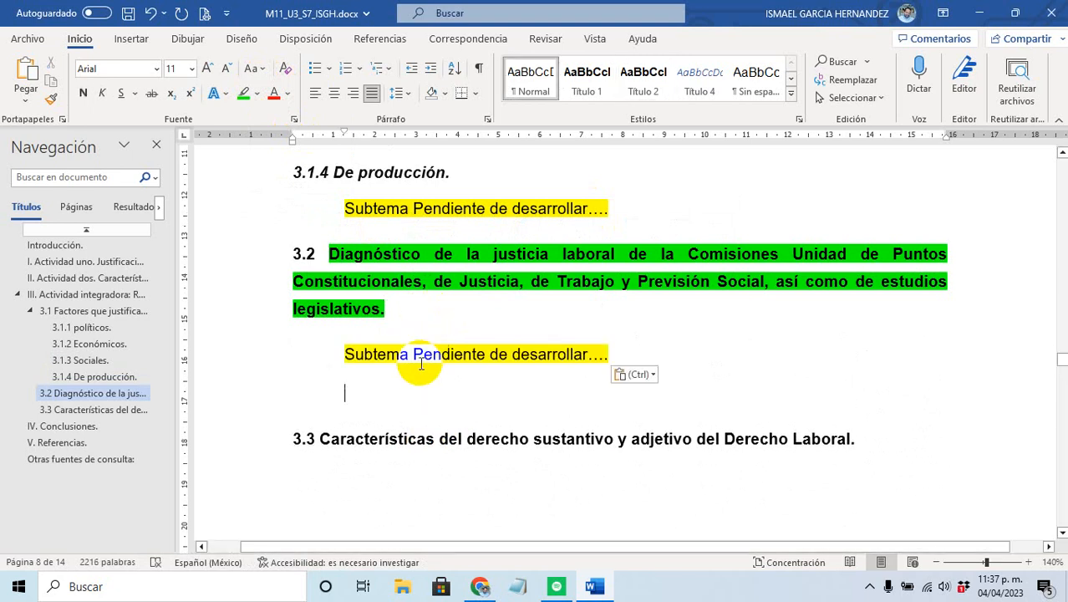
{"action": "left_click_drag", "start_coordinate": [413, 355], "coordinate": [344, 356]}
{"action": "key", "text": "Delete"}
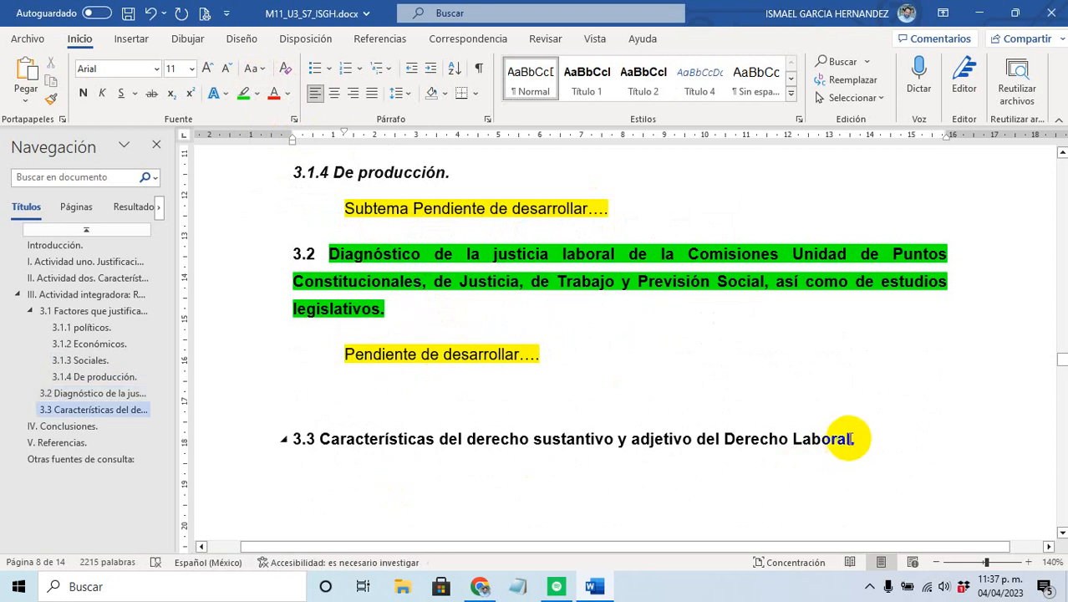
Step: Highlight heading 3.3 in green and add the yellow note "Subtema Pendiente de desarrollar…." beneath it
{"action": "left_click_drag", "start_coordinate": [853, 438], "coordinate": [244, 437]}
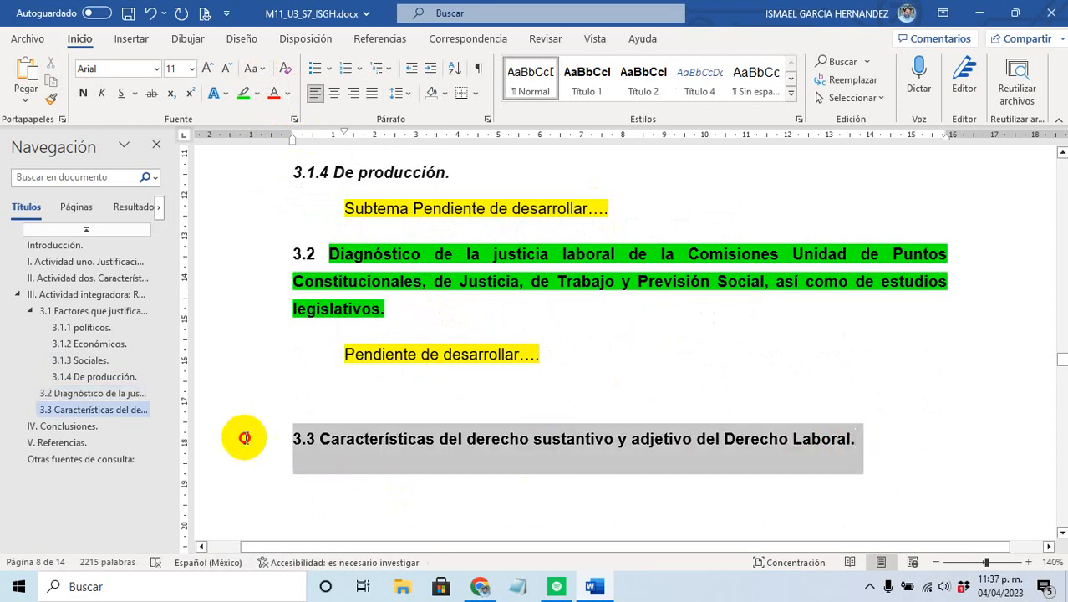
{"action": "left_click", "coordinate": [244, 92]}
{"action": "scroll", "coordinate": [400, 424], "scroll_direction": "down", "scroll_amount": 2}
{"action": "left_click", "coordinate": [415, 378]}
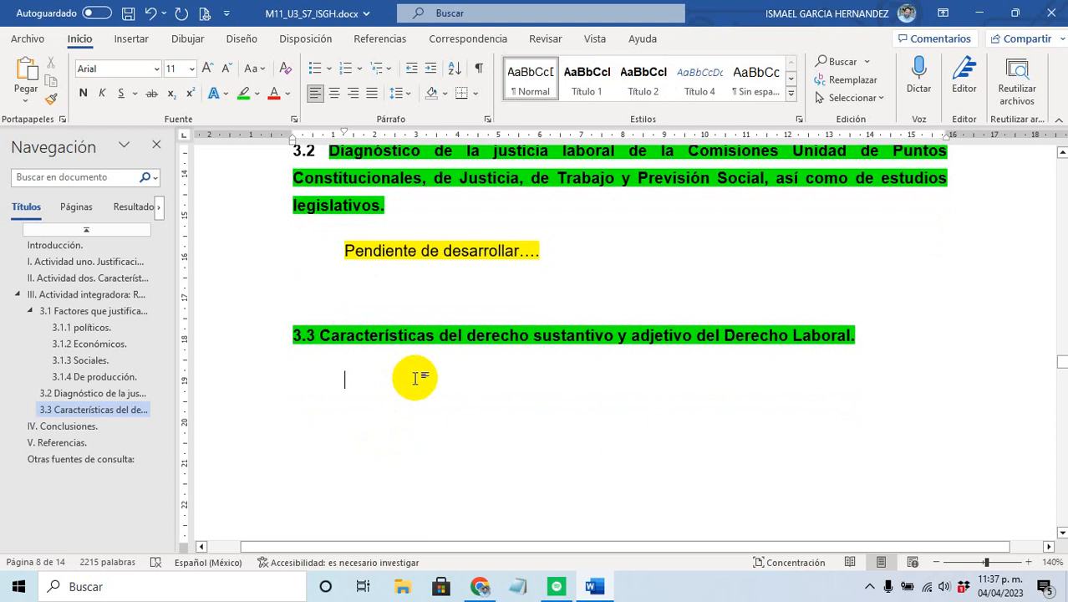
{"action": "type", "text": "Subtema Pendiente de desarrollar…."}
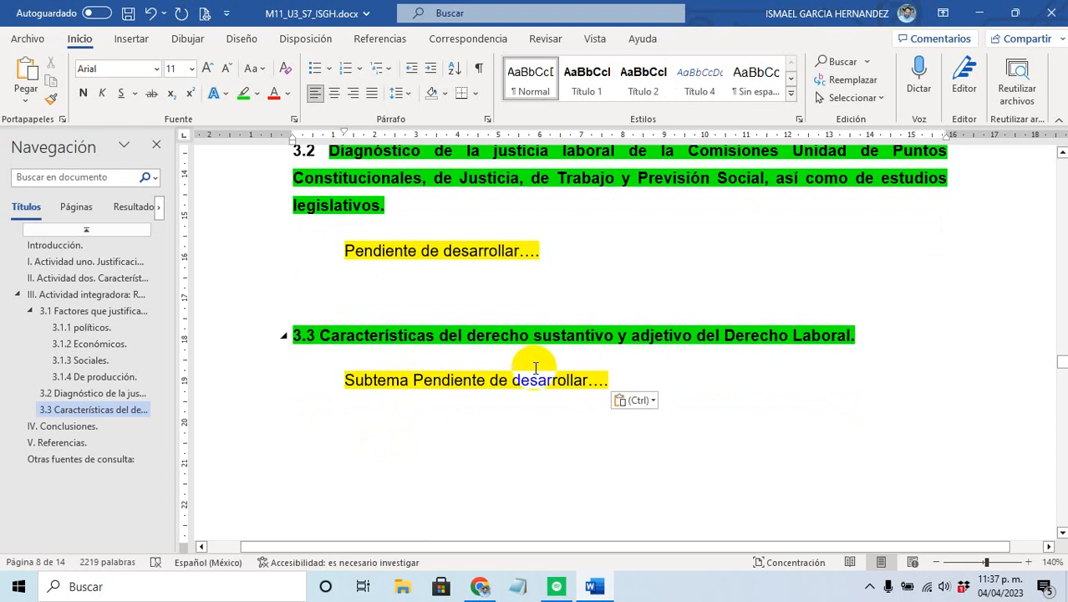
Step: Highlight the heading "IV. Conclusiones." in green
{"action": "scroll", "coordinate": [542, 367], "scroll_direction": "down", "scroll_amount": 4}
{"action": "scroll", "coordinate": [528, 371], "scroll_direction": "down", "scroll_amount": 5}
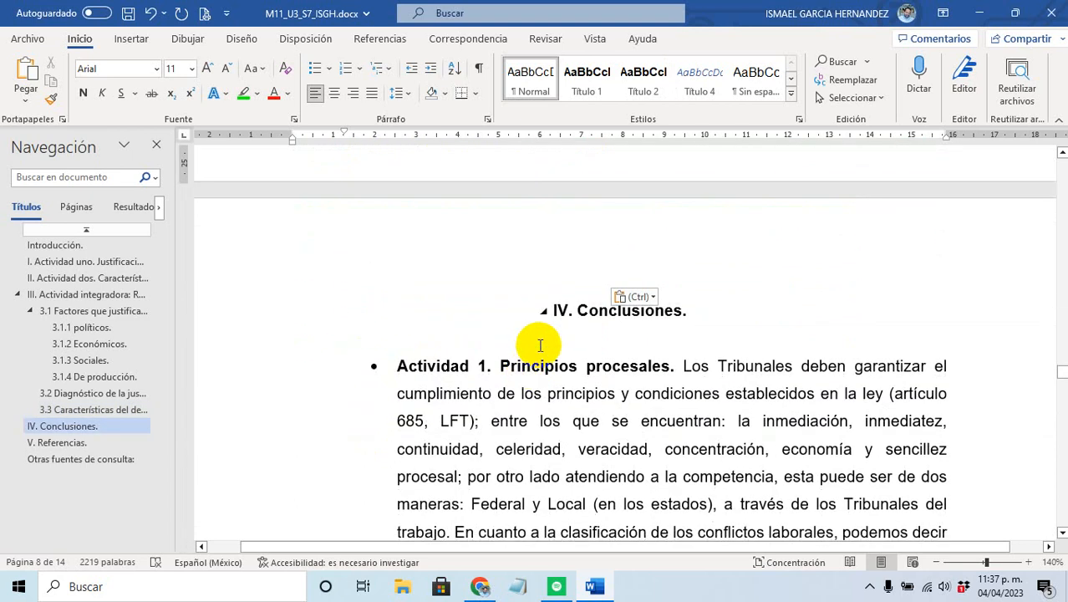
{"action": "scroll", "coordinate": [540, 345], "scroll_direction": "up", "scroll_amount": 1}
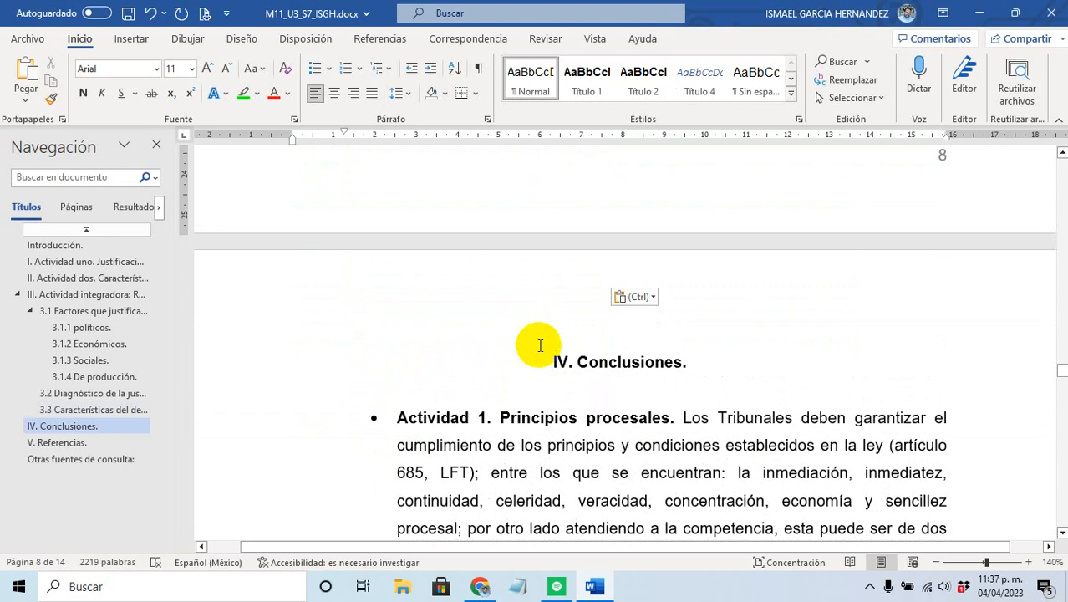
{"action": "mouse_move", "coordinate": [688, 363]}
{"action": "left_mouse_down"}
{"action": "mouse_move", "coordinate": [582, 370]}
{"action": "mouse_move", "coordinate": [552, 362]}
{"action": "left_mouse_up"}
{"action": "left_click", "coordinate": [257, 92]}
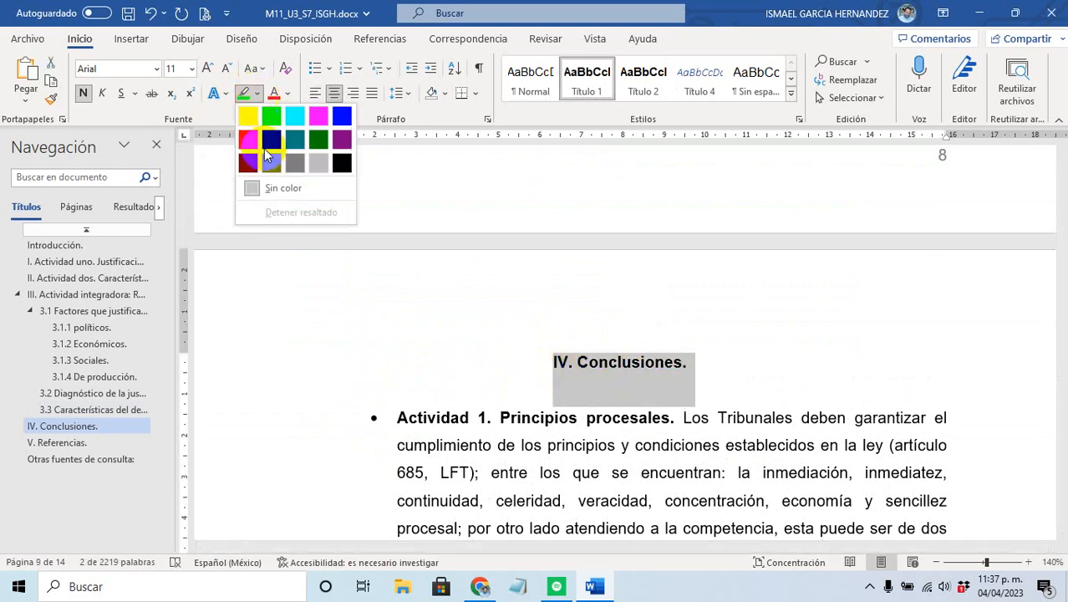
{"action": "left_click", "coordinate": [271, 117]}
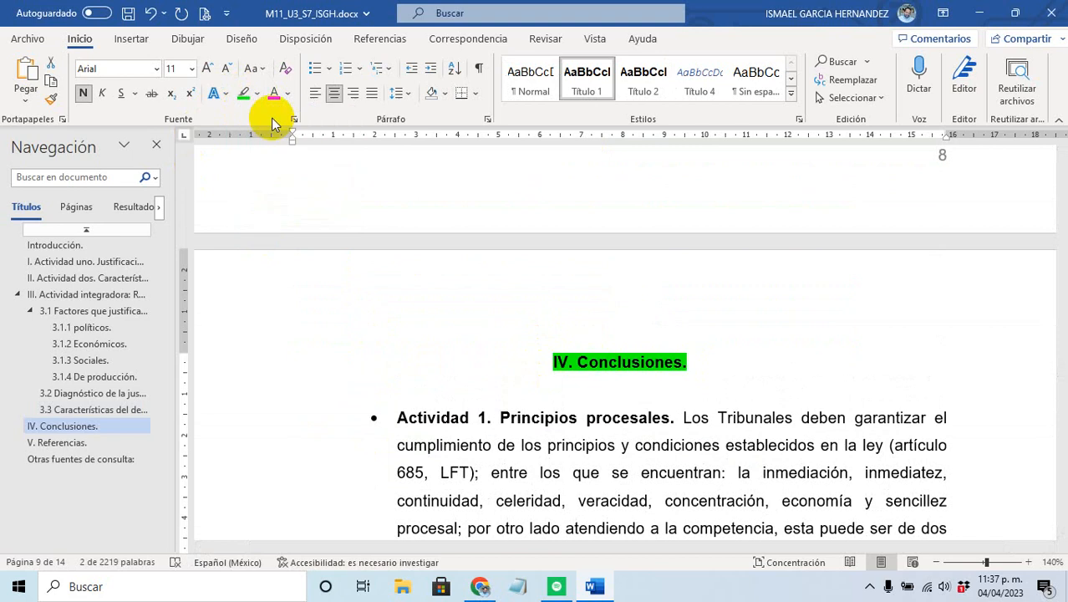
{"action": "left_click", "coordinate": [431, 427]}
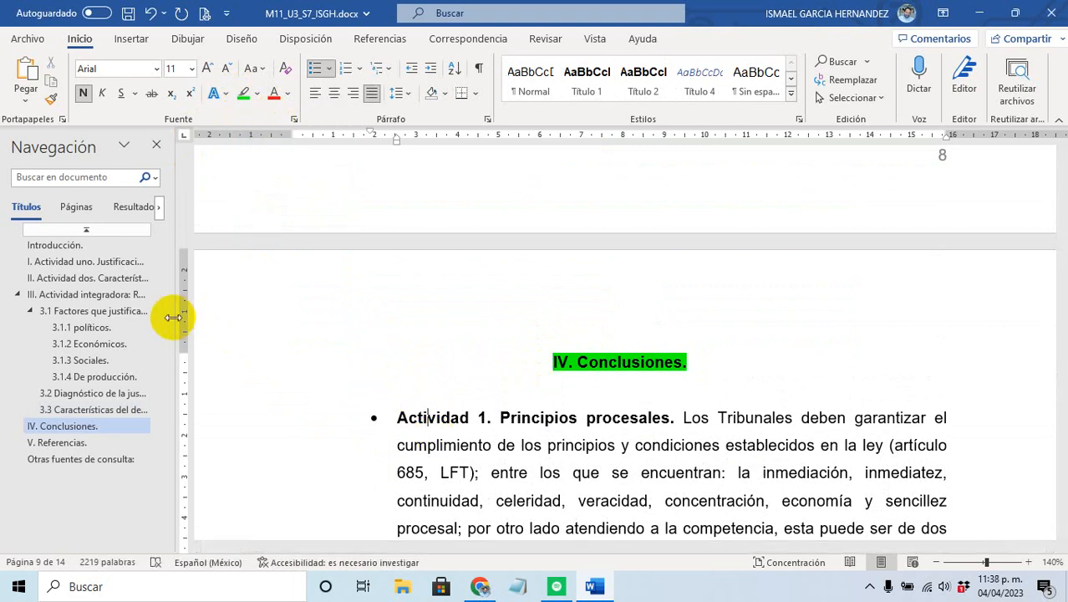
Step: Retitle the Actividad 1 conclusion as "Justificación de los sistemas de justicia laboral", consulting the full outline headings, and highlight its title in green
{"action": "left_click_drag", "start_coordinate": [172, 318], "coordinate": [310, 355]}
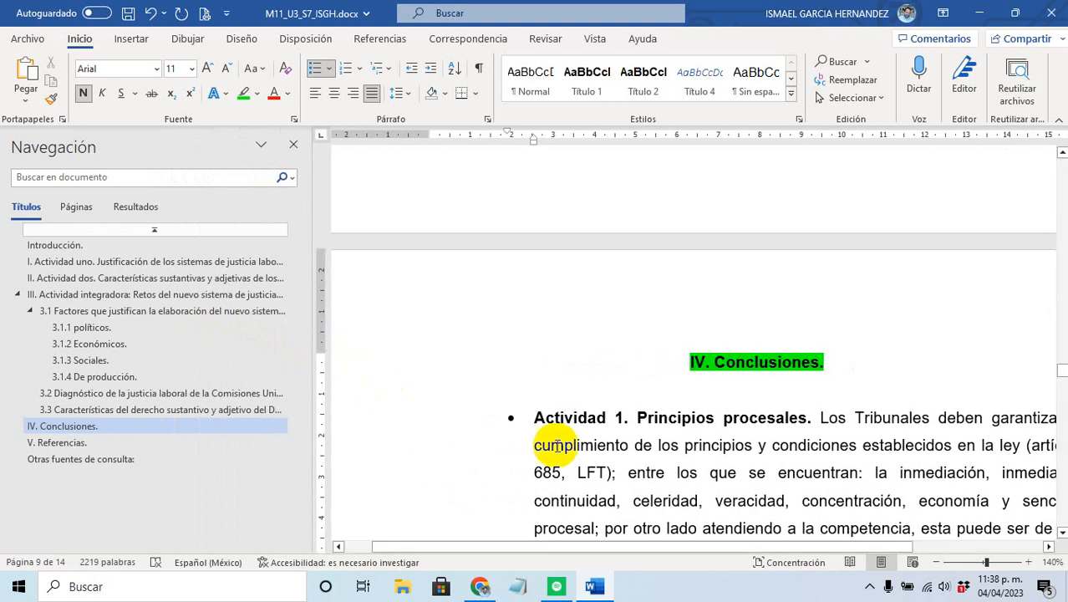
{"action": "left_click", "coordinate": [668, 417]}
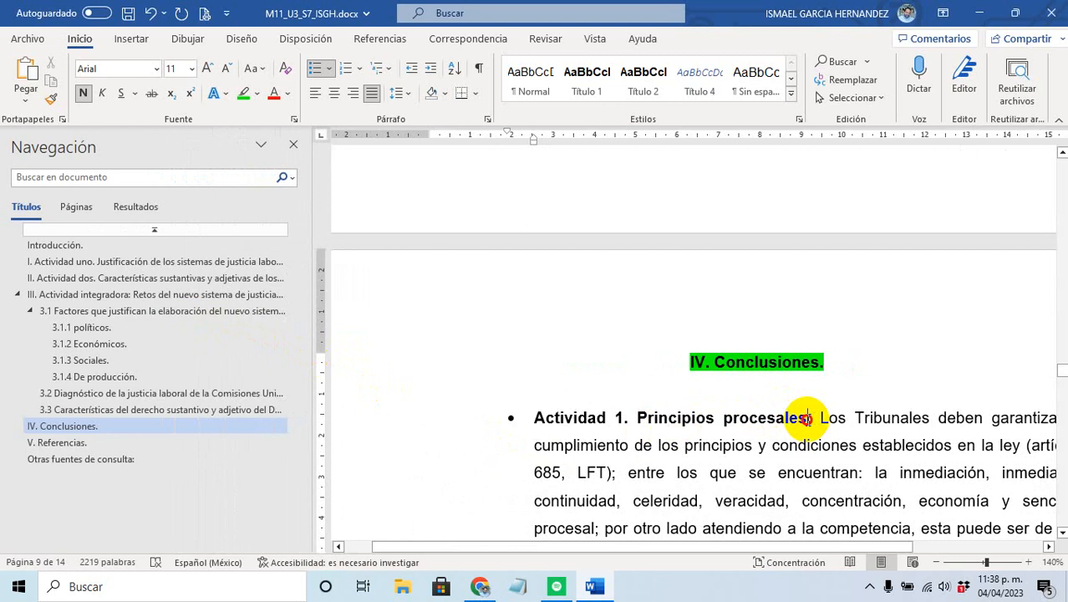
{"action": "left_click_drag", "start_coordinate": [807, 418], "coordinate": [639, 417]}
{"action": "type", "text": "Jus"}
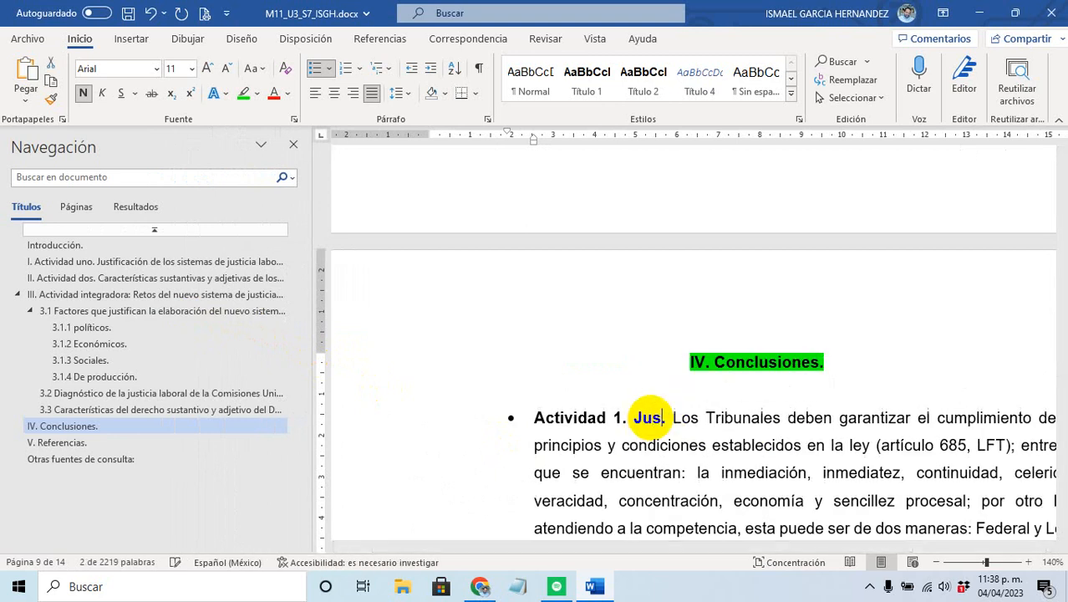
{"action": "type", "text": "tificaci"}
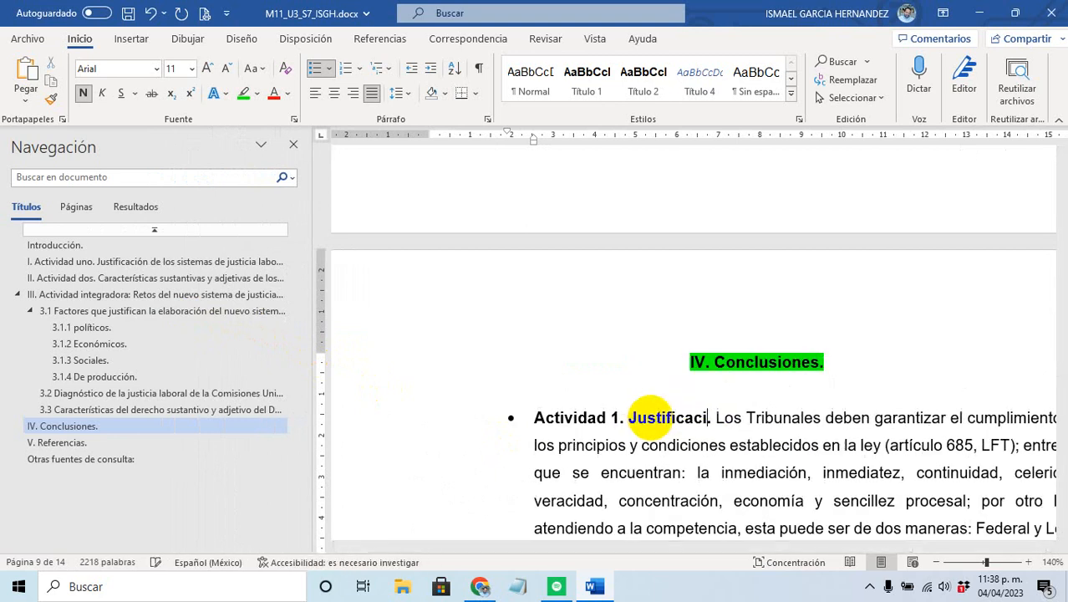
{"action": "type", "text": "ón de los"}
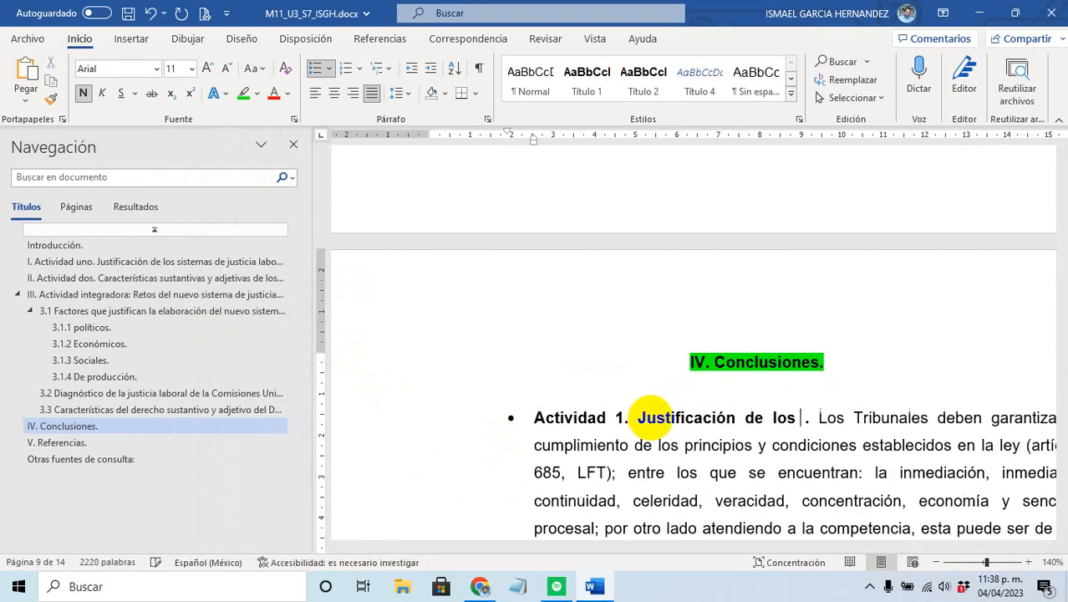
{"action": "type", "text": " siste"}
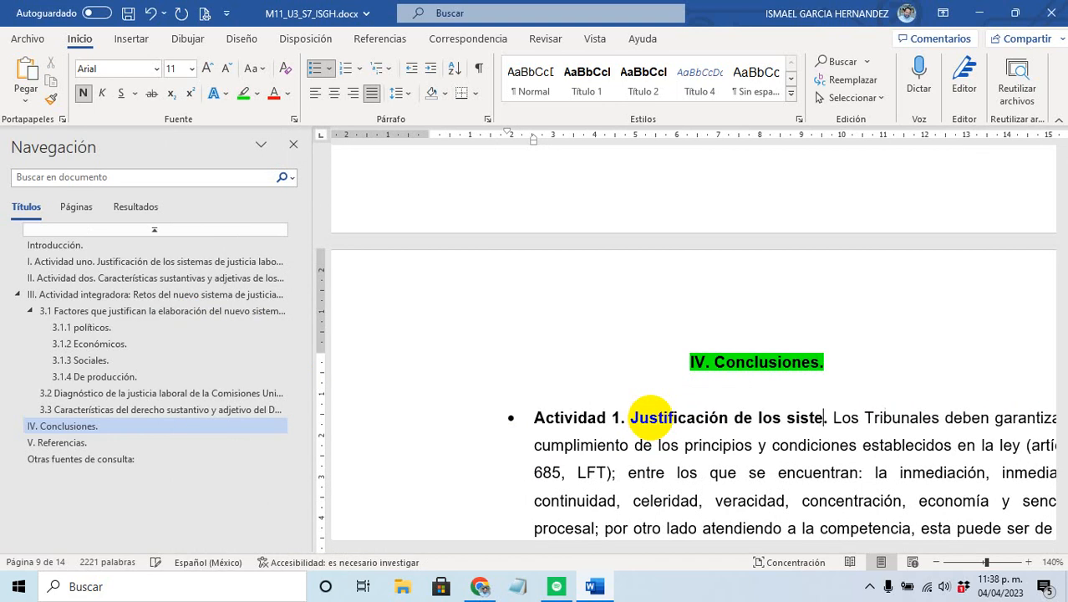
{"action": "type", "text": "mas"}
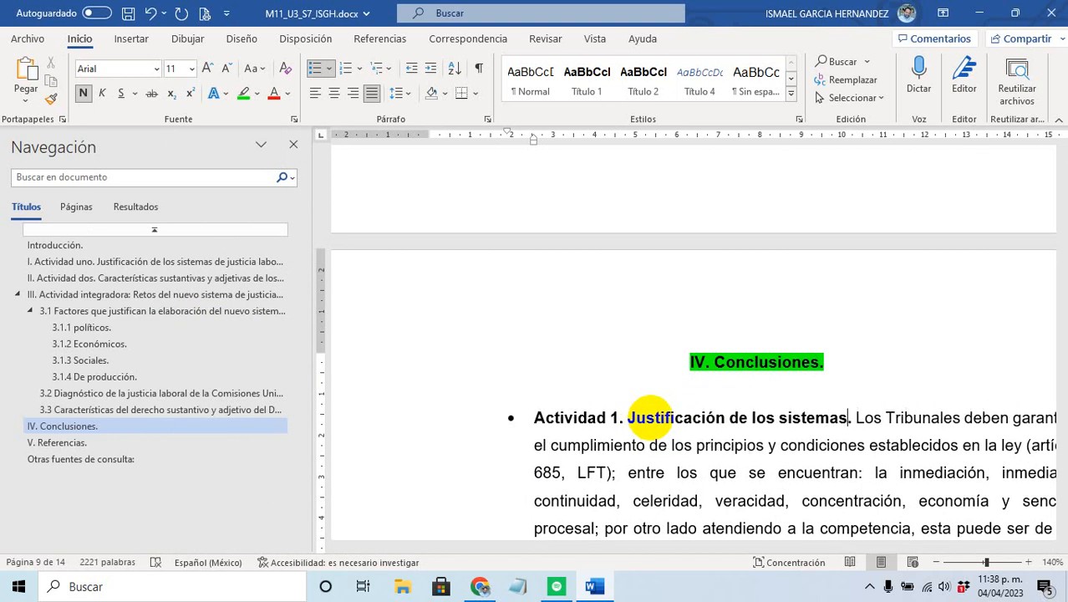
{"action": "type", "text": " de justicia "}
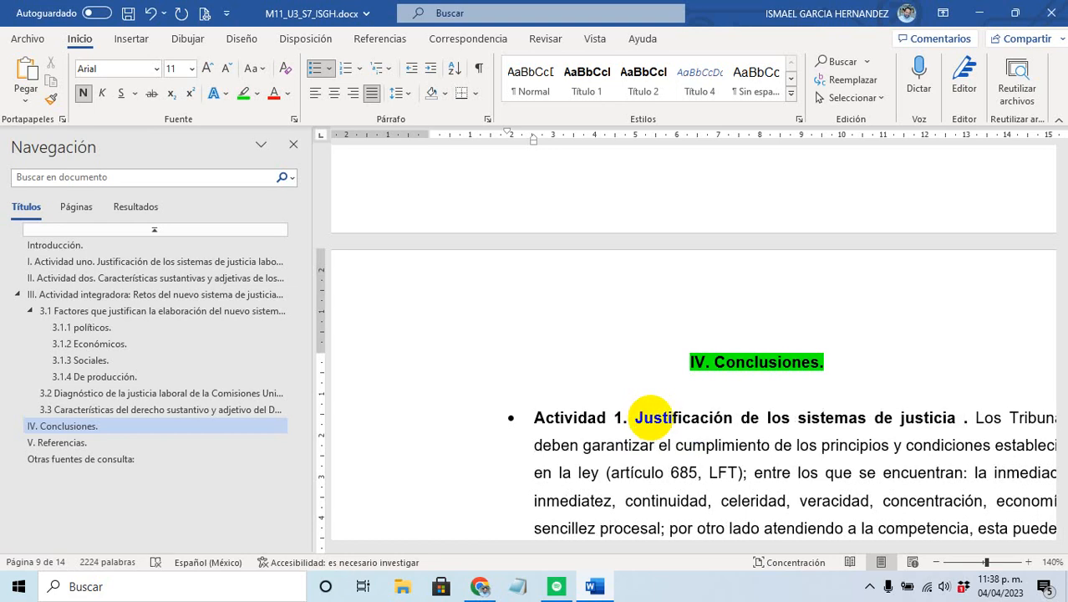
{"action": "type", "text": "laboral"}
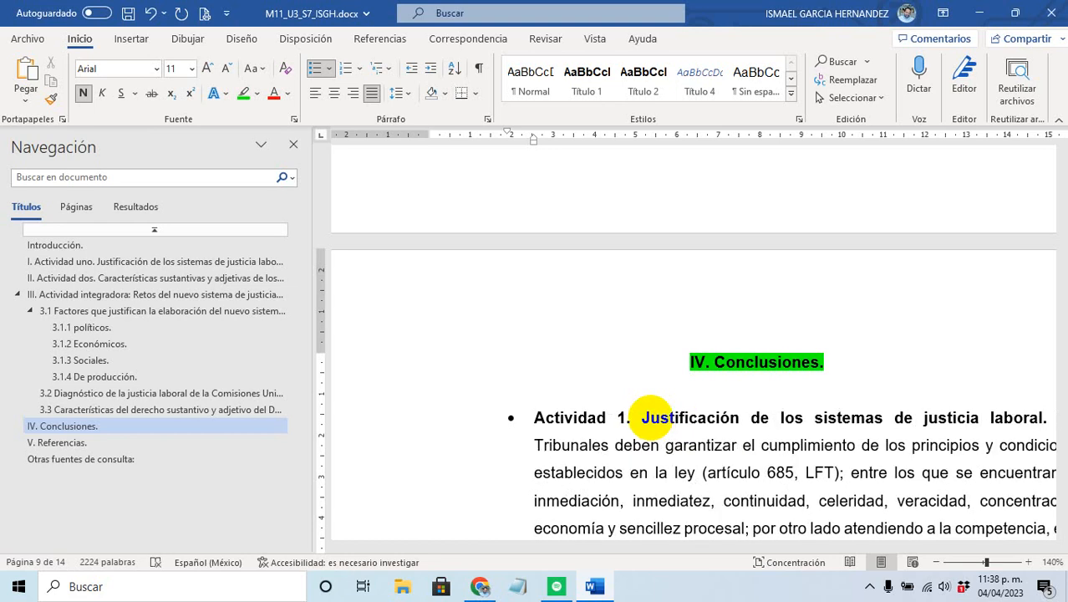
{"action": "left_click_drag", "start_coordinate": [1042, 416], "coordinate": [596, 415]}
{"action": "left_click", "coordinate": [243, 93]}
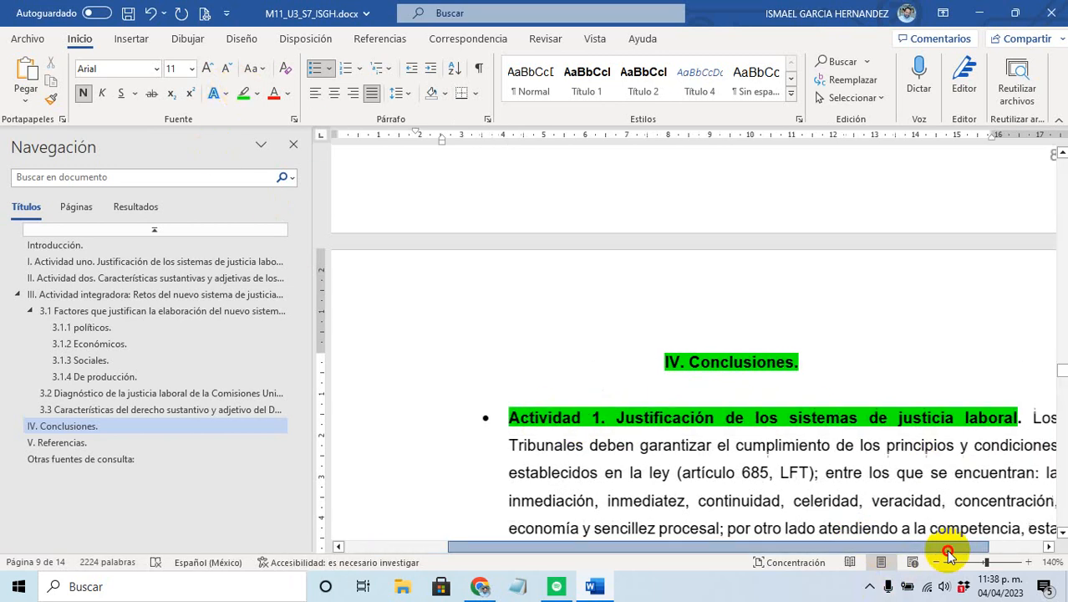
Step: Replace the text of the Actividad 1 conclusion with "Pendiente de concluir." and highlight that note in yellow
{"action": "left_click", "coordinate": [947, 549]}
{"action": "left_click_drag", "start_coordinate": [897, 445], "coordinate": [571, 458]}
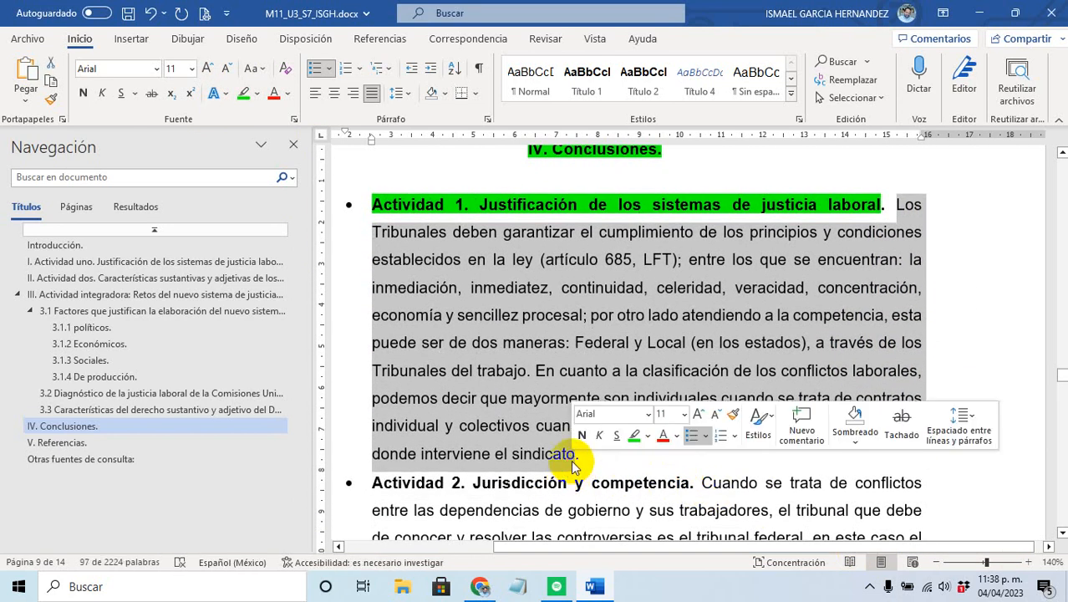
{"action": "type", "text": "Pend"}
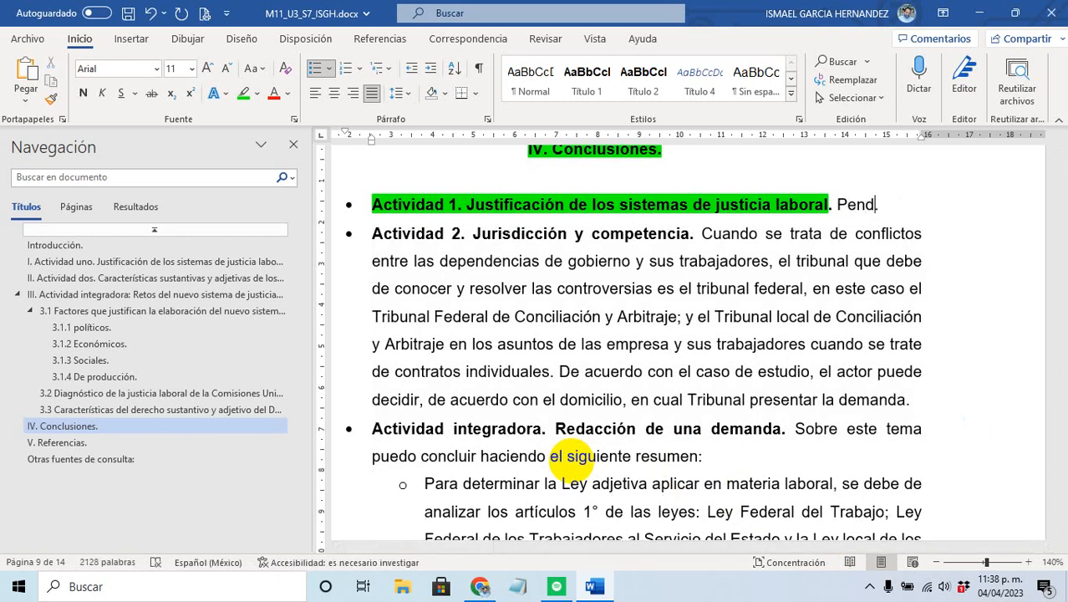
{"action": "type", "text": "iente de con"}
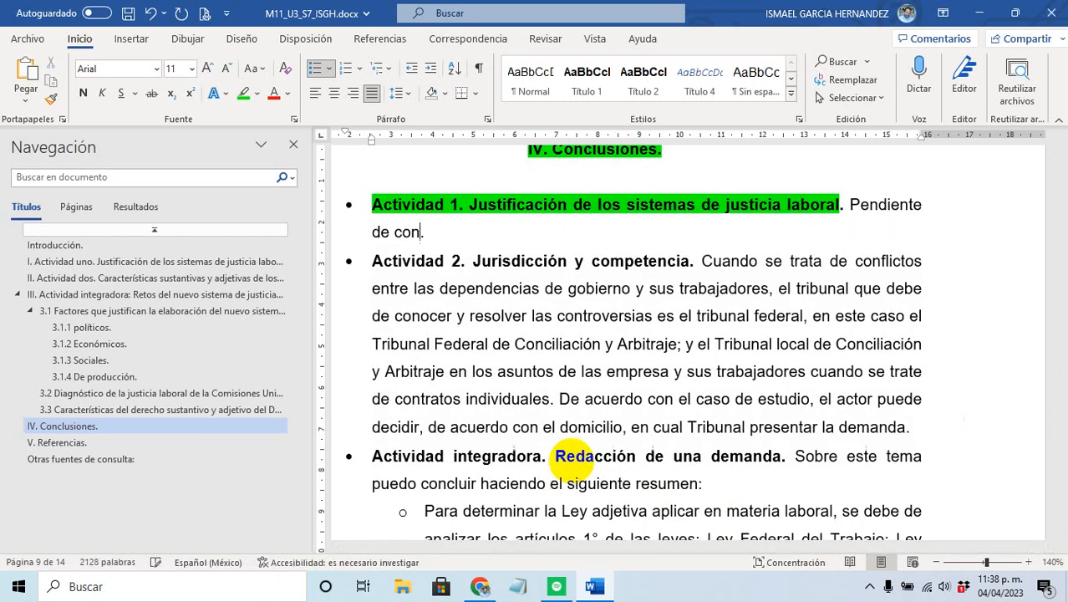
{"action": "type", "text": "cluir."}
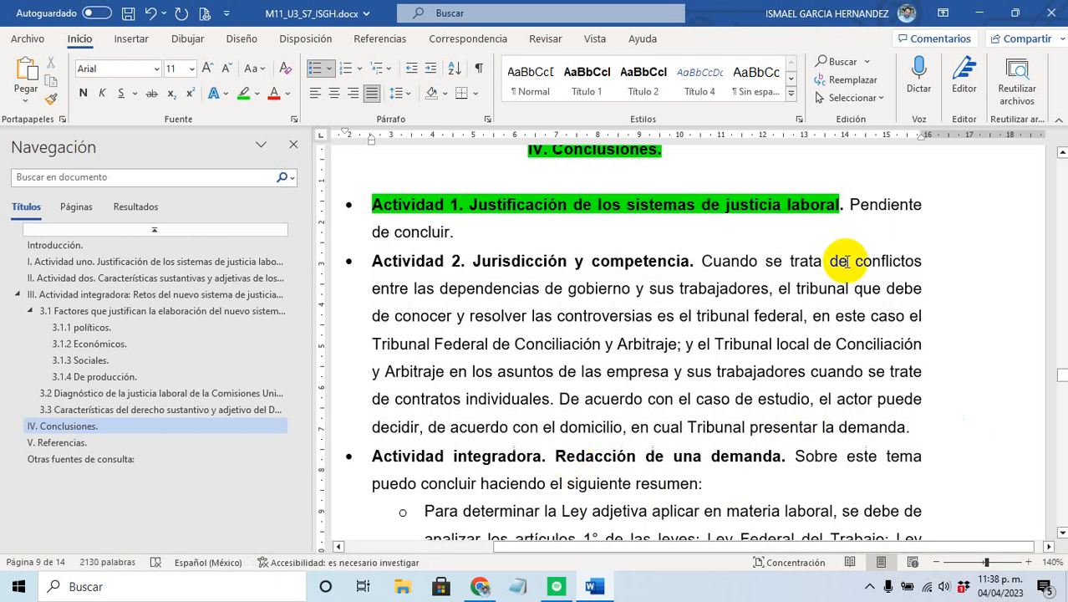
{"action": "left_click_drag", "start_coordinate": [849, 205], "coordinate": [761, 228]}
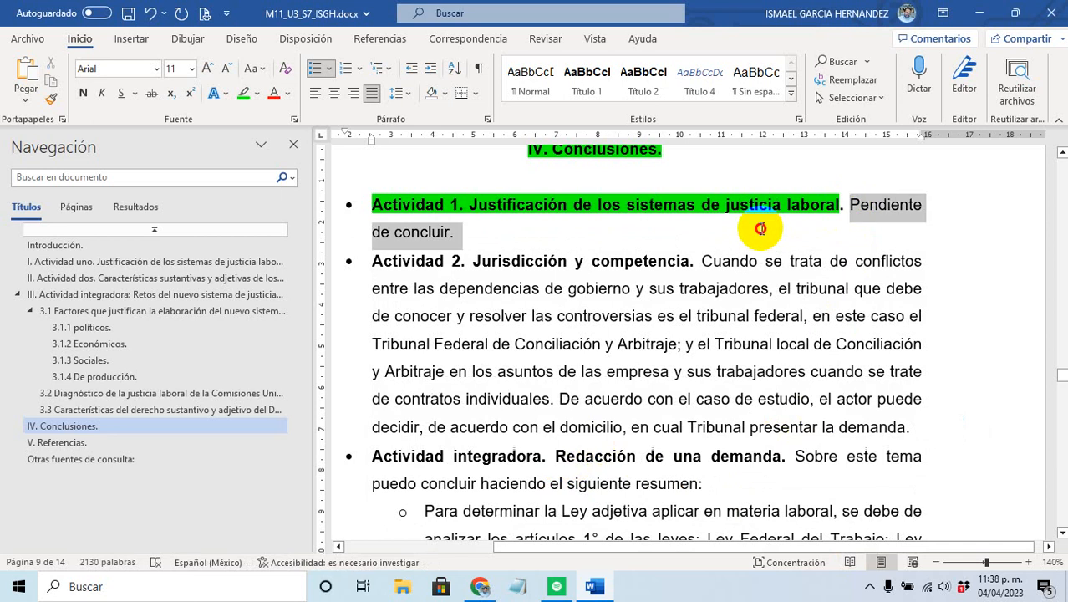
{"action": "left_click", "coordinate": [257, 93]}
{"action": "left_click", "coordinate": [253, 122]}
{"action": "left_click", "coordinate": [511, 316]}
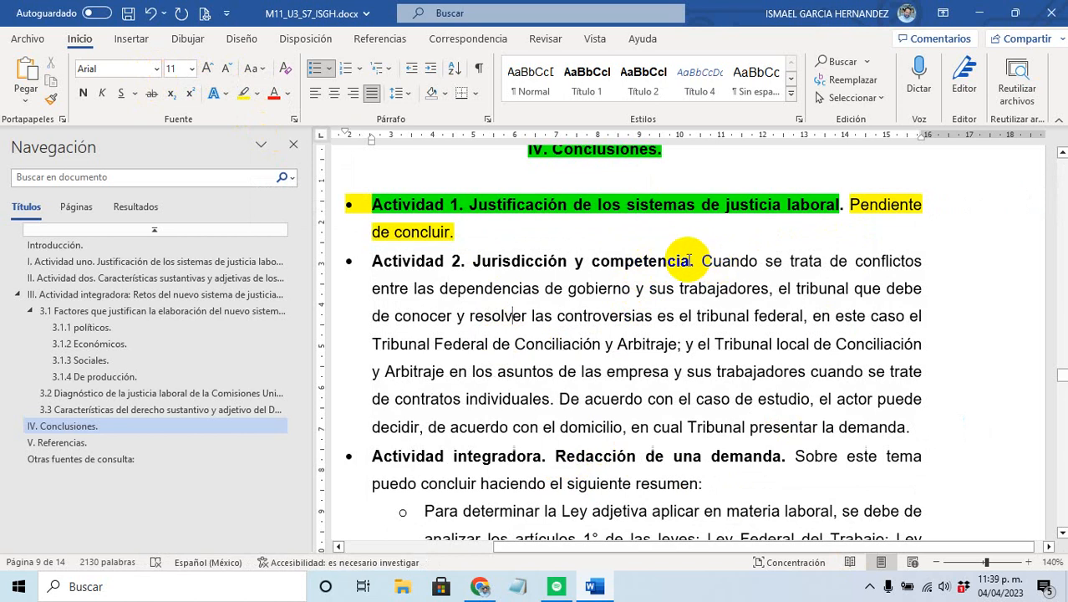
Step: Replace the Actividad 2 conclusion title "Jurisdicción y competencia." with "Retos del nuevo", and delete that replacement wording
{"action": "left_click_drag", "start_coordinate": [689, 261], "coordinate": [496, 263]}
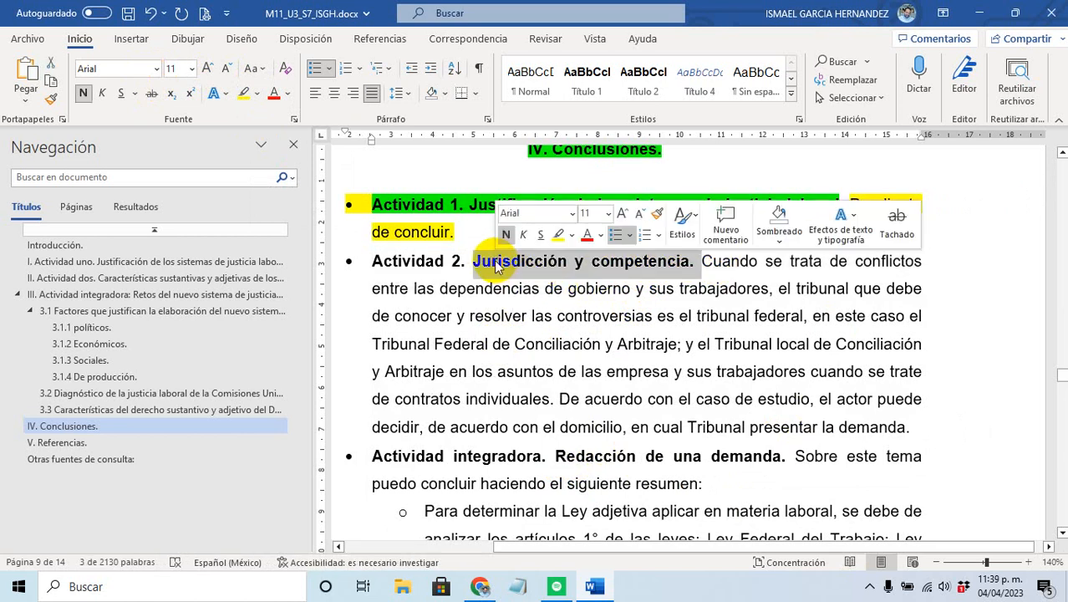
{"action": "type", "text": "Retos del n"}
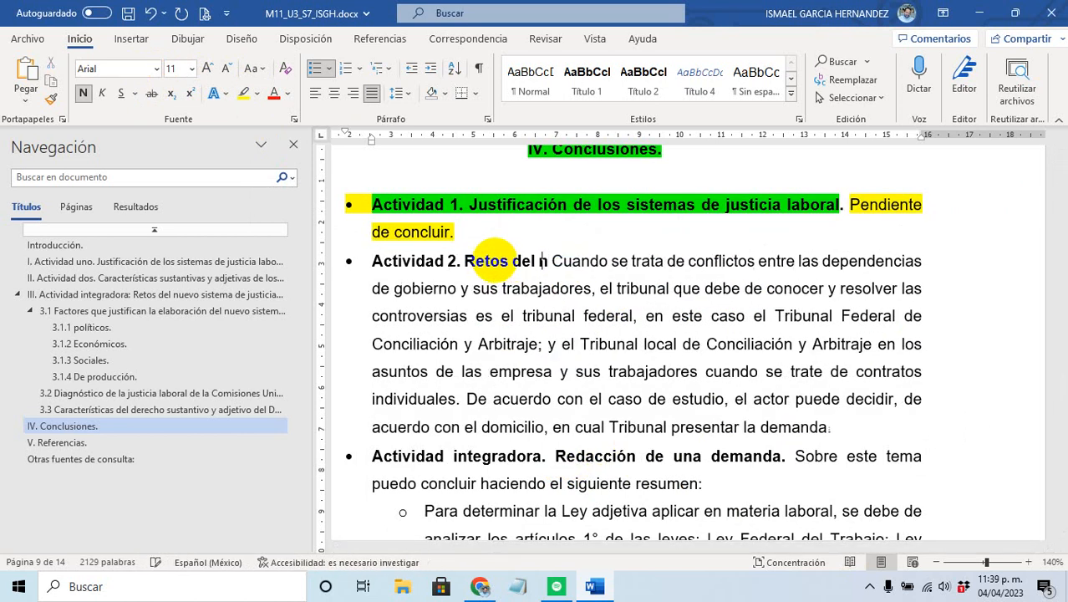
{"action": "type", "text": "uevo"}
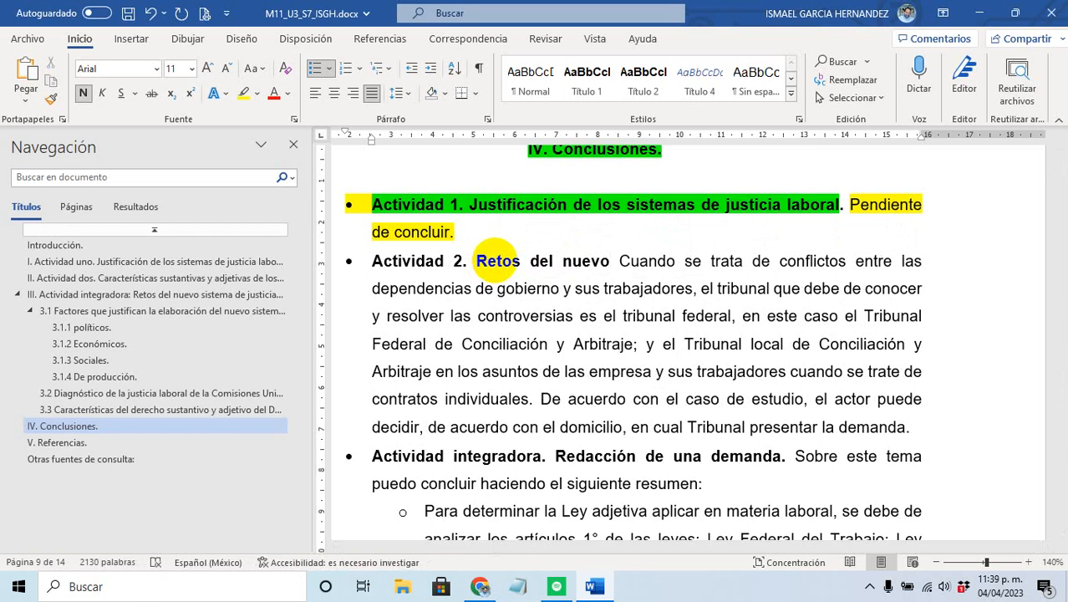
{"action": "key", "text": "BackSpace"}
{"action": "key", "text": "BackSpace"}
{"action": "key", "text": "BackSpace"}
{"action": "key", "text": "BackSpace"}
{"action": "key", "text": "BackSpace"}
{"action": "key", "text": "BackSpace"}
{"action": "key", "text": "BackSpace"}
{"action": "key", "text": "BackSpace"}
{"action": "key", "text": "BackSpace"}
{"action": "key", "text": "BackSpace"}
{"action": "key", "text": "BackSpace"}
{"action": "key", "text": "BackSpace"}
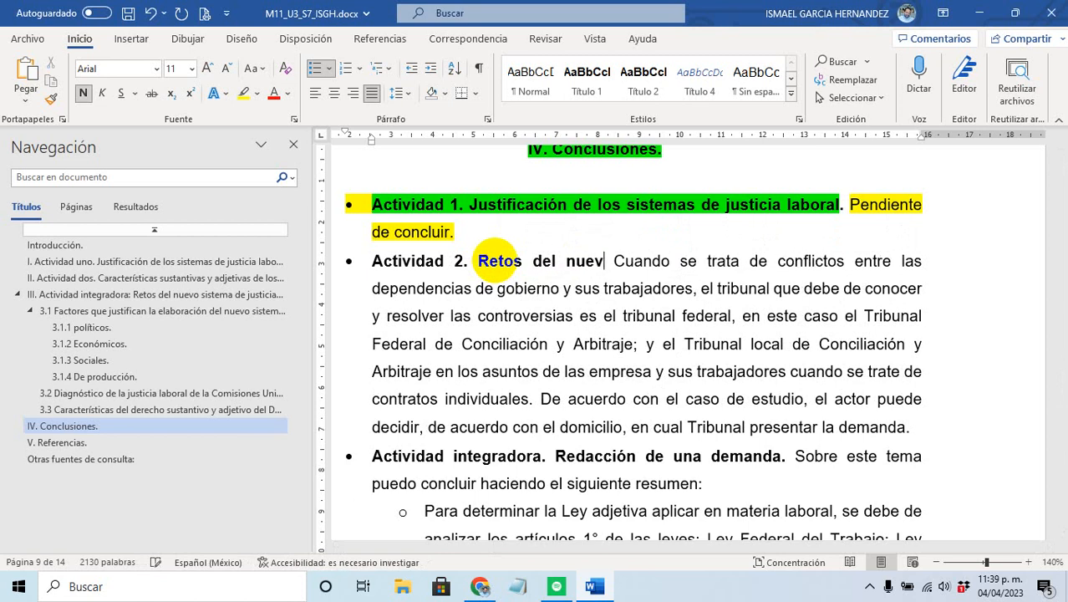
{"action": "key", "text": "BackSpace"}
{"action": "key", "text": "BackSpace"}
{"action": "key", "text": "BackSpace"}
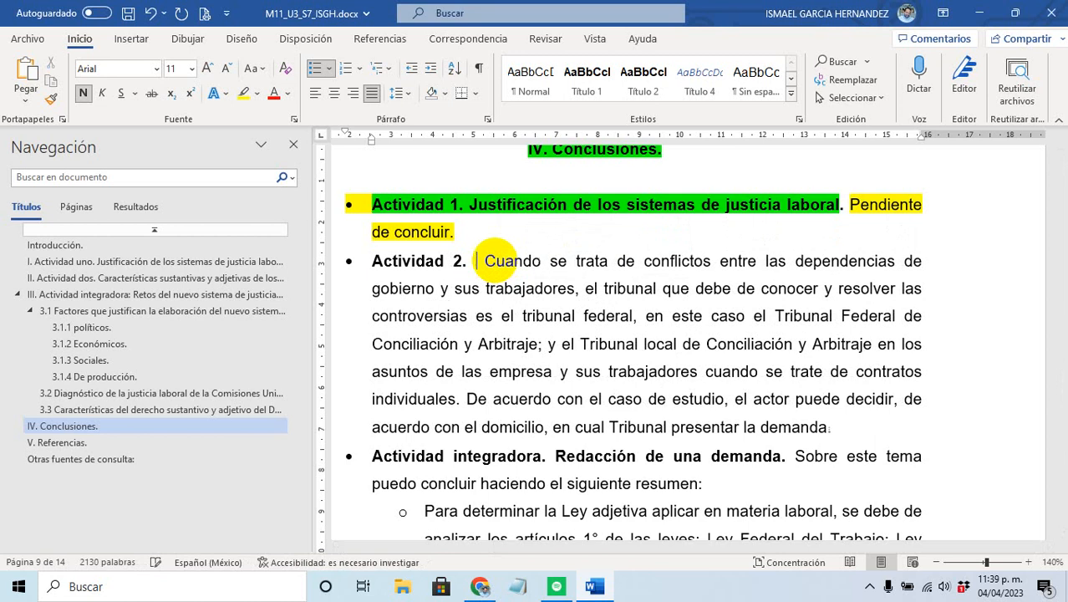
Step: Title the Actividad 2 conclusion "Caractéristas sustantiva y adjetivas de los sistemas de justicia laborales."
{"action": "type", "text": "Caract"}
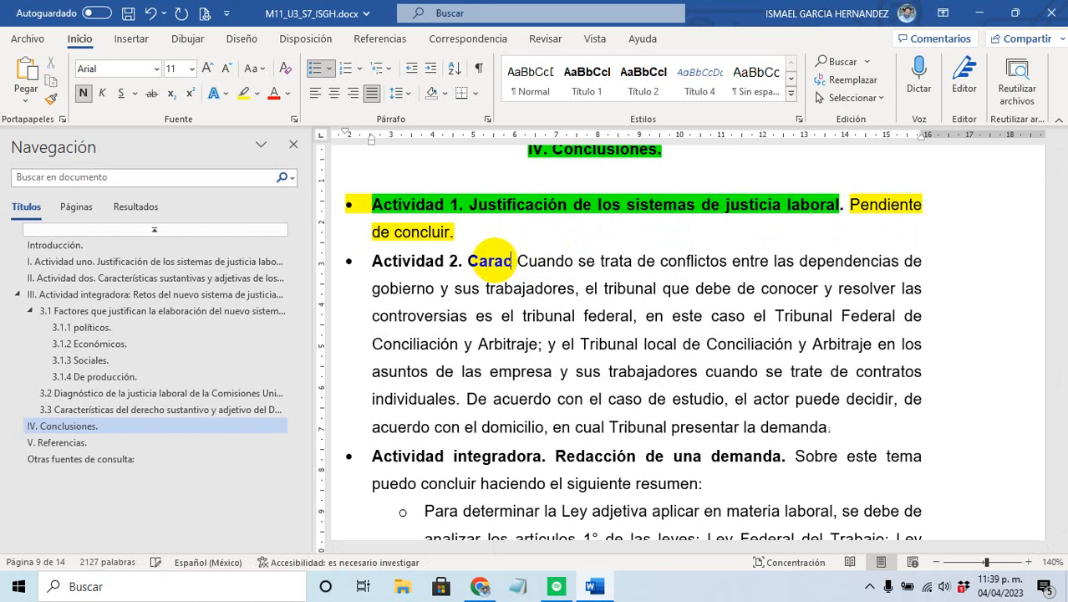
{"action": "type", "text": "érist"}
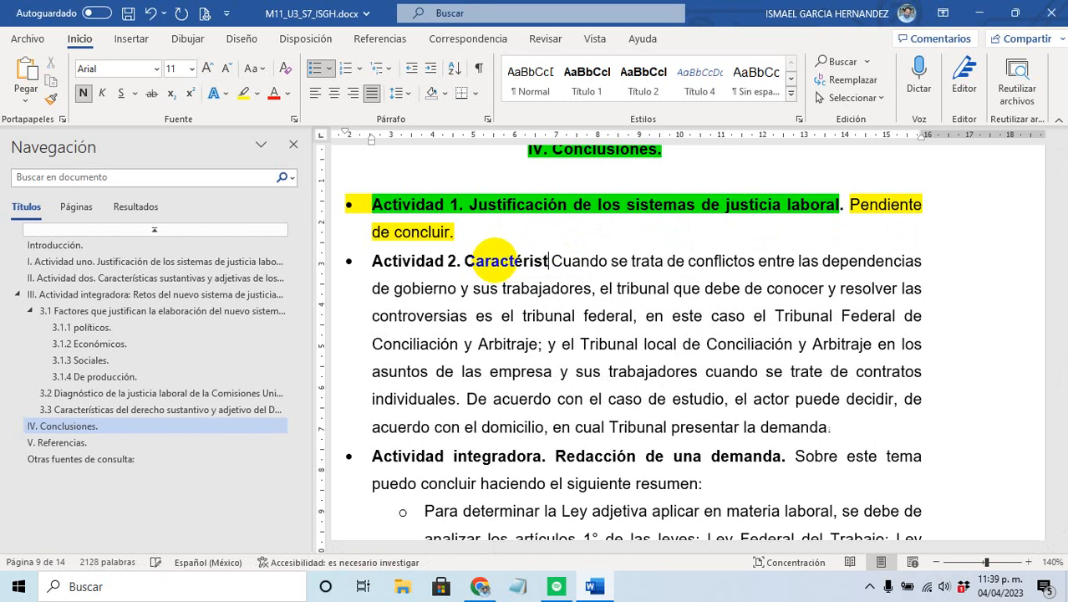
{"action": "type", "text": "as sus"}
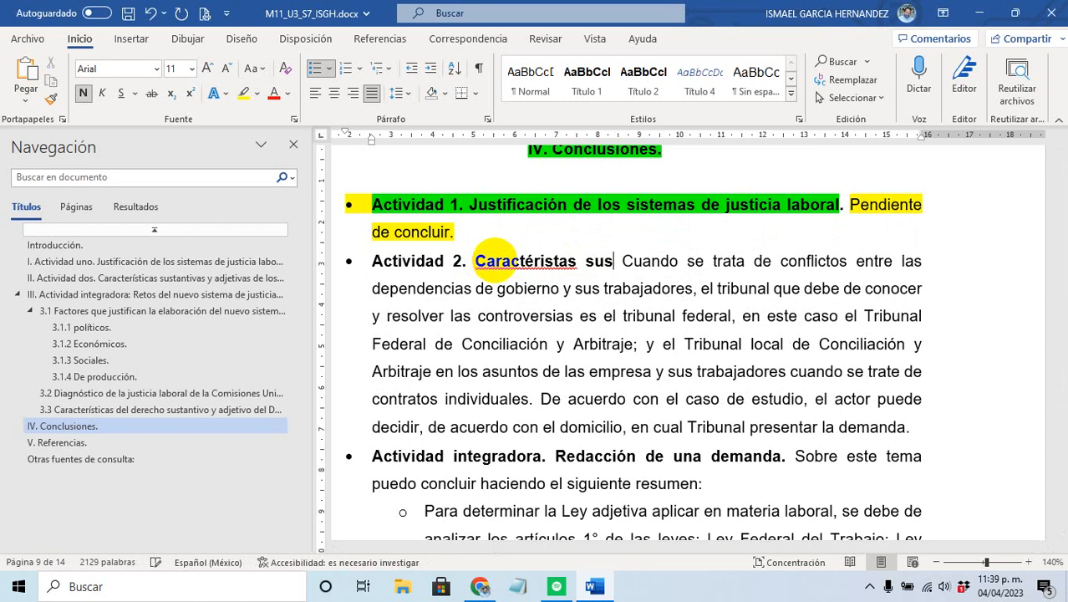
{"action": "type", "text": "tantiva y"}
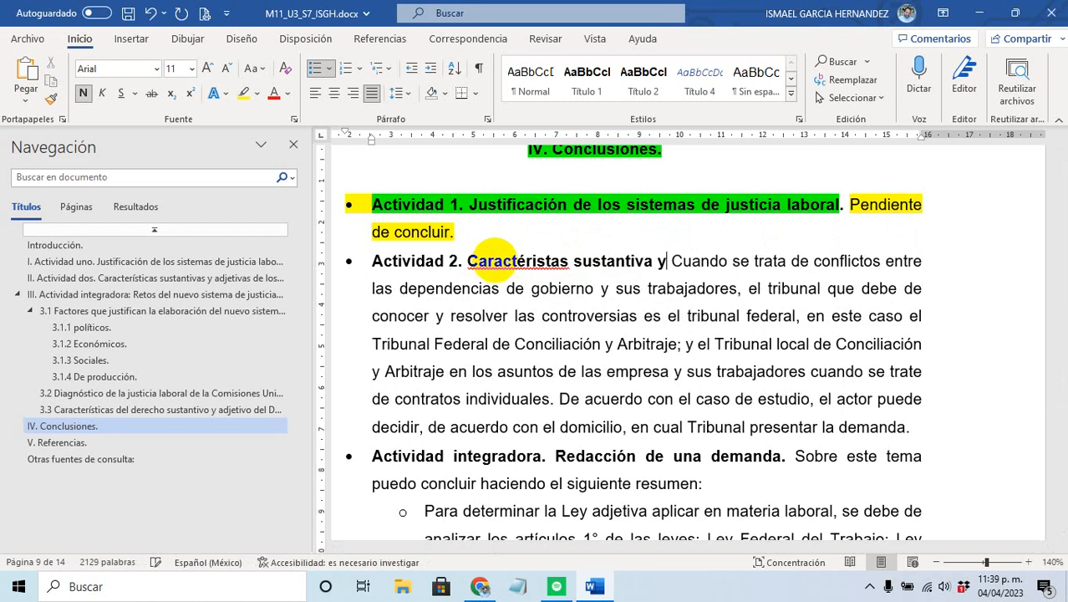
{"action": "type", "text": " adj"}
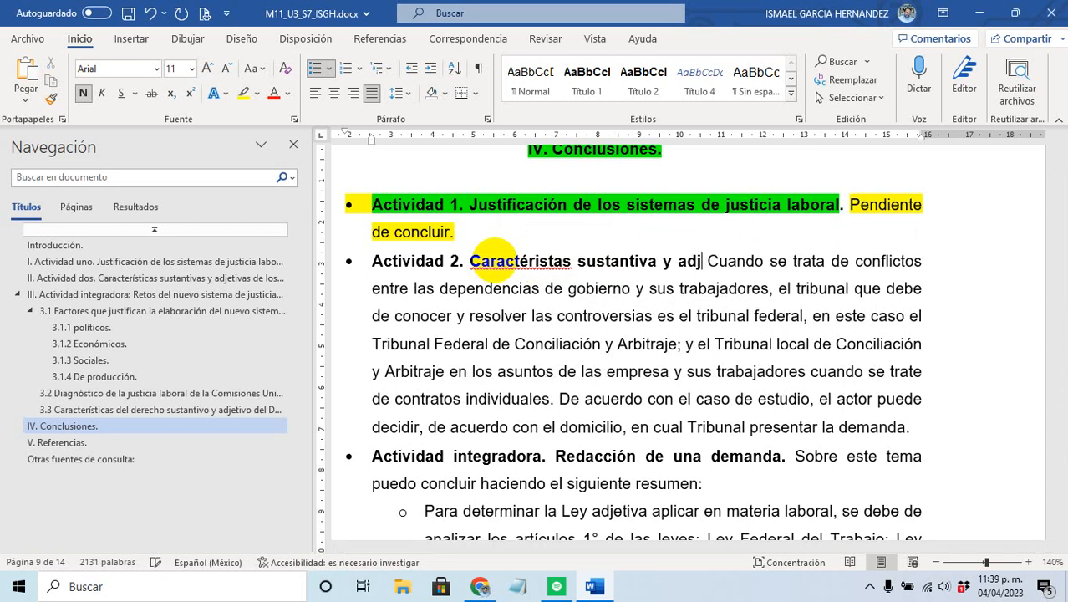
{"action": "type", "text": "etivas de los"}
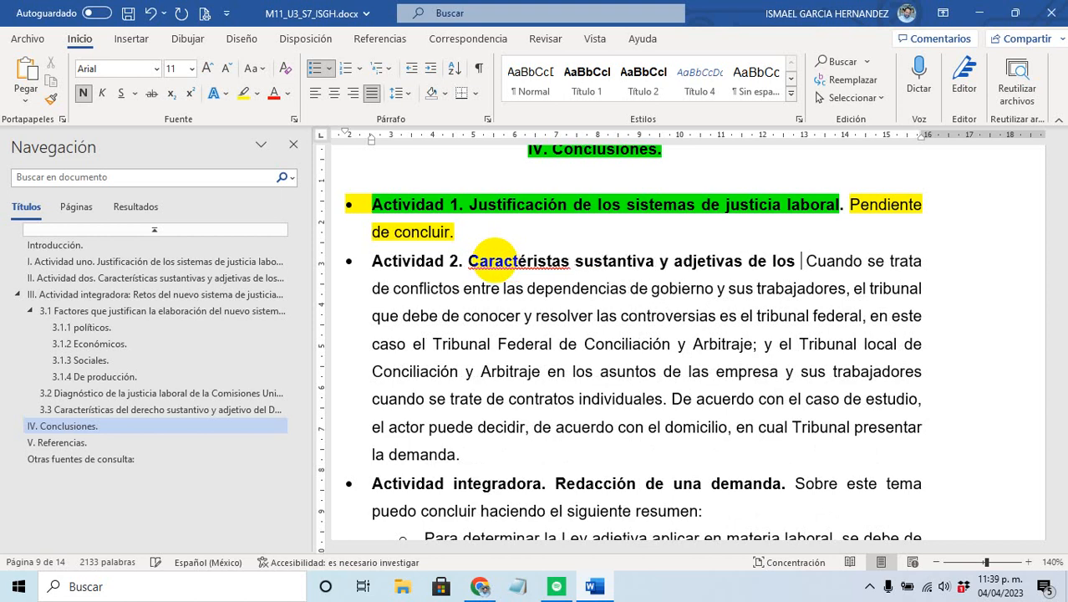
{"action": "left_click_drag", "start_coordinate": [306, 248], "coordinate": [278, 269]}
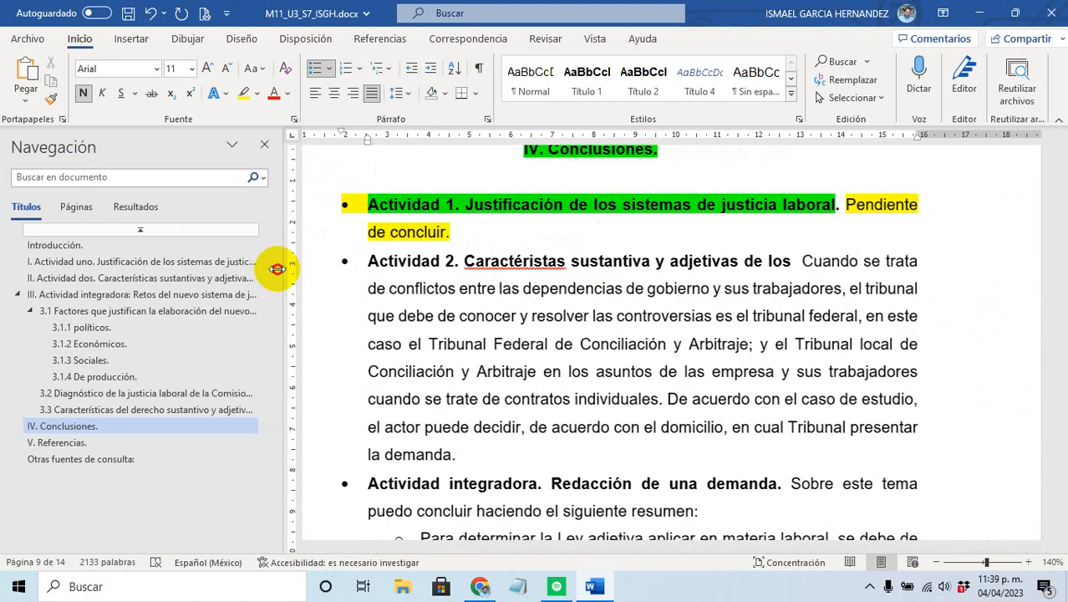
{"action": "left_click", "coordinate": [797, 266]}
{"action": "type", "text": "sistemas de"}
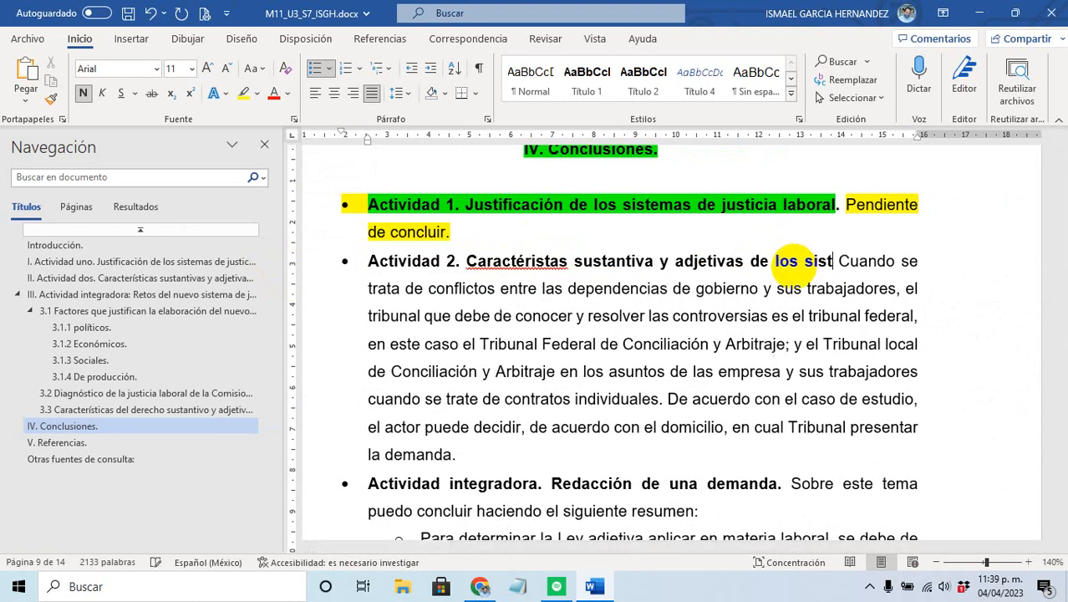
{"action": "type", "text": " jus"}
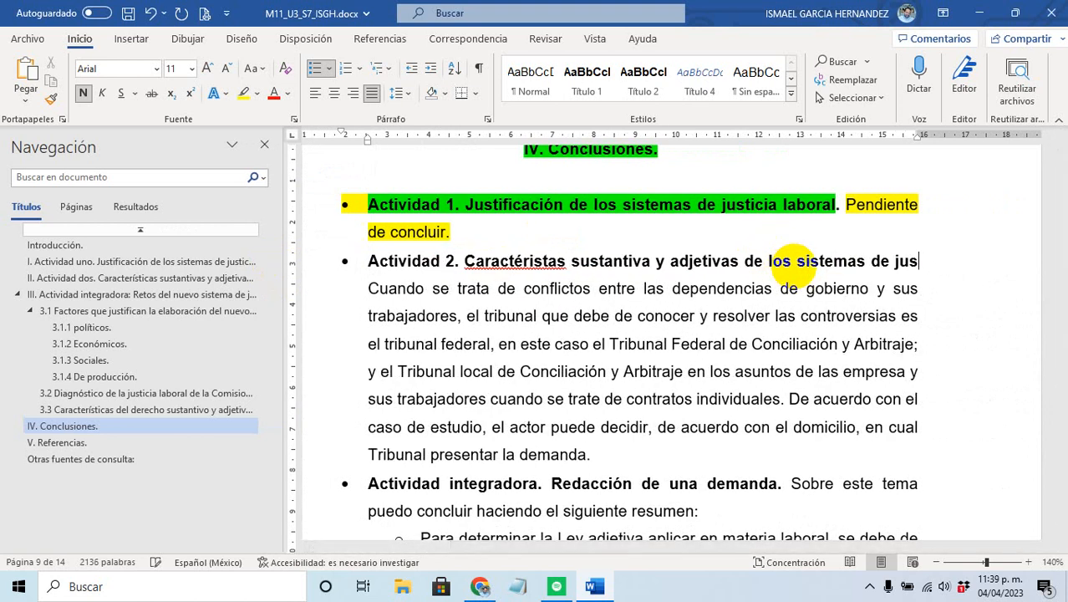
{"action": "type", "text": "ticia laborales. Cuando se trata de conflictos entre las dependencias de"}
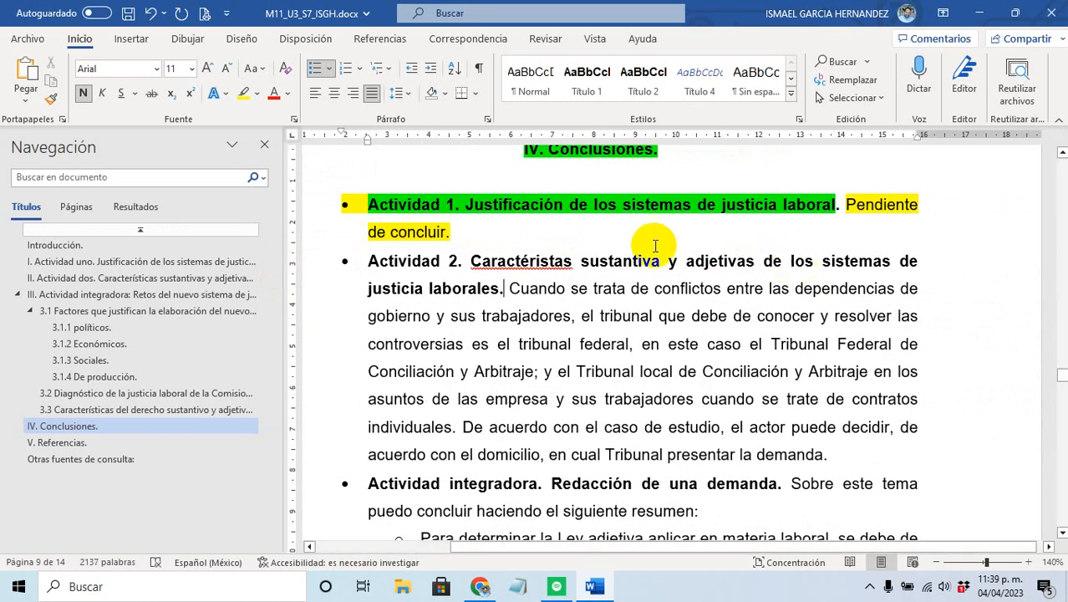
Step: Correct the misspelled first word of the Actividad 2 conclusion title to "Características"
{"action": "double_click", "coordinate": [509, 264]}
{"action": "right_click", "coordinate": [514, 265]}
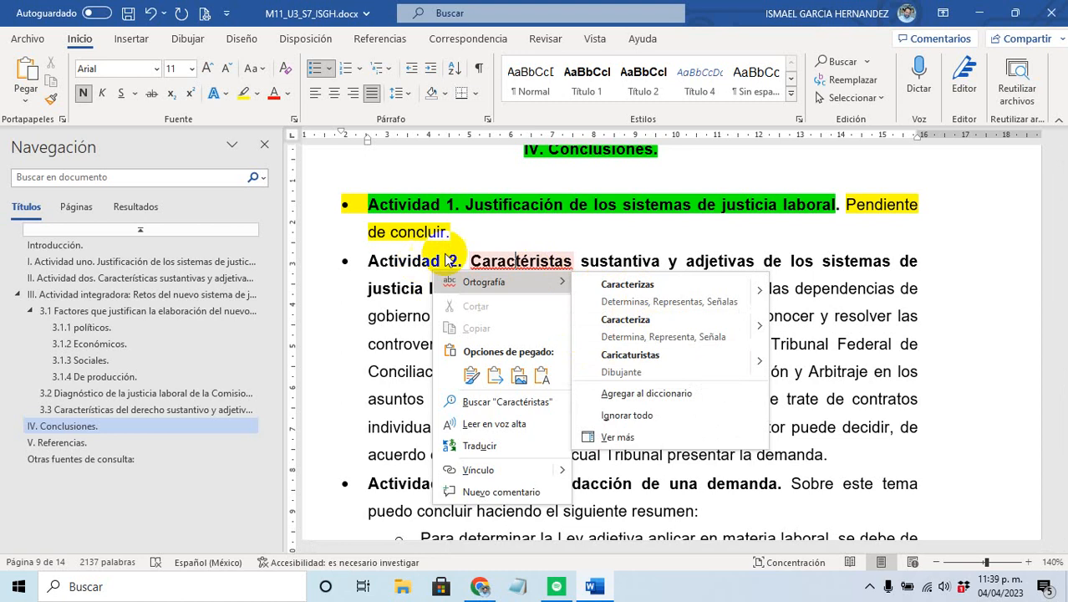
{"action": "left_click", "coordinate": [529, 261]}
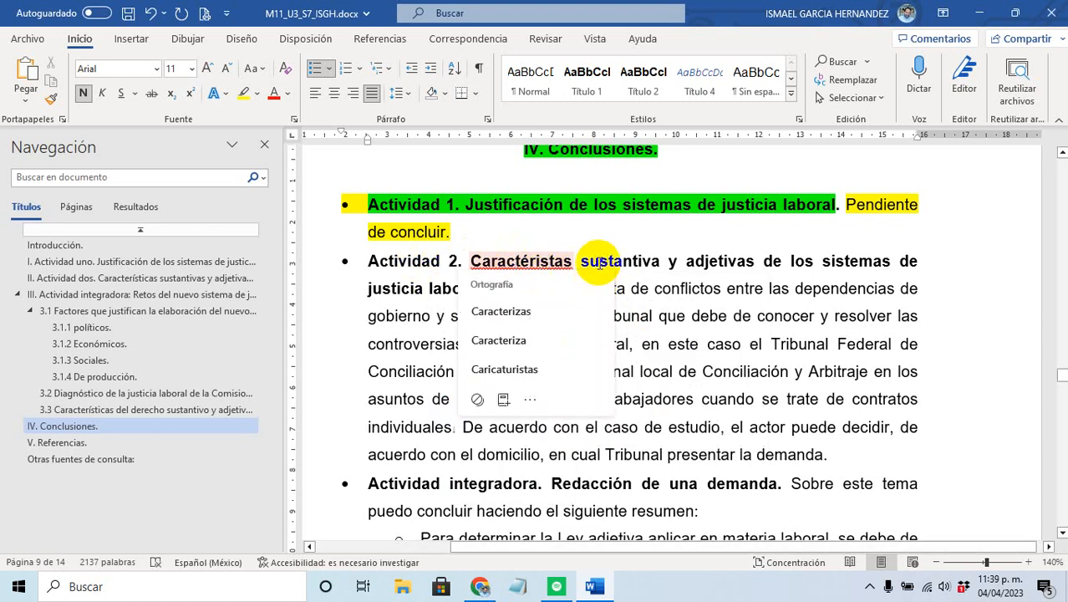
{"action": "type", "text": "tic"}
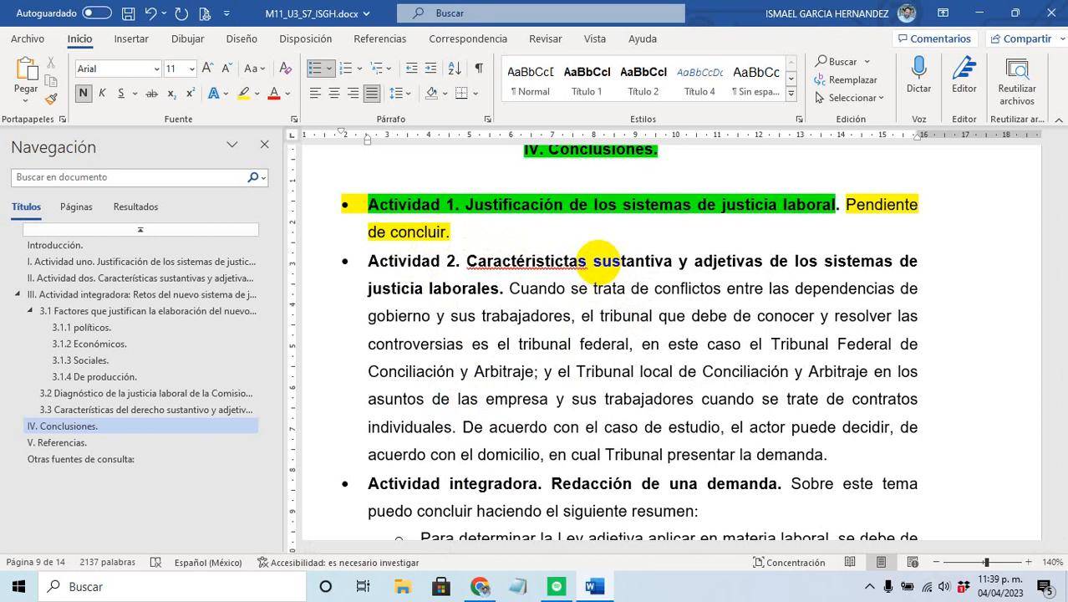
{"action": "key", "text": "Delete"}
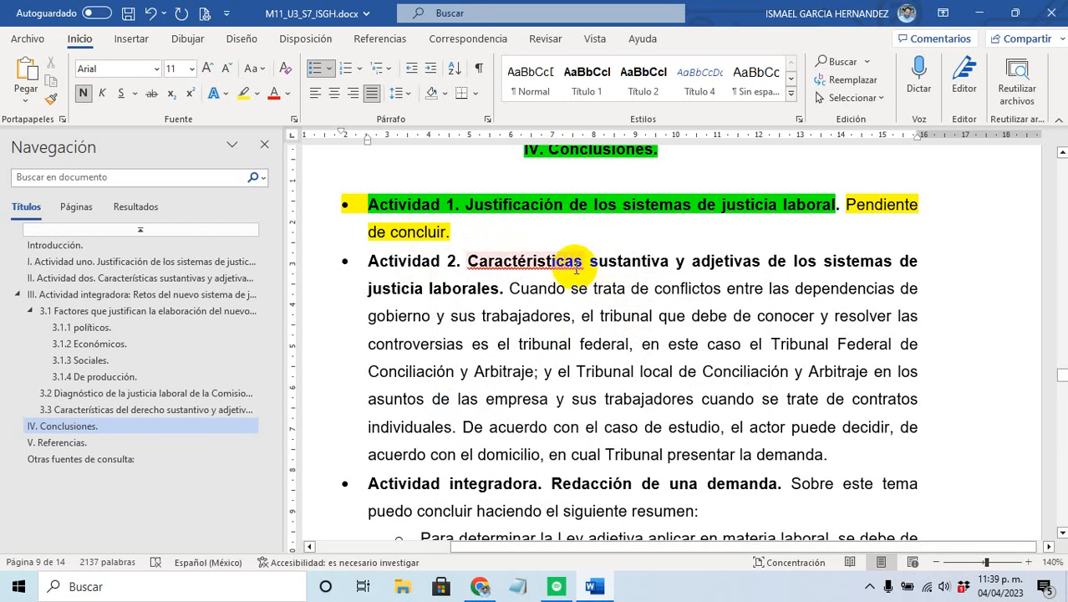
{"action": "right_click", "coordinate": [492, 262]}
{"action": "left_click", "coordinate": [612, 285]}
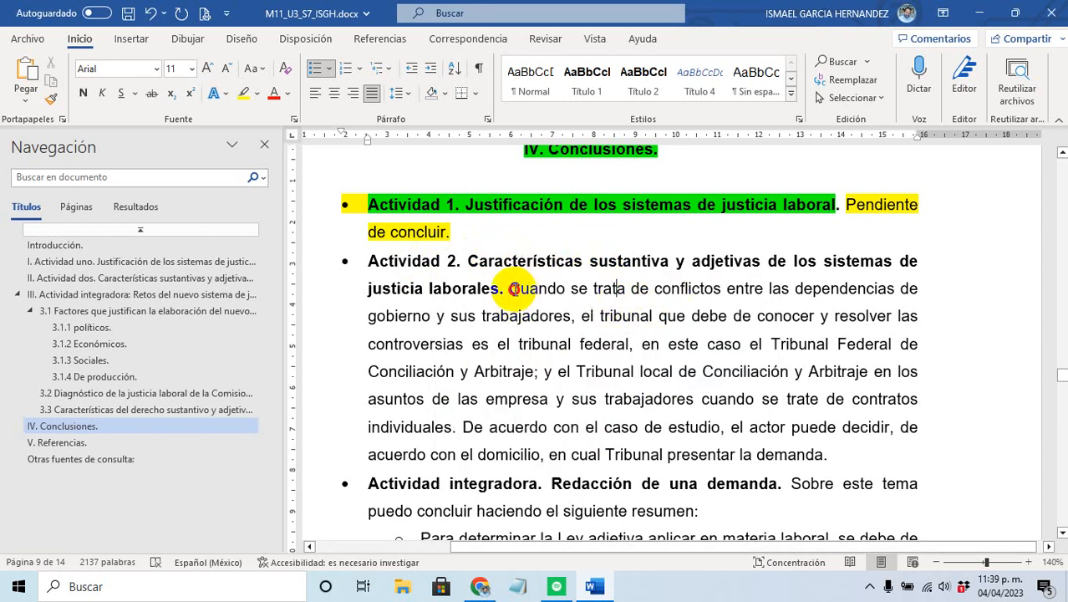
Step: Replace the text of the Actividad 2 conclusion with "Pendiente de concluir." and highlight that note in yellow
{"action": "left_click_drag", "start_coordinate": [514, 289], "coordinate": [824, 454]}
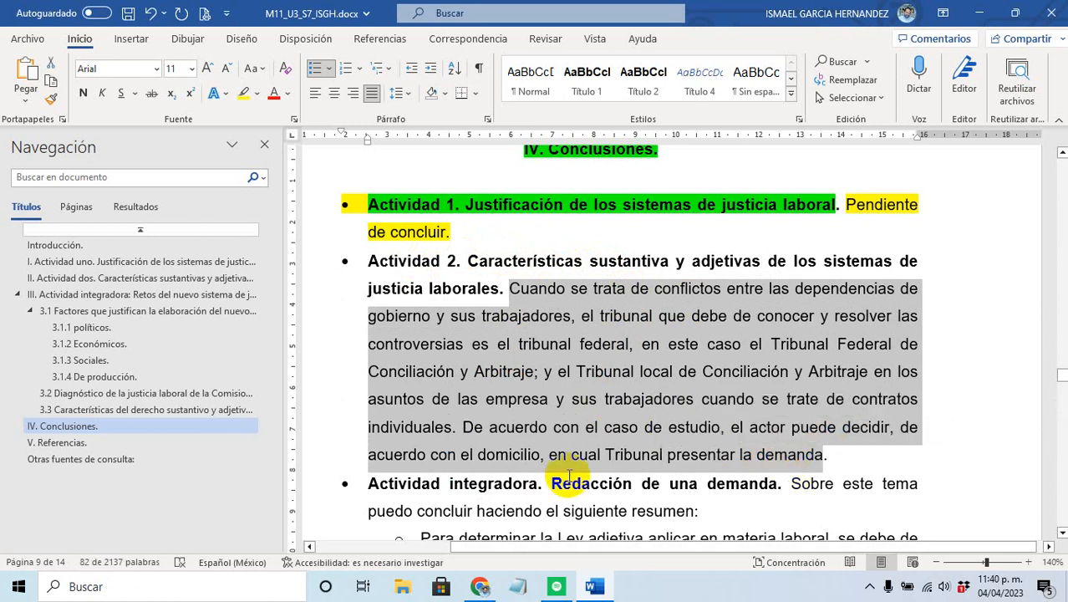
{"action": "type", "text": "pen"}
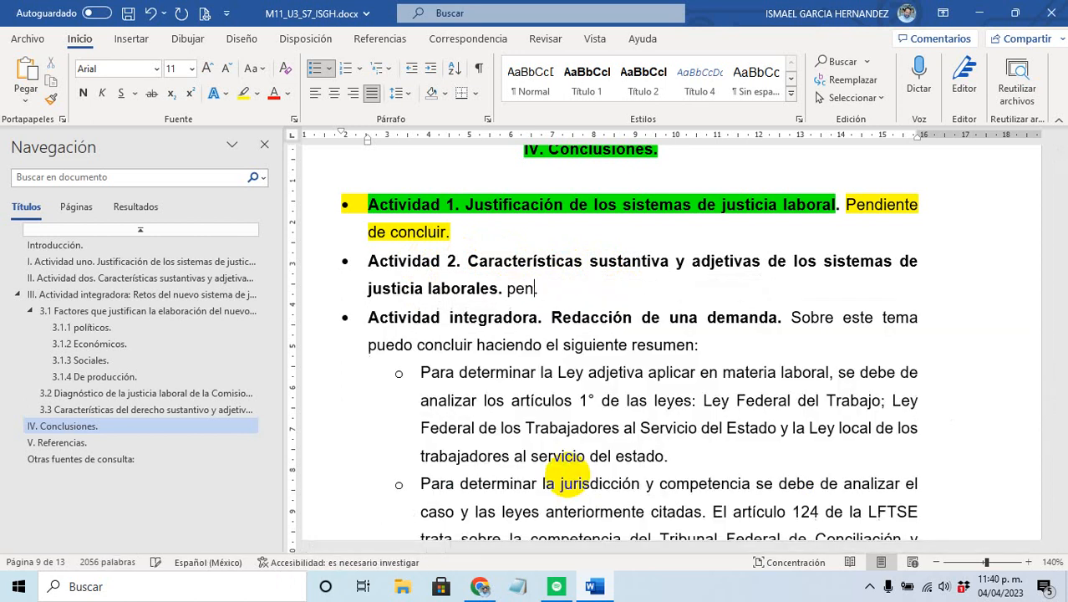
{"action": "type", "text": "diente de concluir."}
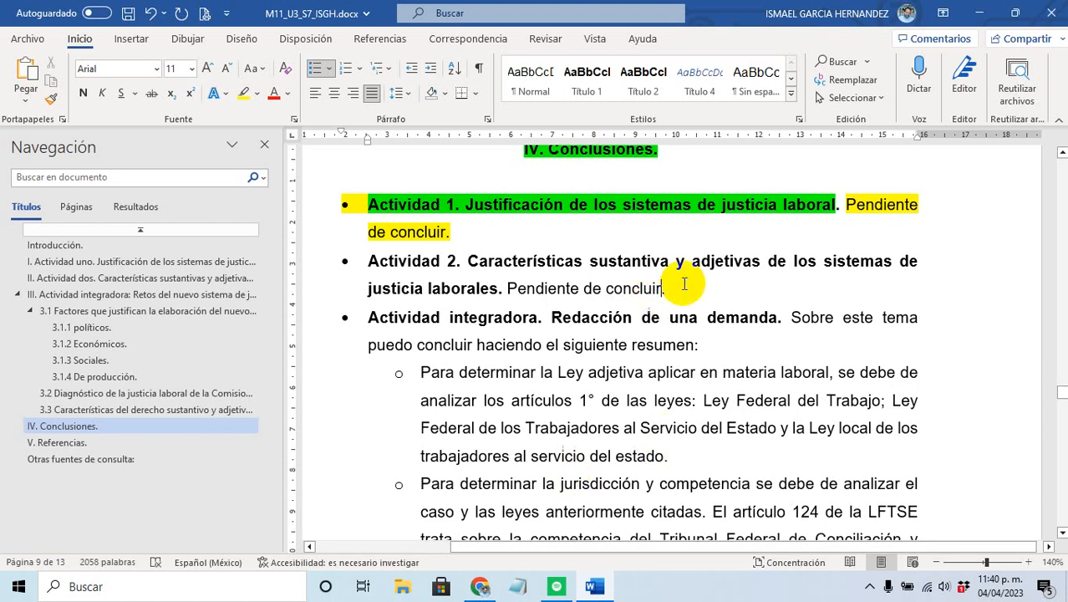
{"action": "left_click_drag", "start_coordinate": [673, 288], "coordinate": [562, 297]}
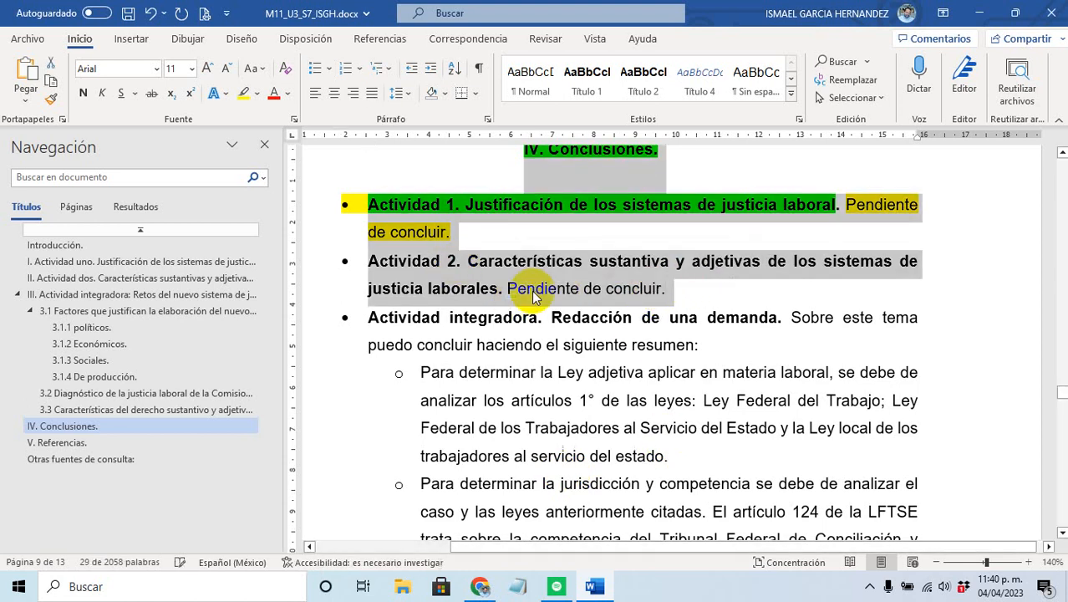
{"action": "left_click", "coordinate": [649, 289]}
{"action": "left_click_drag", "start_coordinate": [674, 289], "coordinate": [505, 290]}
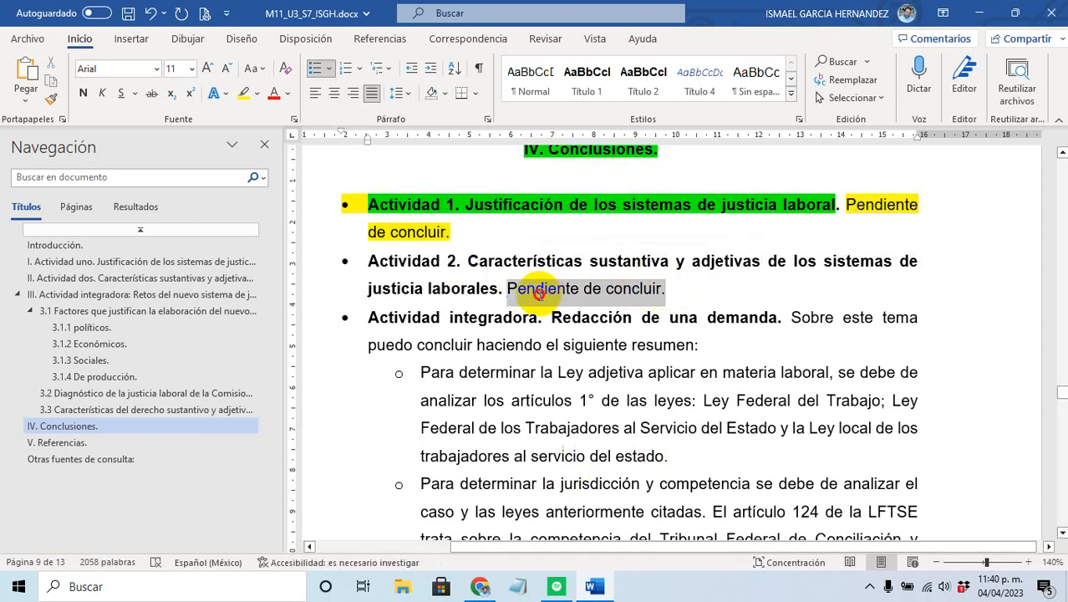
{"action": "left_click", "coordinate": [245, 93]}
{"action": "left_click", "coordinate": [467, 353]}
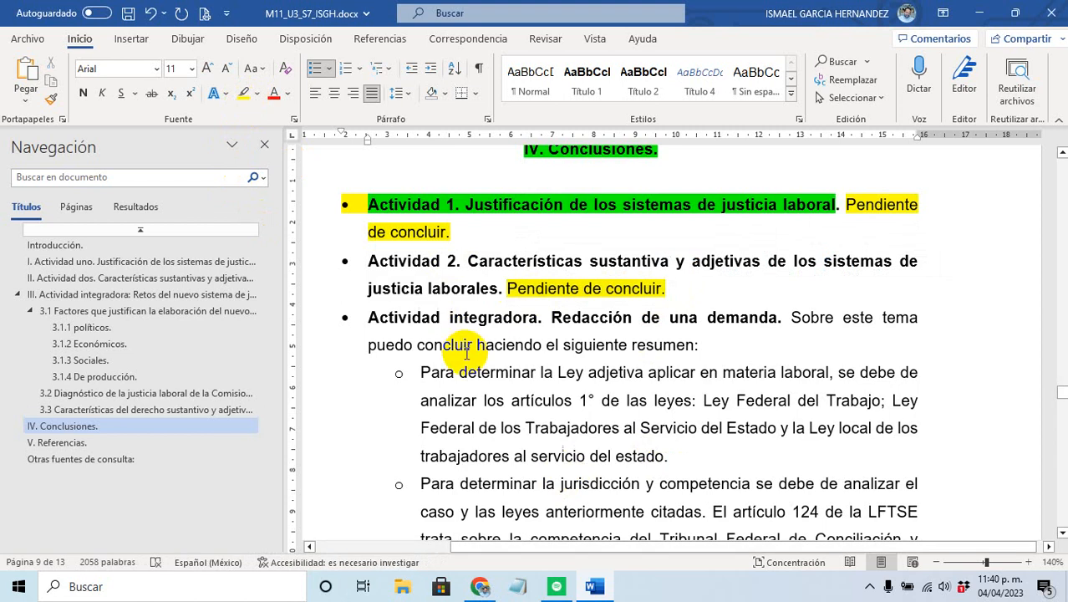
Step: Replace the Actividad integradora conclusion title "Redacción de una demanda" with "Retos del nuevo sistema de justicia laboral"
{"action": "scroll", "coordinate": [479, 376], "scroll_direction": "down", "scroll_amount": 1}
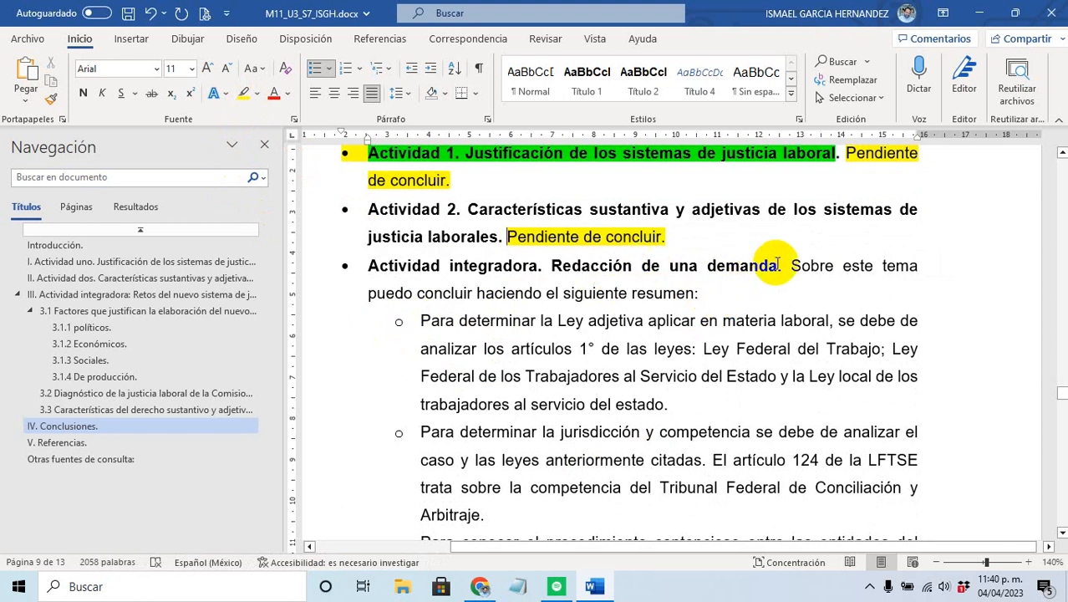
{"action": "left_click_drag", "start_coordinate": [776, 266], "coordinate": [603, 268]}
{"action": "type", "text": "Reto."}
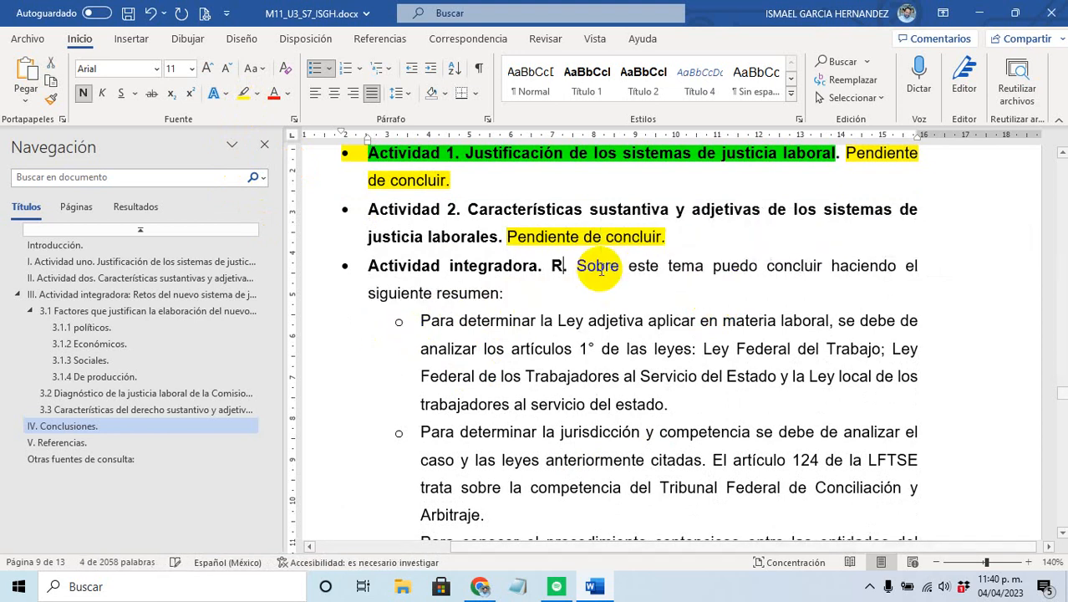
{"action": "type", "text": "s del "}
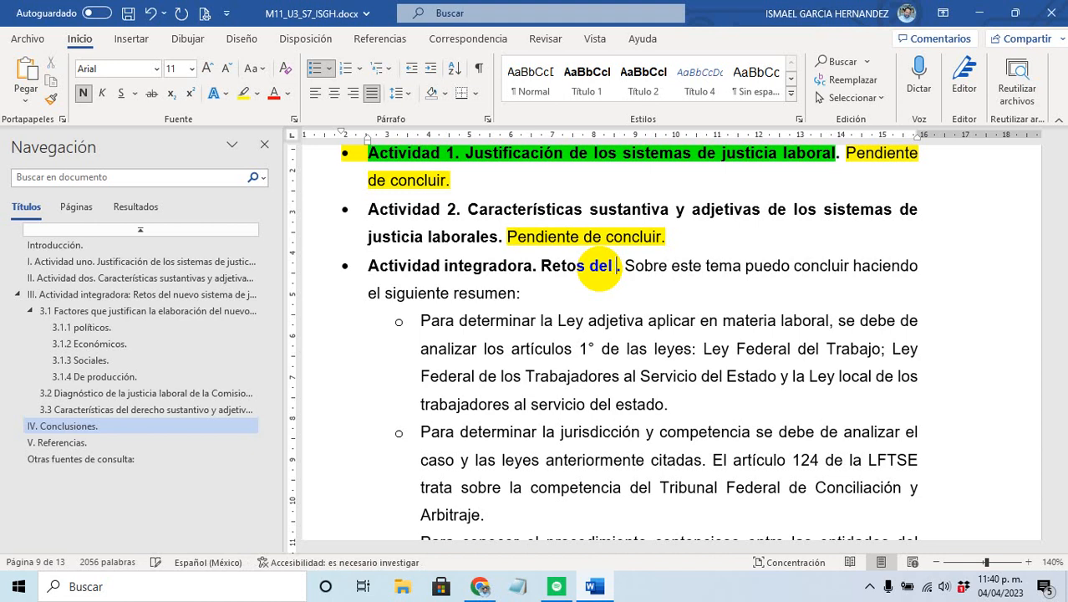
{"action": "type", "text": "nuevo sistema"}
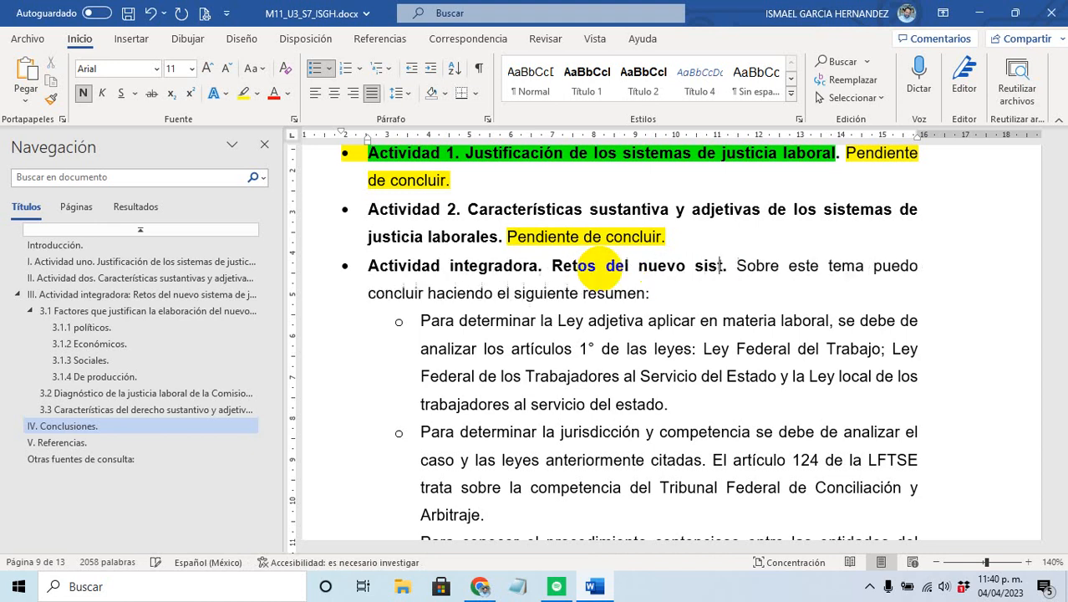
{"action": "type", "text": " de "}
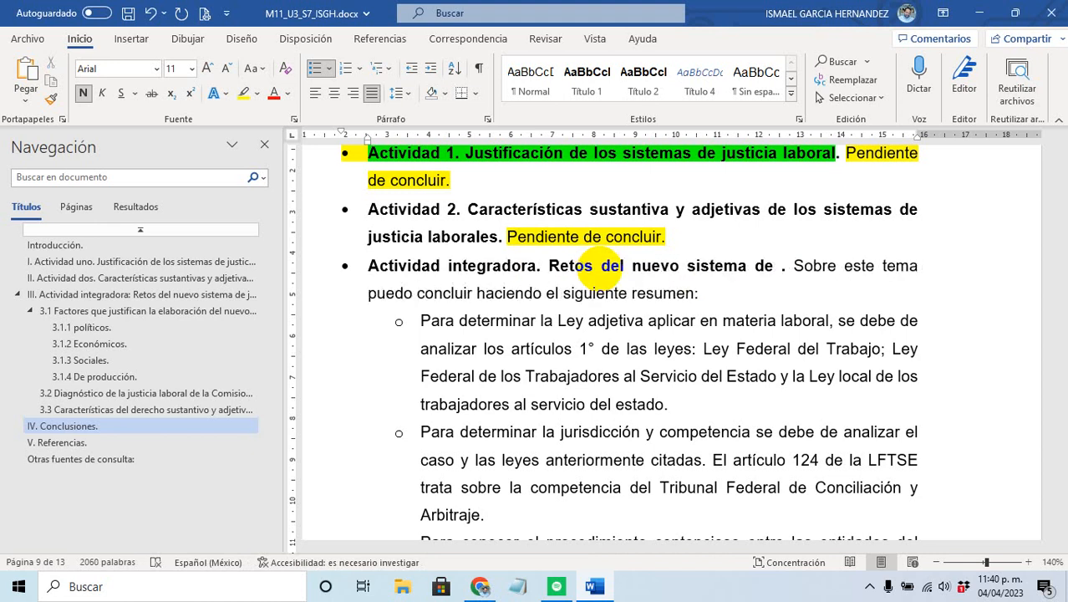
{"action": "type", "text": "justicia l"}
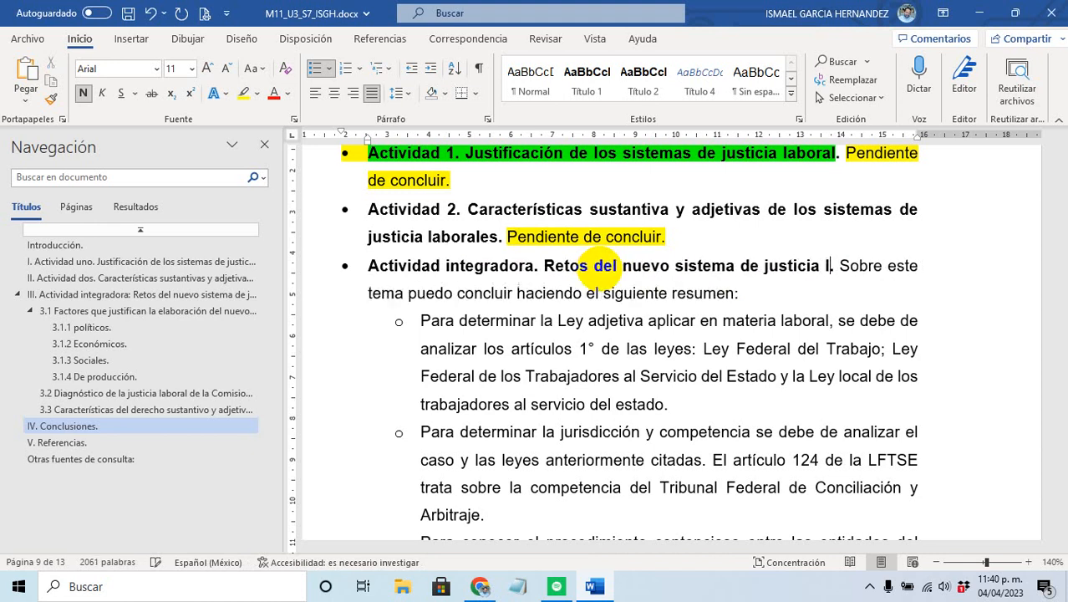
{"action": "type", "text": "aboral"}
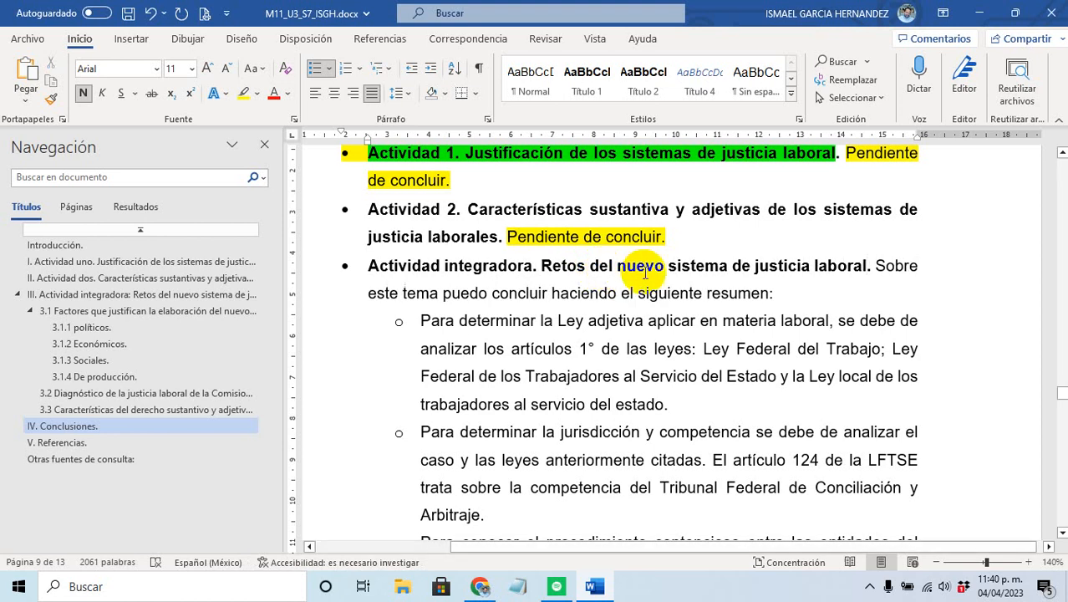
Step: Replace the introductory sentence after the Actividad integradora title with "Pendiente de concluir."
{"action": "left_click_drag", "start_coordinate": [874, 265], "coordinate": [831, 286]}
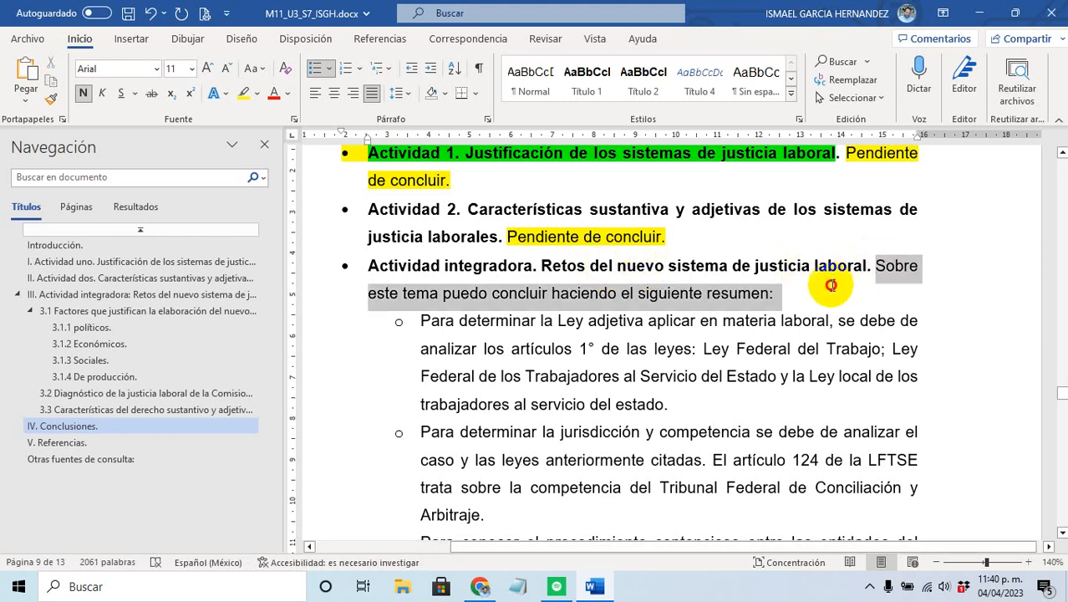
{"action": "type", "text": "Pendi"}
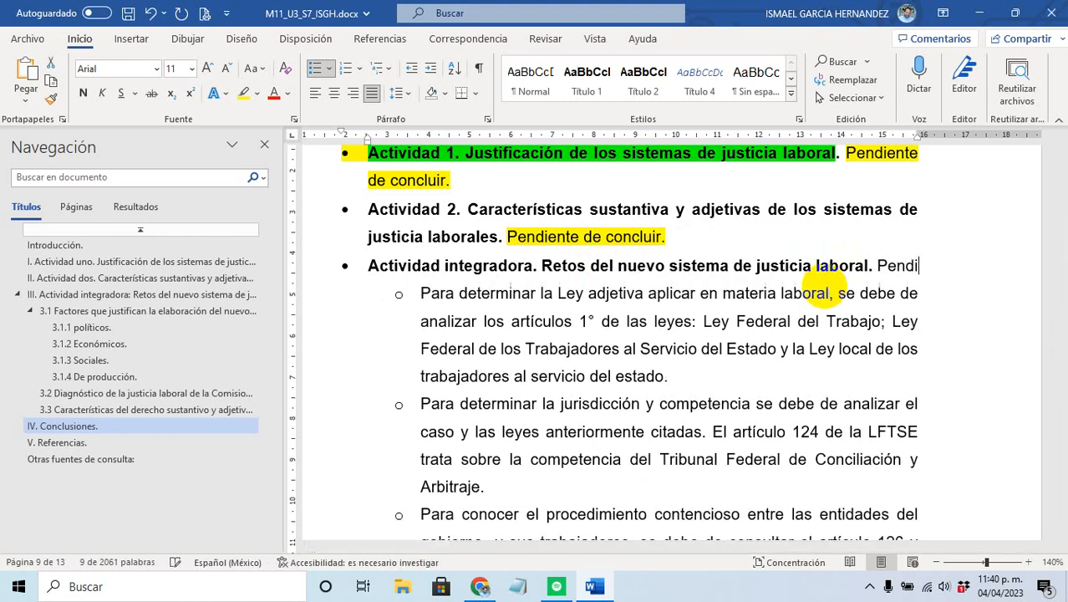
{"action": "type", "text": "ente de concluir."}
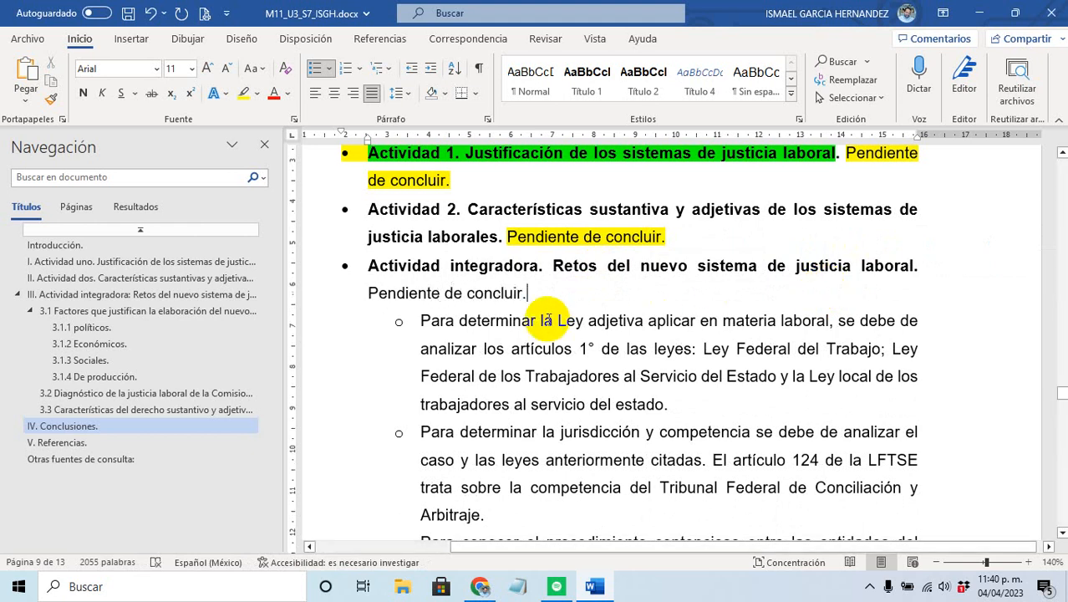
Step: Delete all the sub-bullets under the Actividad integradora conclusion, including the leftover bullet and its full stop
{"action": "scroll", "coordinate": [548, 320], "scroll_direction": "down", "scroll_amount": 1}
{"action": "scroll", "coordinate": [545, 328], "scroll_direction": "down", "scroll_amount": 2}
{"action": "scroll", "coordinate": [806, 279], "scroll_direction": "up", "scroll_amount": 2}
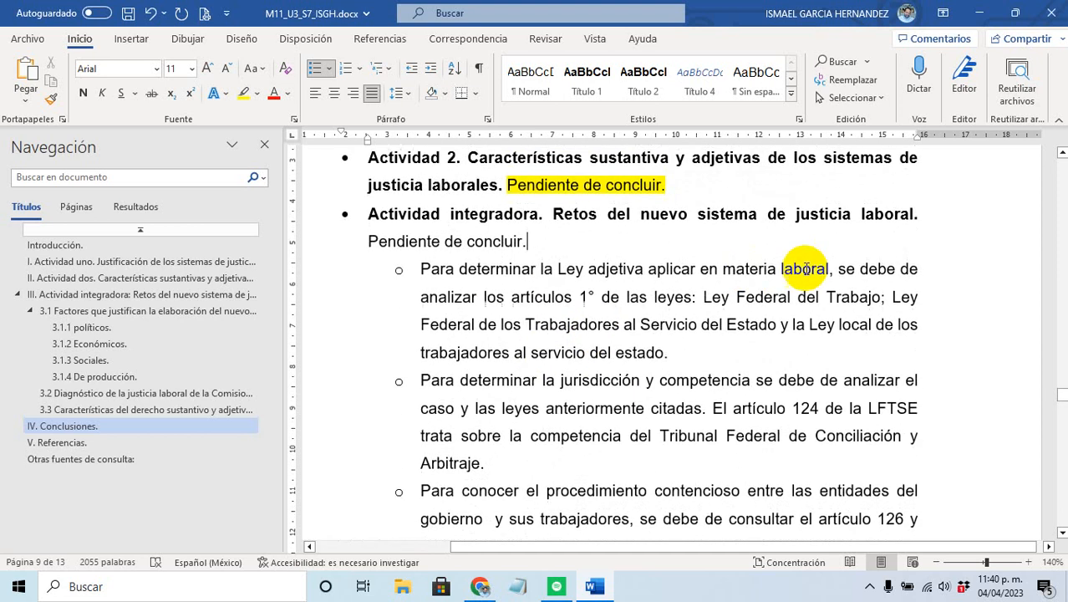
{"action": "scroll", "coordinate": [520, 372], "scroll_direction": "down", "scroll_amount": 2}
{"action": "left_click_drag", "start_coordinate": [741, 425], "coordinate": [430, 240]}
{"action": "key", "text": "BackSpace"}
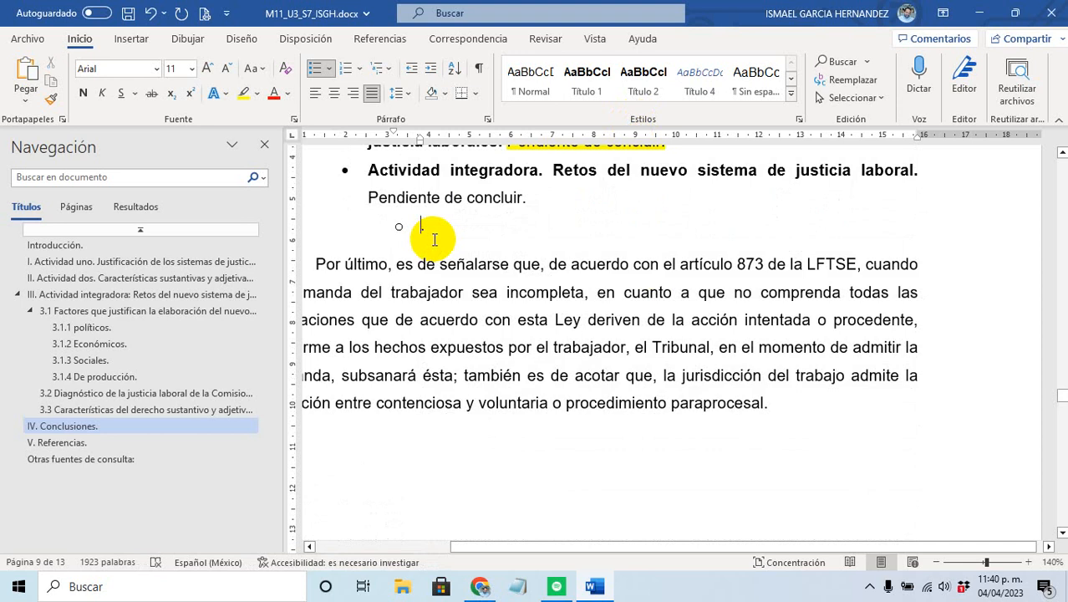
{"action": "left_click", "coordinate": [316, 69]}
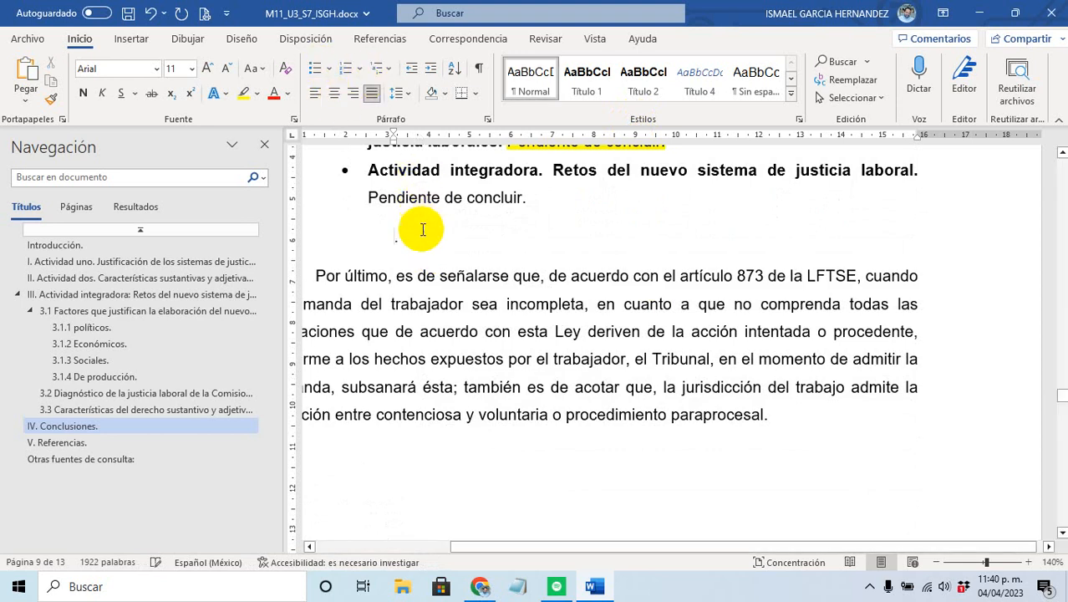
{"action": "left_click", "coordinate": [388, 233]}
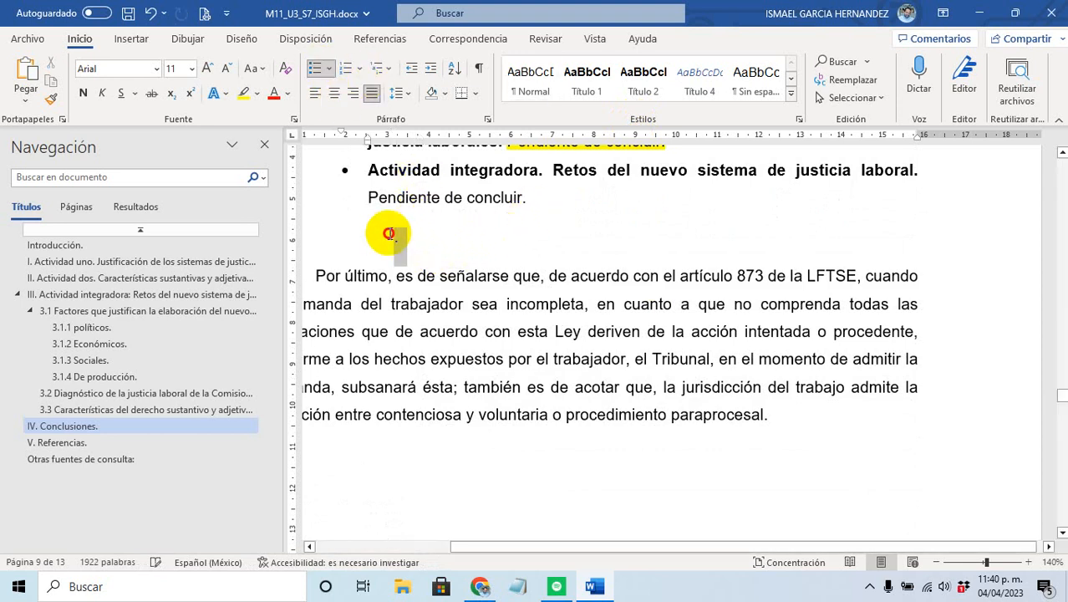
{"action": "key", "text": "Delete"}
Step: Highlight the "Pendiente de concluir." note of the Actividad integradora conclusion in yellow
{"action": "scroll", "coordinate": [614, 321], "scroll_direction": "up", "scroll_amount": 2}
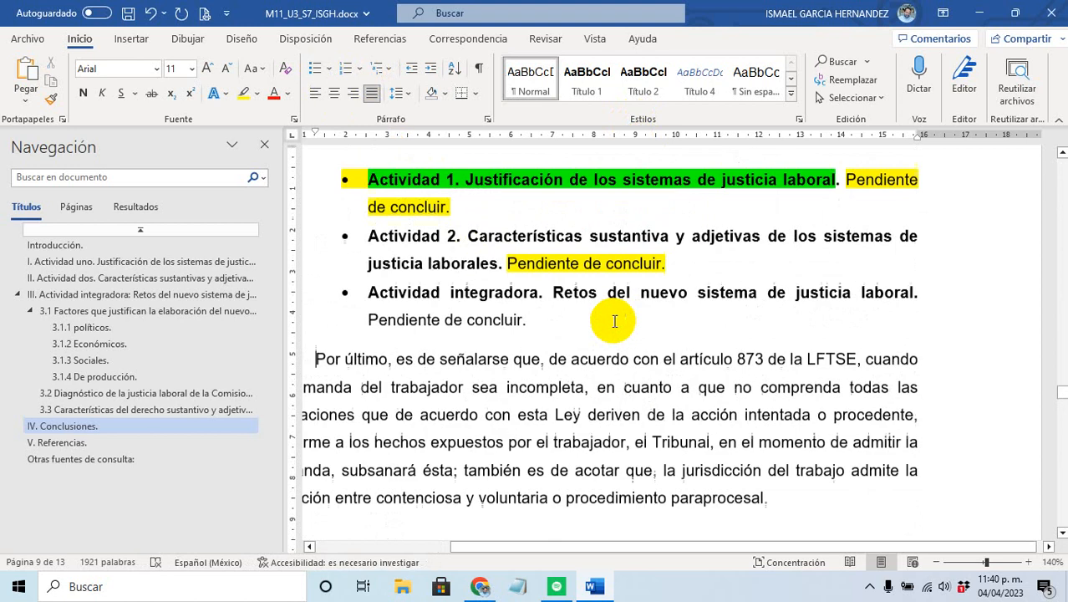
{"action": "scroll", "coordinate": [615, 321], "scroll_direction": "up", "scroll_amount": 1}
{"action": "left_click", "coordinate": [535, 353]}
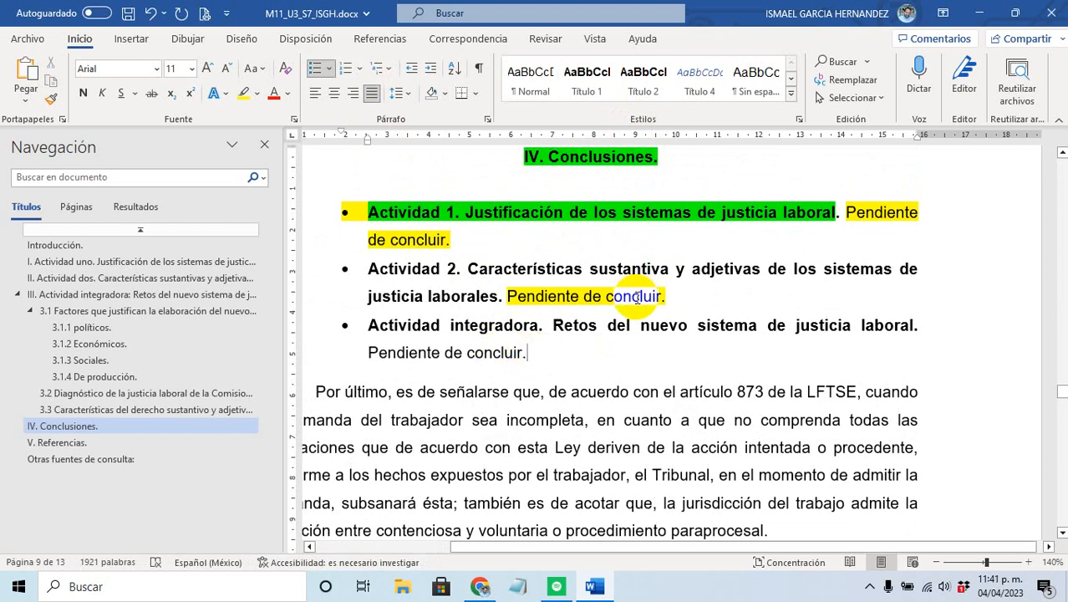
{"action": "left_click", "coordinate": [679, 326]}
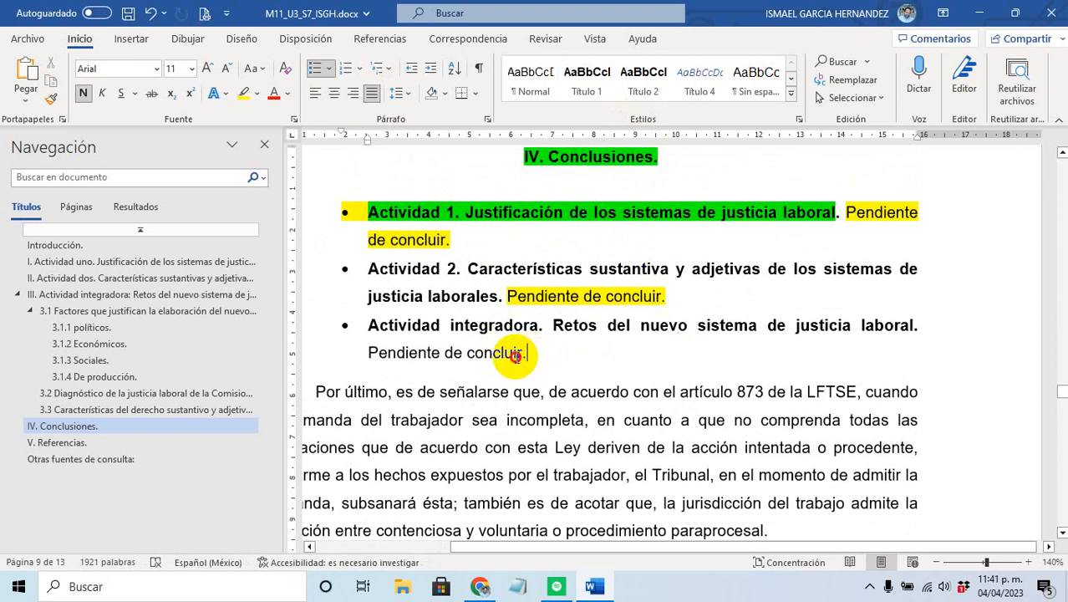
{"action": "left_click_drag", "start_coordinate": [528, 353], "coordinate": [368, 353]}
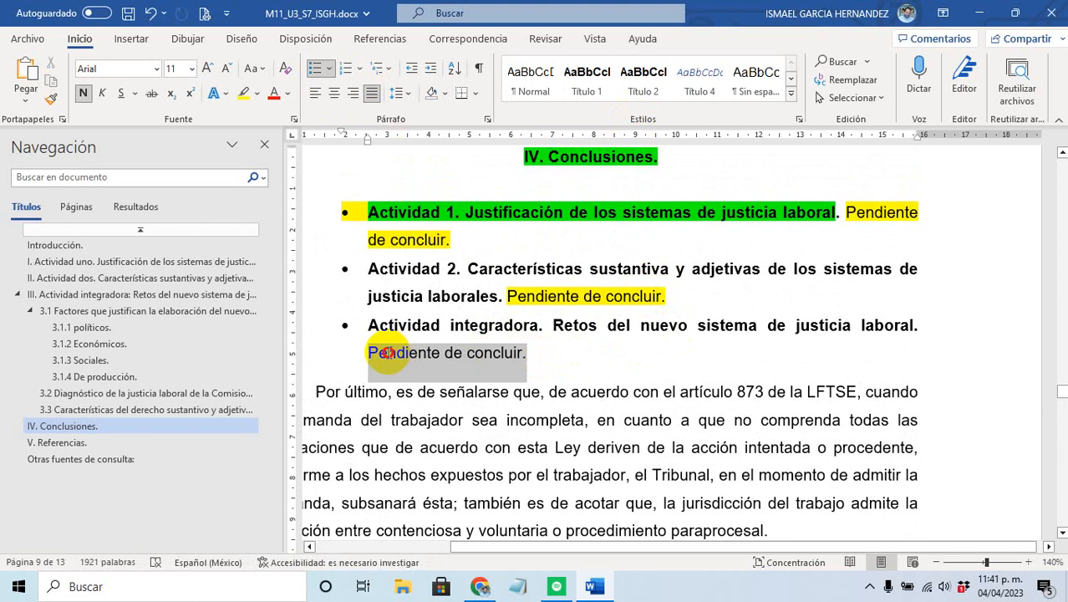
{"action": "left_click", "coordinate": [244, 93]}
Step: Replace the closing conclusions paragraph that starts with "Por último" with a note beginning "Incluir un último párrafo a manera de"
{"action": "scroll", "coordinate": [426, 370], "scroll_direction": "down", "scroll_amount": 3}
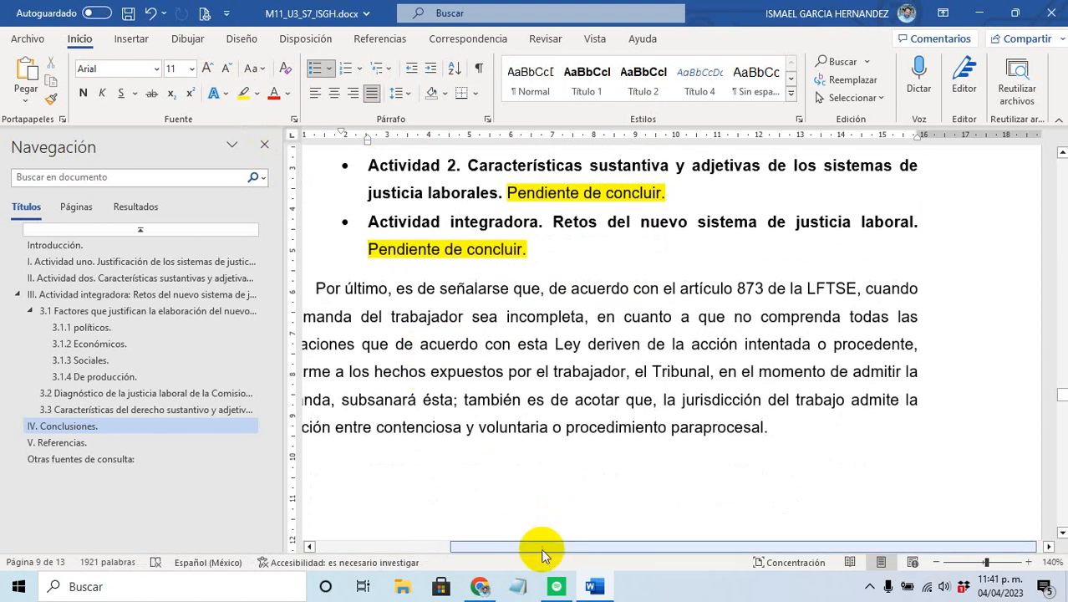
{"action": "left_click_drag", "start_coordinate": [544, 551], "coordinate": [485, 566]}
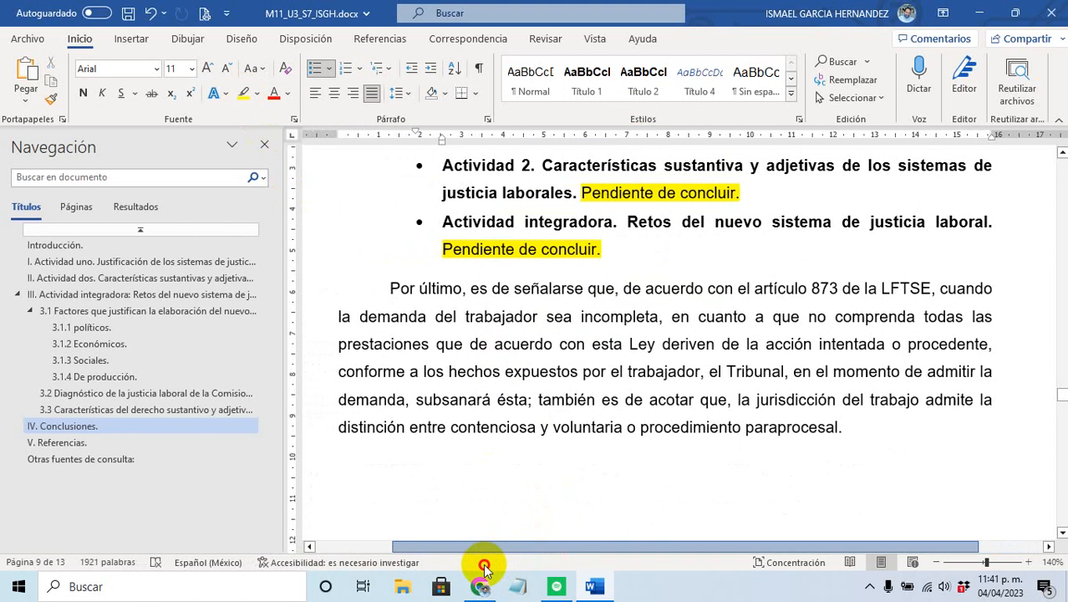
{"action": "scroll", "coordinate": [742, 460], "scroll_direction": "down", "scroll_amount": 1}
{"action": "scroll", "coordinate": [742, 460], "scroll_direction": "down", "scroll_amount": 1}
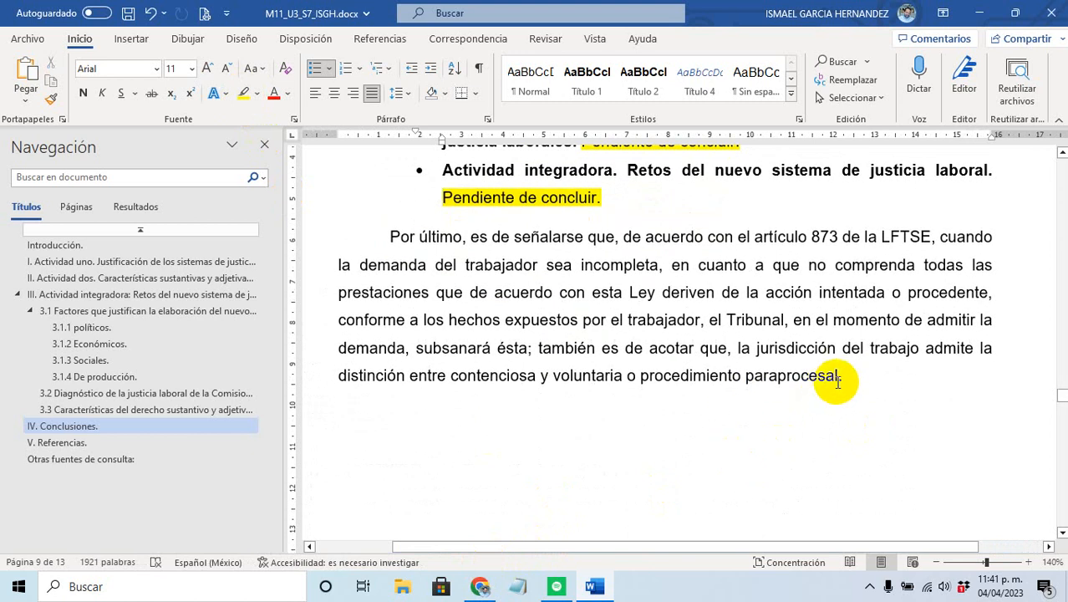
{"action": "left_click_drag", "start_coordinate": [837, 376], "coordinate": [397, 245]}
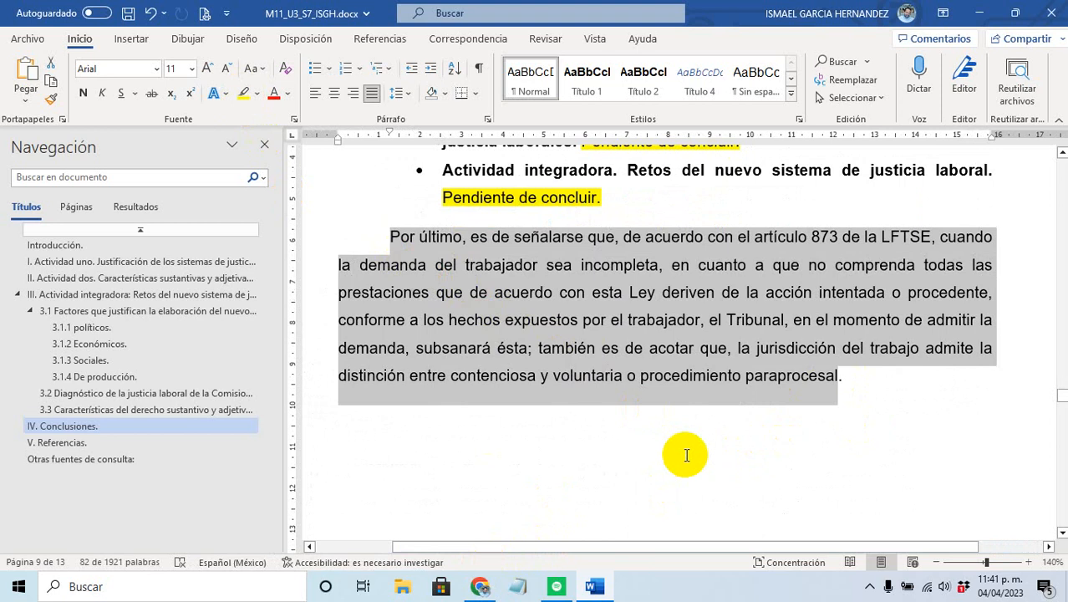
{"action": "key", "text": "Delete"}
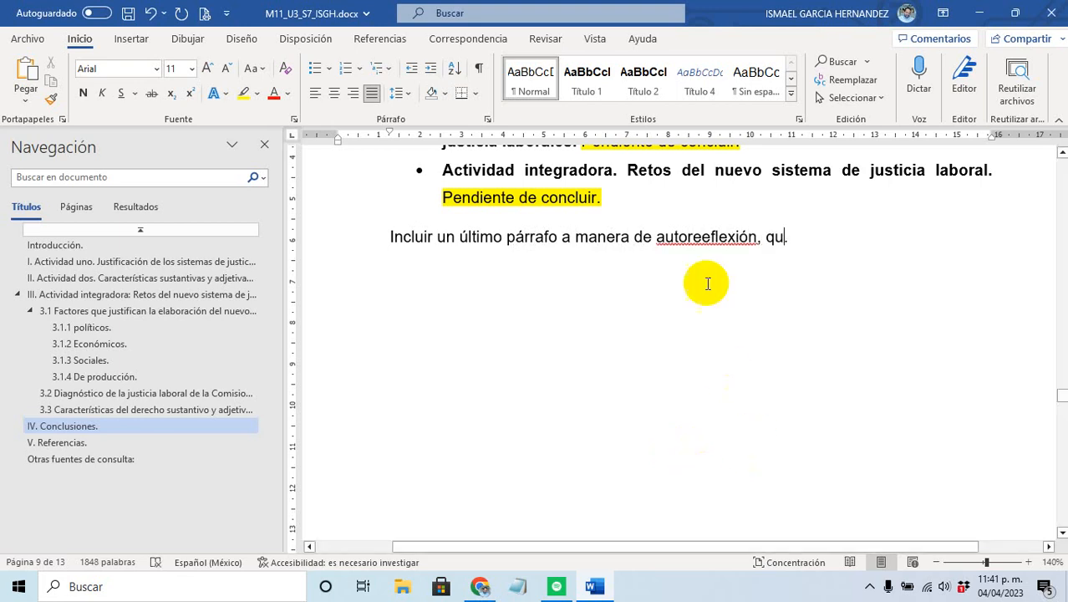
Step: Complete the note as "Incluir un último párrafo a manera de autorreflexión, el cual también forma parte de las conclusiones." and highlight it in yellow
{"action": "right_click", "coordinate": [710, 238]}
{"action": "left_click", "coordinate": [819, 261]}
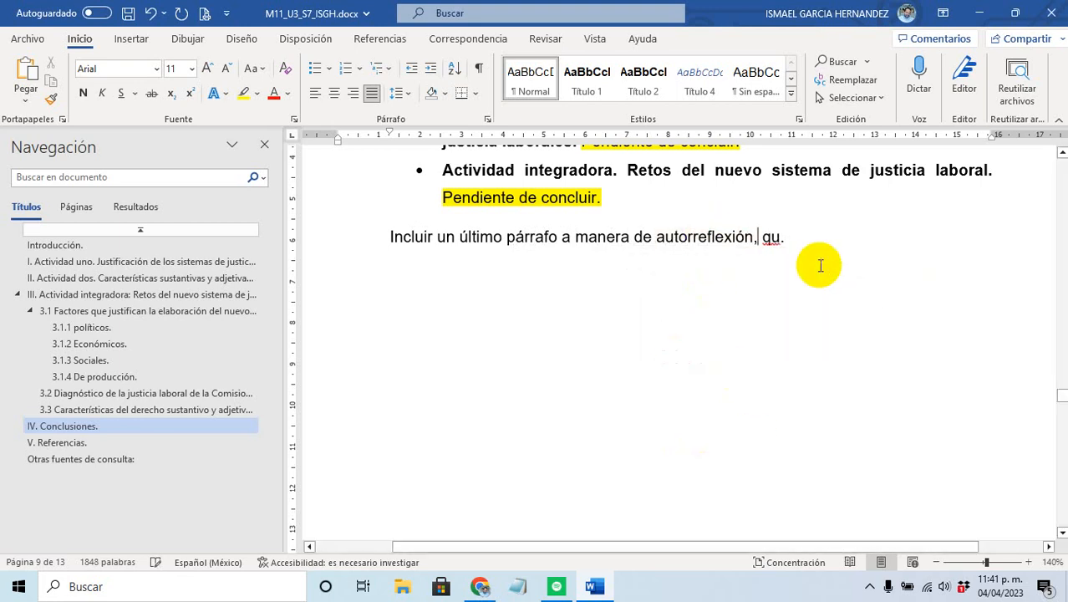
{"action": "key", "text": "BackSpace"}
{"action": "key", "text": "BackSpace"}
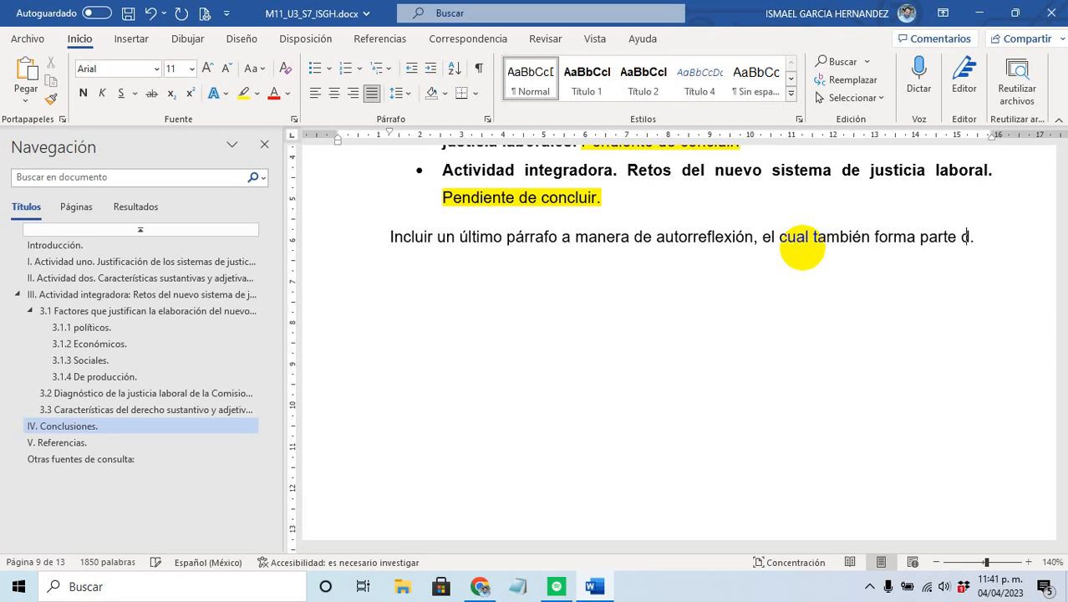
{"action": "type", "text": "as conclusiones"}
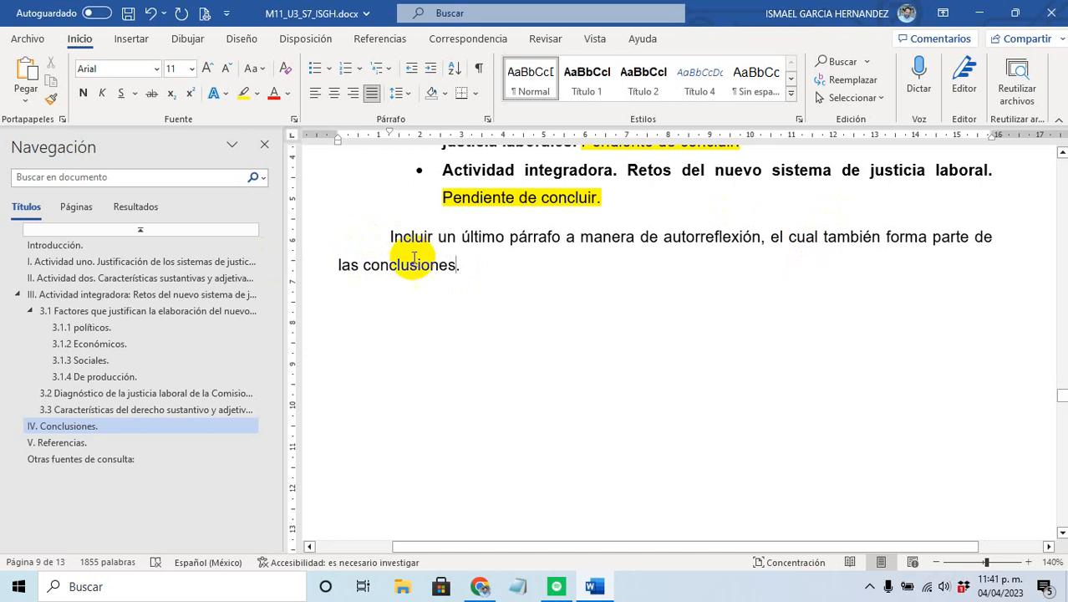
{"action": "left_click_drag", "start_coordinate": [380, 238], "coordinate": [460, 265]}
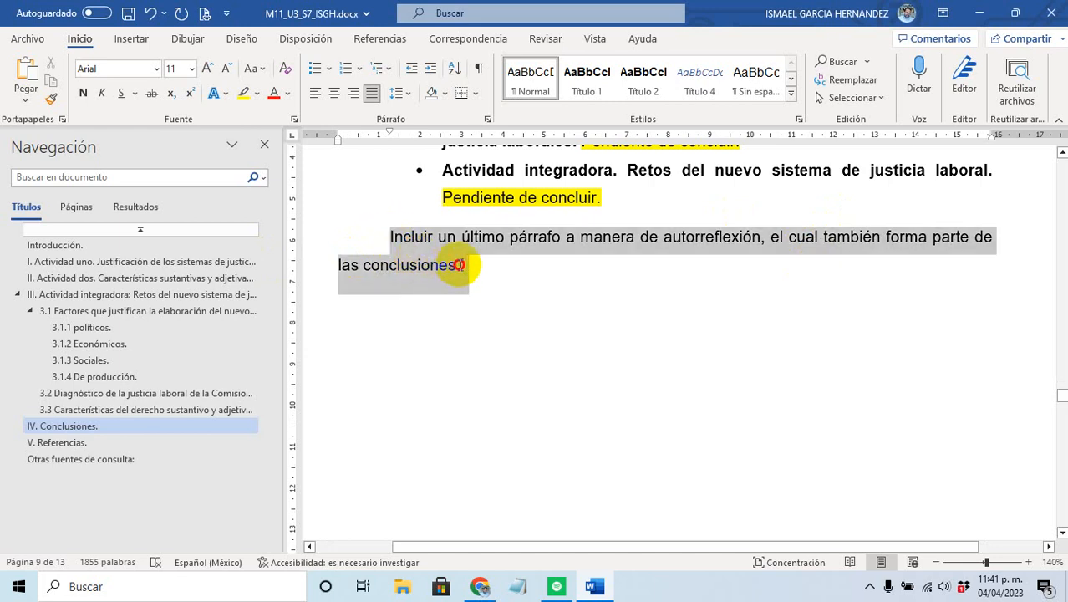
{"action": "left_click", "coordinate": [247, 96]}
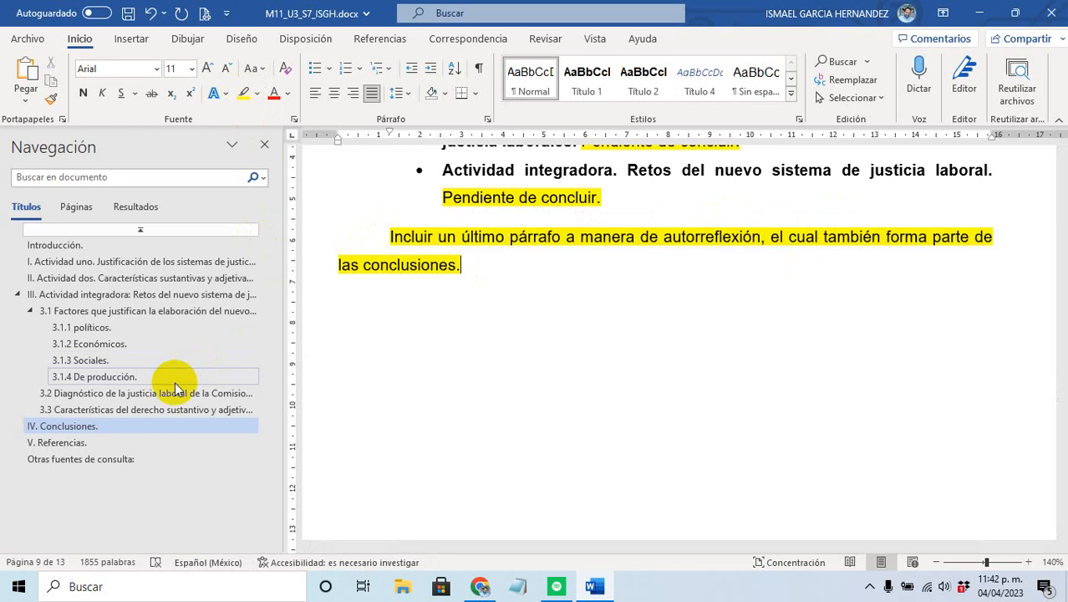
Step: Go to the "V. Referencias." section and highlight its heading in green
{"action": "scroll", "coordinate": [560, 371], "scroll_direction": "down", "scroll_amount": 3}
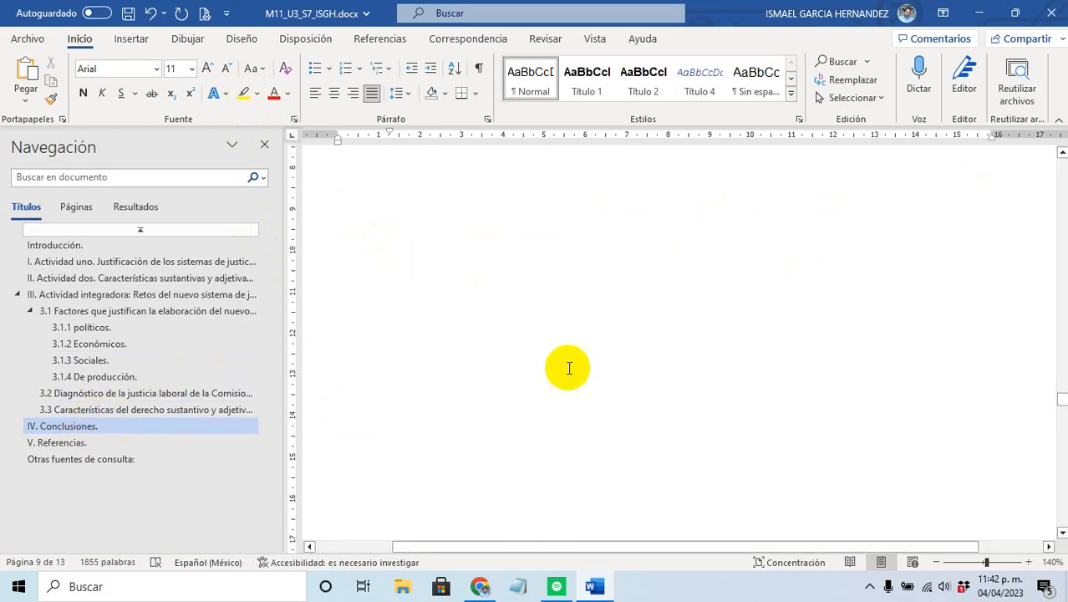
{"action": "left_click", "coordinate": [83, 426]}
{"action": "left_click", "coordinate": [84, 440]}
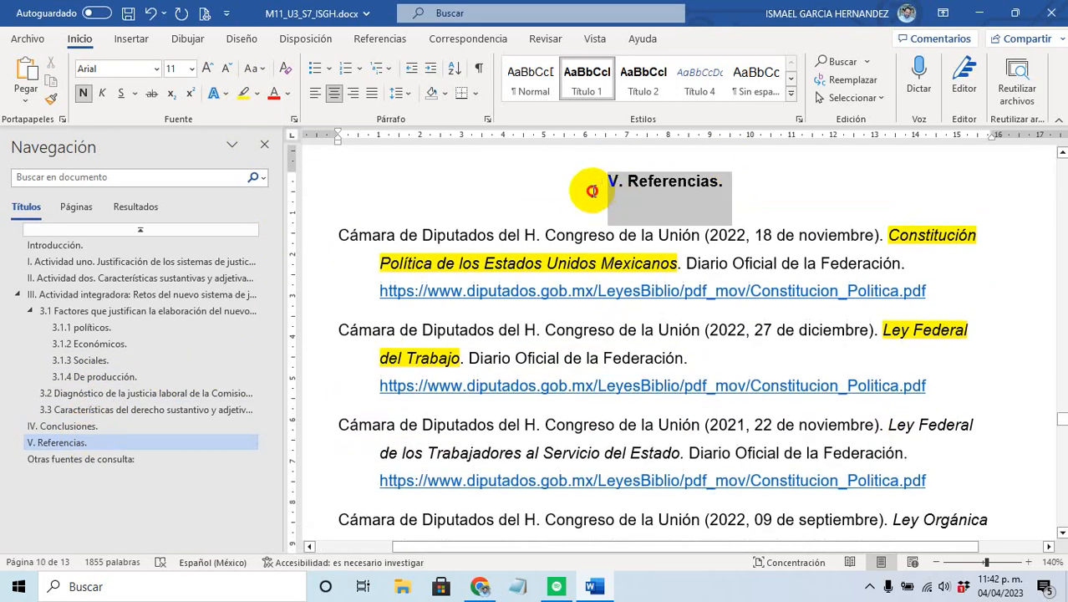
{"action": "left_click", "coordinate": [592, 191]}
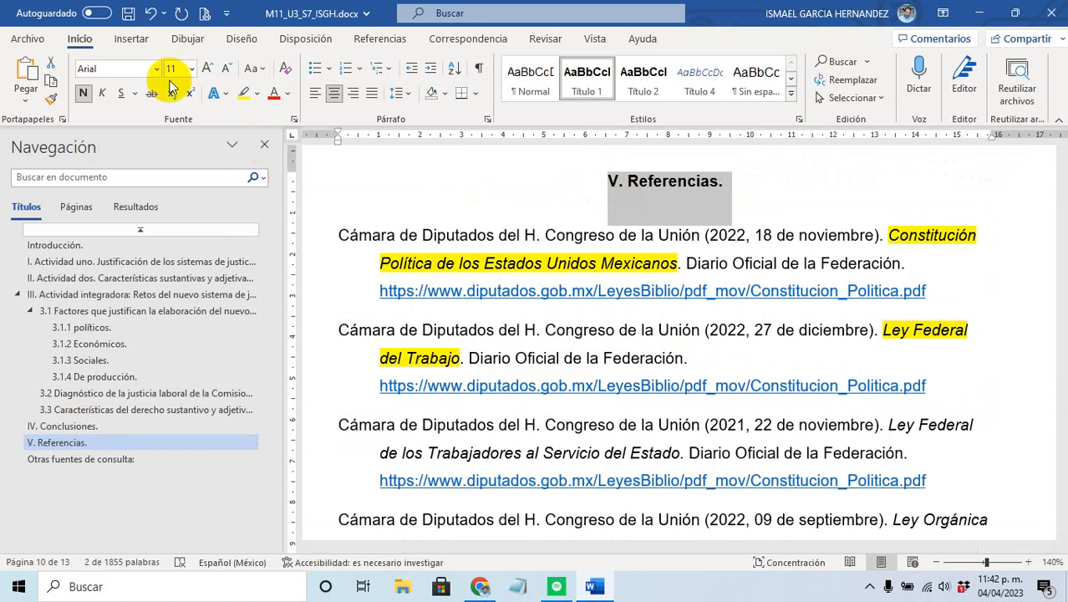
{"action": "left_click", "coordinate": [258, 94]}
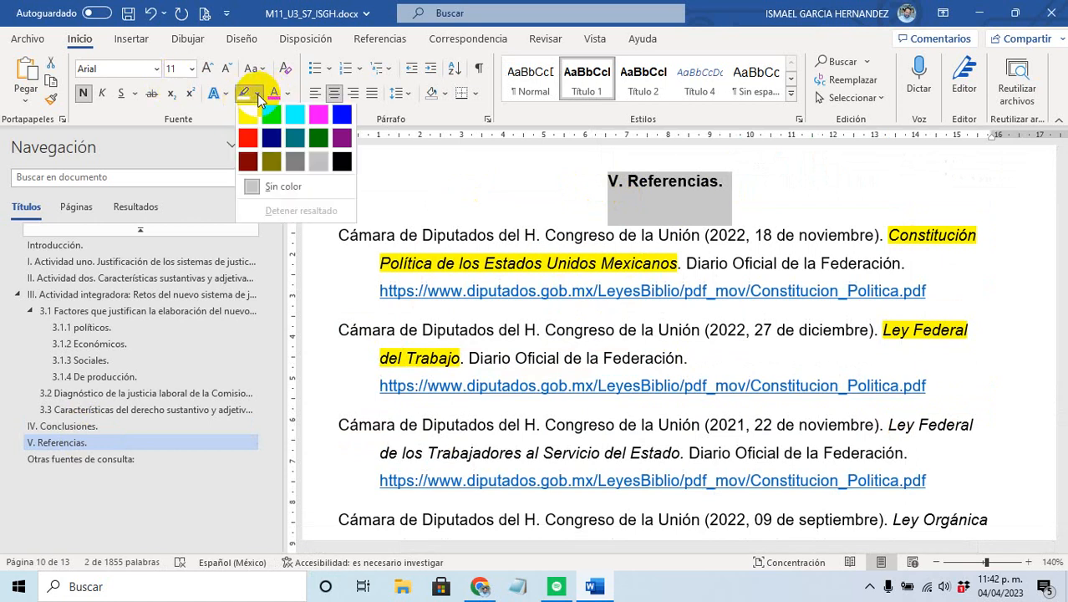
{"action": "left_click", "coordinate": [274, 111]}
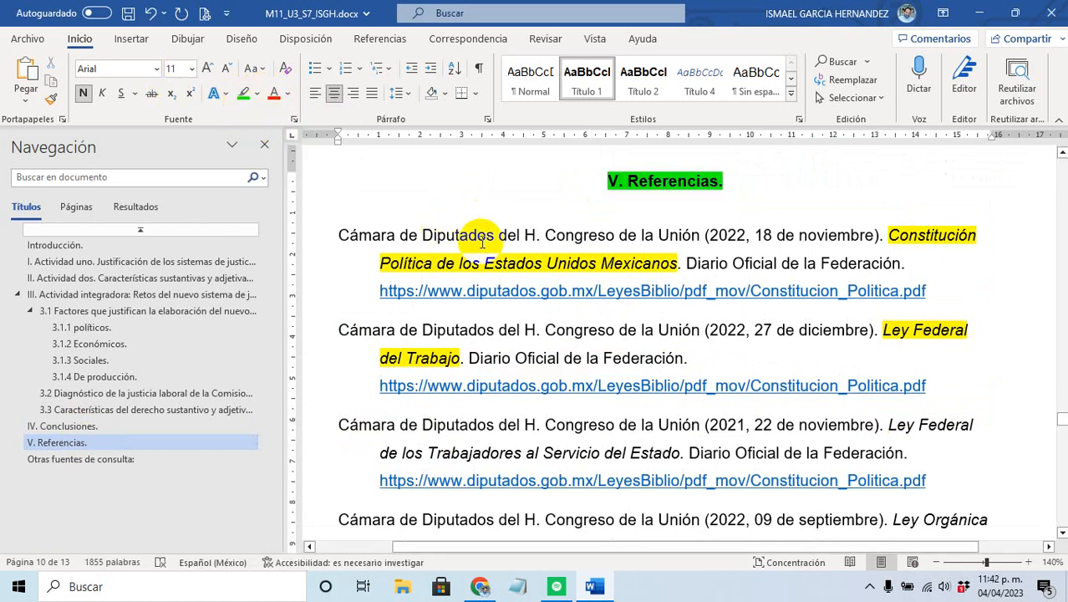
Step: Delete the references for the Ley Orgánica de la Administración Pública Federal and the Ley Federal de los Trabajadores al Servicio del Estado
{"action": "scroll", "coordinate": [481, 238], "scroll_direction": "down", "scroll_amount": 1}
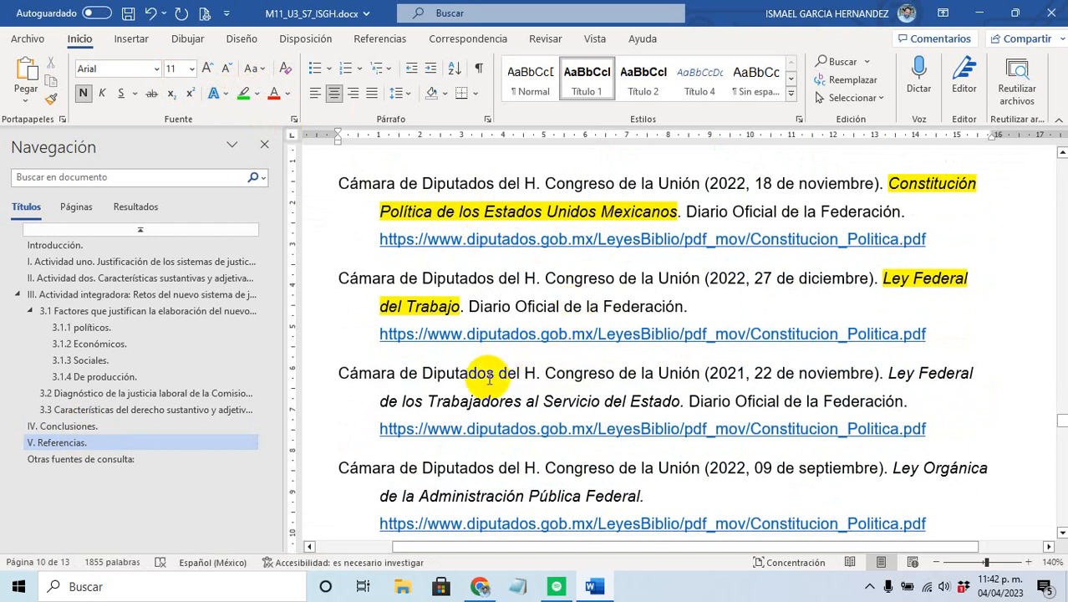
{"action": "scroll", "coordinate": [577, 485], "scroll_direction": "down", "scroll_amount": 1}
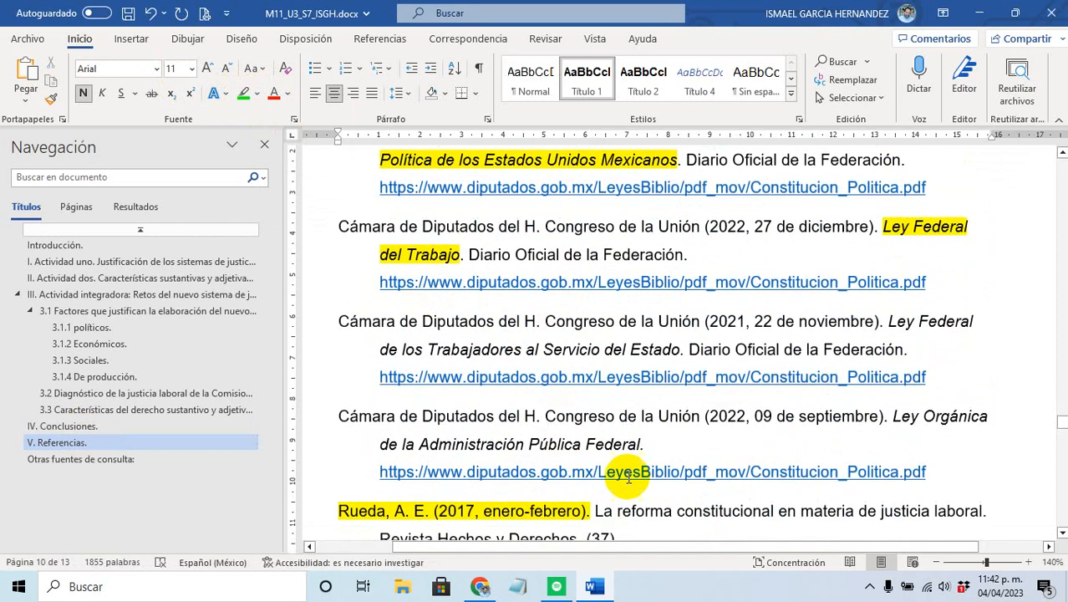
{"action": "left_click_drag", "start_coordinate": [928, 471], "coordinate": [357, 416]}
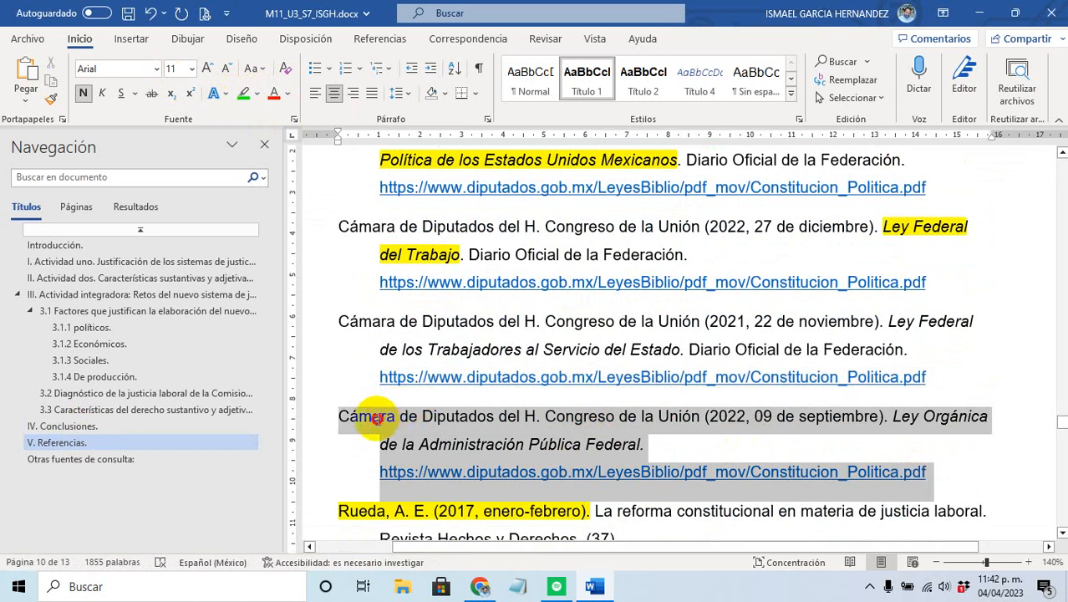
{"action": "key", "text": "Delete"}
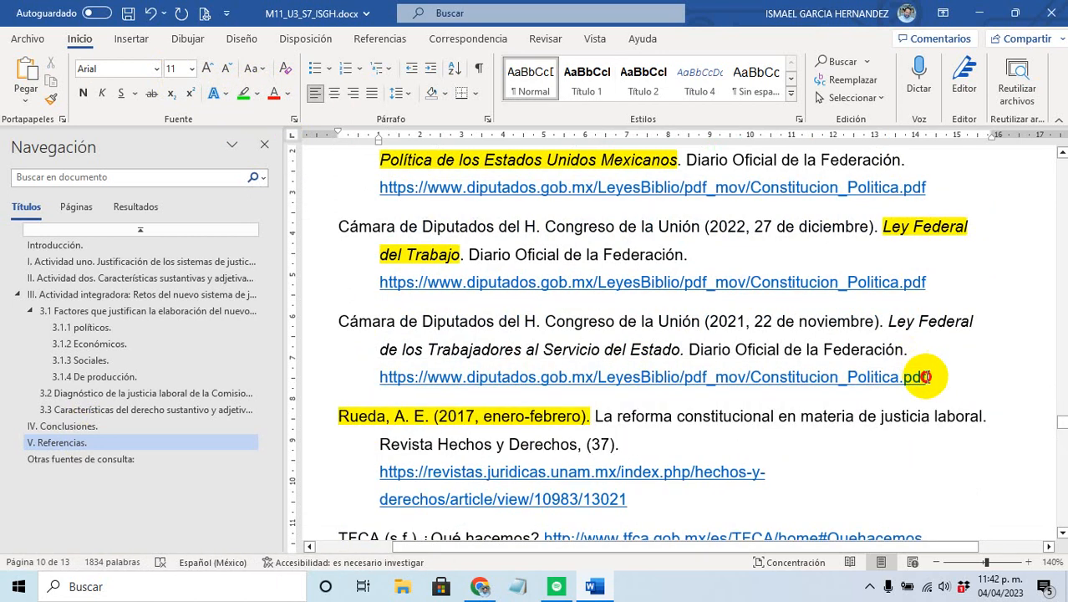
{"action": "left_click_drag", "start_coordinate": [925, 376], "coordinate": [330, 320]}
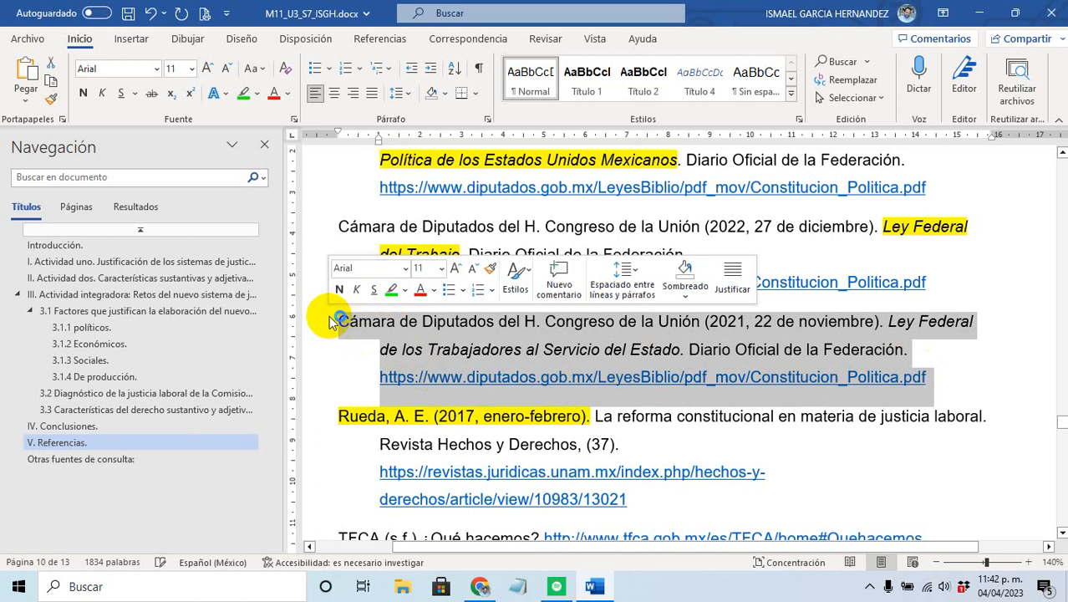
{"action": "key", "text": "Delete"}
Step: Delete the TFCA "¿Qué hacemos?" entry from the references list
{"action": "scroll", "coordinate": [724, 340], "scroll_direction": "down", "scroll_amount": 1}
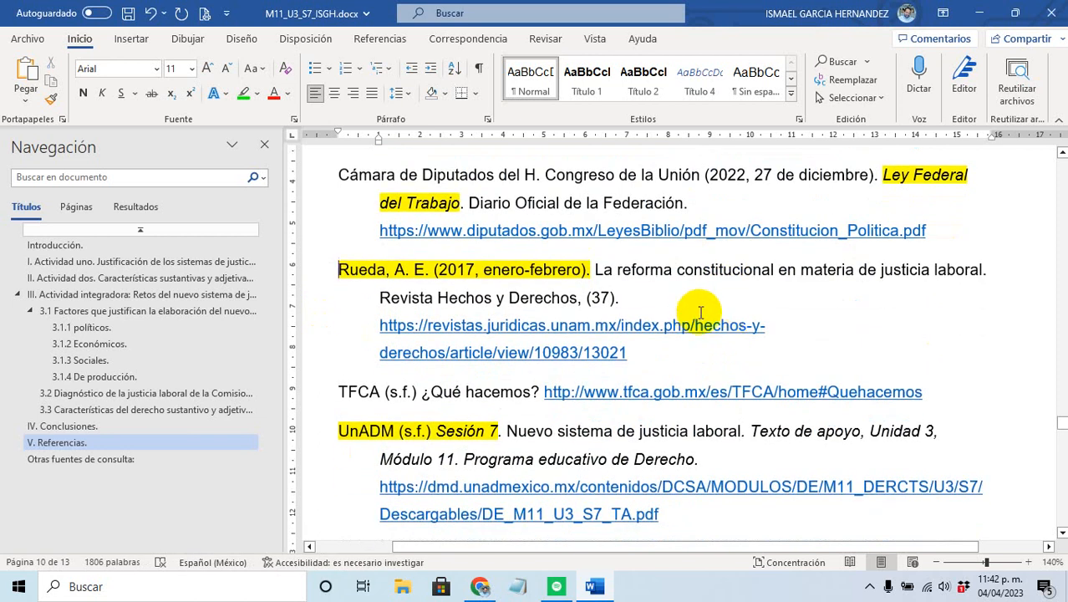
{"action": "left_click_drag", "start_coordinate": [878, 386], "coordinate": [343, 393]}
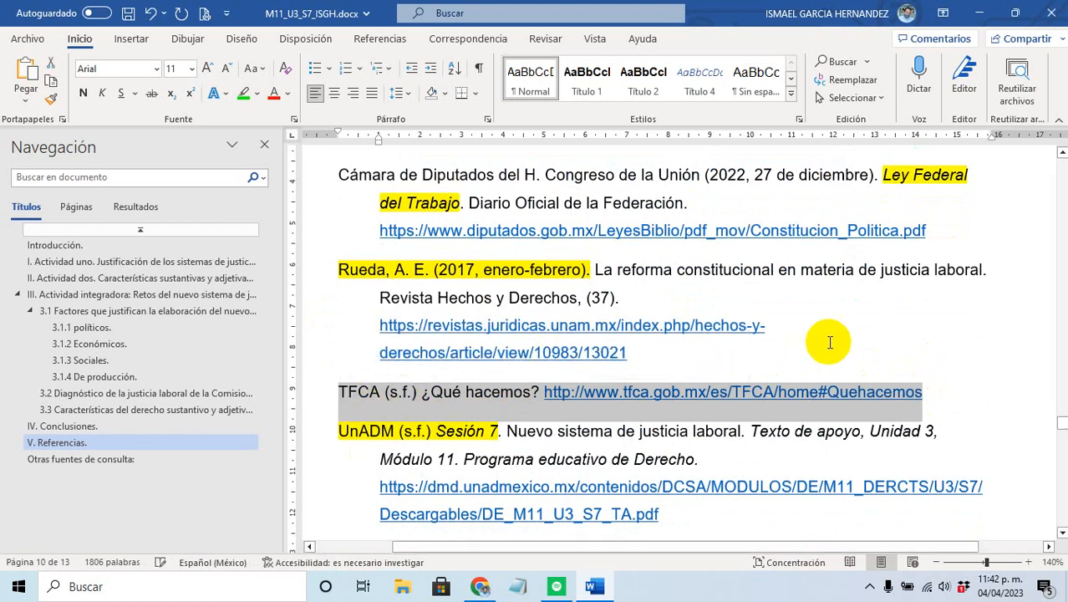
{"action": "key", "text": "Delete"}
{"action": "key", "text": "Delete"}
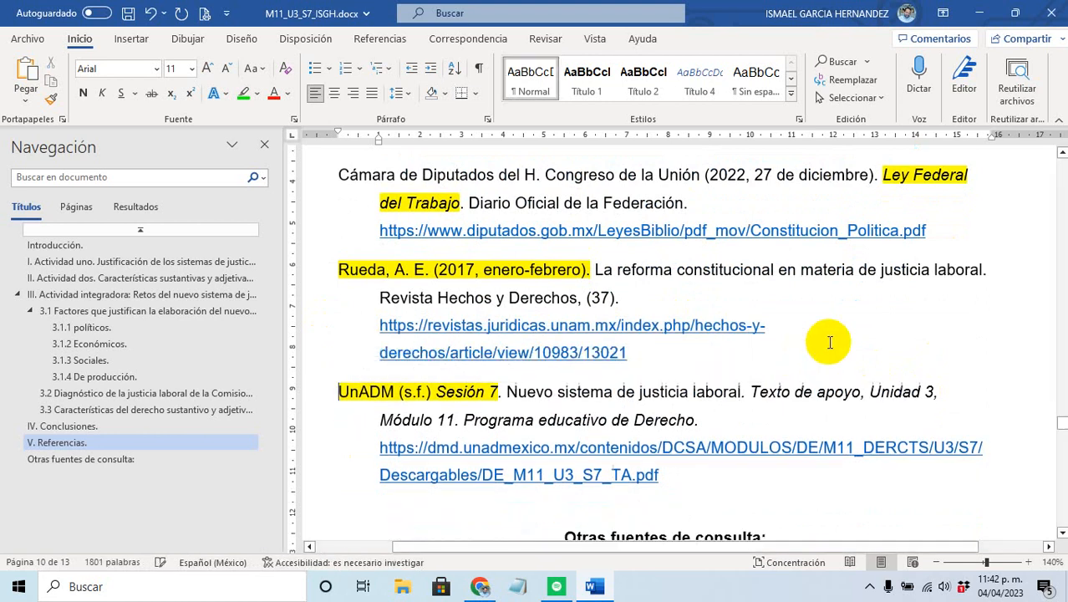
Step: Add the note "pendiente de agregar más fuentes de consulta" below the UnADM reference and highlight it in yellow
{"action": "scroll", "coordinate": [830, 342], "scroll_direction": "down", "scroll_amount": 2}
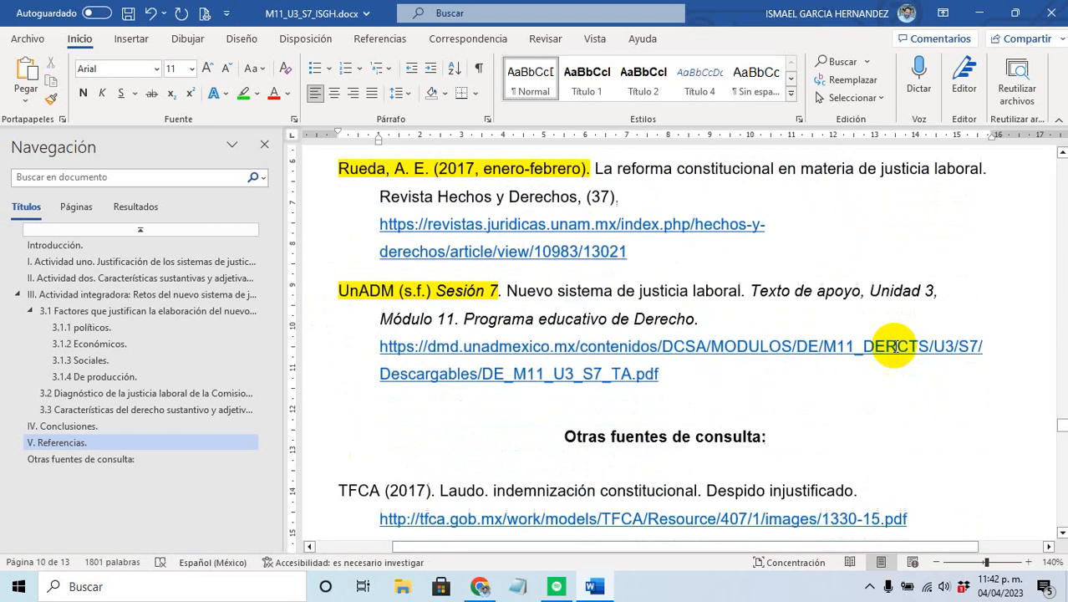
{"action": "left_click", "coordinate": [736, 378]}
{"action": "key", "text": "Return"}
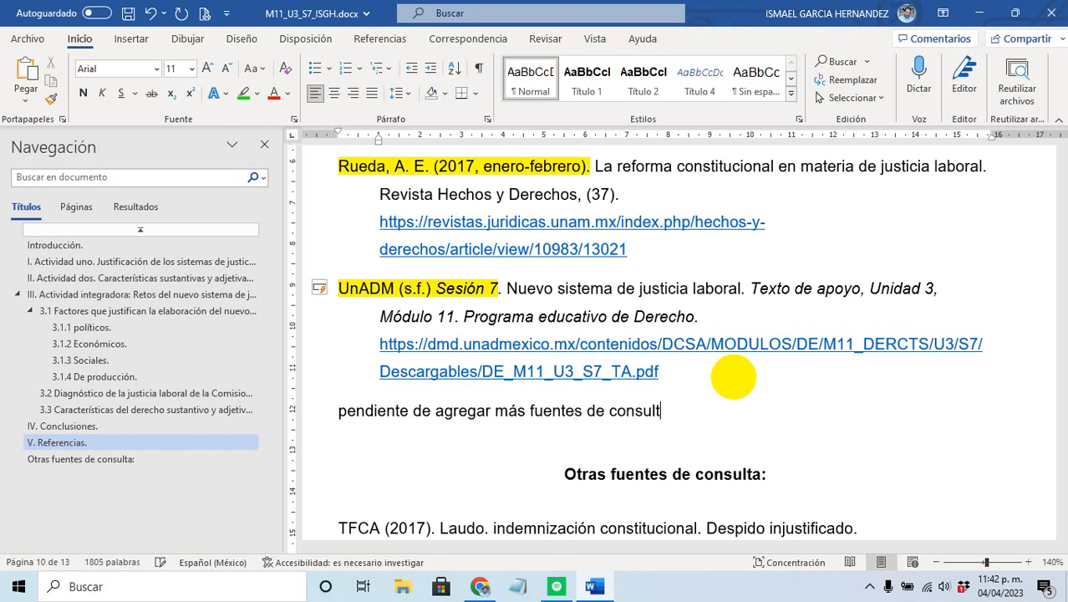
{"action": "triple_click", "coordinate": [729, 414]}
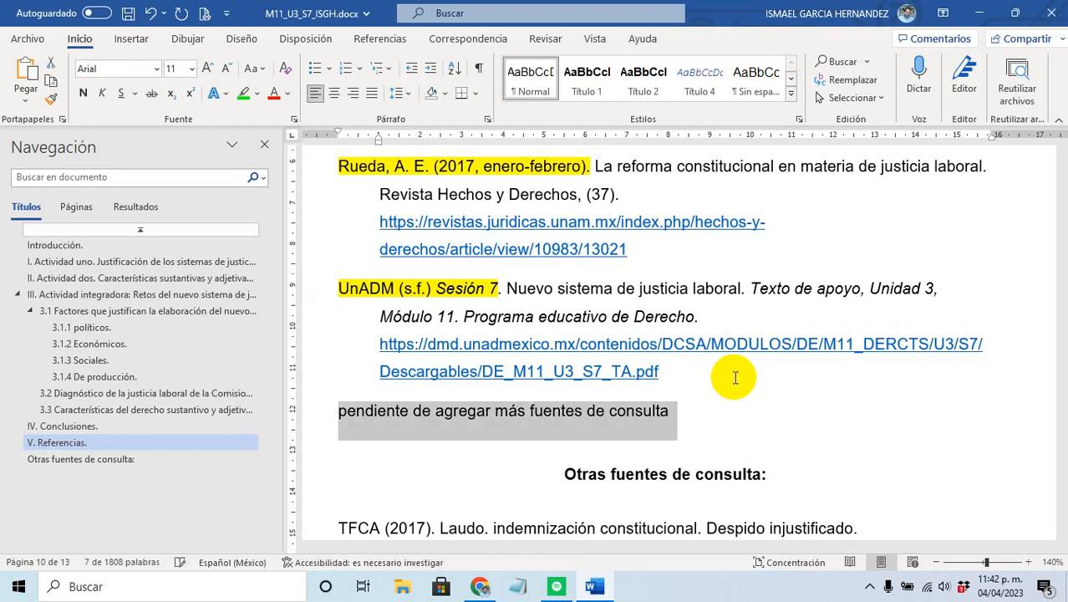
{"action": "left_click", "coordinate": [258, 97]}
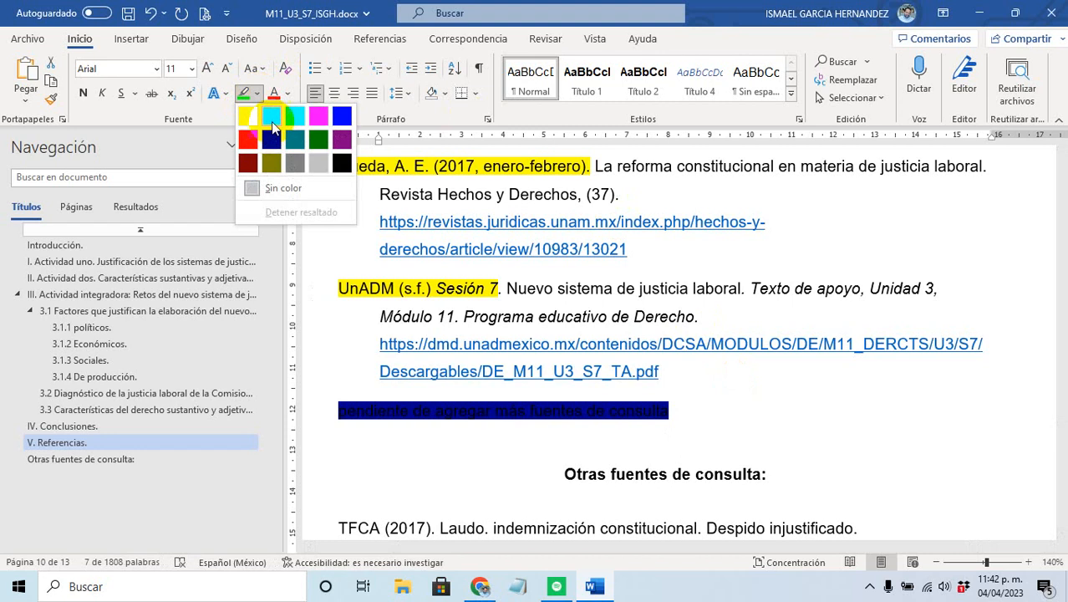
{"action": "left_click", "coordinate": [247, 109]}
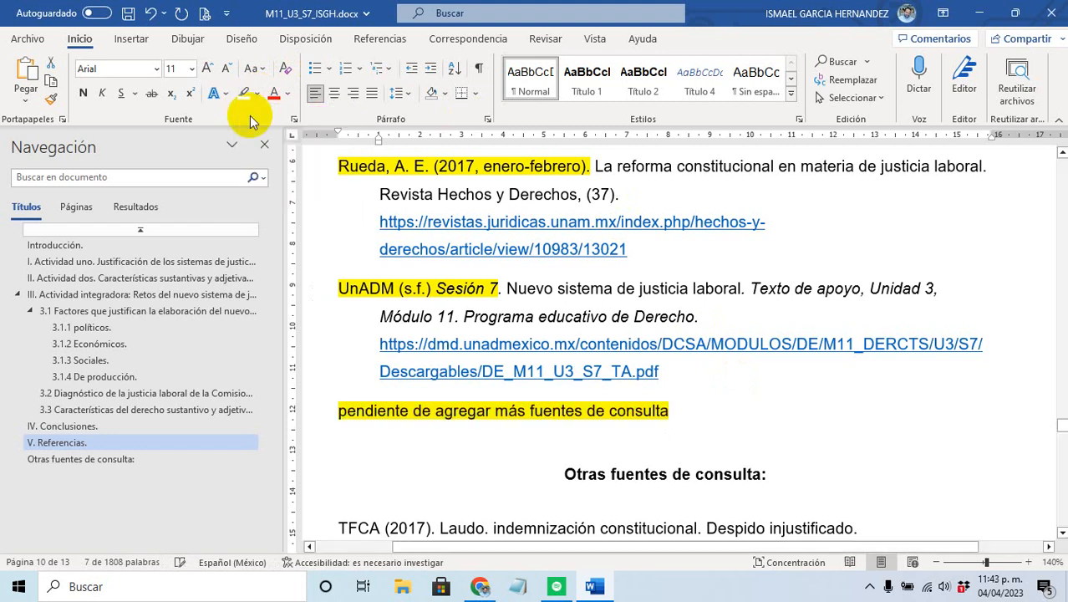
Step: Change the highlight of "UnADM (s.f.) Sesión 7." and of the 2017 reference's author and date to green
{"action": "left_click", "coordinate": [485, 288]}
{"action": "left_click_drag", "start_coordinate": [500, 288], "coordinate": [338, 288]}
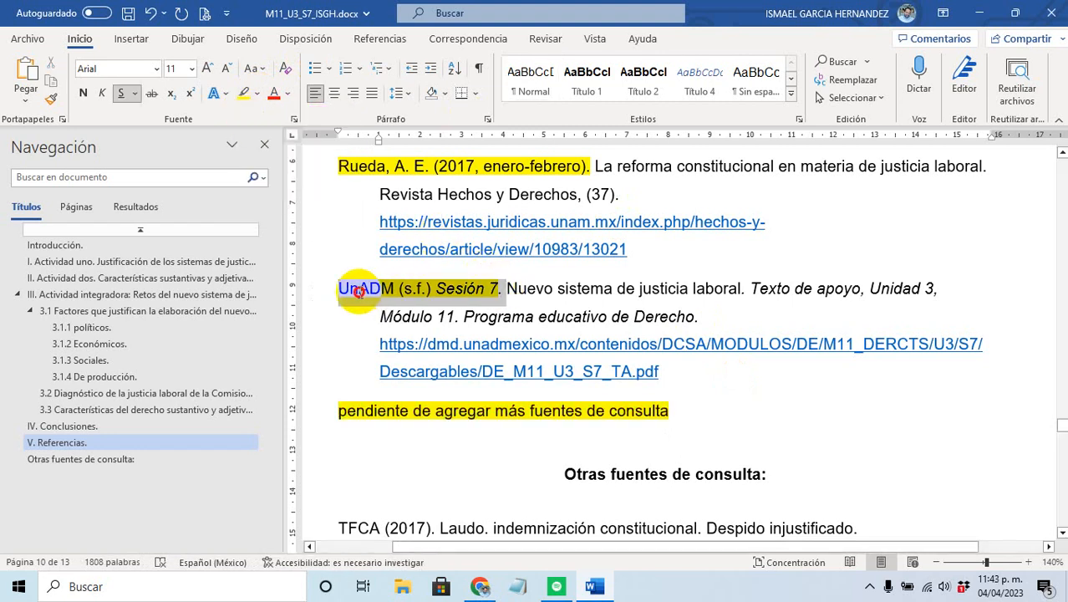
{"action": "left_click", "coordinate": [258, 97]}
{"action": "left_click", "coordinate": [269, 117]}
{"action": "left_click", "coordinate": [492, 194]}
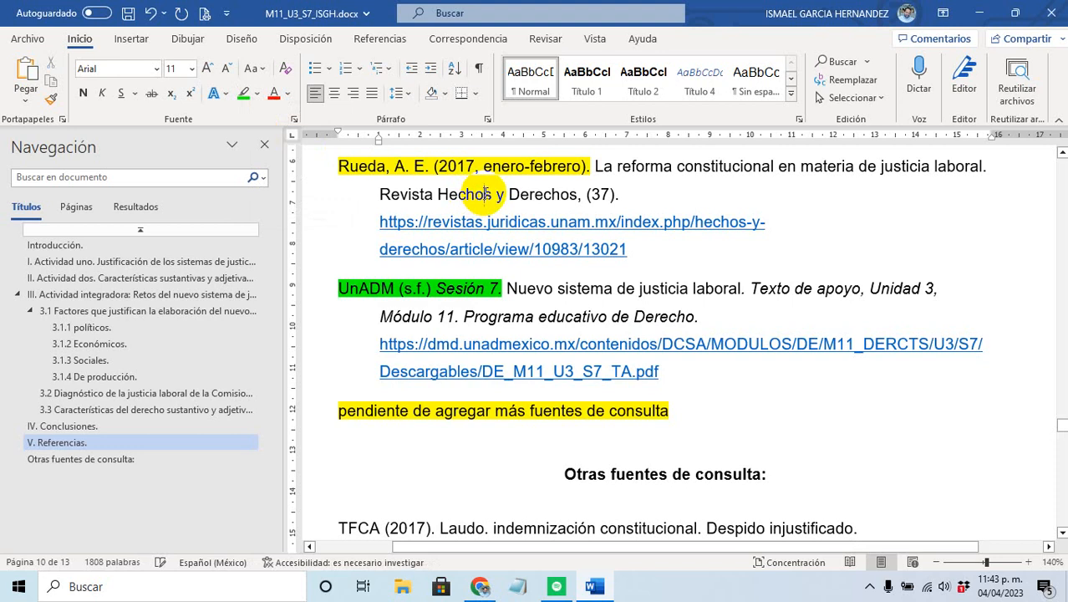
{"action": "left_click_drag", "start_coordinate": [591, 167], "coordinate": [341, 167]}
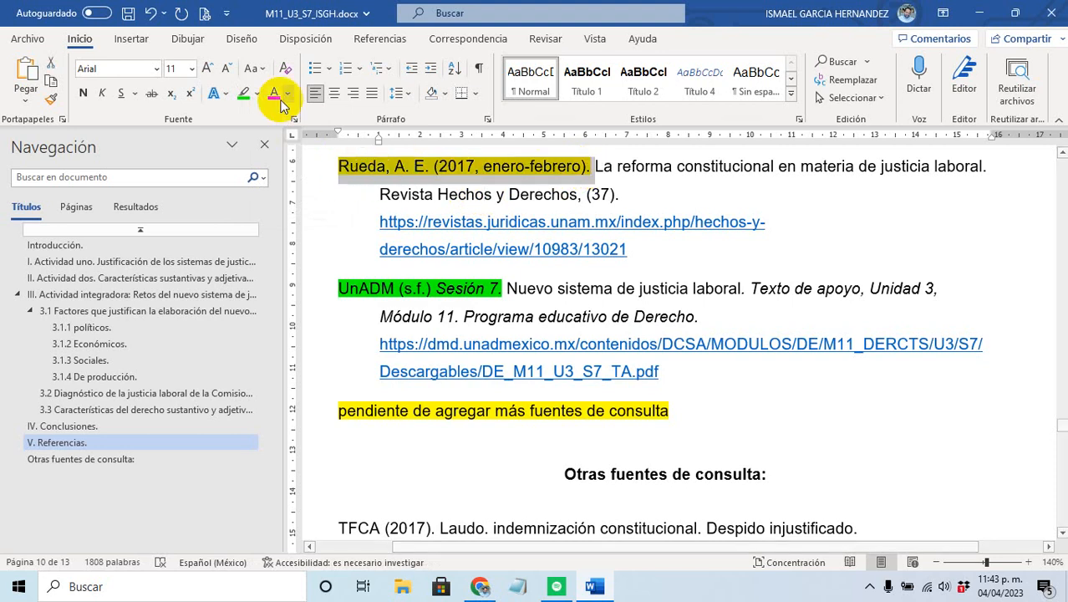
{"action": "left_click", "coordinate": [243, 93]}
Step: Change the highlight of the Ley Federal del Trabajo and Constitución Política titles in the references to green
{"action": "scroll", "coordinate": [497, 181], "scroll_direction": "up", "scroll_amount": 4}
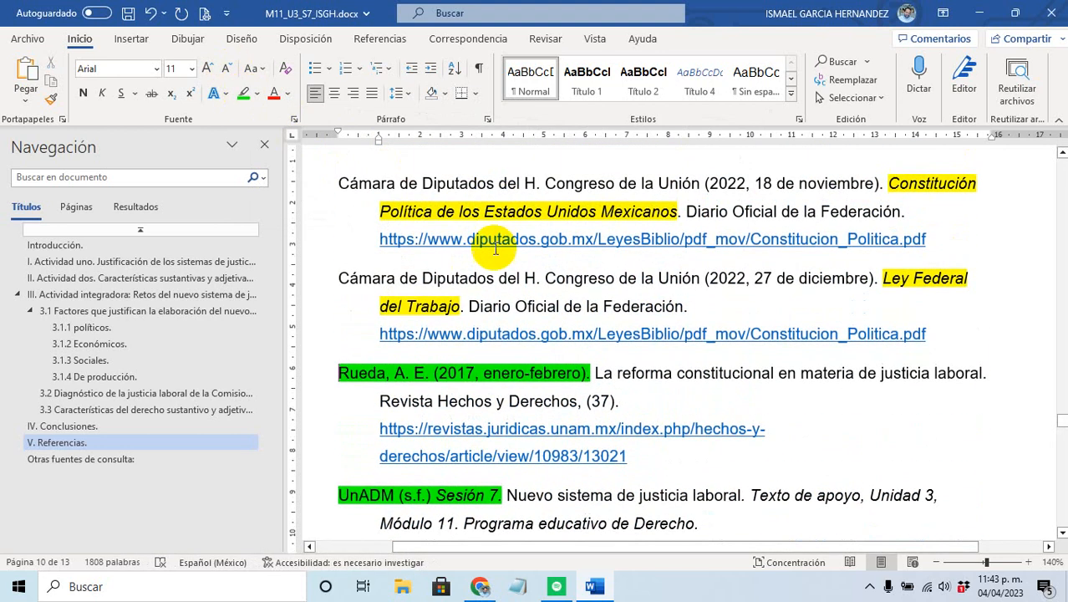
{"action": "left_click_drag", "start_coordinate": [886, 279], "coordinate": [650, 313]}
{"action": "double_click", "coordinate": [406, 291]}
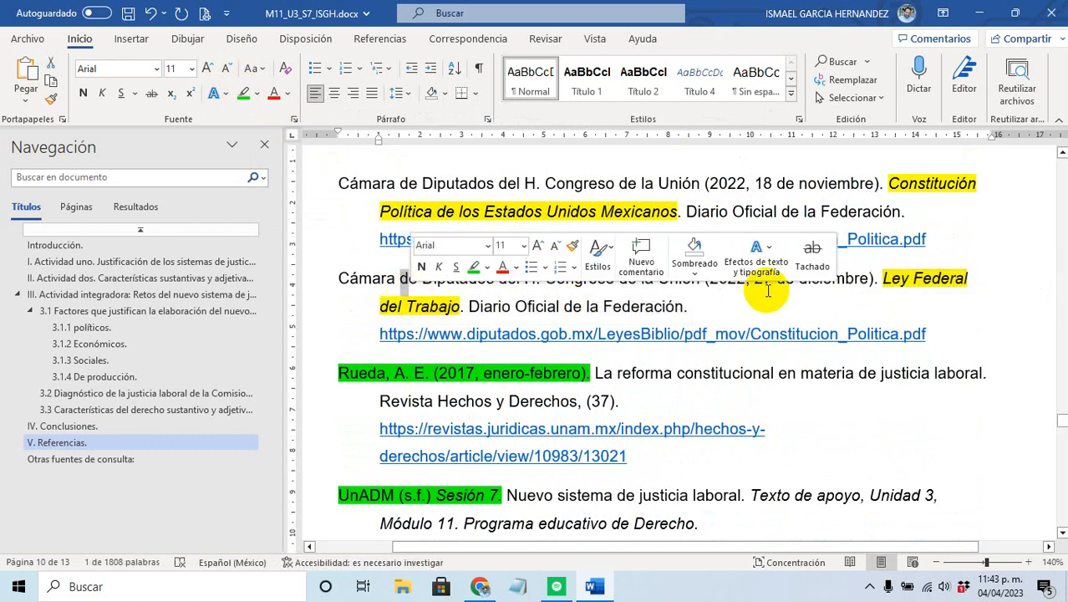
{"action": "left_click", "coordinate": [768, 289]}
{"action": "left_click_drag", "start_coordinate": [598, 335], "coordinate": [465, 307]}
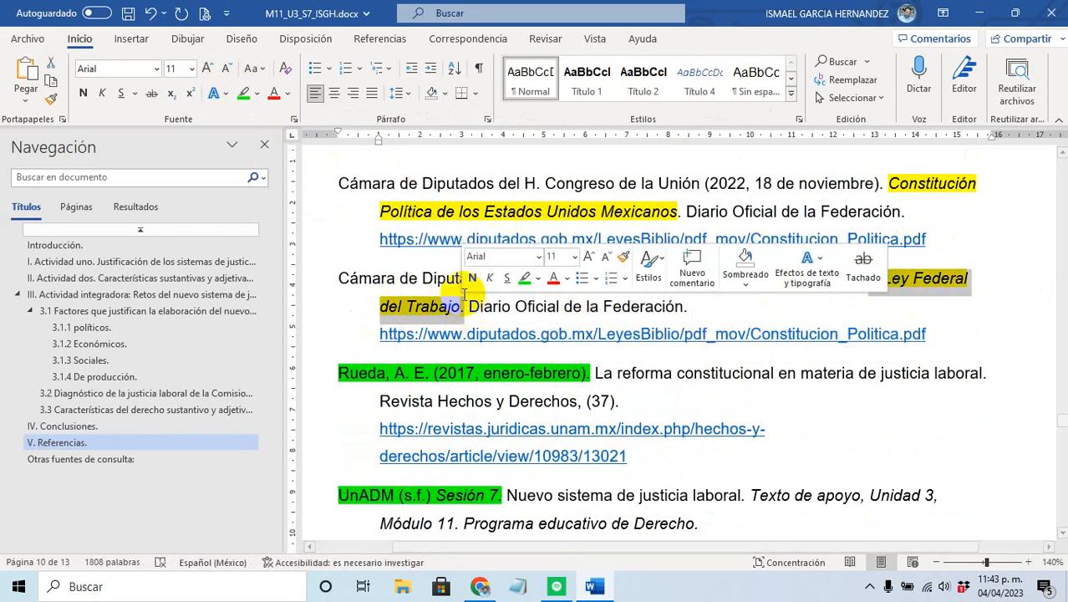
{"action": "left_click", "coordinate": [242, 92]}
{"action": "left_click_drag", "start_coordinate": [877, 184], "coordinate": [684, 212]}
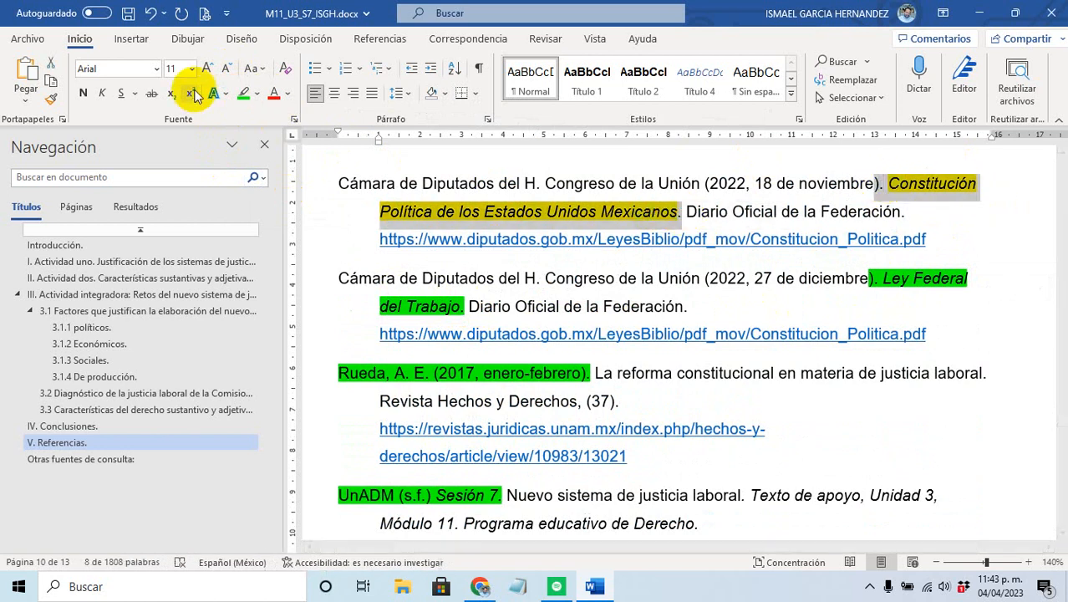
{"action": "left_click", "coordinate": [244, 93]}
Step: Delete all sources listed under "Otras fuentes de consulta:" and highlight that heading in green
{"action": "scroll", "coordinate": [485, 192], "scroll_direction": "up", "scroll_amount": 3}
{"action": "scroll", "coordinate": [579, 263], "scroll_direction": "down", "scroll_amount": 7}
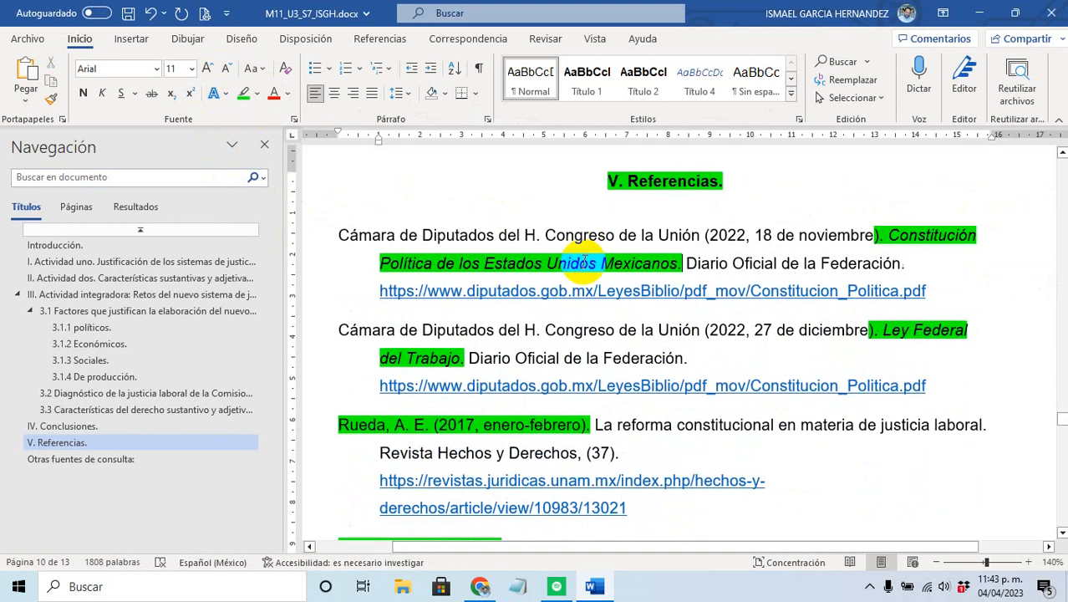
{"action": "scroll", "coordinate": [574, 271], "scroll_direction": "up", "scroll_amount": 2}
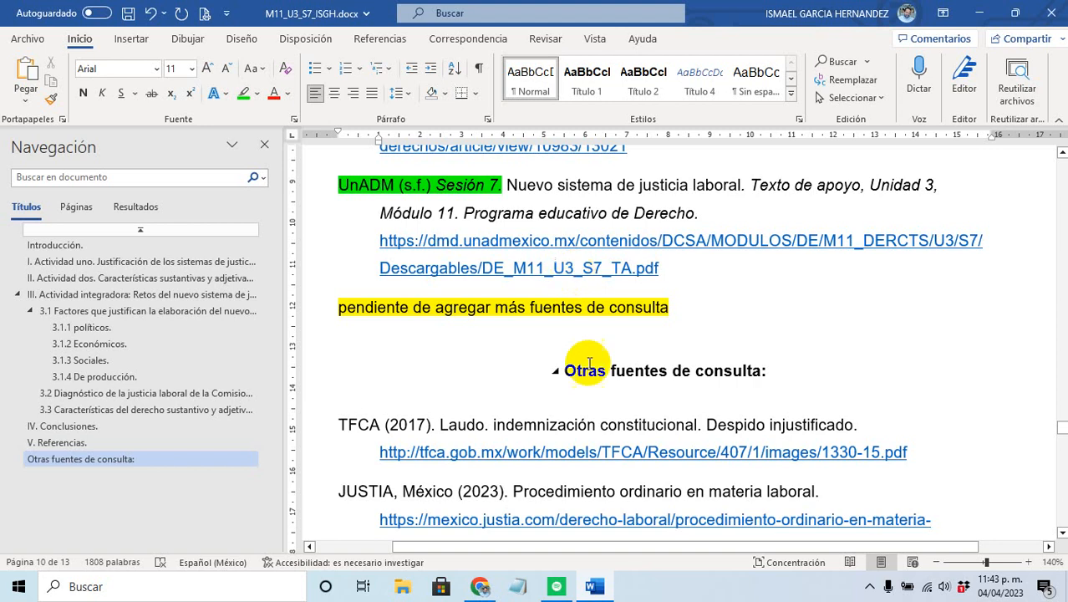
{"action": "scroll", "coordinate": [685, 414], "scroll_direction": "down", "scroll_amount": 2}
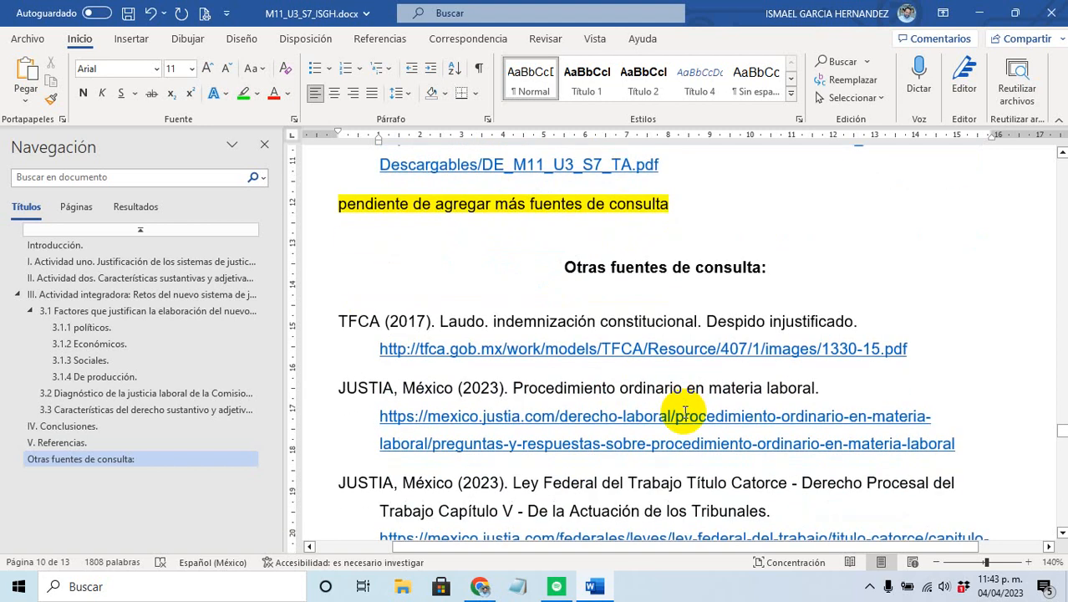
{"action": "scroll", "coordinate": [685, 412], "scroll_direction": "down", "scroll_amount": 13}
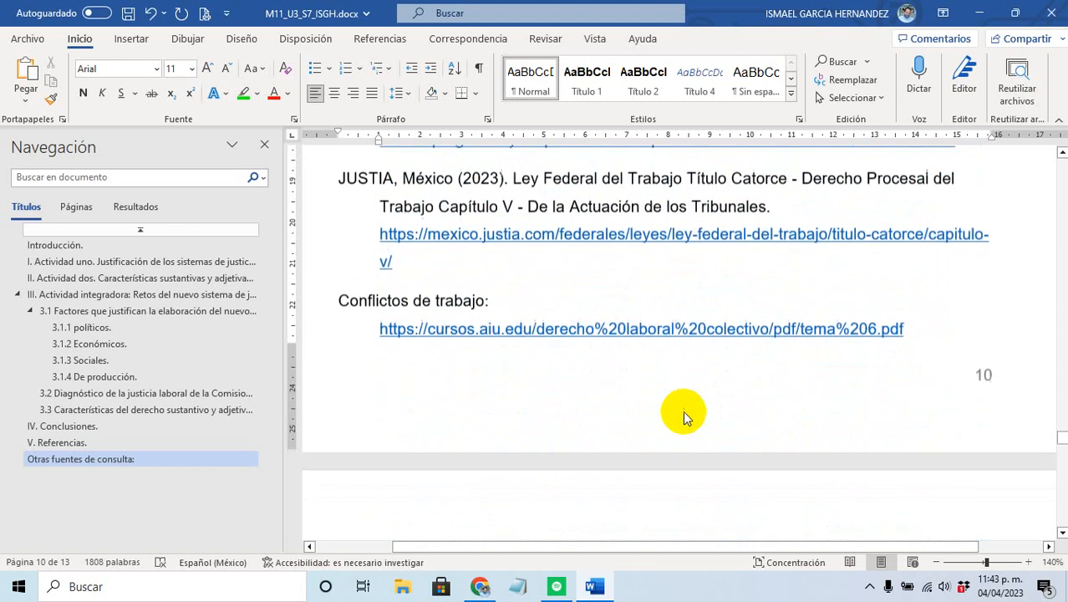
{"action": "scroll", "coordinate": [685, 412], "scroll_direction": "down", "scroll_amount": 12}
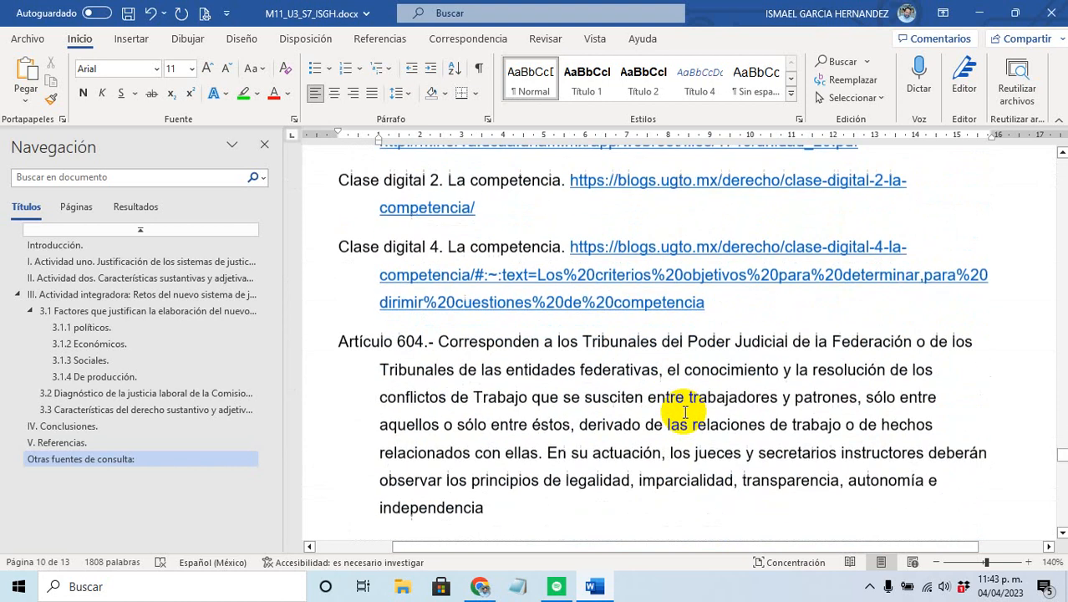
{"action": "scroll", "coordinate": [616, 407], "scroll_direction": "down", "scroll_amount": 13}
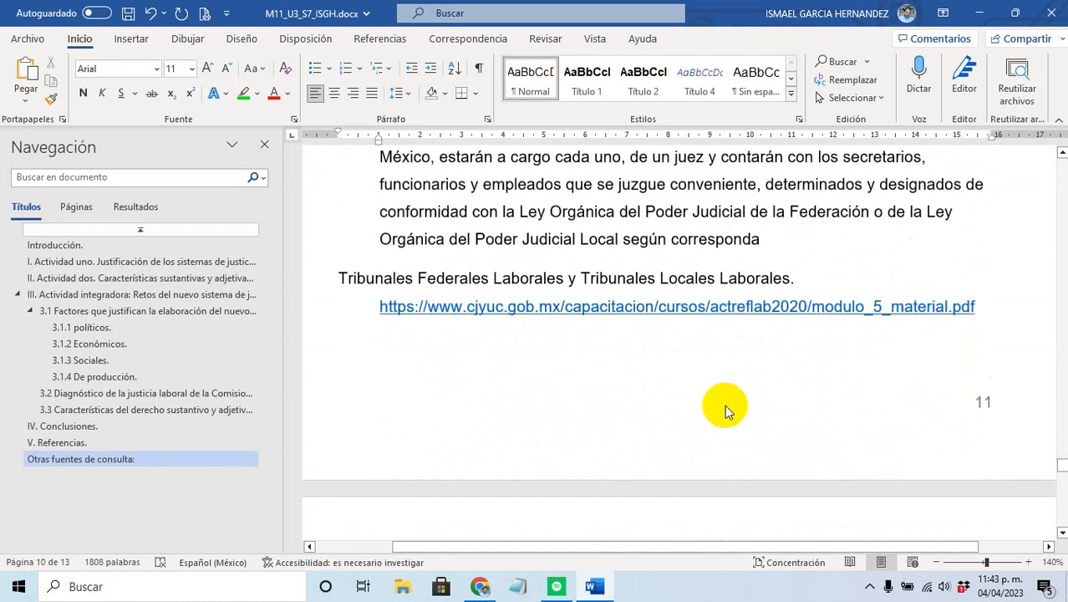
{"action": "scroll", "coordinate": [730, 407], "scroll_direction": "down", "scroll_amount": 6}
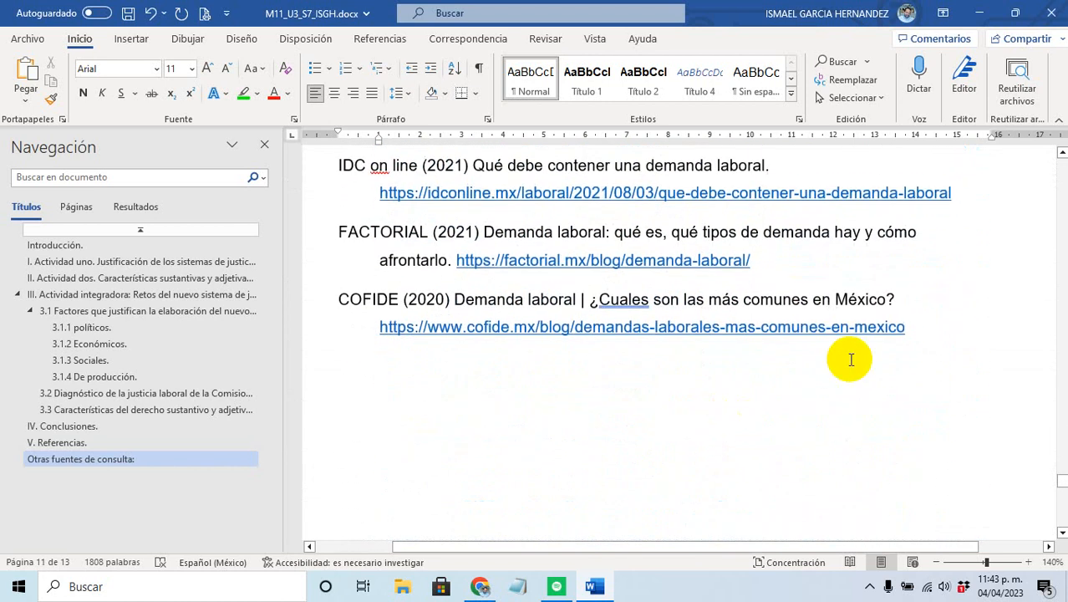
{"action": "left_click_drag", "start_coordinate": [902, 329], "coordinate": [342, 425]}
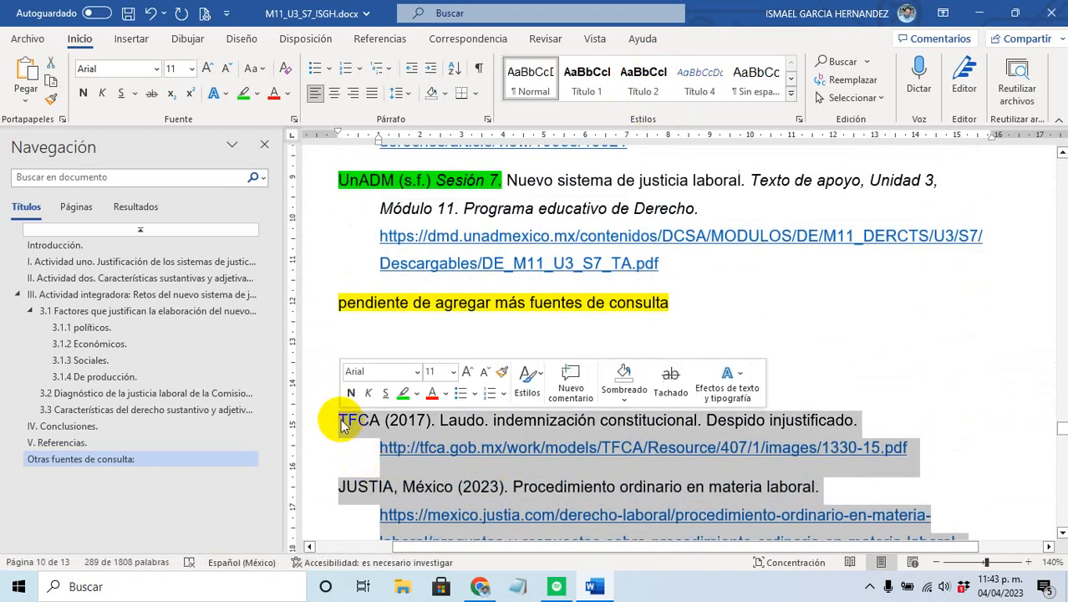
{"action": "key", "text": "Delete"}
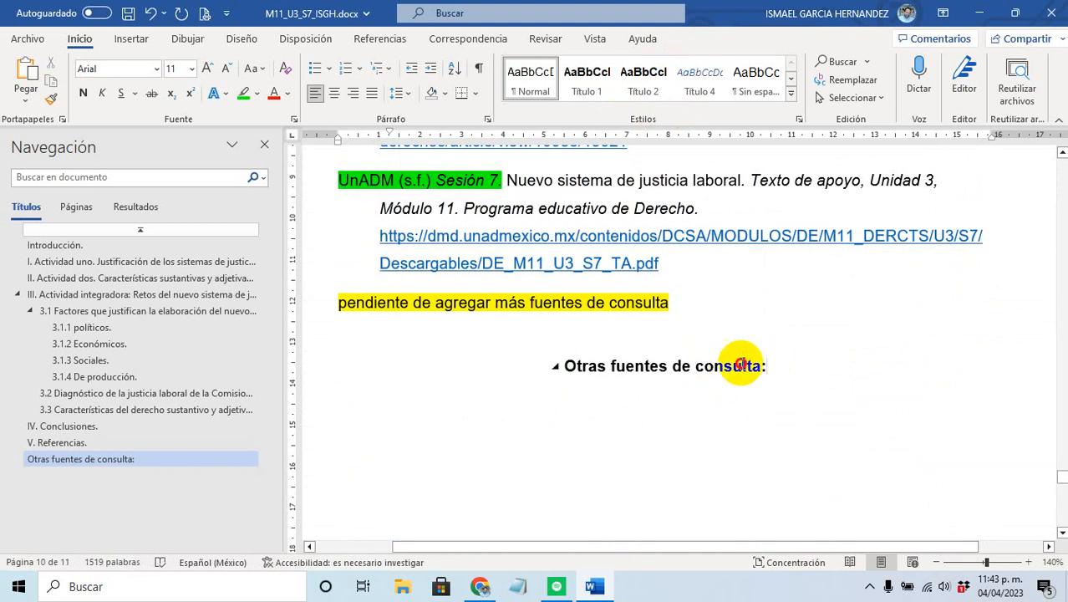
{"action": "left_click_drag", "start_coordinate": [741, 365], "coordinate": [555, 365]}
{"action": "left_click", "coordinate": [243, 93]}
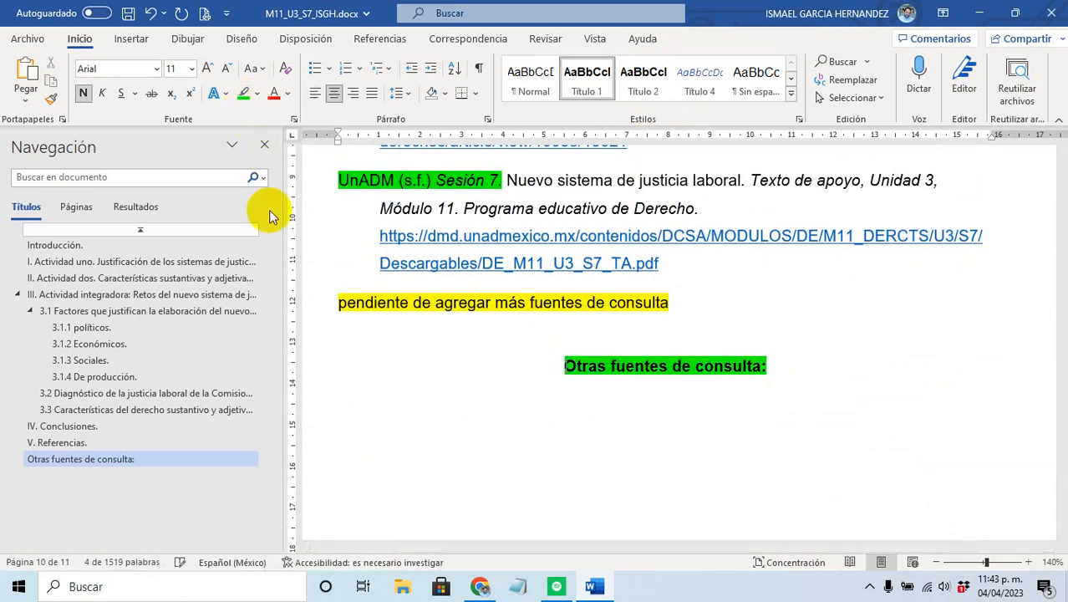
Step: Write "Pendiente de agregar bibliografía adicional para ahondar sobre los temas… (opcional)" under "Otras fuentes de consulta:" and highlight it in green
{"action": "left_click", "coordinate": [410, 422]}
{"action": "type", "text": "P"}
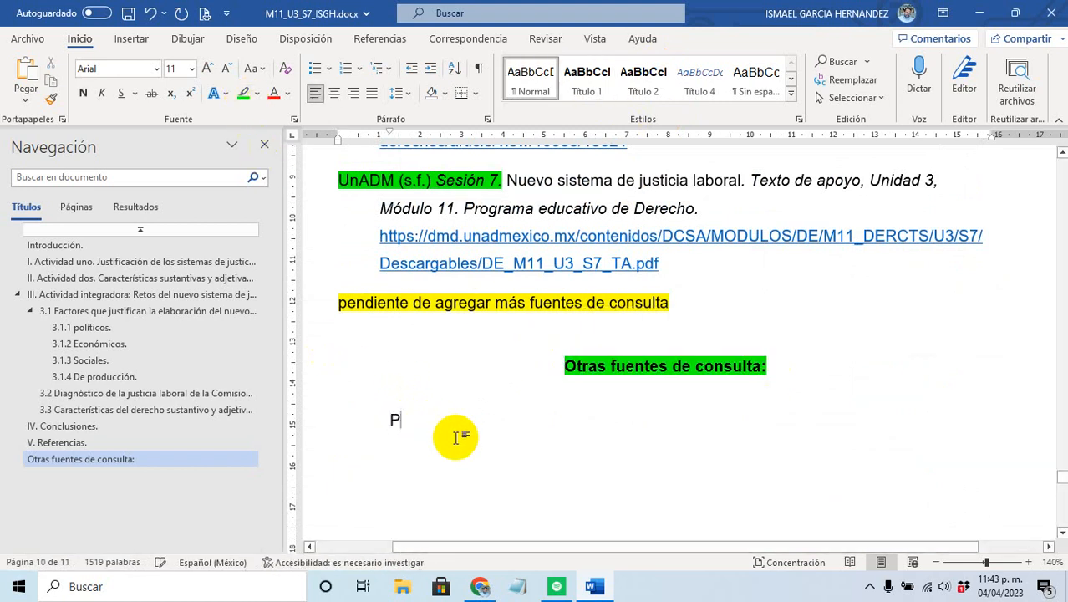
{"action": "type", "text": "en"}
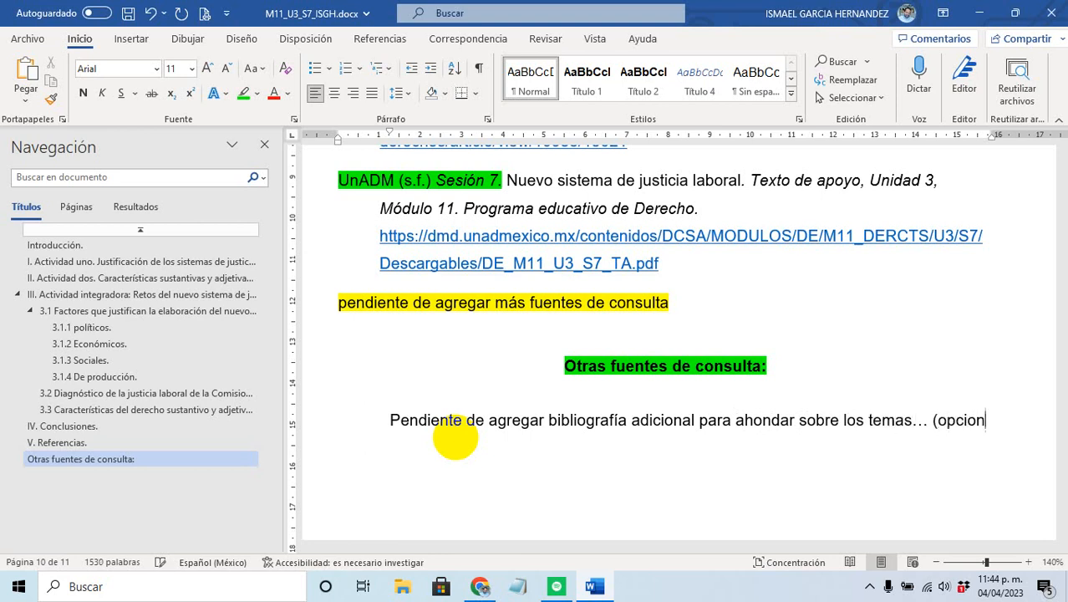
{"action": "type", "text": "al"}
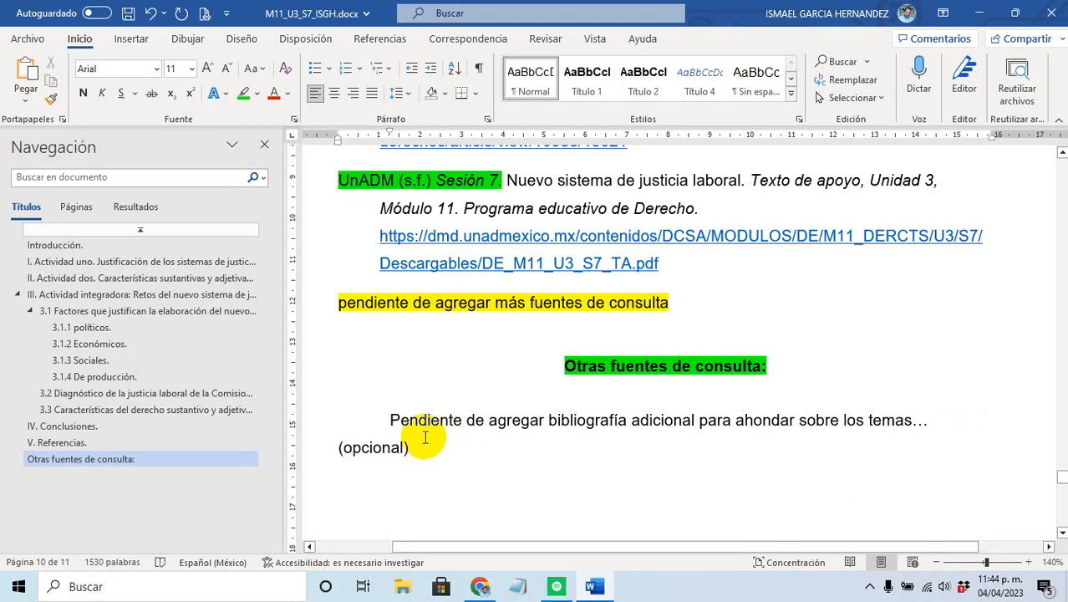
{"action": "left_click", "coordinate": [396, 431]}
{"action": "left_click_drag", "start_coordinate": [397, 432], "coordinate": [410, 451]}
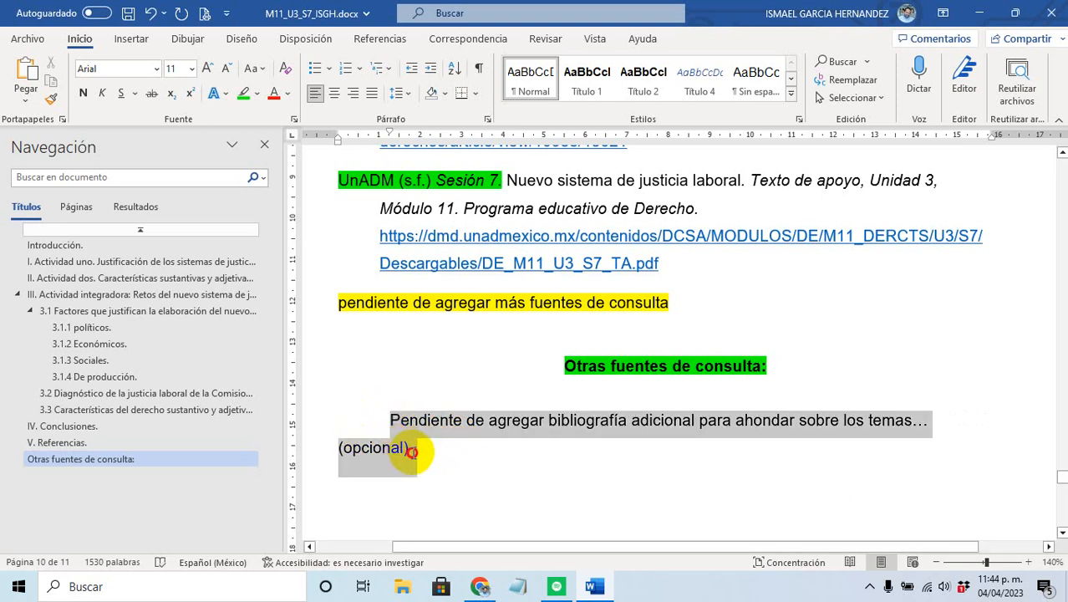
{"action": "left_click", "coordinate": [253, 96]}
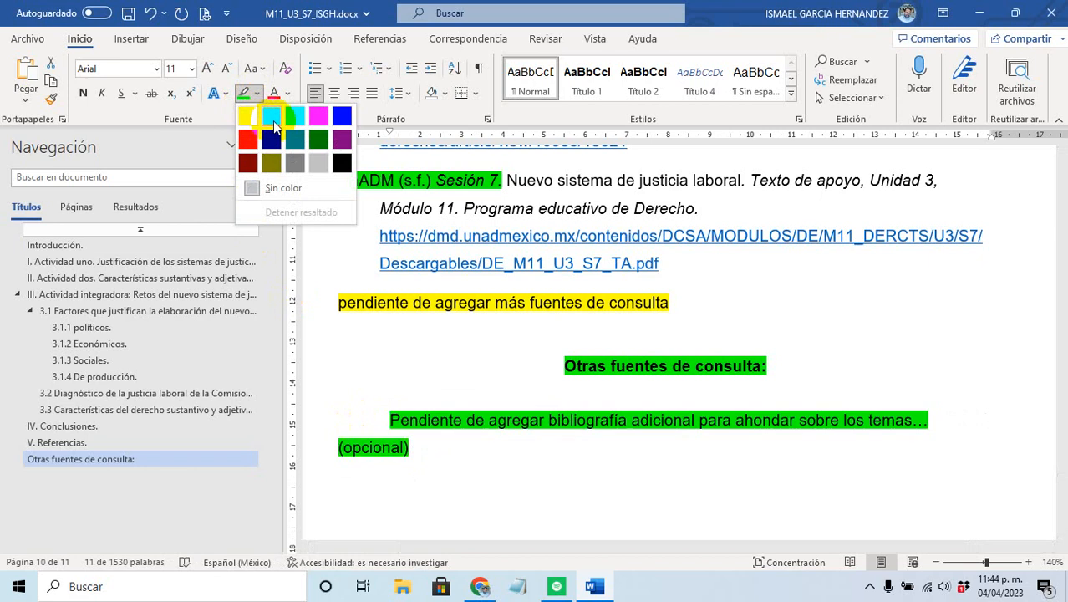
{"action": "left_click", "coordinate": [271, 117]}
Step: Return to the "IV. Conclusiones." section and start a new paragraph below the highlighted autorreflexión note
{"action": "left_click", "coordinate": [161, 425]}
{"action": "scroll", "coordinate": [468, 376], "scroll_direction": "up", "scroll_amount": 3}
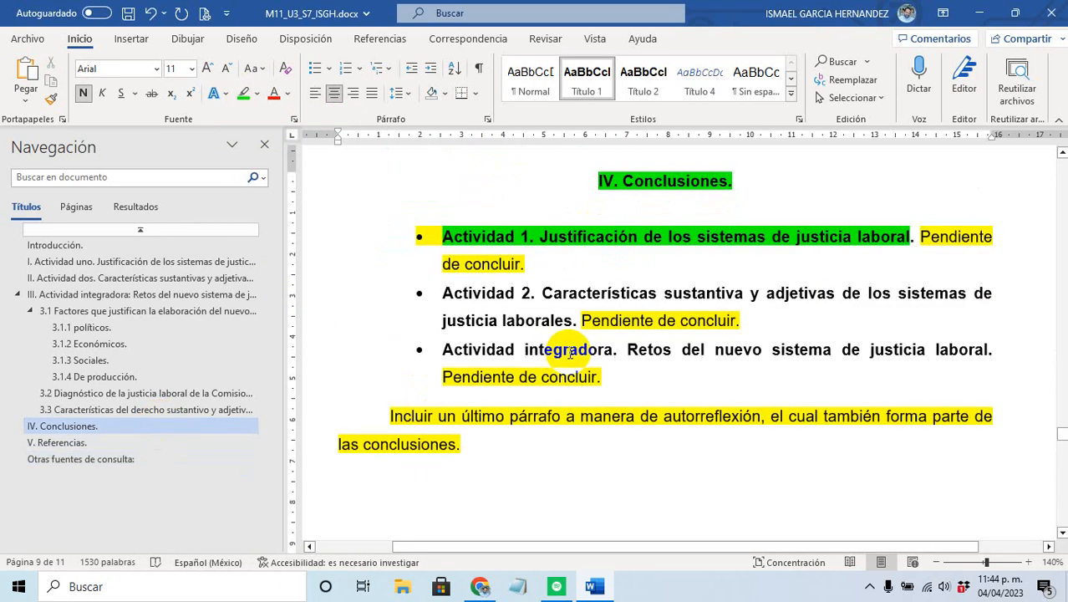
{"action": "scroll", "coordinate": [552, 359], "scroll_direction": "down", "scroll_amount": 4}
{"action": "scroll", "coordinate": [566, 368], "scroll_direction": "down", "scroll_amount": 3}
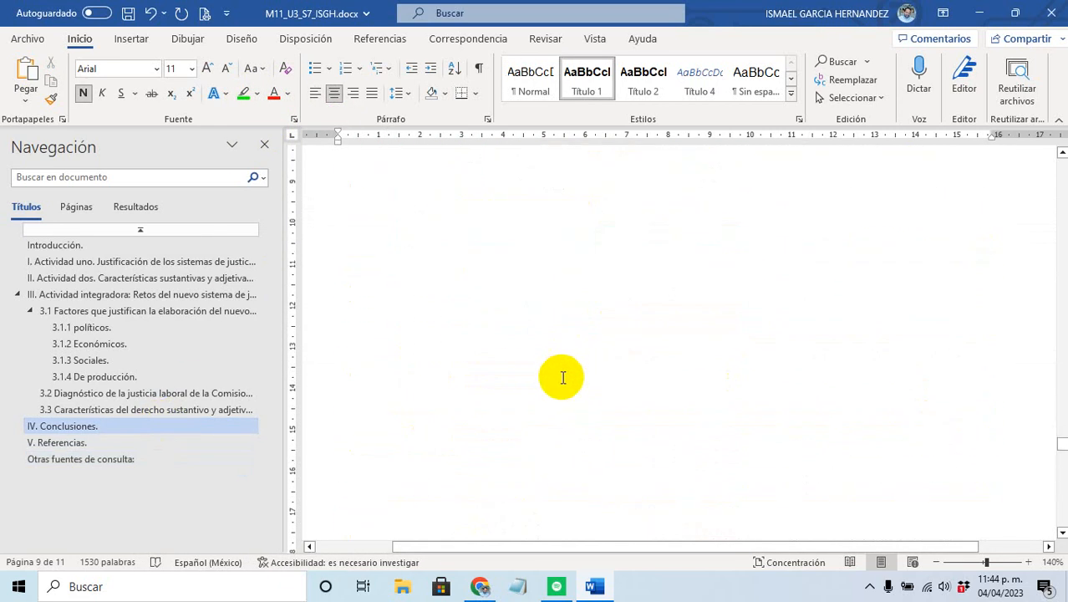
{"action": "scroll", "coordinate": [563, 374], "scroll_direction": "up", "scroll_amount": 4}
{"action": "scroll", "coordinate": [498, 333], "scroll_direction": "down", "scroll_amount": 2}
{"action": "scroll", "coordinate": [498, 333], "scroll_direction": "up", "scroll_amount": 3}
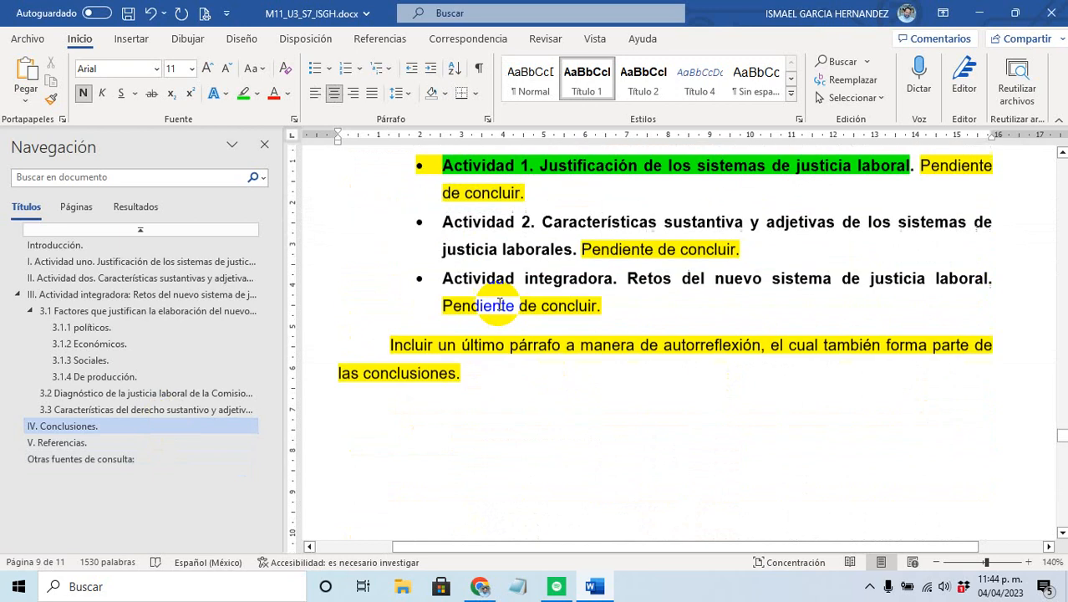
{"action": "left_click", "coordinate": [482, 390]}
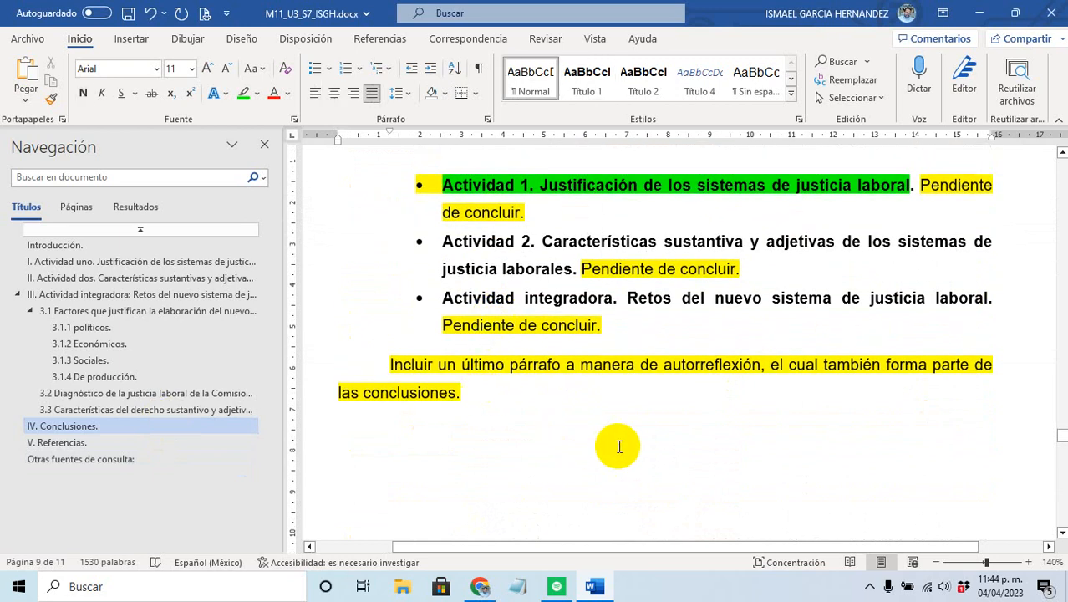
{"action": "key", "text": "Return"}
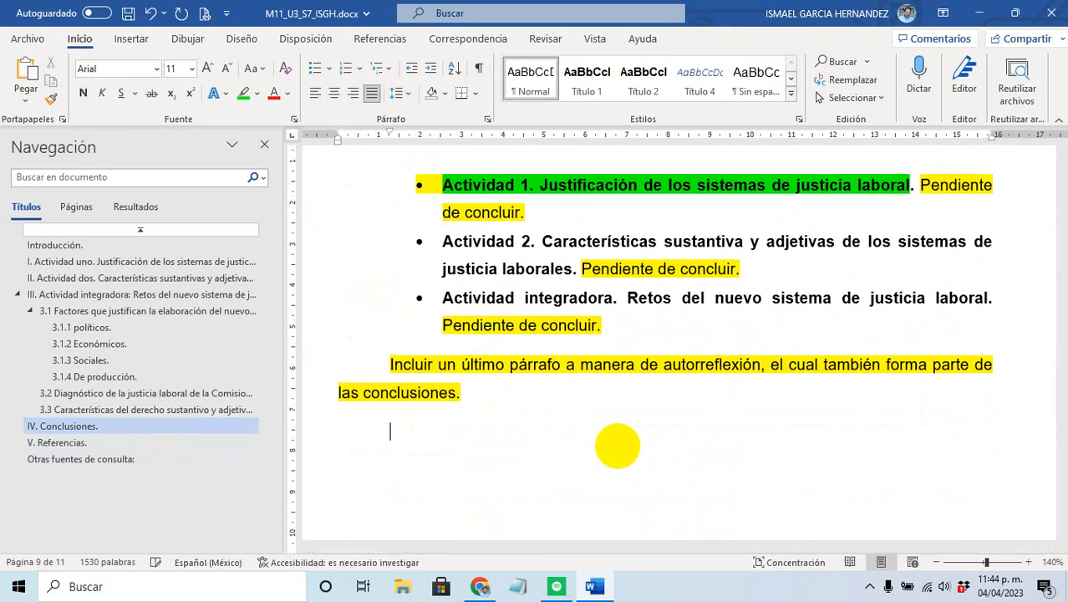